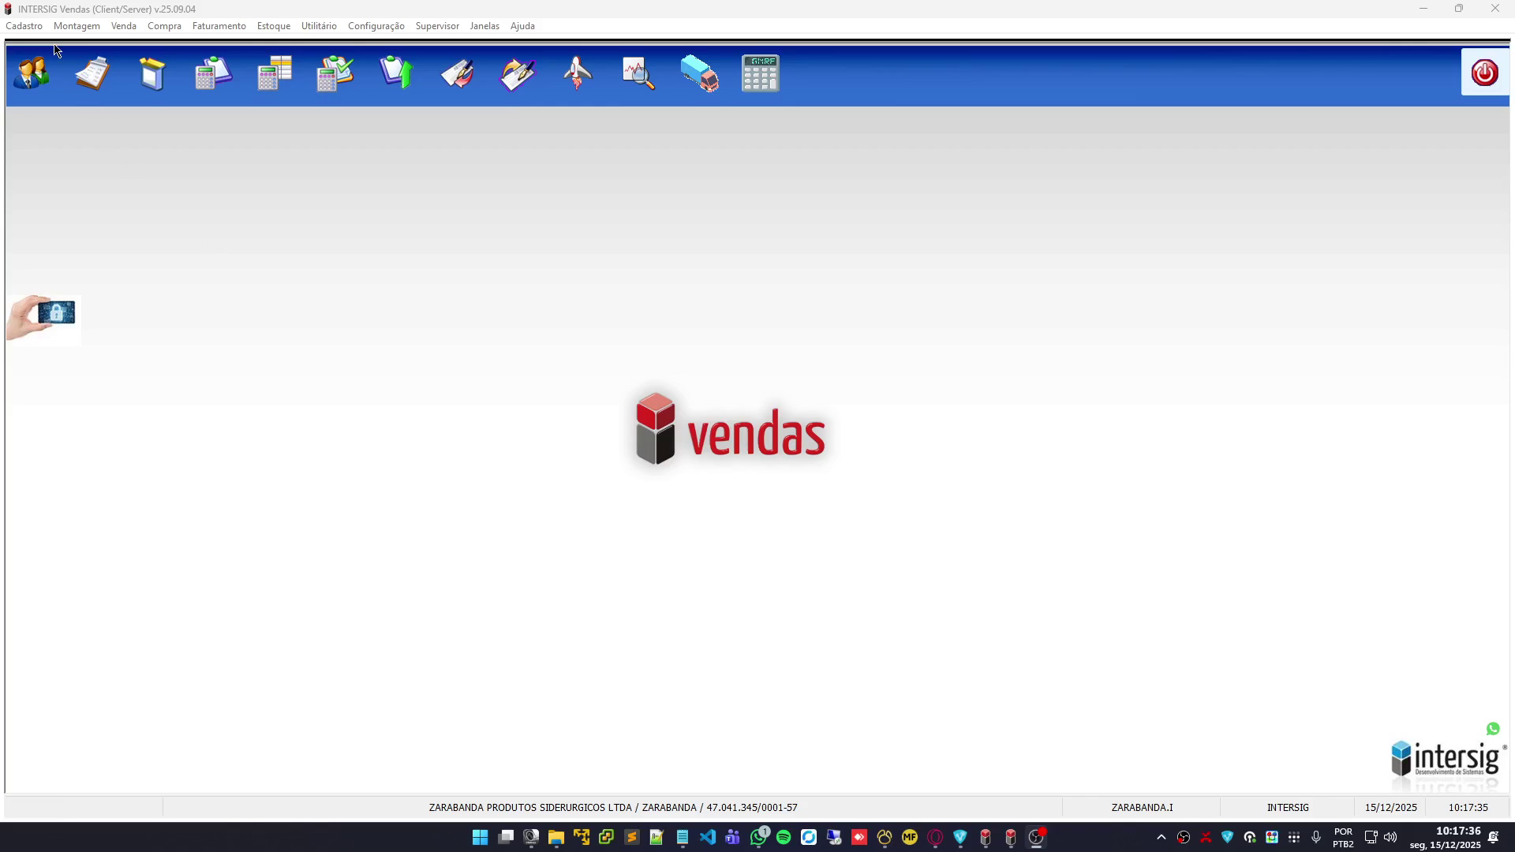
Open the customer registry, discard the blank new-customer form and close the registry
{"action": "left_click", "coordinate": [30, 30]}
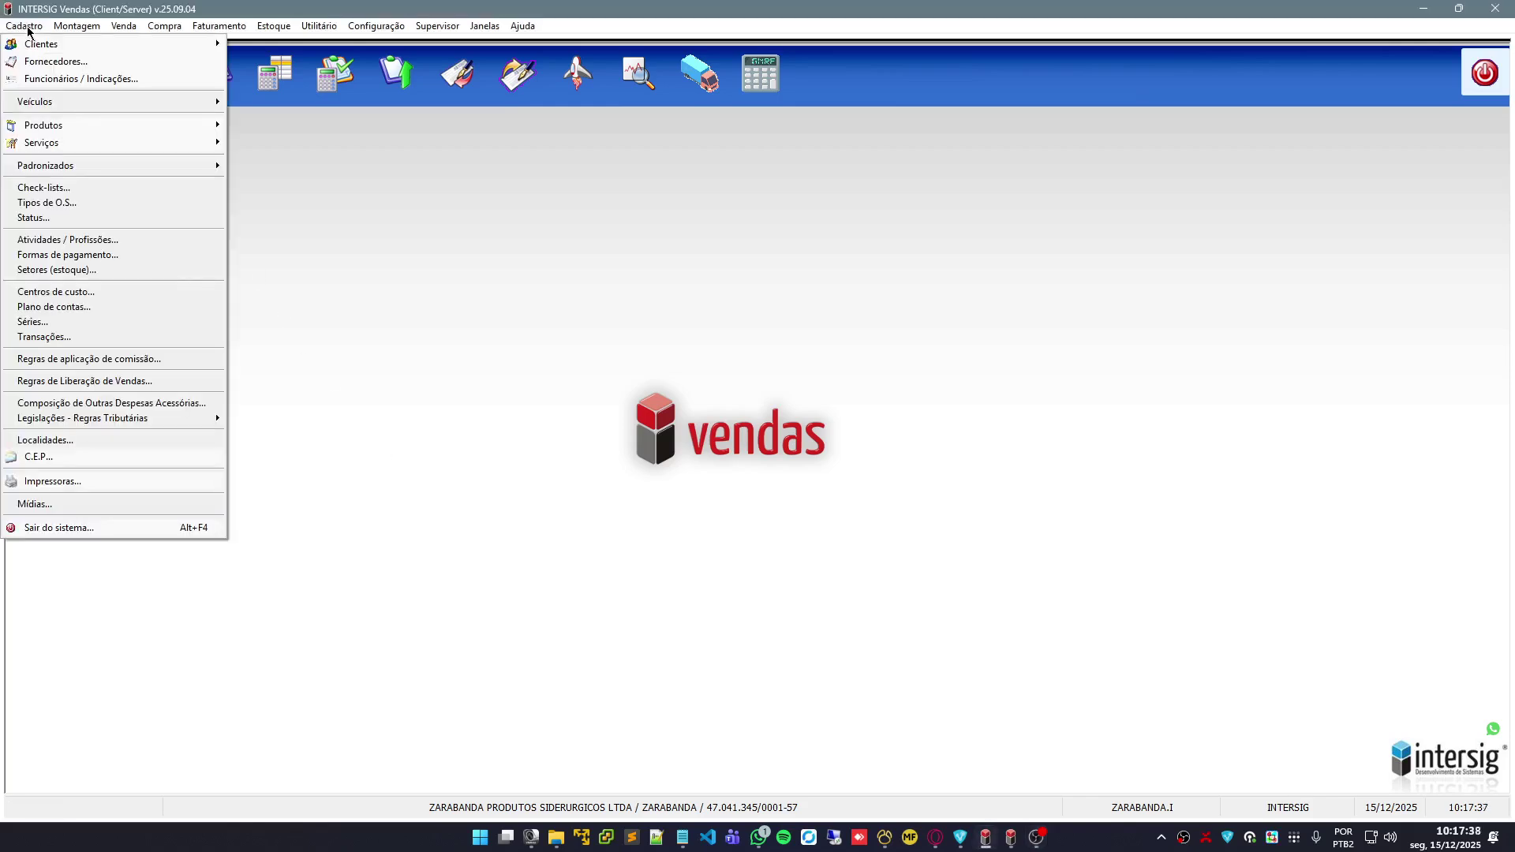
{"action": "mouse_move", "coordinate": [138, 52]}
{"action": "left_click", "coordinate": [274, 45]}
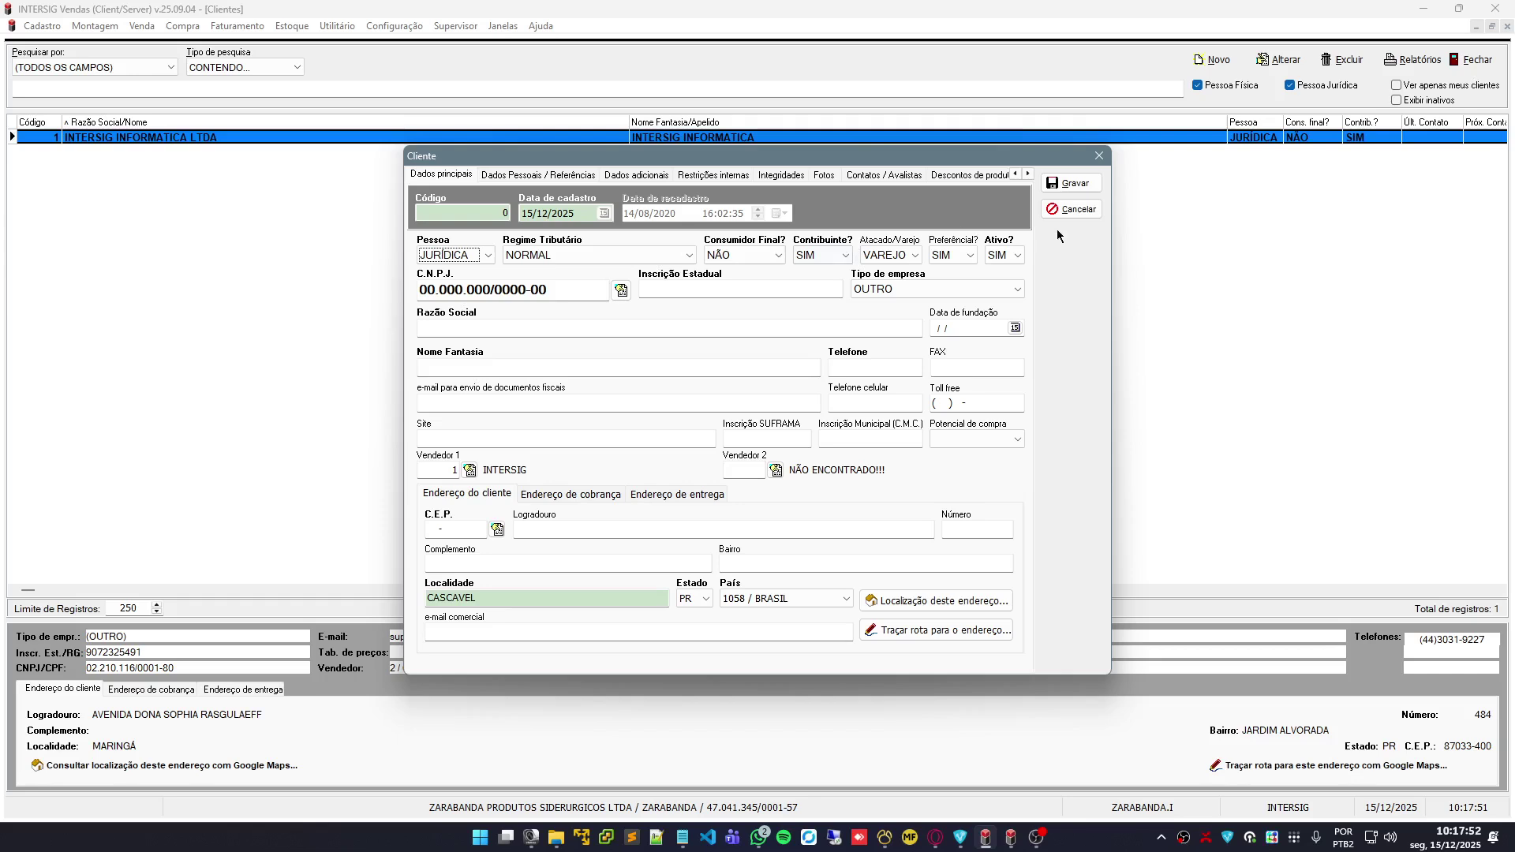
{"action": "left_click", "coordinate": [1078, 214]}
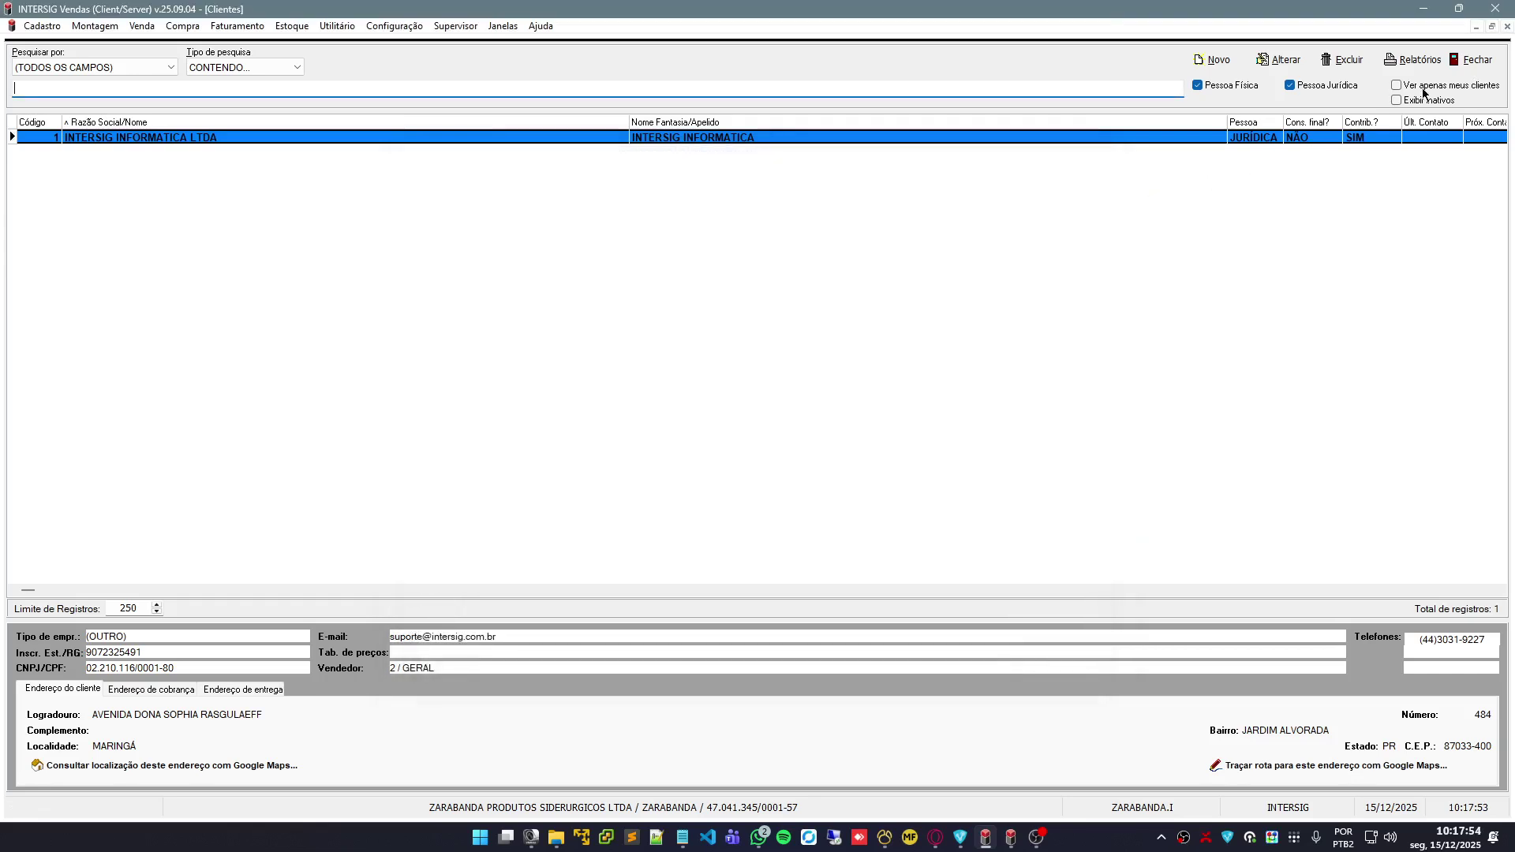
{"action": "left_click", "coordinate": [1470, 59]}
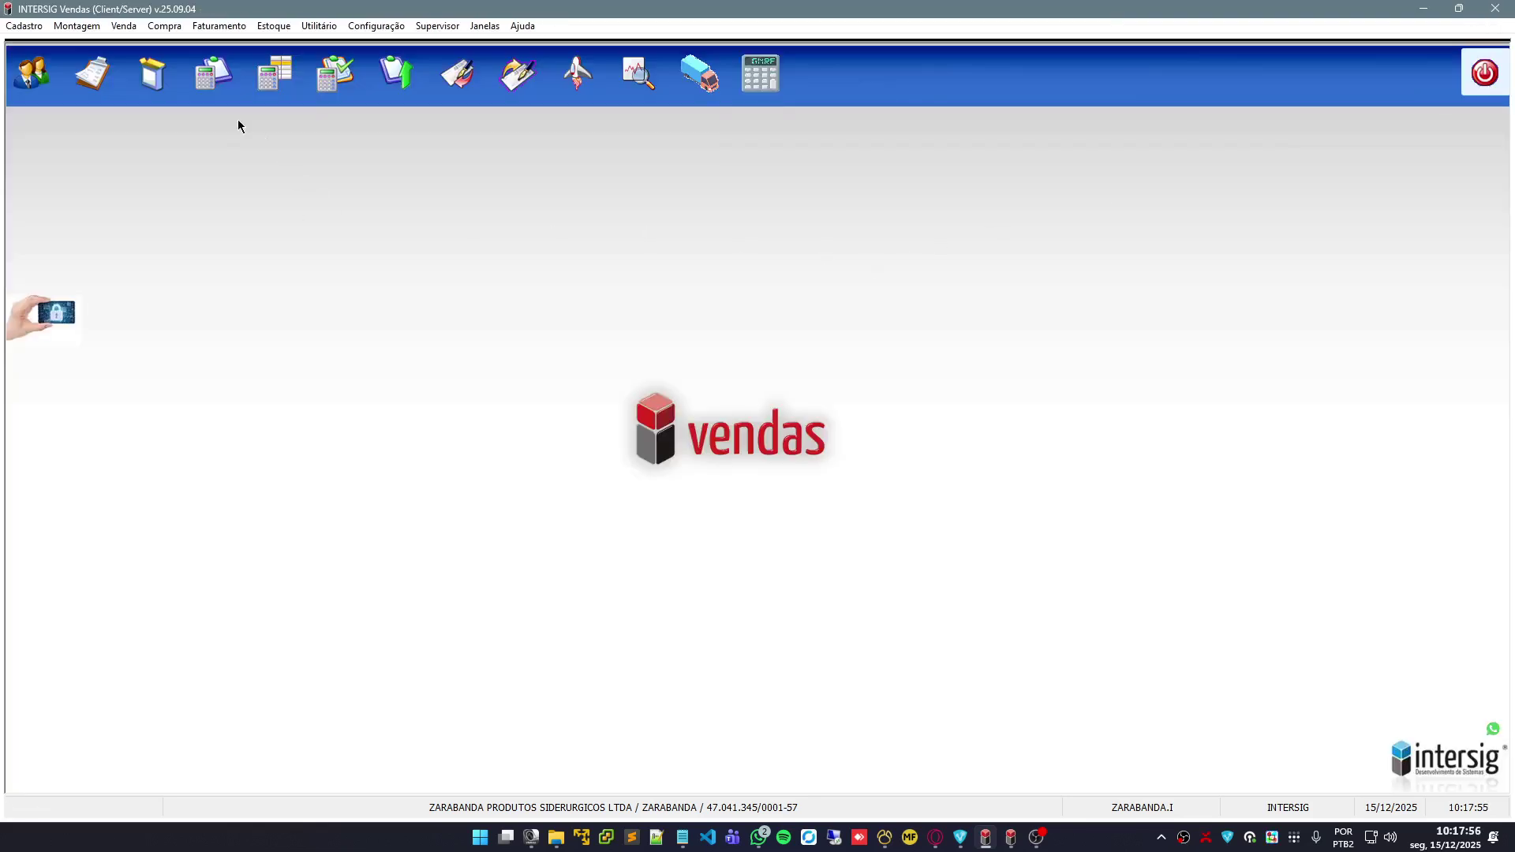
Open the product registry, cancel a new product form unsaved, and close the registry
{"action": "left_click", "coordinate": [37, 31]}
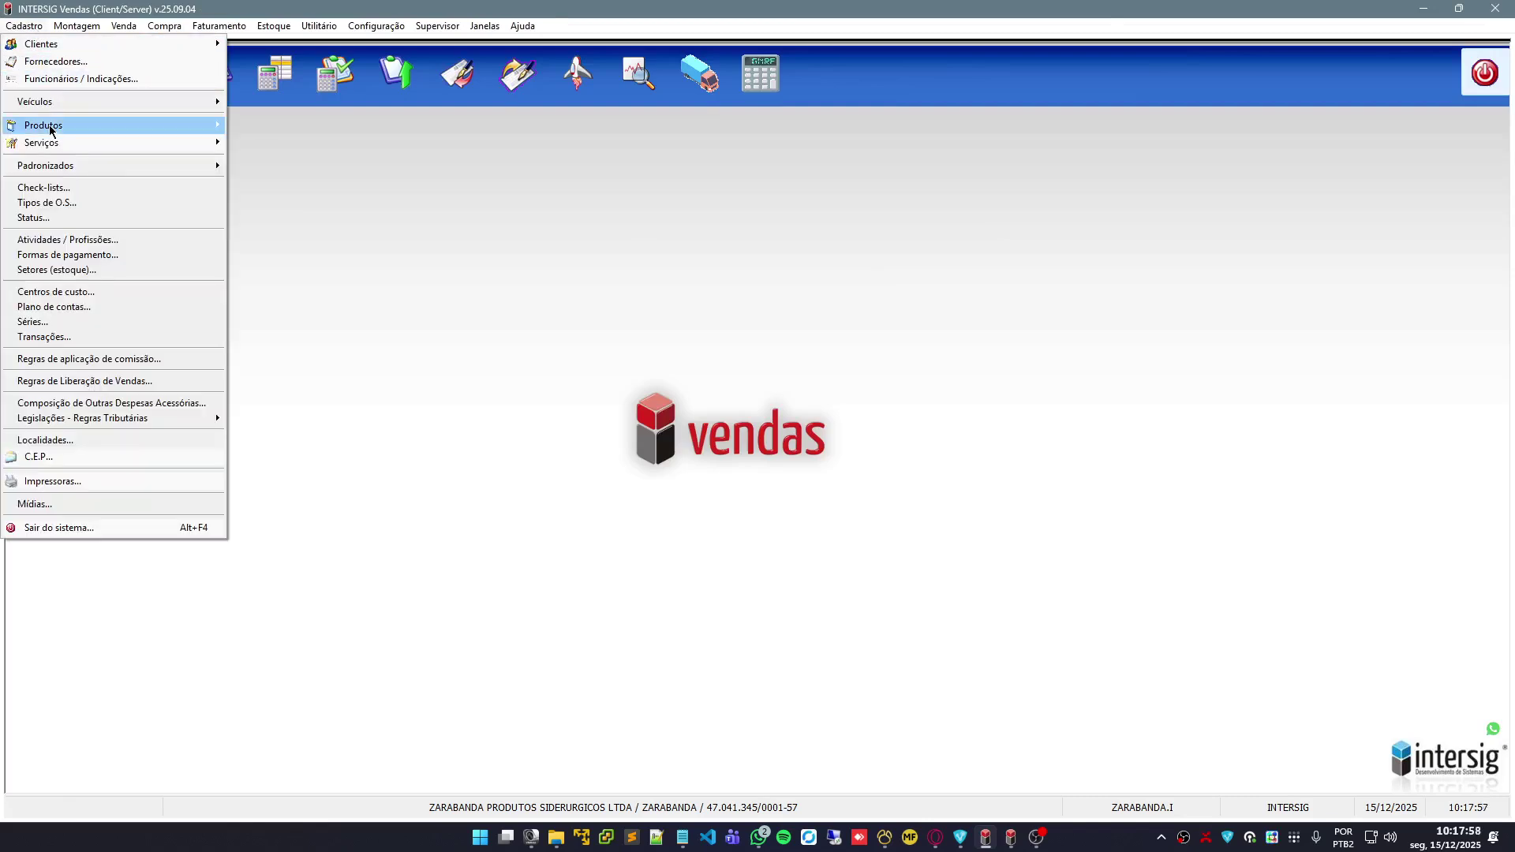
{"action": "mouse_move", "coordinate": [51, 131]}
{"action": "left_click", "coordinate": [284, 128]}
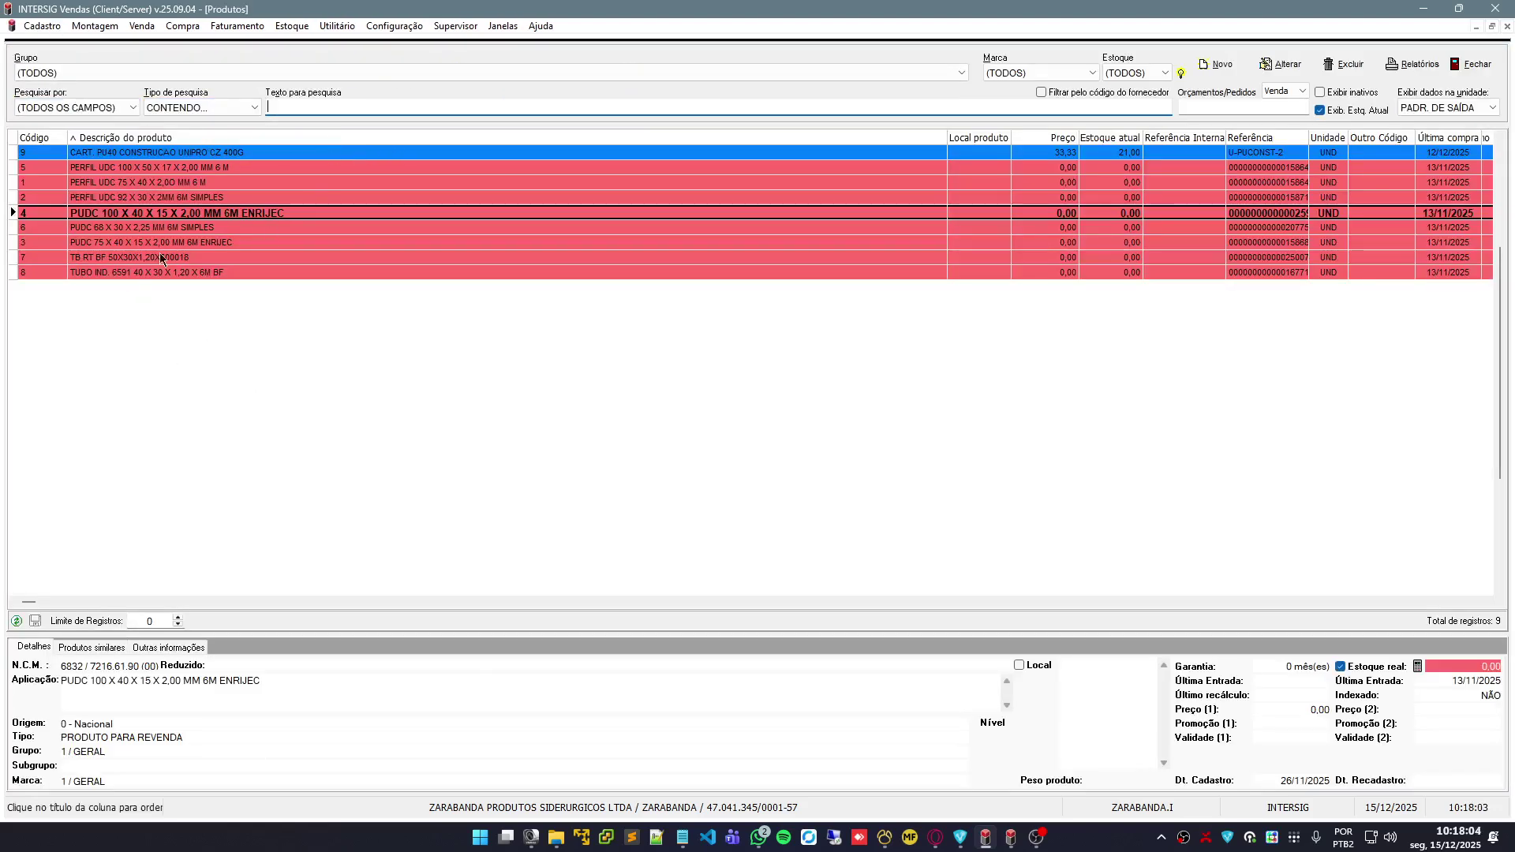
{"action": "left_click", "coordinate": [1221, 65]}
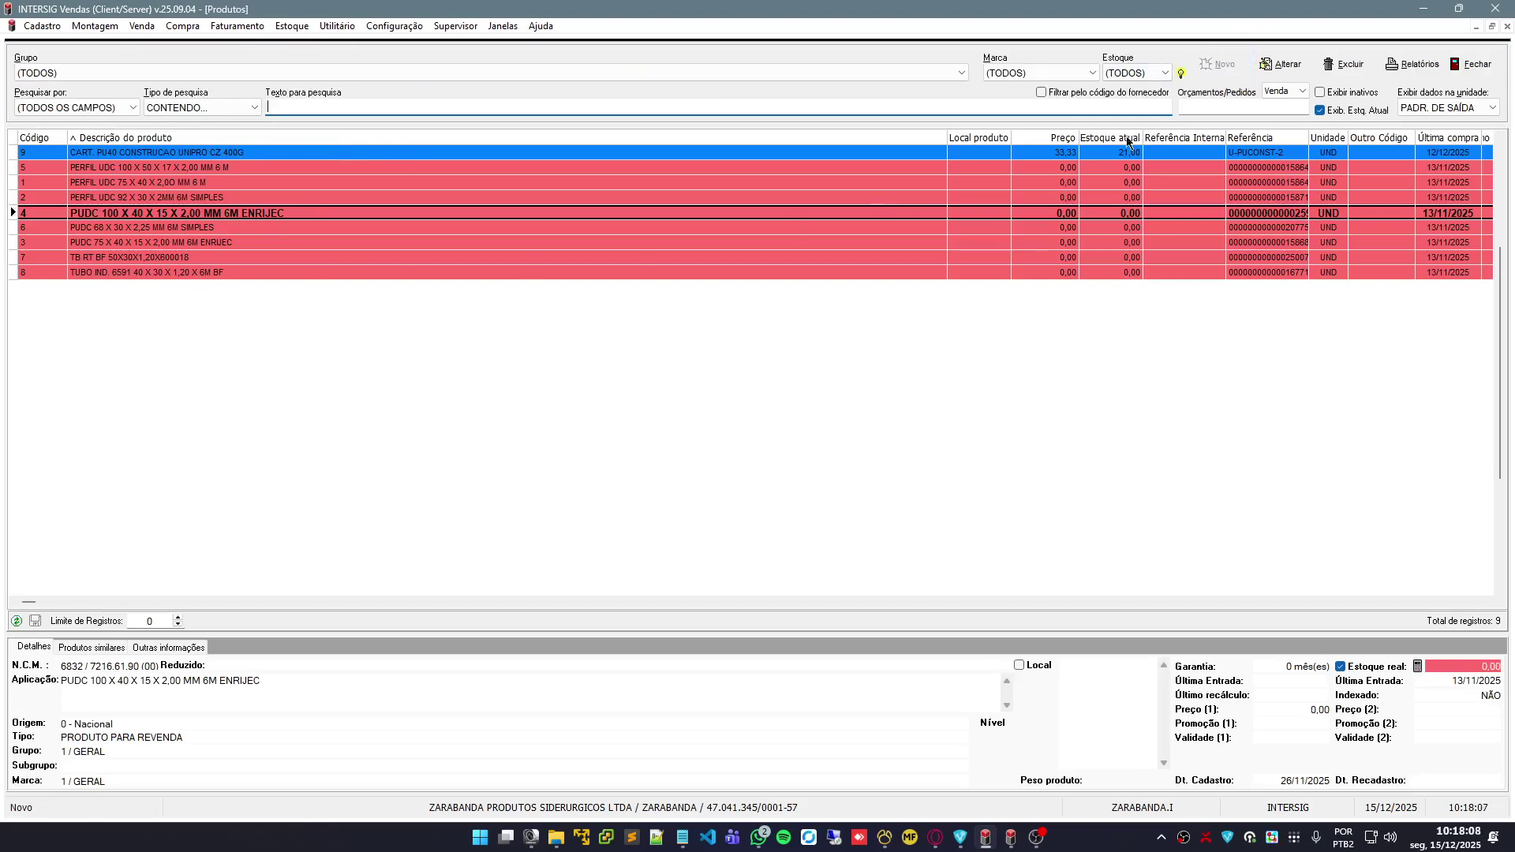
{"action": "left_click", "coordinate": [1078, 207]}
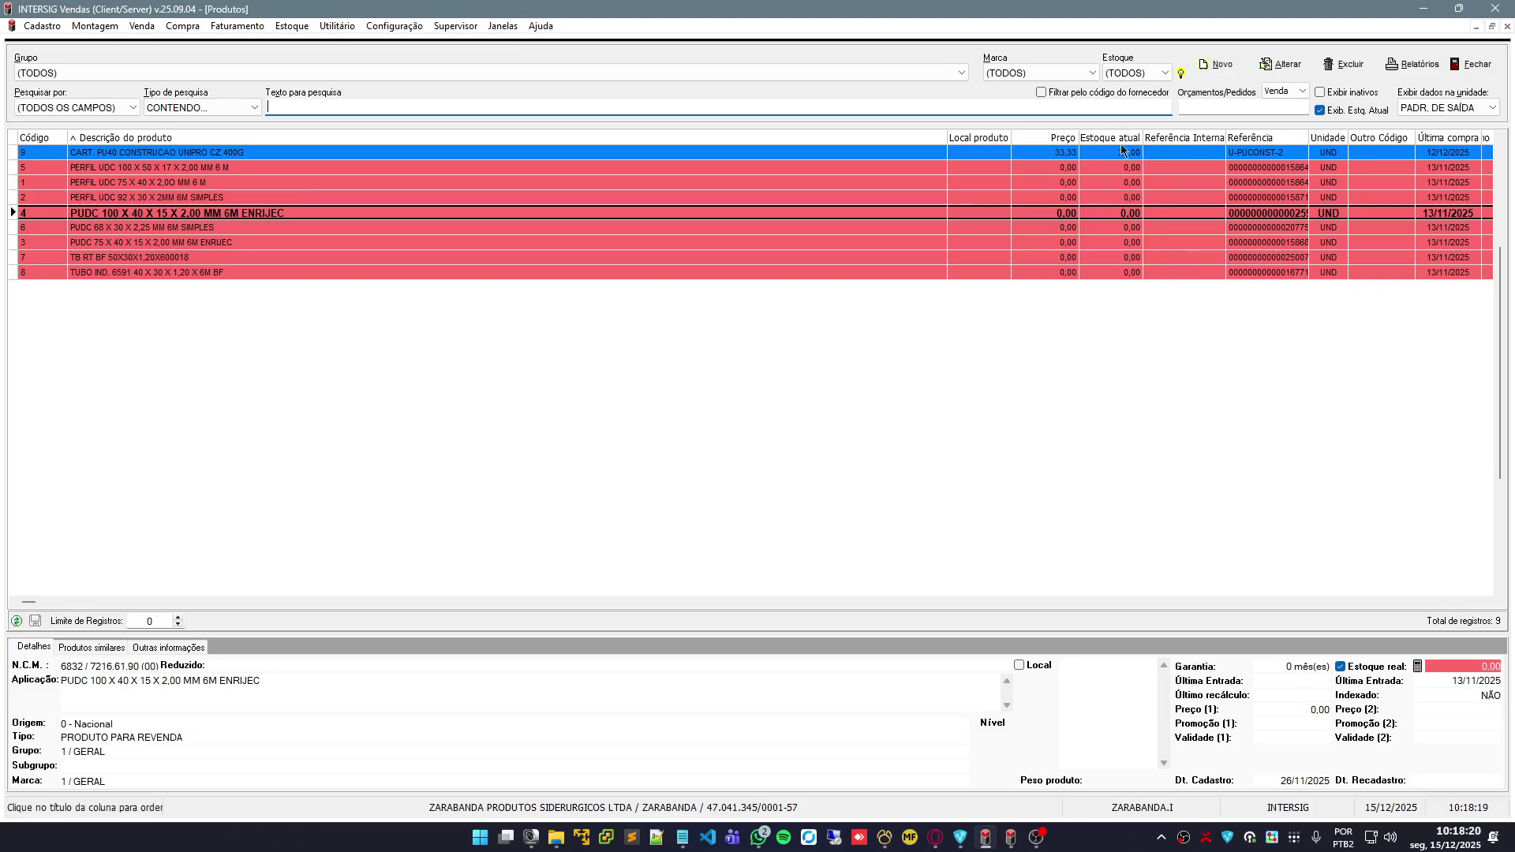
{"action": "left_click", "coordinate": [1464, 78]}
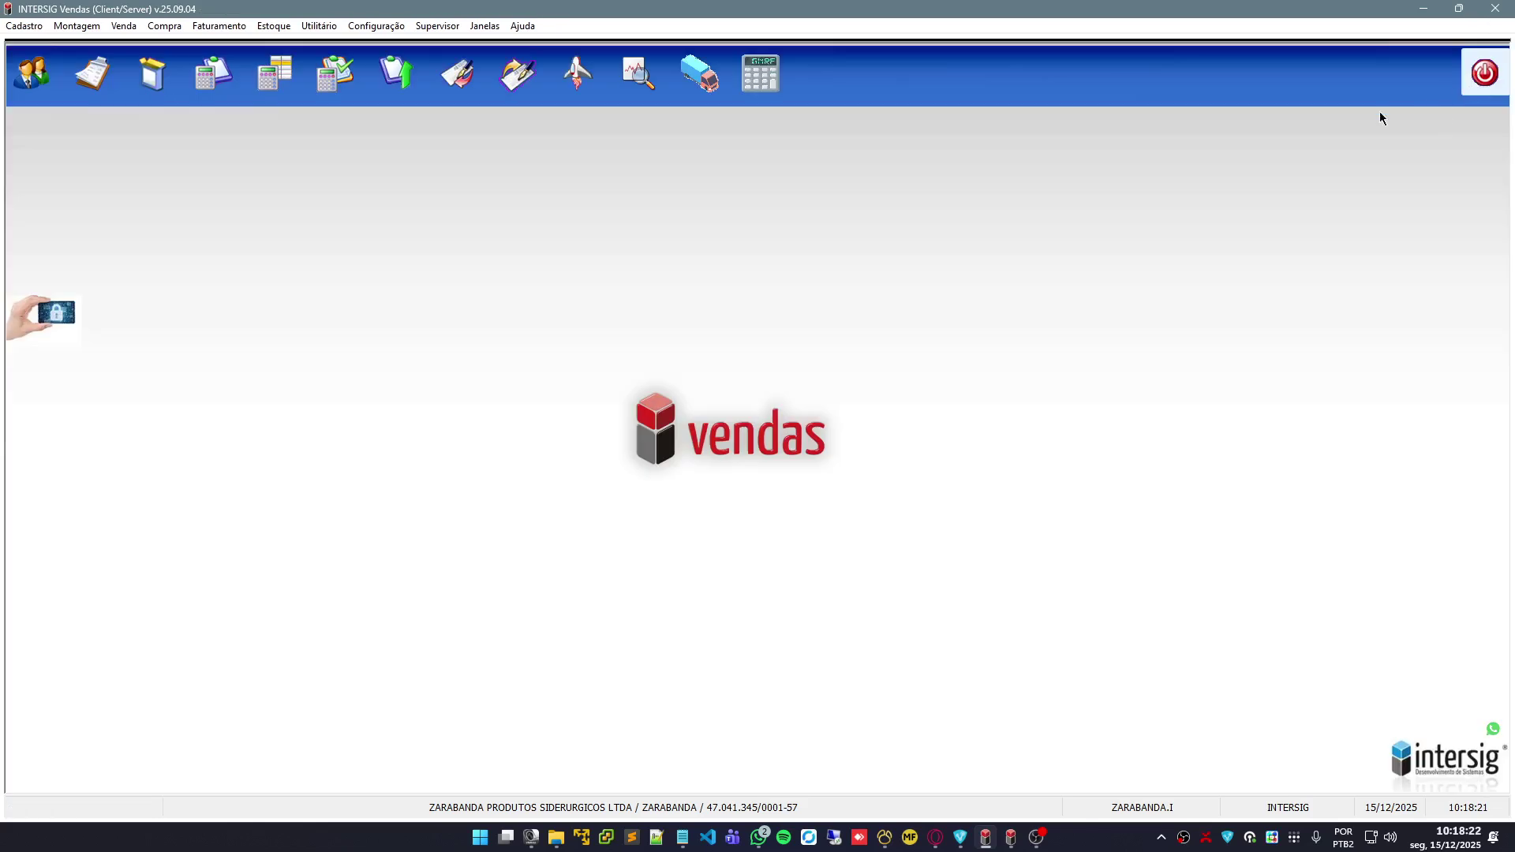
Open Venda > Orçamentos/Pedidos and start a new sales quote, beginning the customer lookup
{"action": "left_click", "coordinate": [114, 26]}
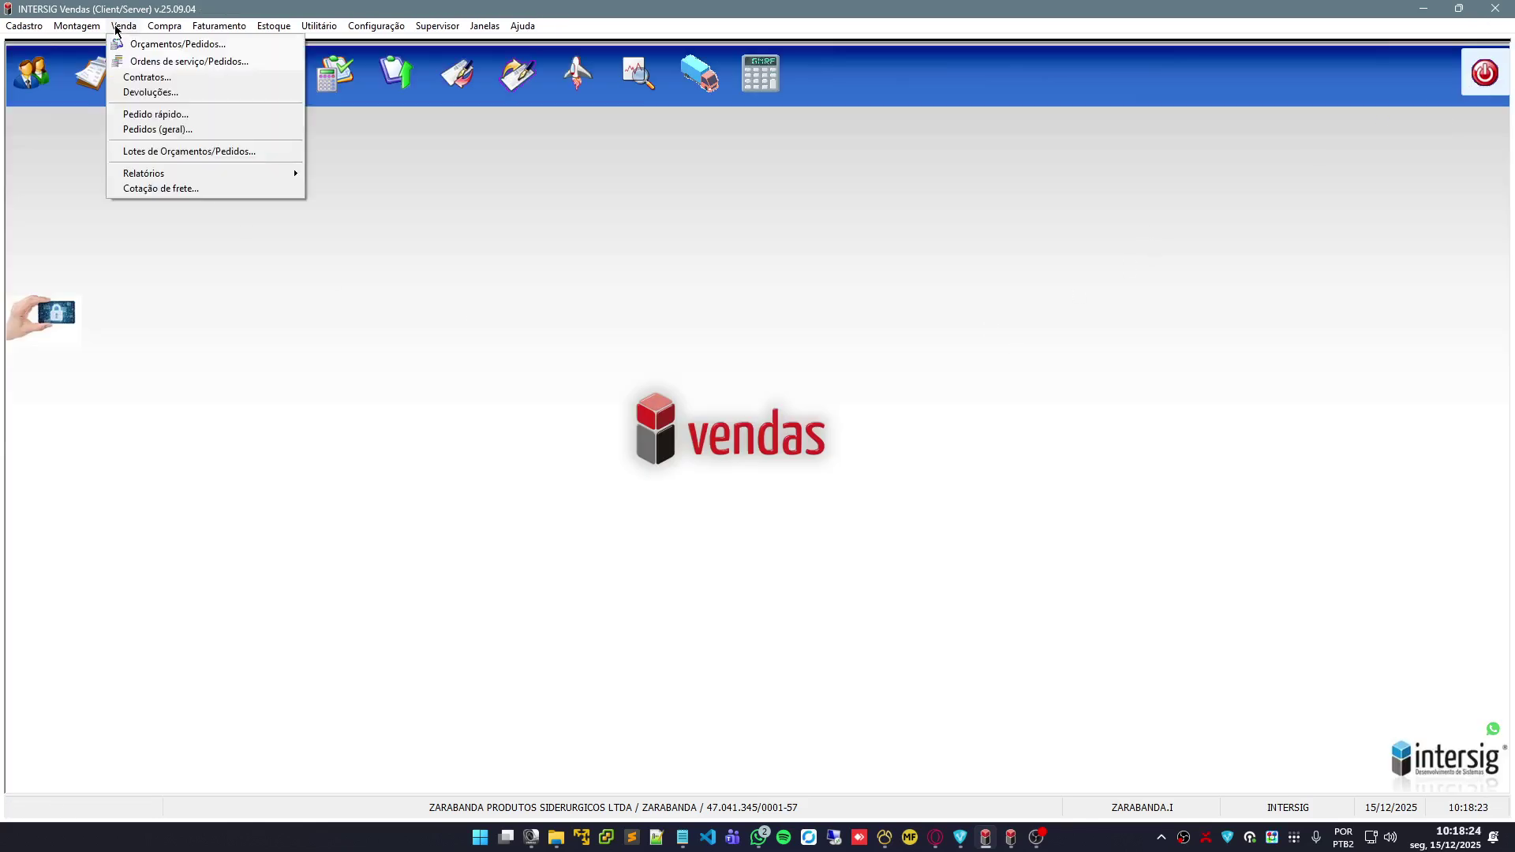
{"action": "left_click", "coordinate": [223, 49]}
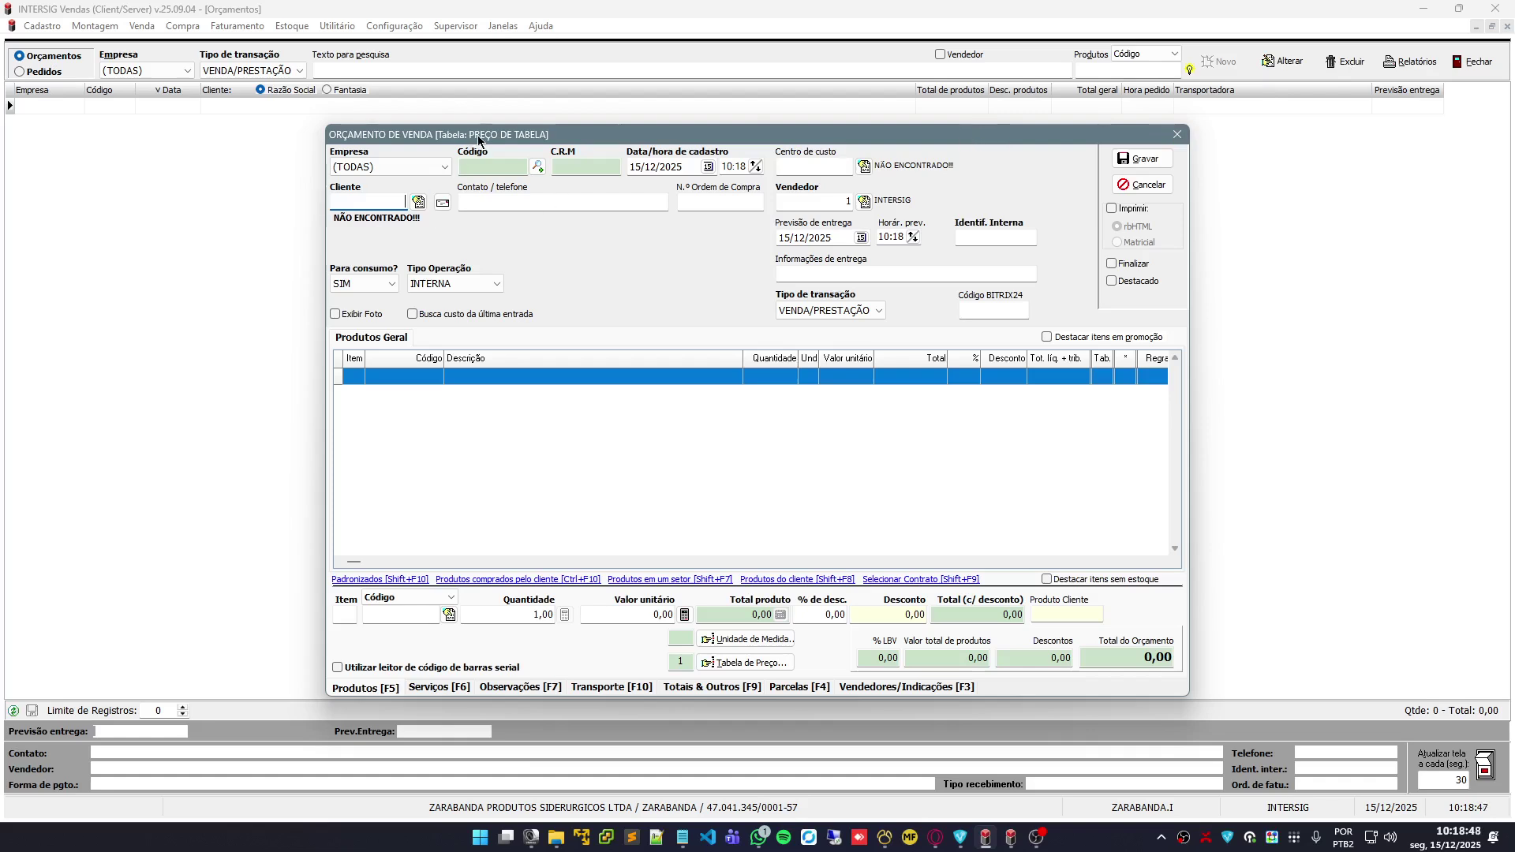
{"action": "left_click_drag", "start_coordinate": [480, 140], "coordinate": [481, 134]}
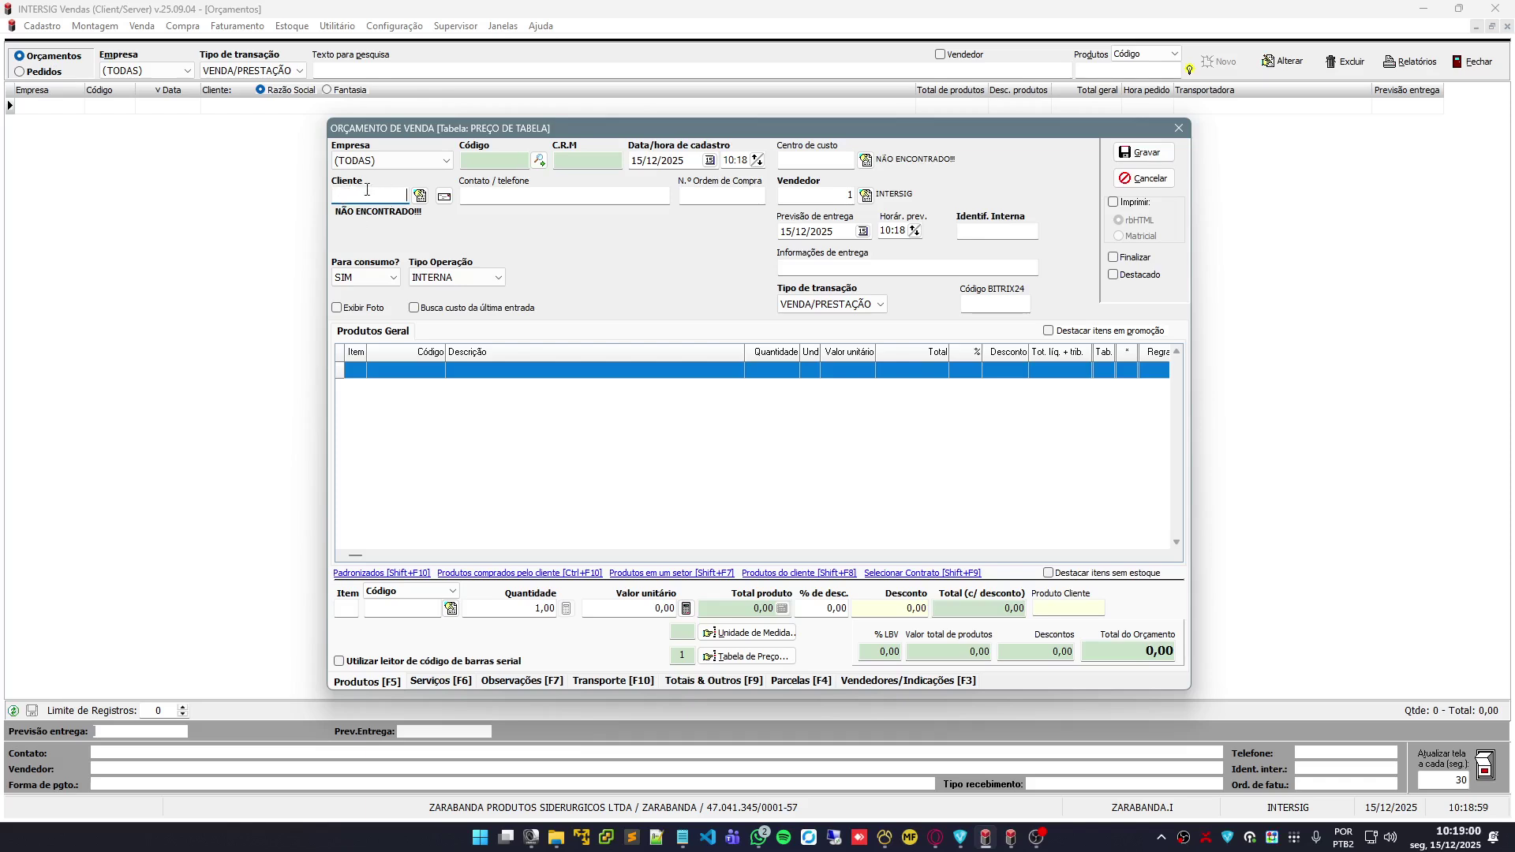
{"action": "left_click", "coordinate": [420, 196]}
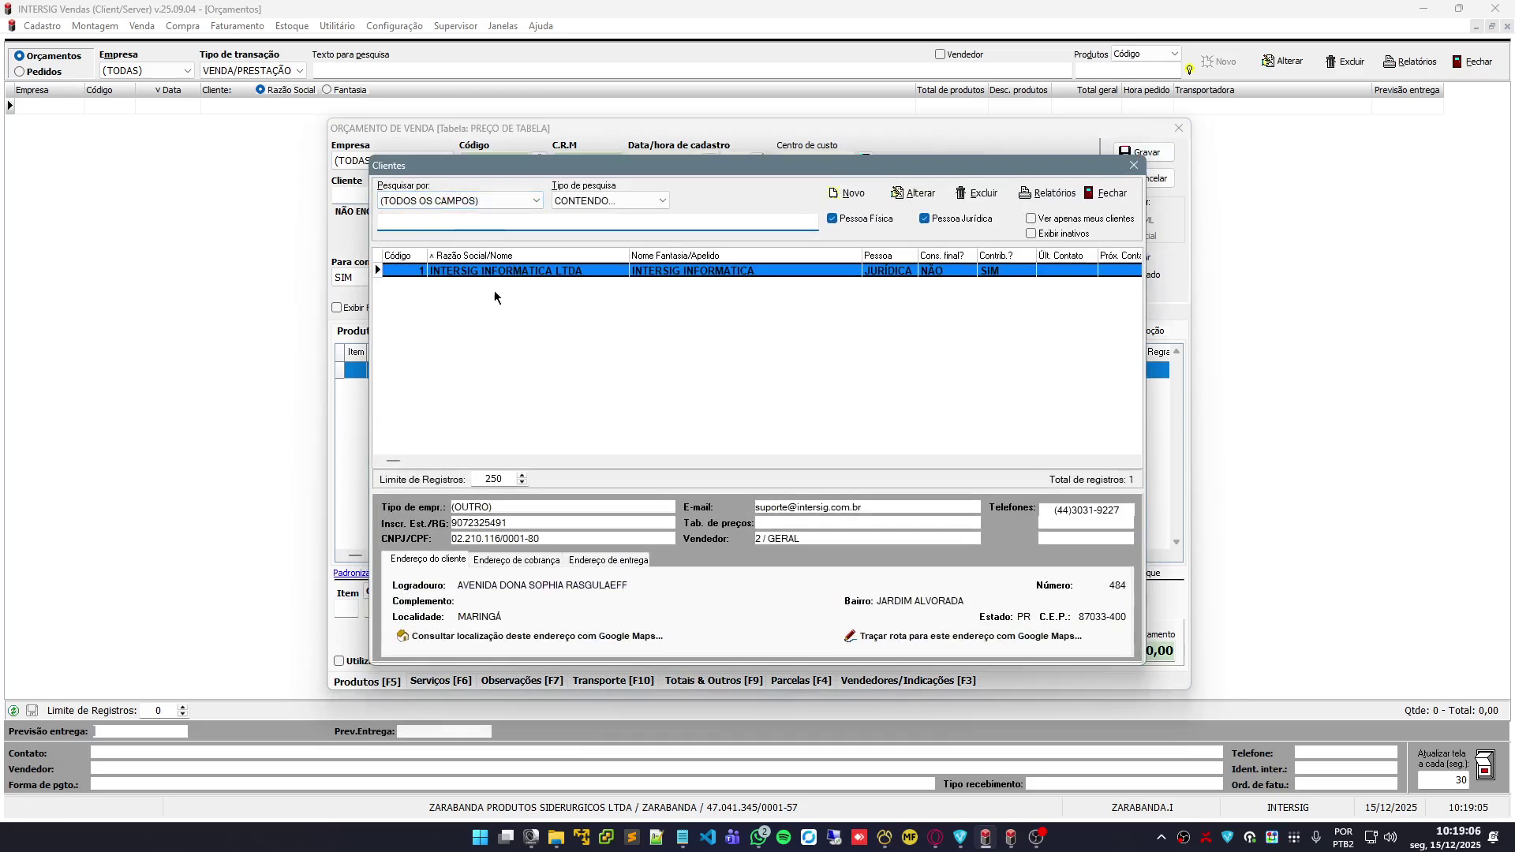
Make INTERSIG INFORMATICA LTDA the quote's customer, then start a new customer from the lookup
{"action": "double_click", "coordinate": [620, 276]}
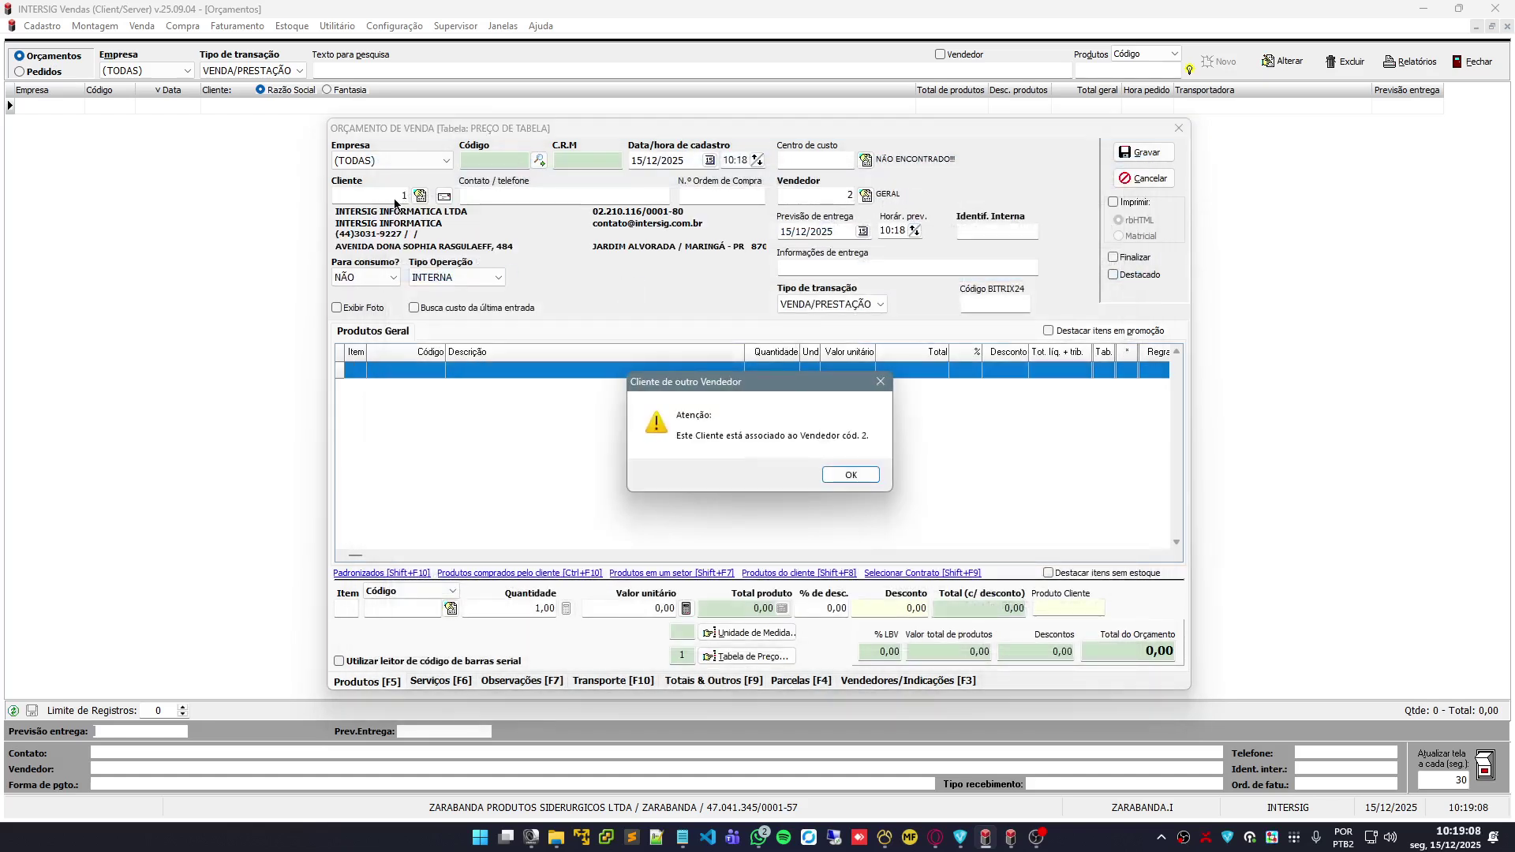
{"action": "left_click", "coordinate": [862, 478]}
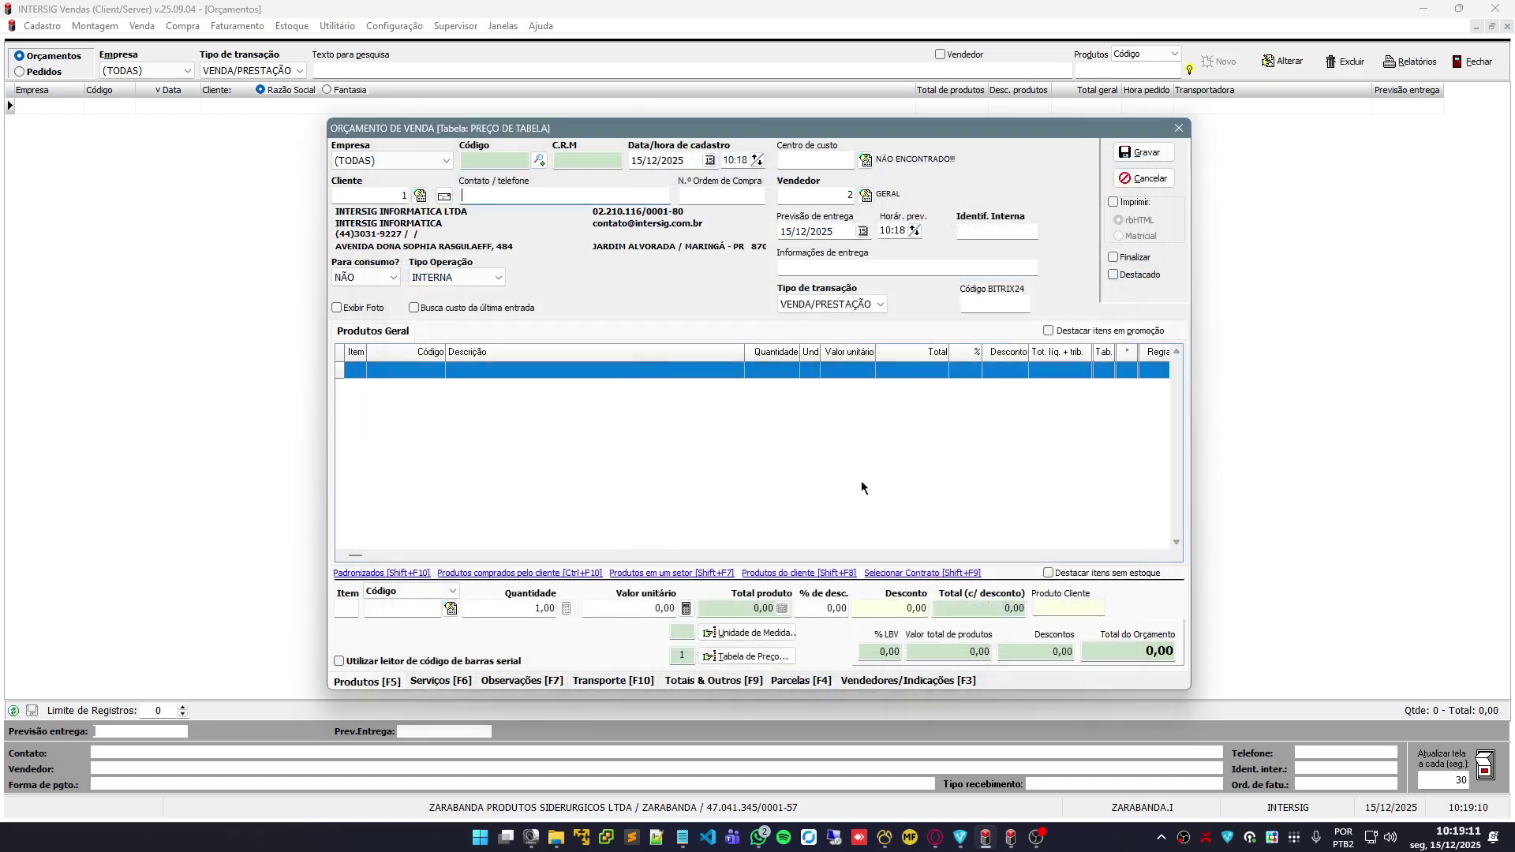
{"action": "left_click", "coordinate": [421, 202]}
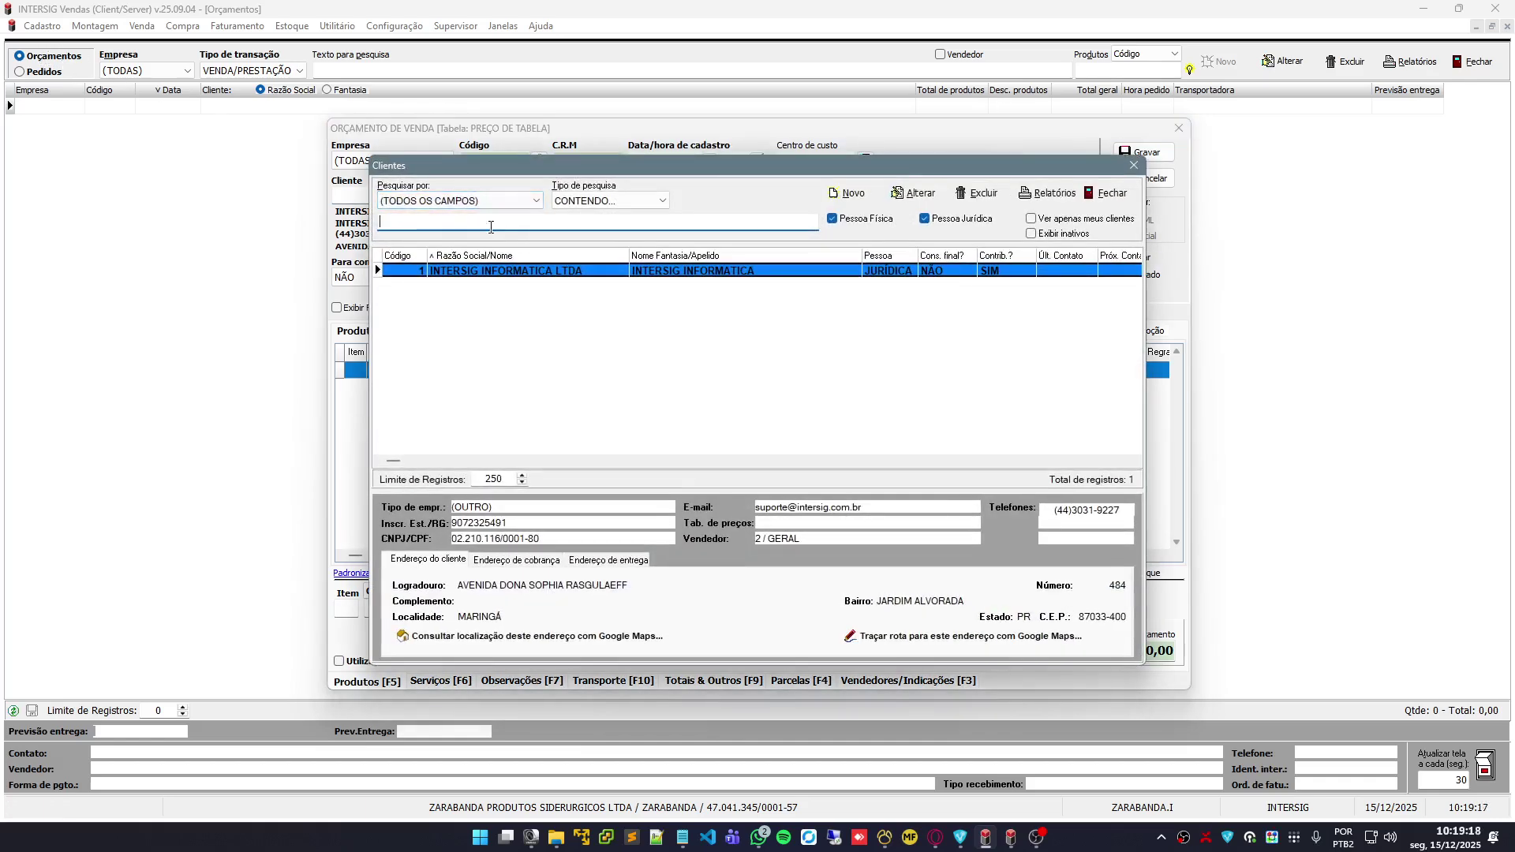
{"action": "mouse_move", "coordinate": [663, 172]}
{"action": "left_mouse_down"}
{"action": "mouse_move", "coordinate": [708, 153]}
{"action": "mouse_move", "coordinate": [679, 148]}
{"action": "left_mouse_up"}
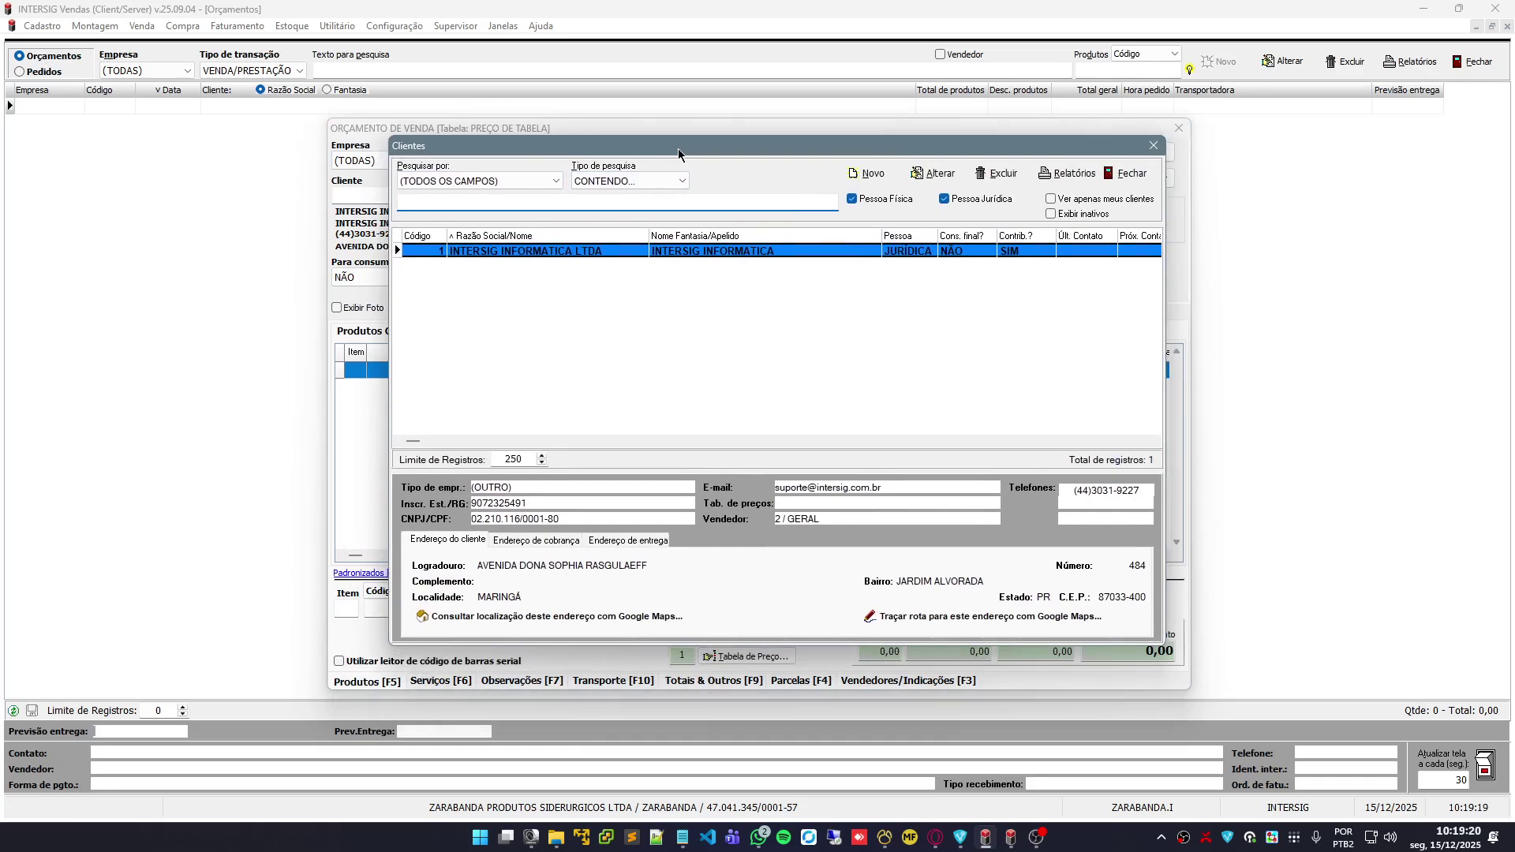
{"action": "left_click", "coordinate": [872, 175]}
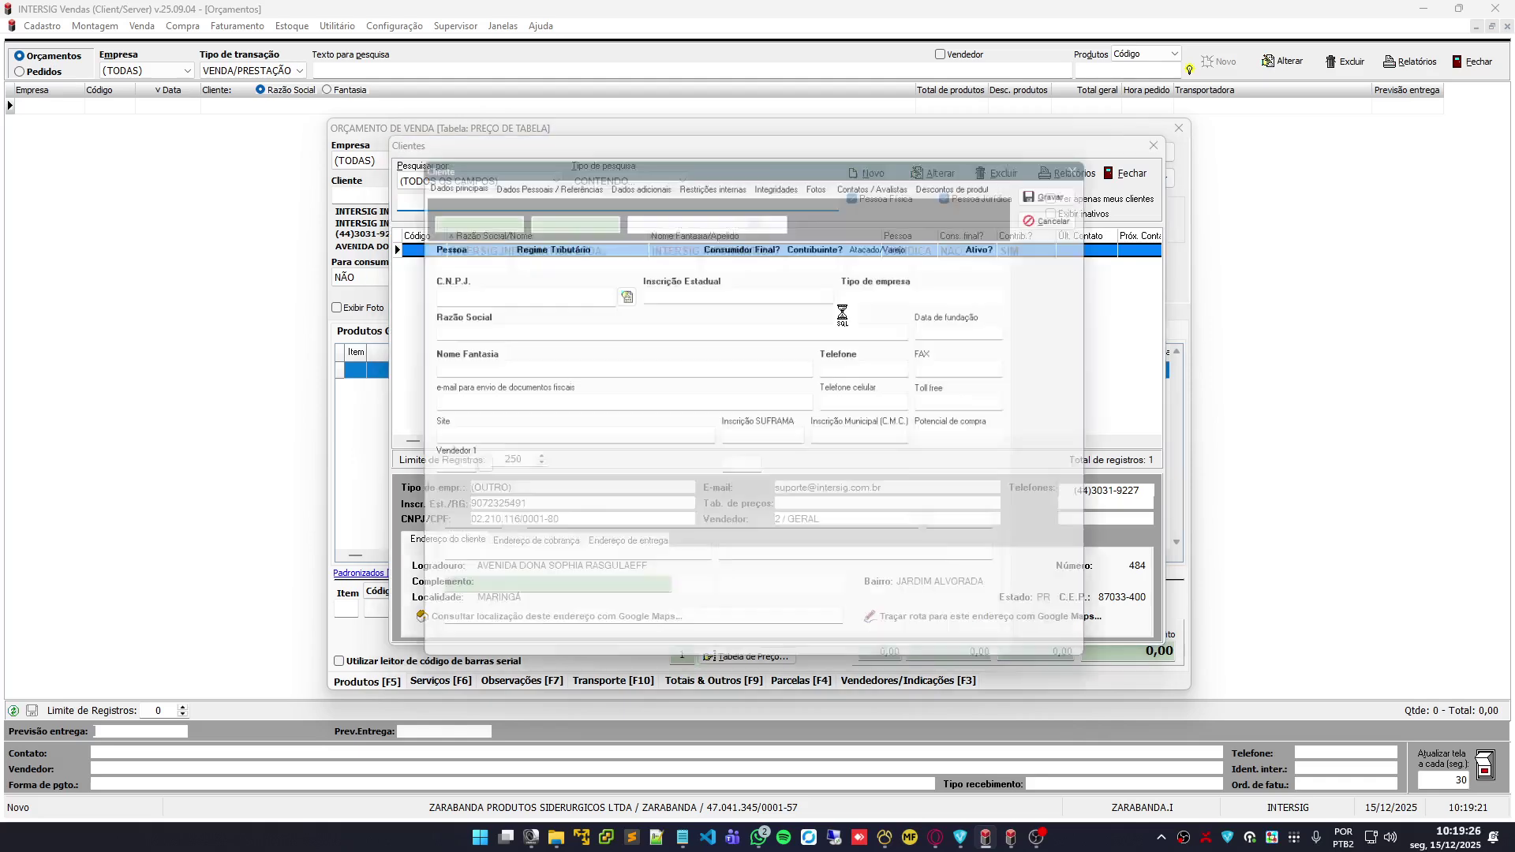
{"action": "left_click_drag", "start_coordinate": [816, 160], "coordinate": [844, 114]}
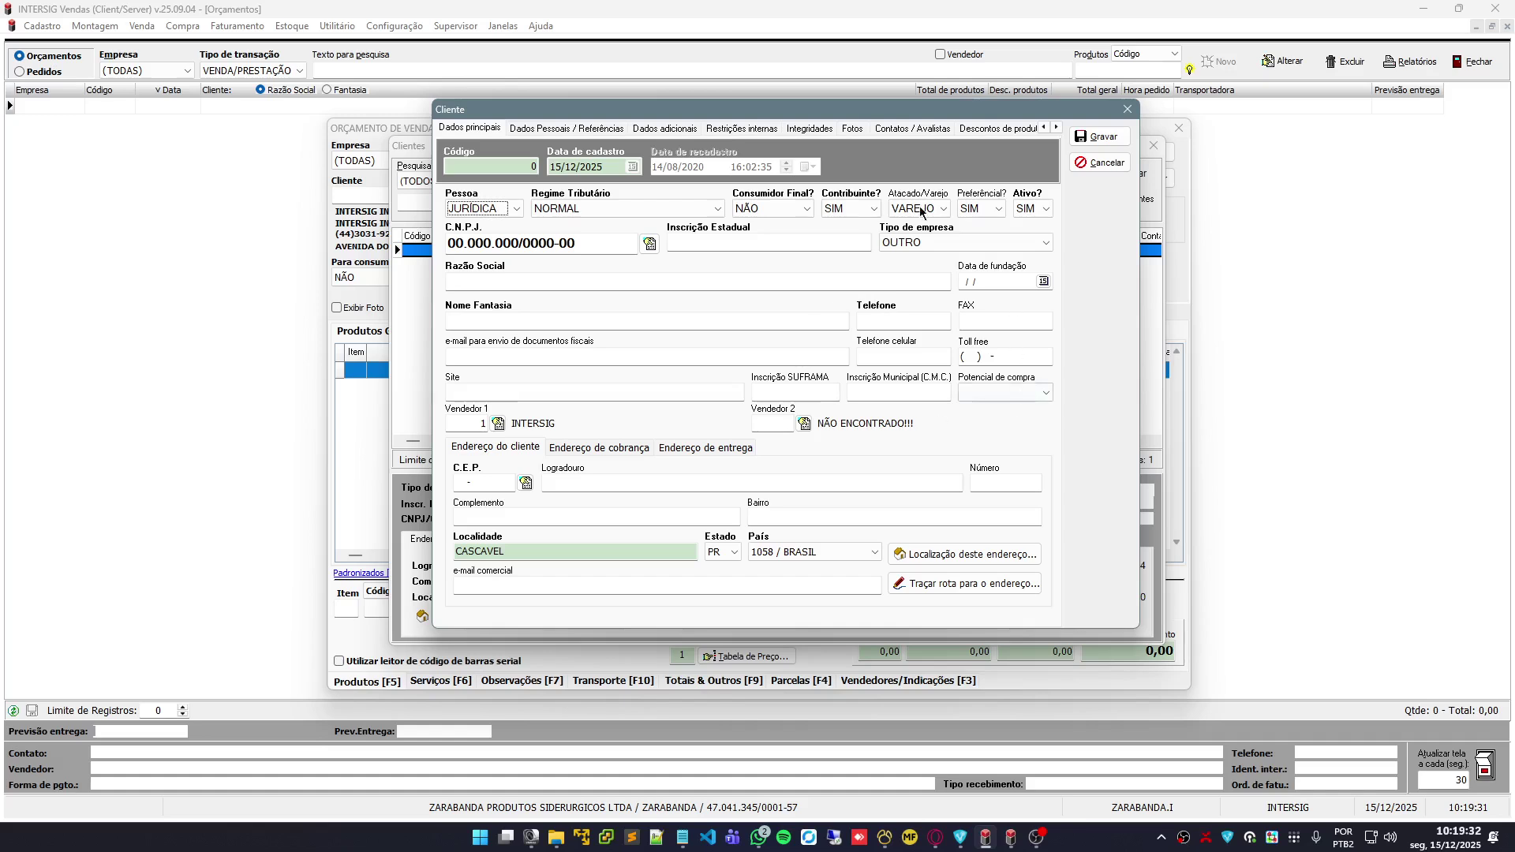
{"action": "left_click", "coordinate": [561, 128]}
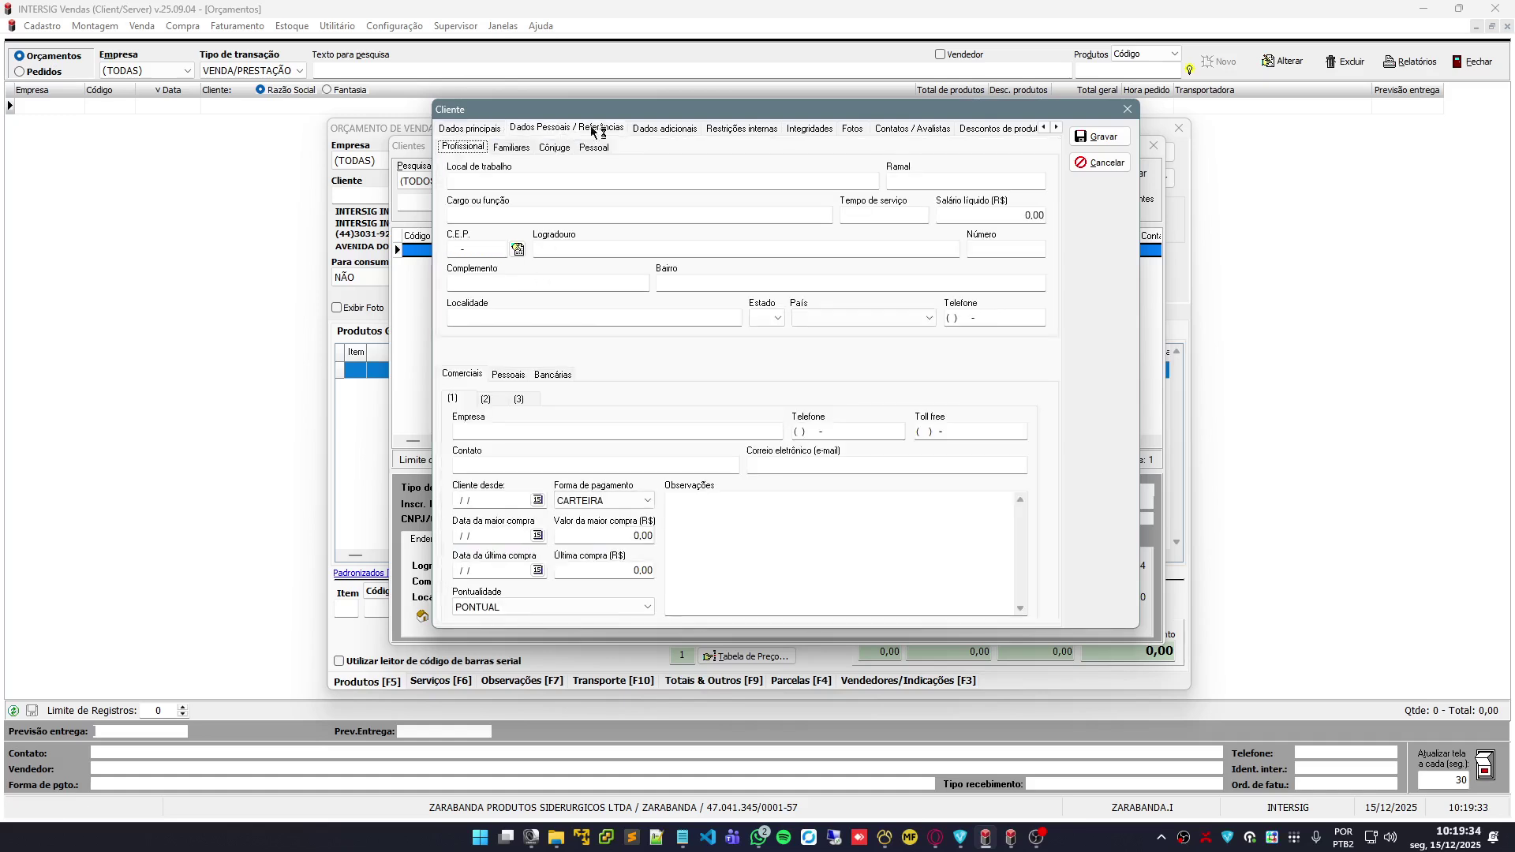
{"action": "left_click", "coordinate": [665, 129]}
{"action": "left_click", "coordinate": [742, 128]}
{"action": "left_click", "coordinate": [813, 129]}
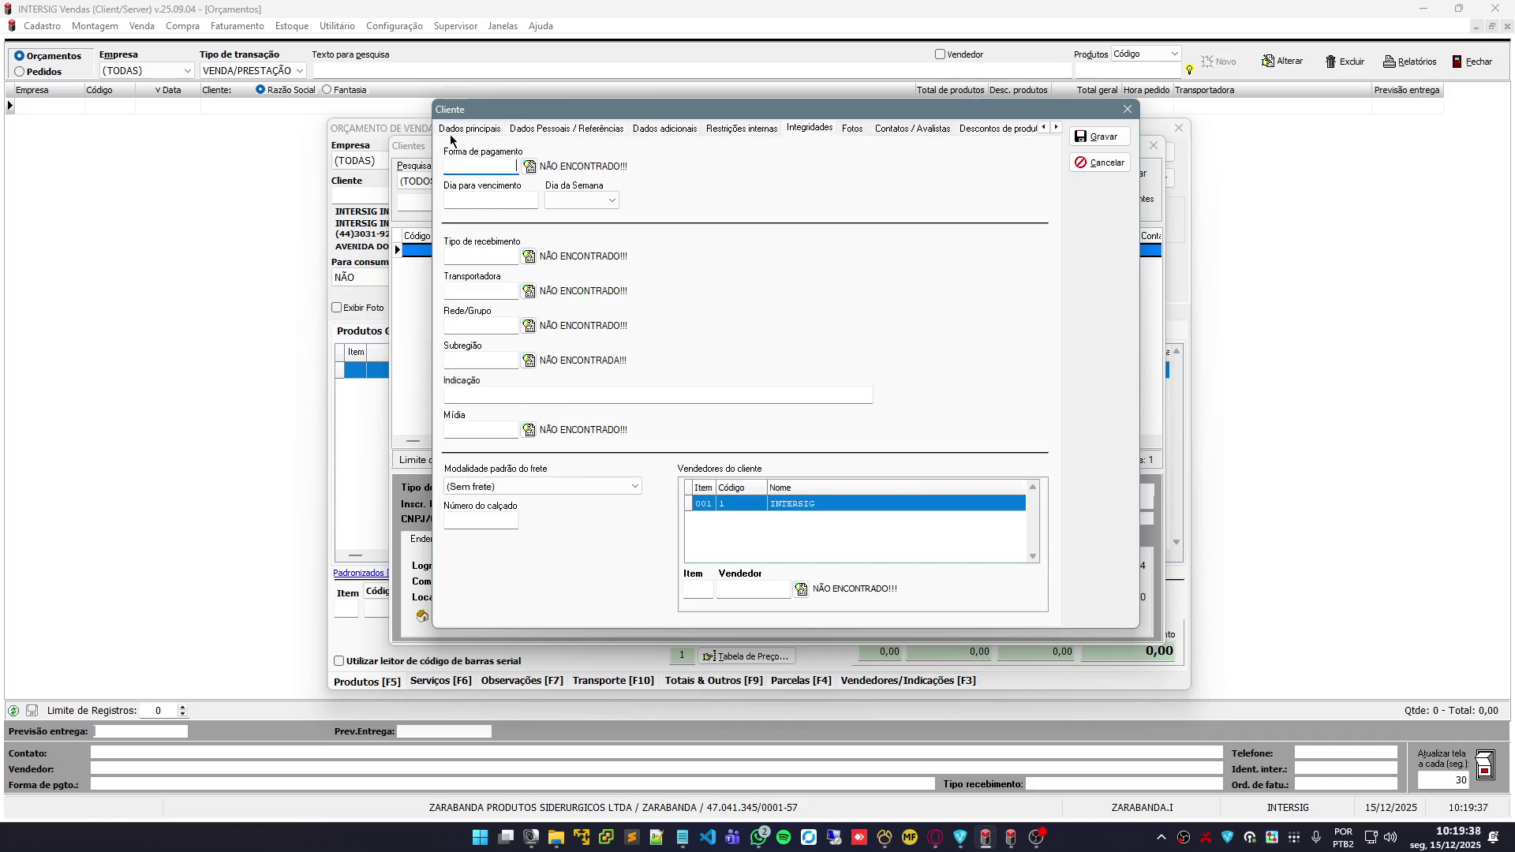
{"action": "left_click", "coordinate": [473, 129]}
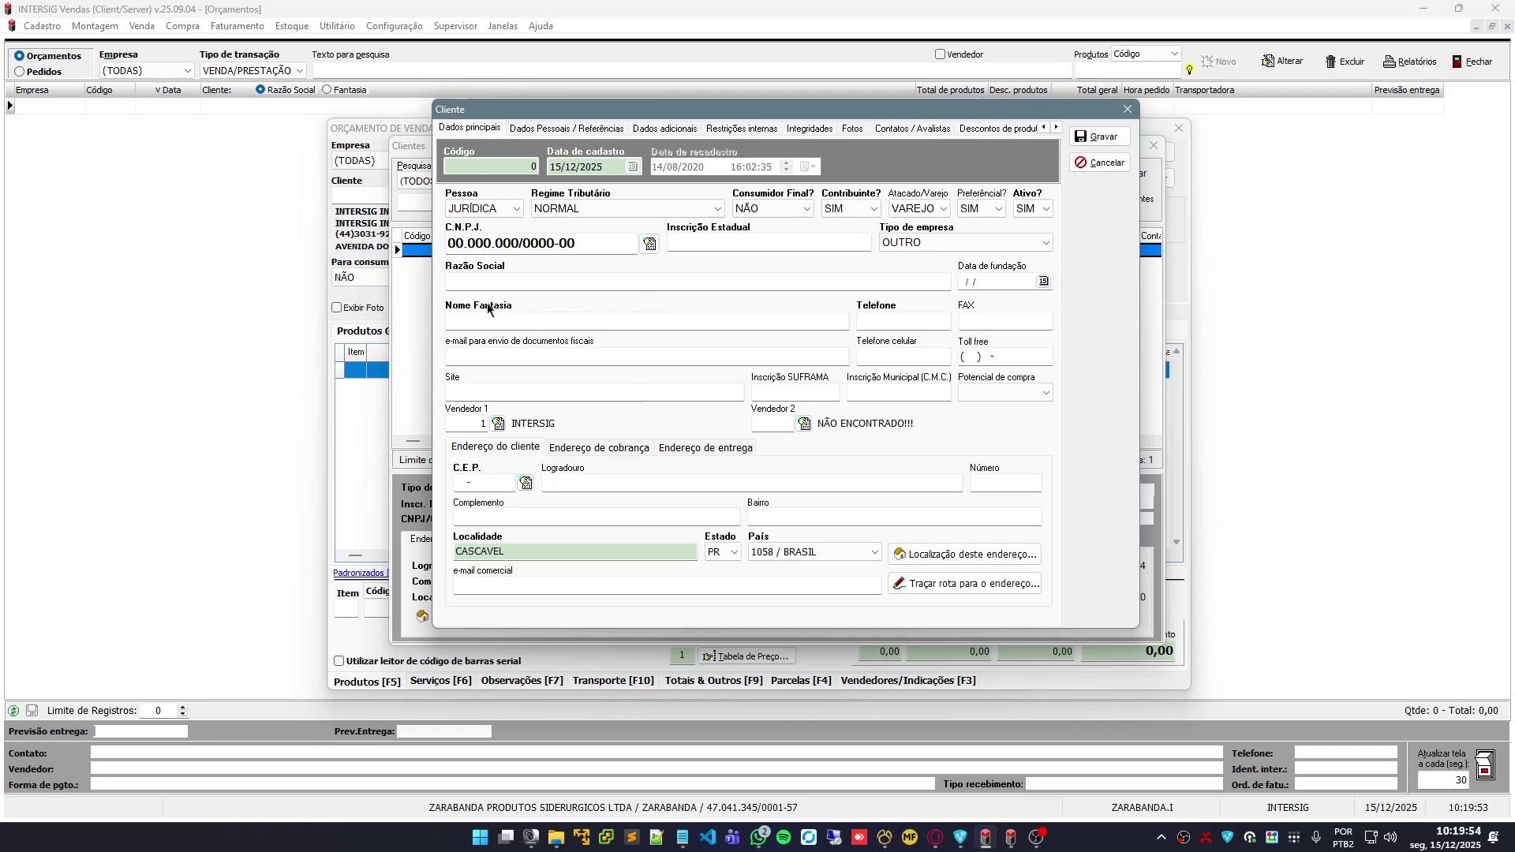
Set the customer's Pessoa to JURÍDICA and keep Tipo de empresa as OUTRO
{"action": "left_click", "coordinate": [498, 210]}
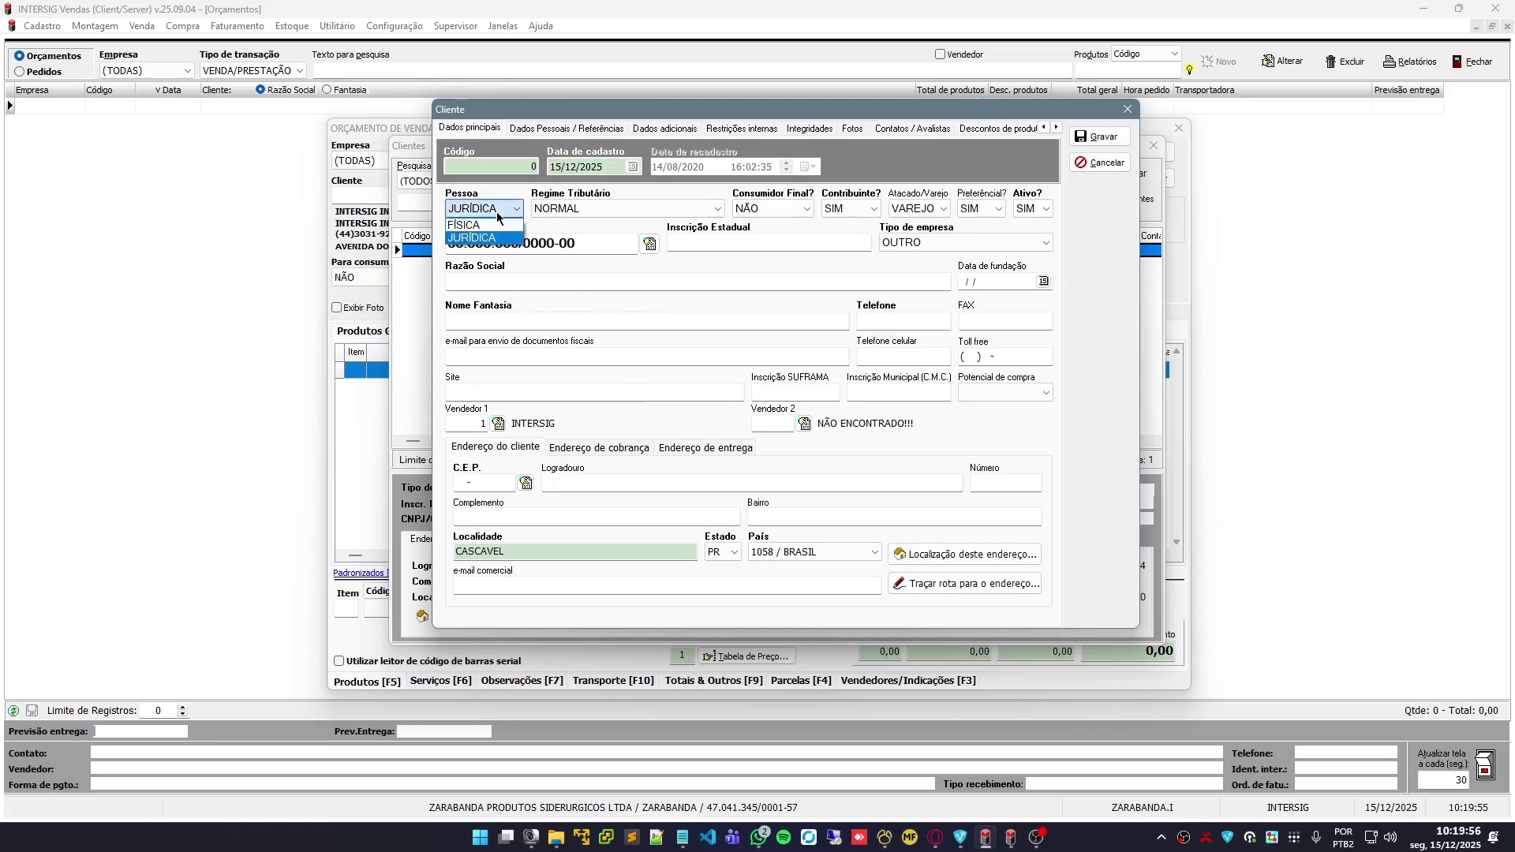
{"action": "left_click", "coordinate": [483, 225]}
{"action": "left_click", "coordinate": [497, 209]}
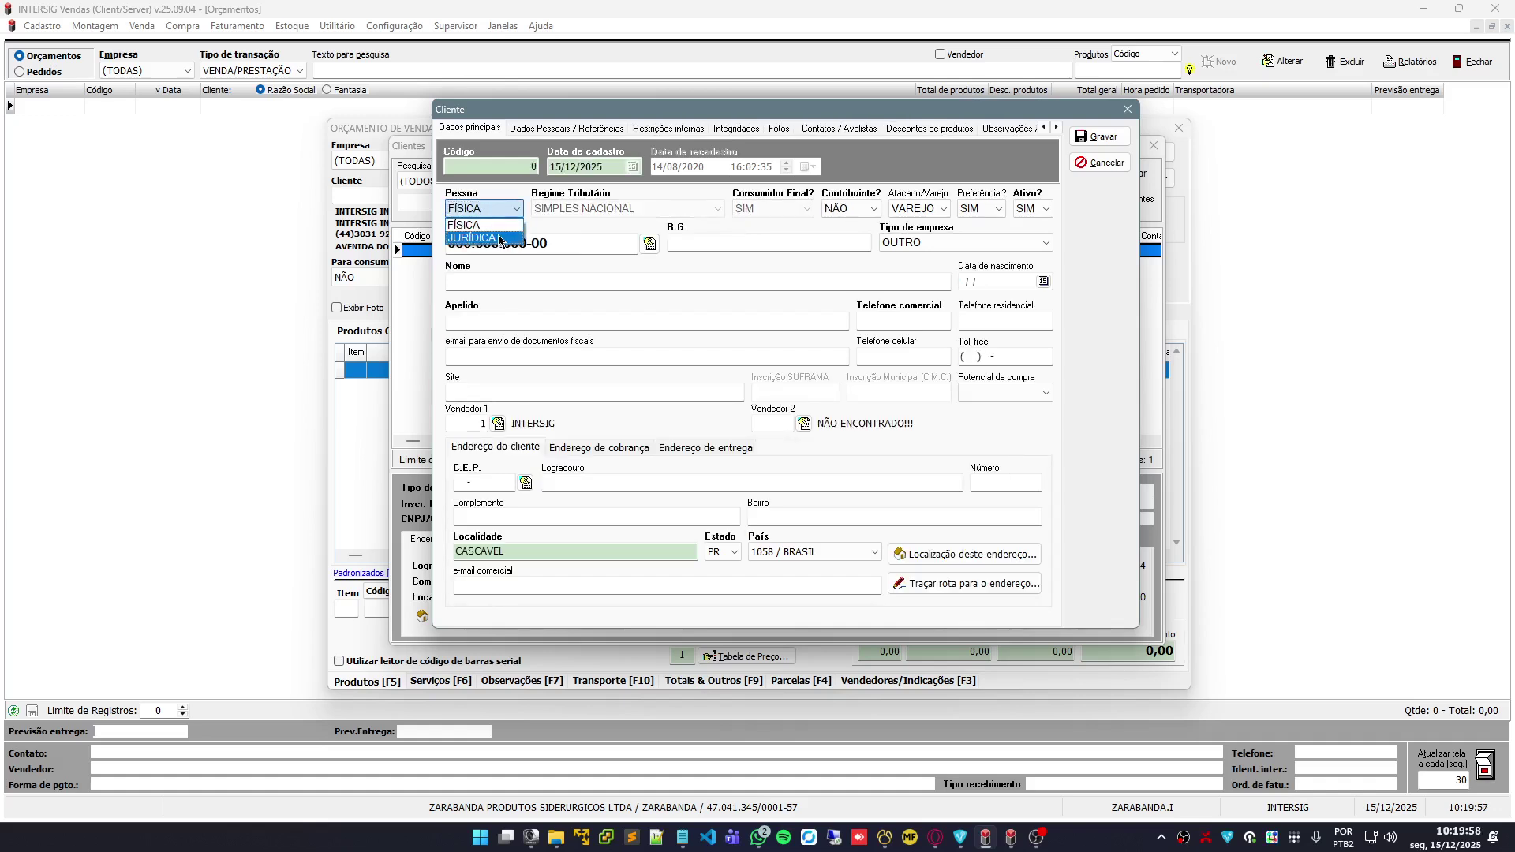
{"action": "left_click", "coordinate": [499, 239]}
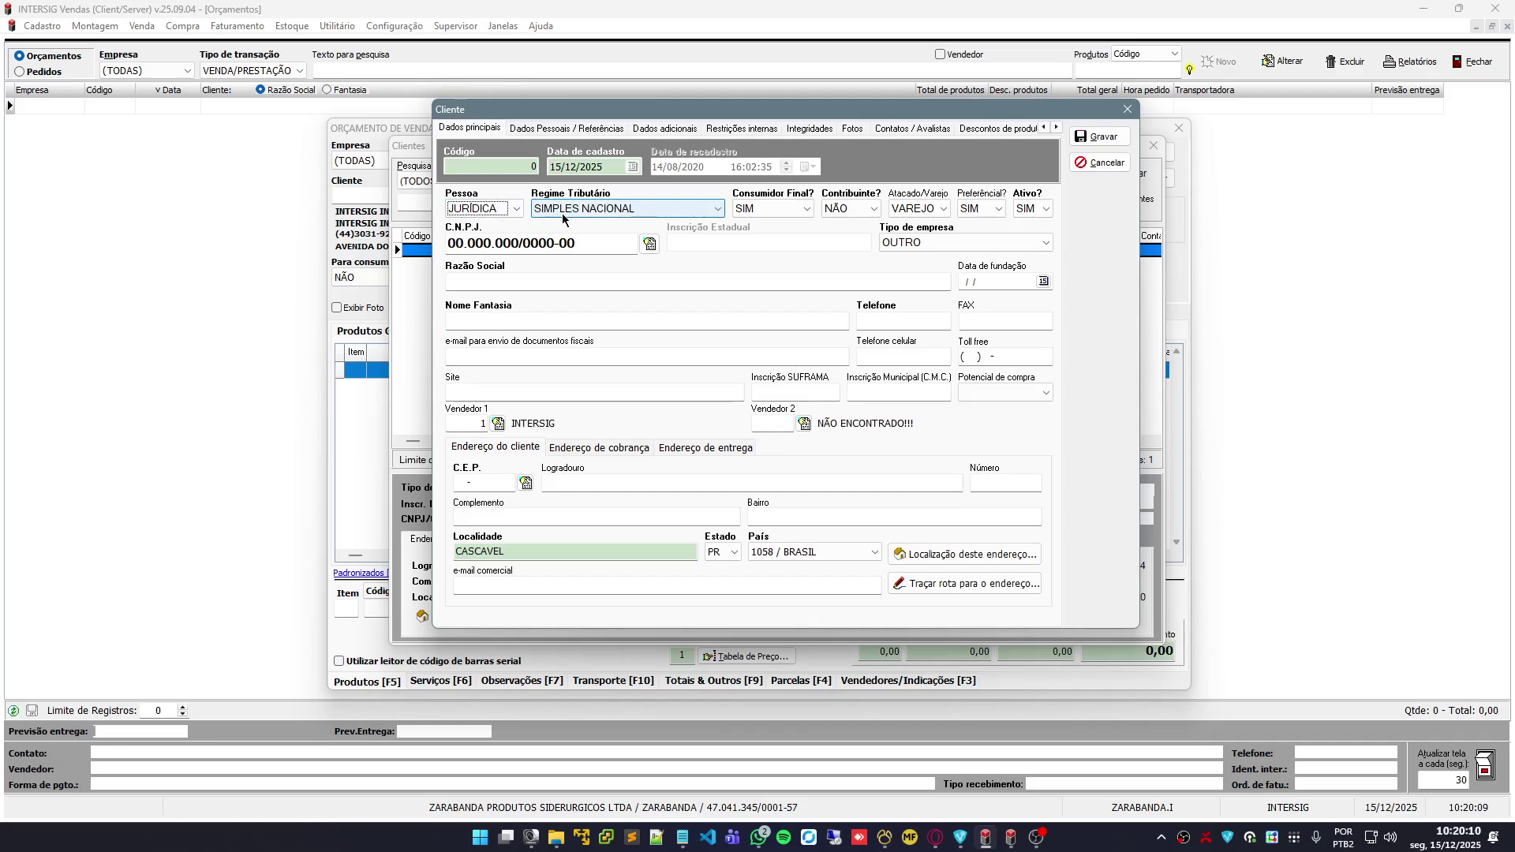
{"action": "left_click", "coordinate": [917, 244]}
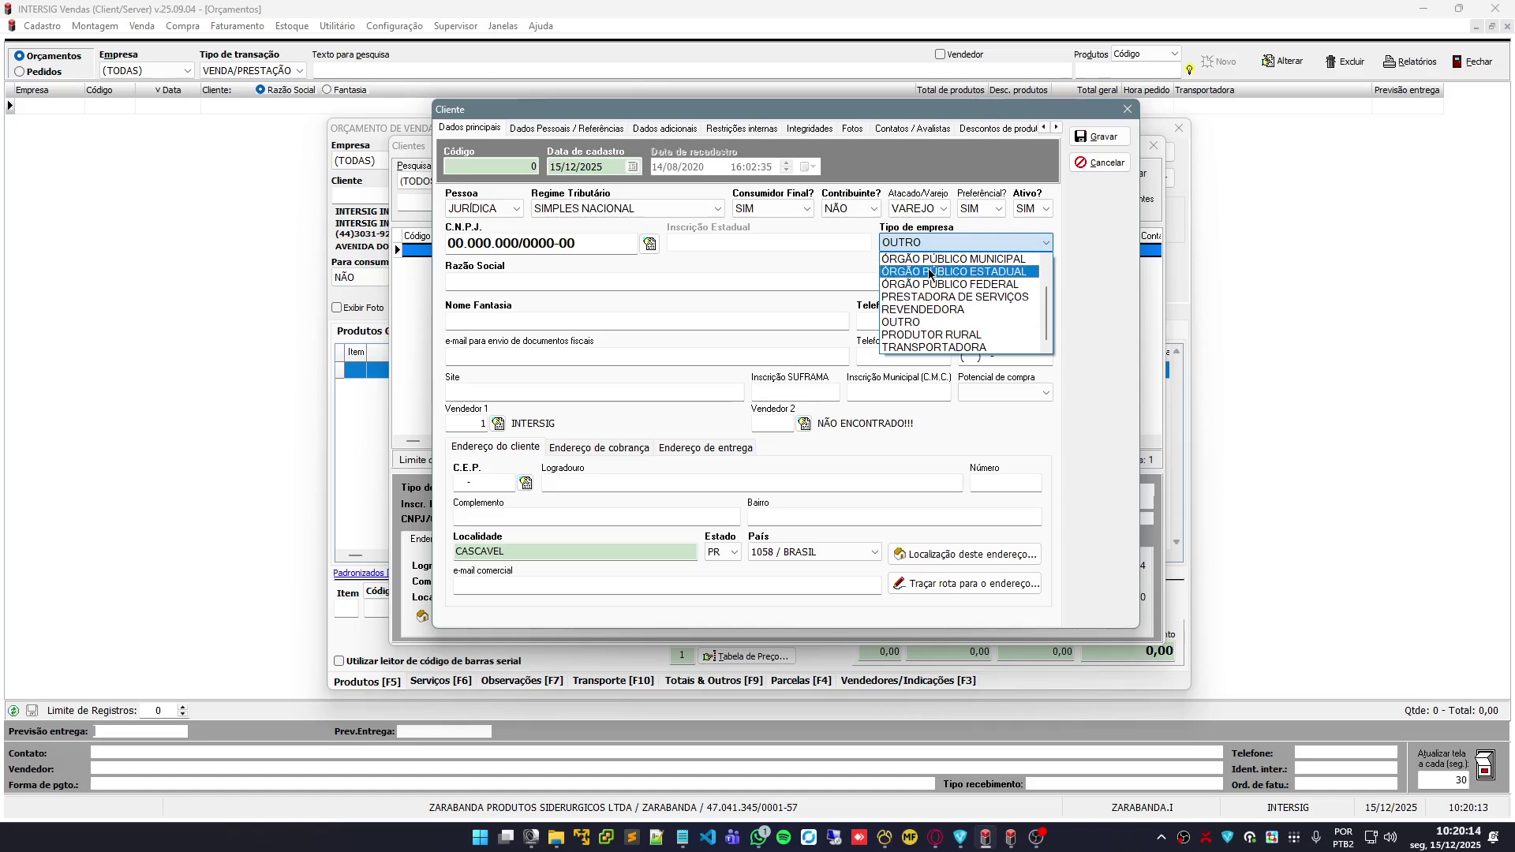
{"action": "scroll", "coordinate": [940, 298], "scroll_direction": "up", "scroll_amount": 2}
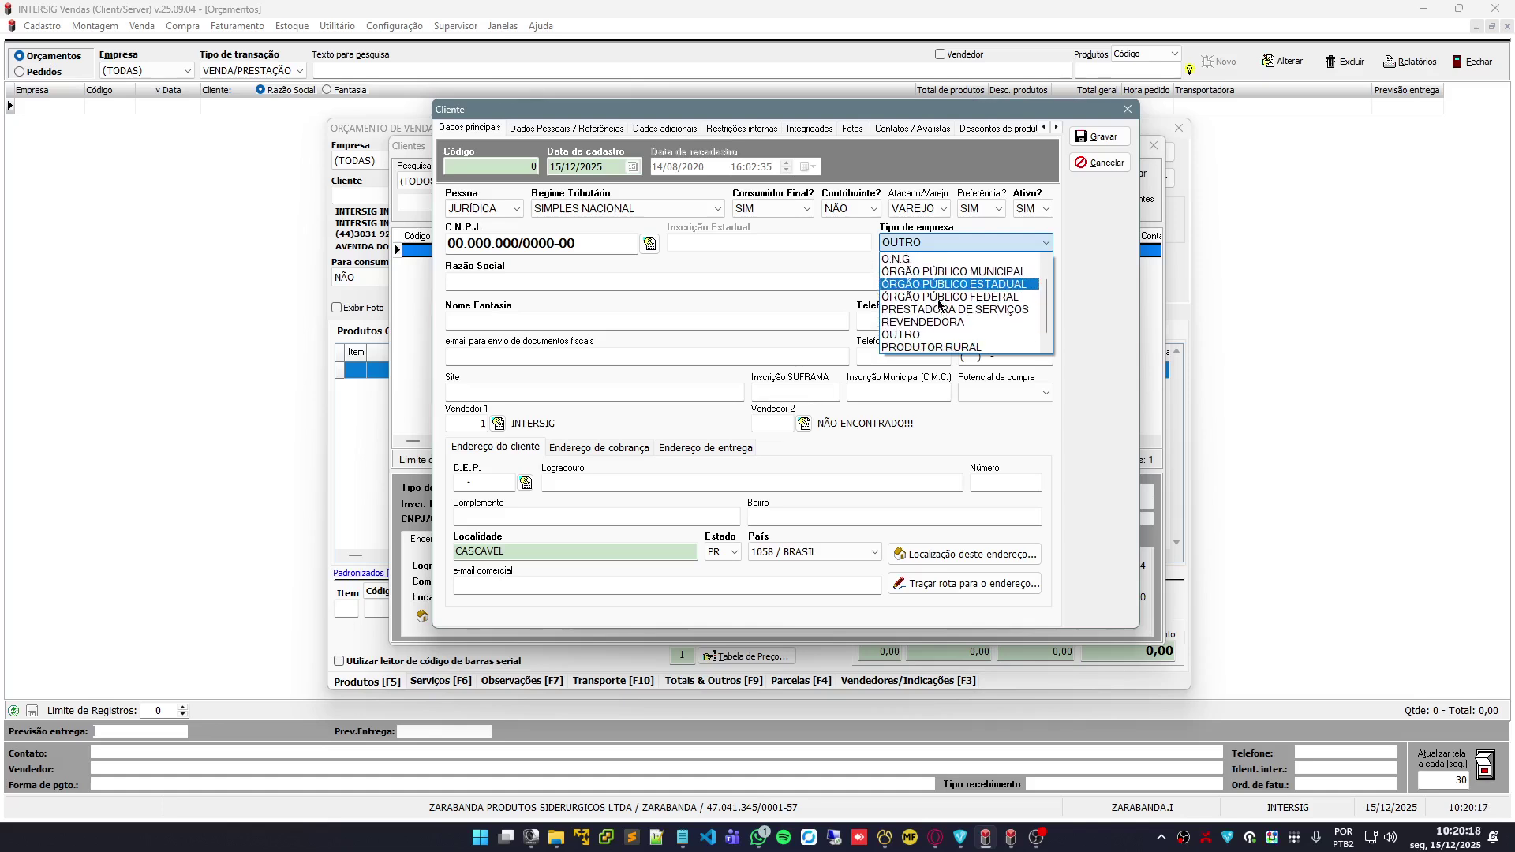
{"action": "left_click", "coordinate": [938, 335]}
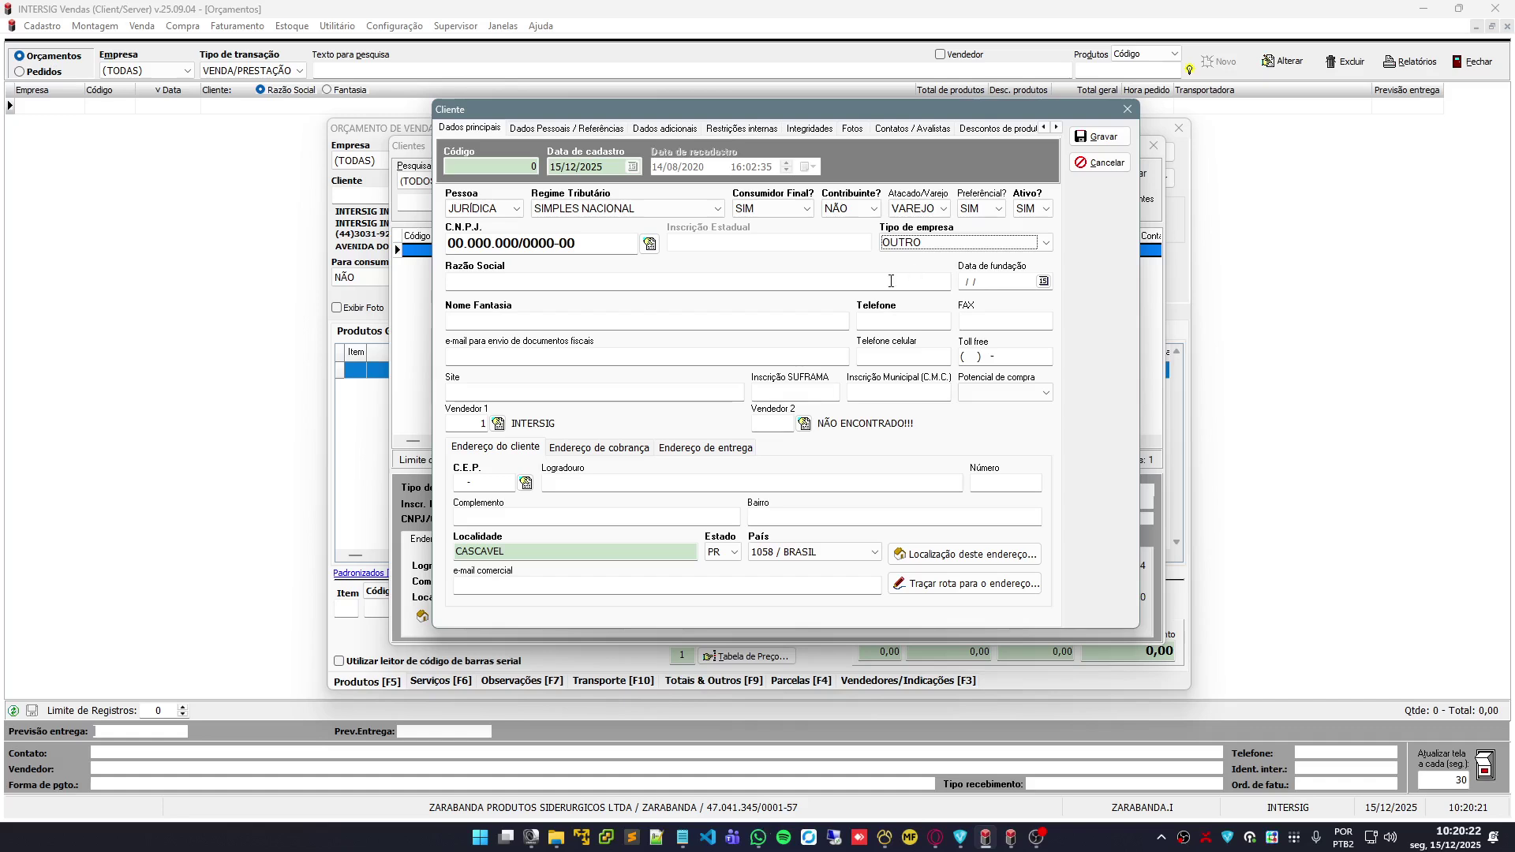
{"action": "key", "text": "alt+Tab"}
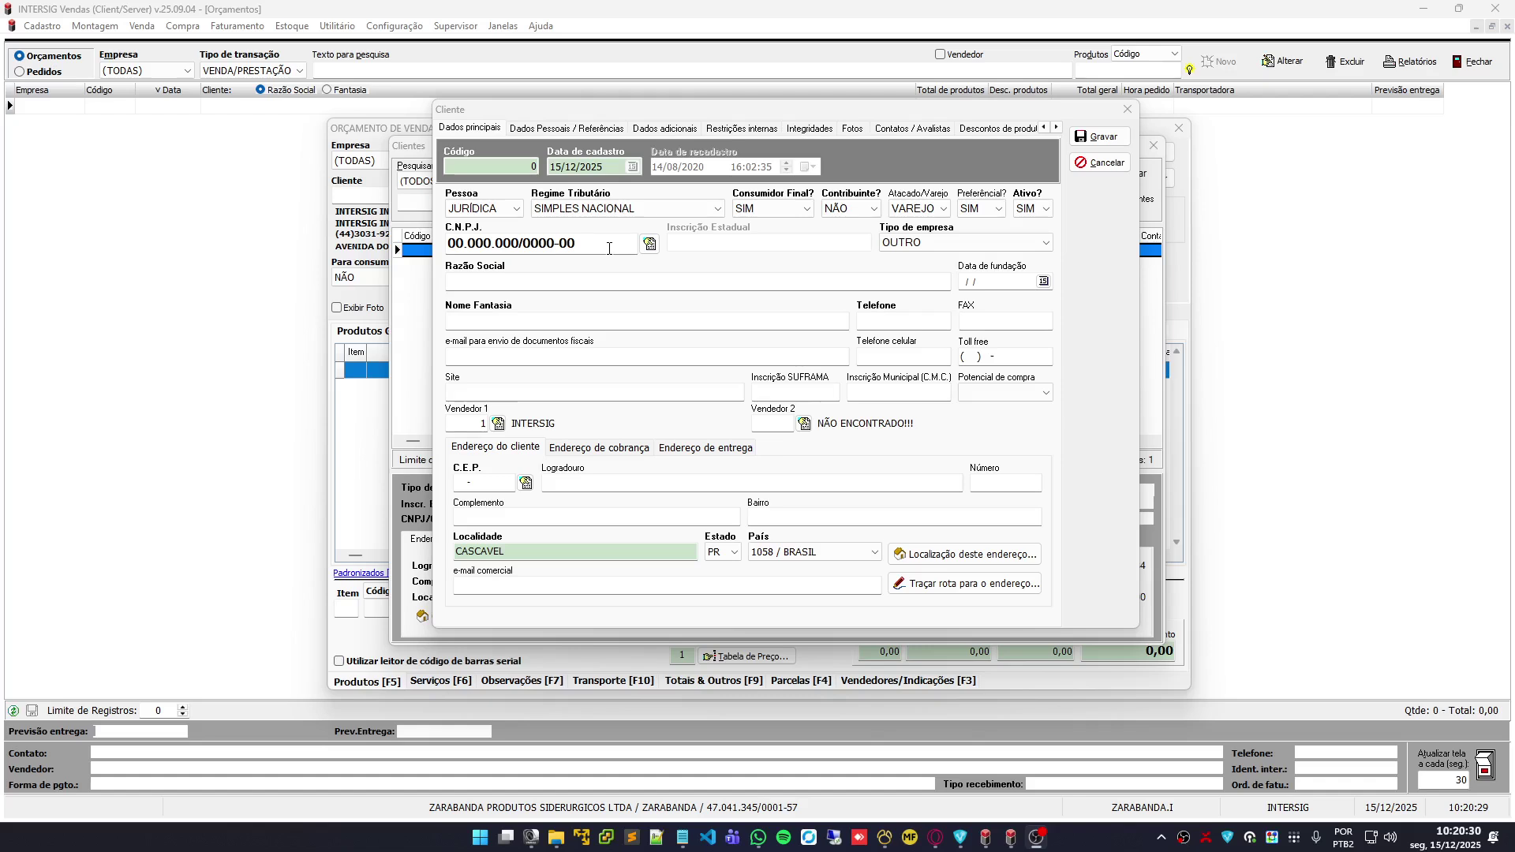
Paste the CNPJ and import ACCERT TRANSPORTES E LOGISTICA LTDA's data via the CNPJ lookup
{"action": "left_click", "coordinate": [634, 242]}
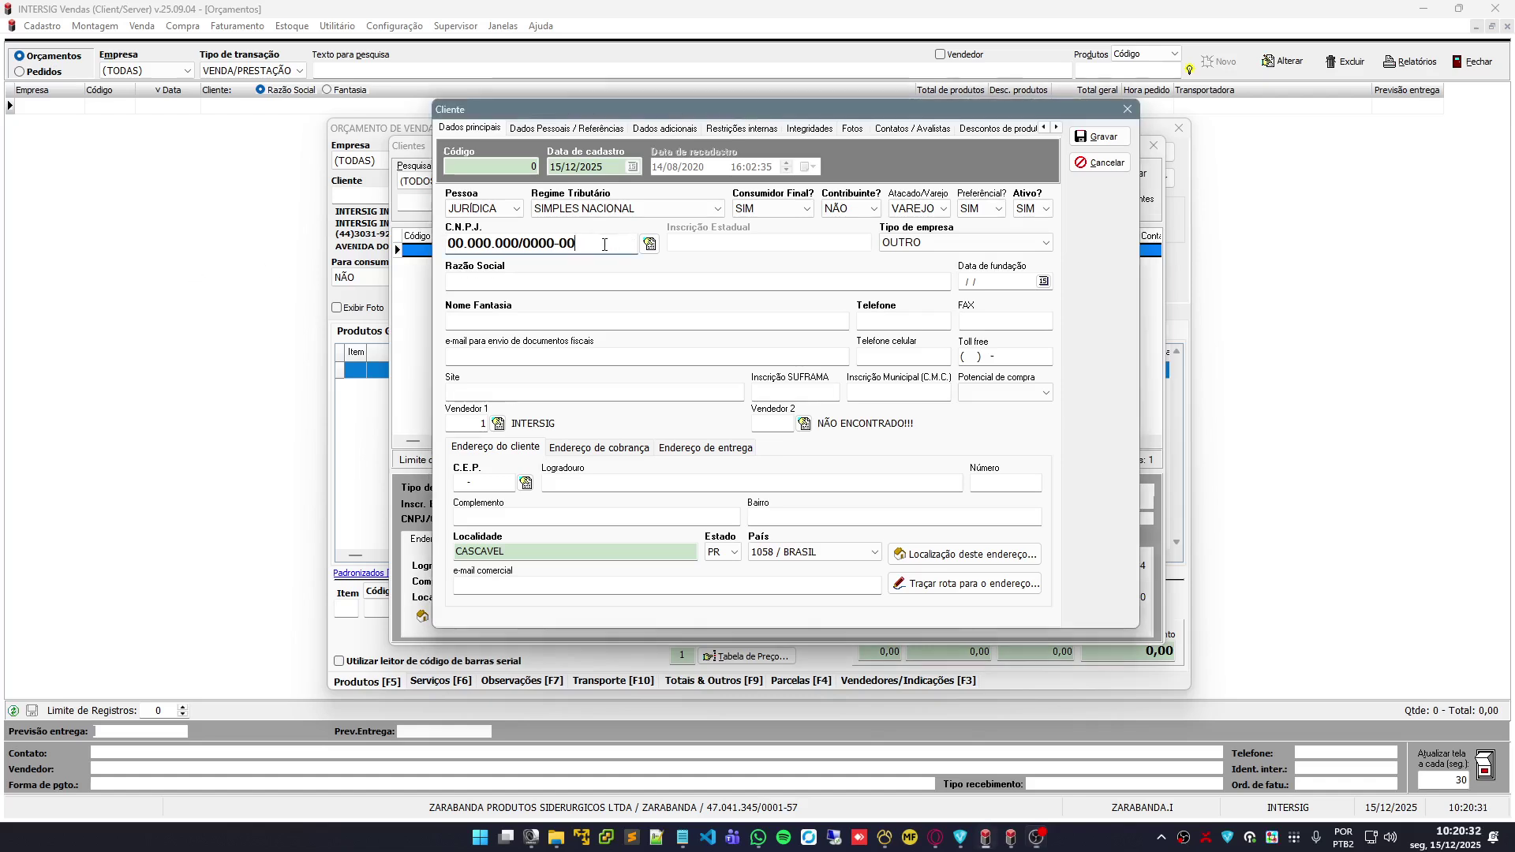
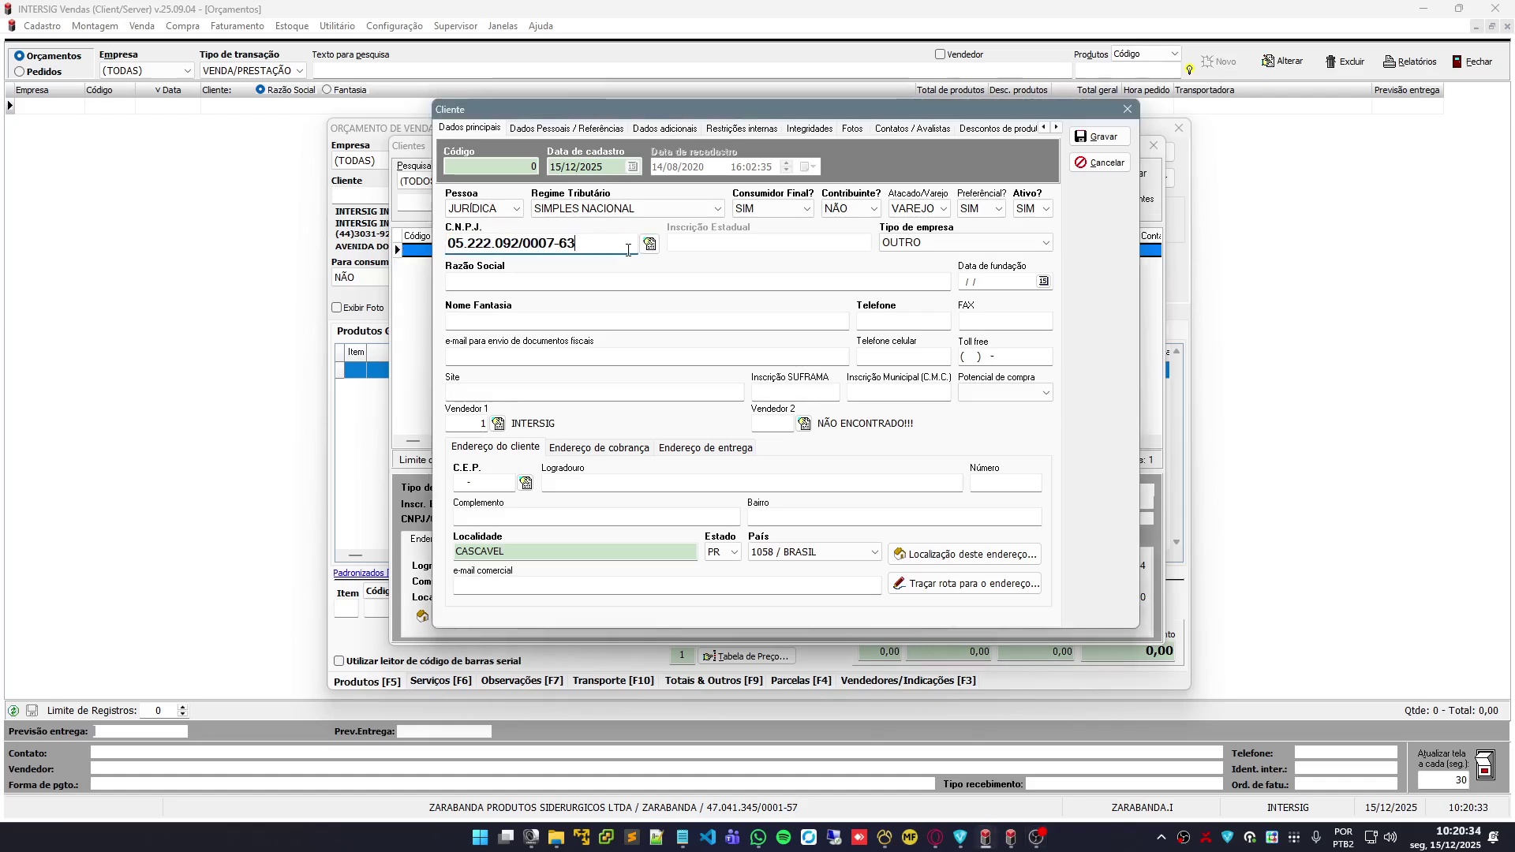
{"action": "left_click", "coordinate": [650, 245]}
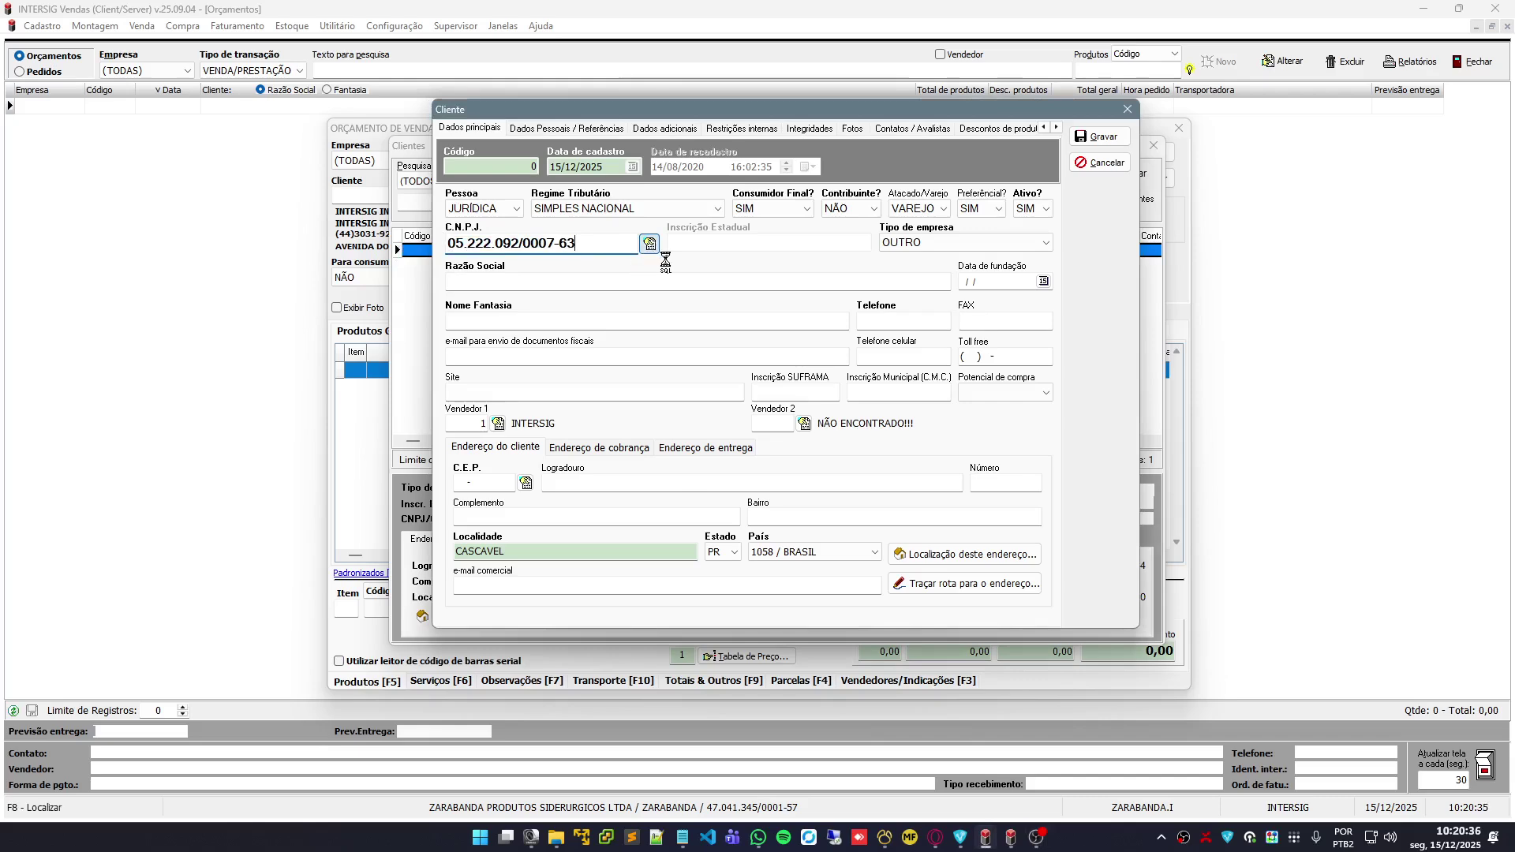
{"action": "left_click", "coordinate": [885, 269]}
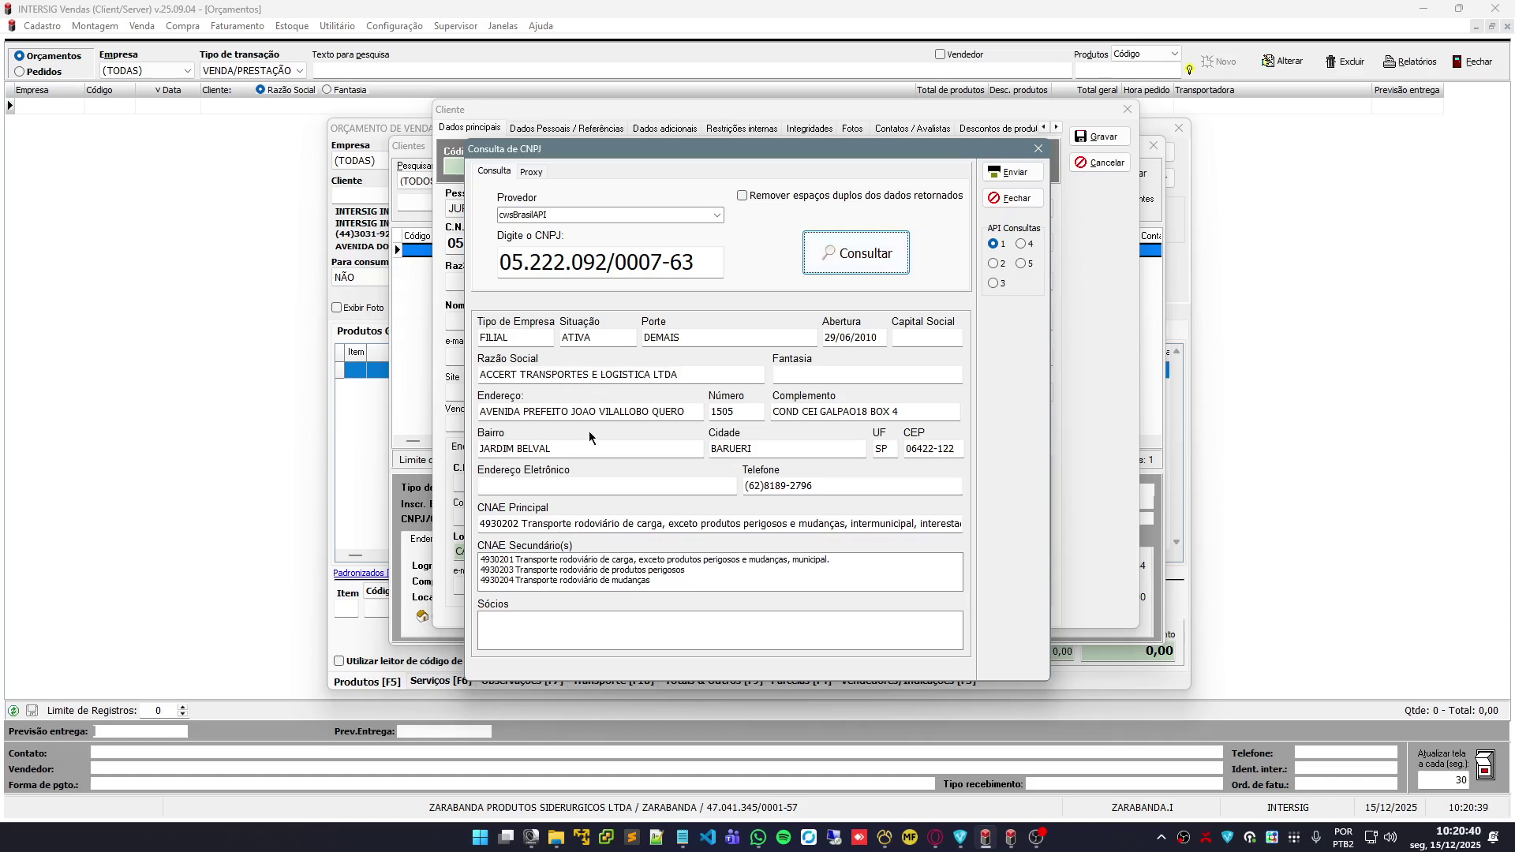
{"action": "left_click", "coordinate": [1027, 175]}
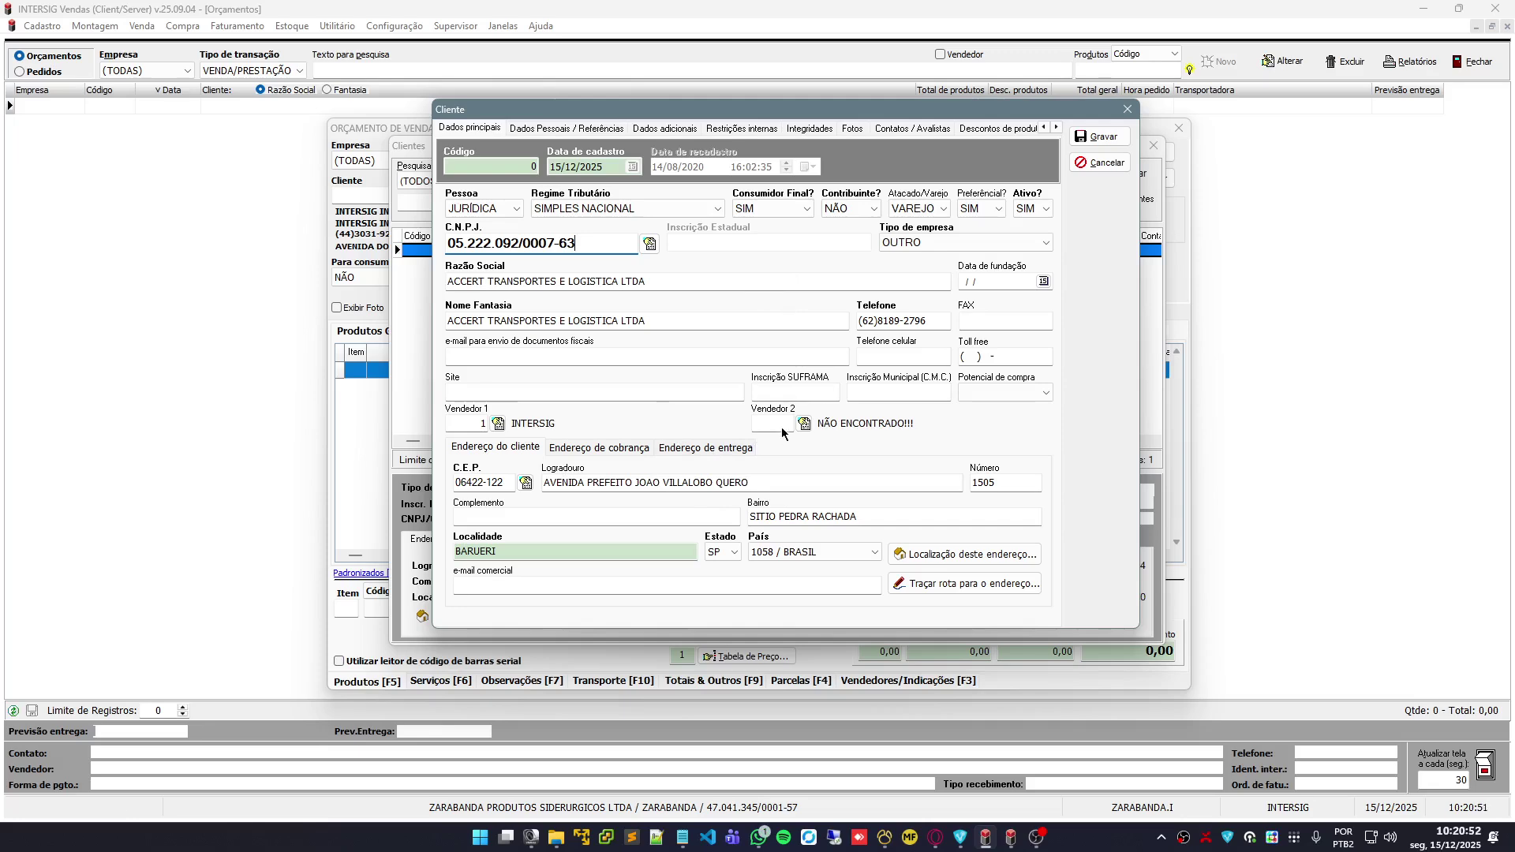
{"action": "left_click", "coordinate": [840, 208]}
Set Contribuinte? to SIM and Consumidor Final? to NÃO, then visit Inscrição Estadual and e-mail
{"action": "left_click", "coordinate": [853, 238]}
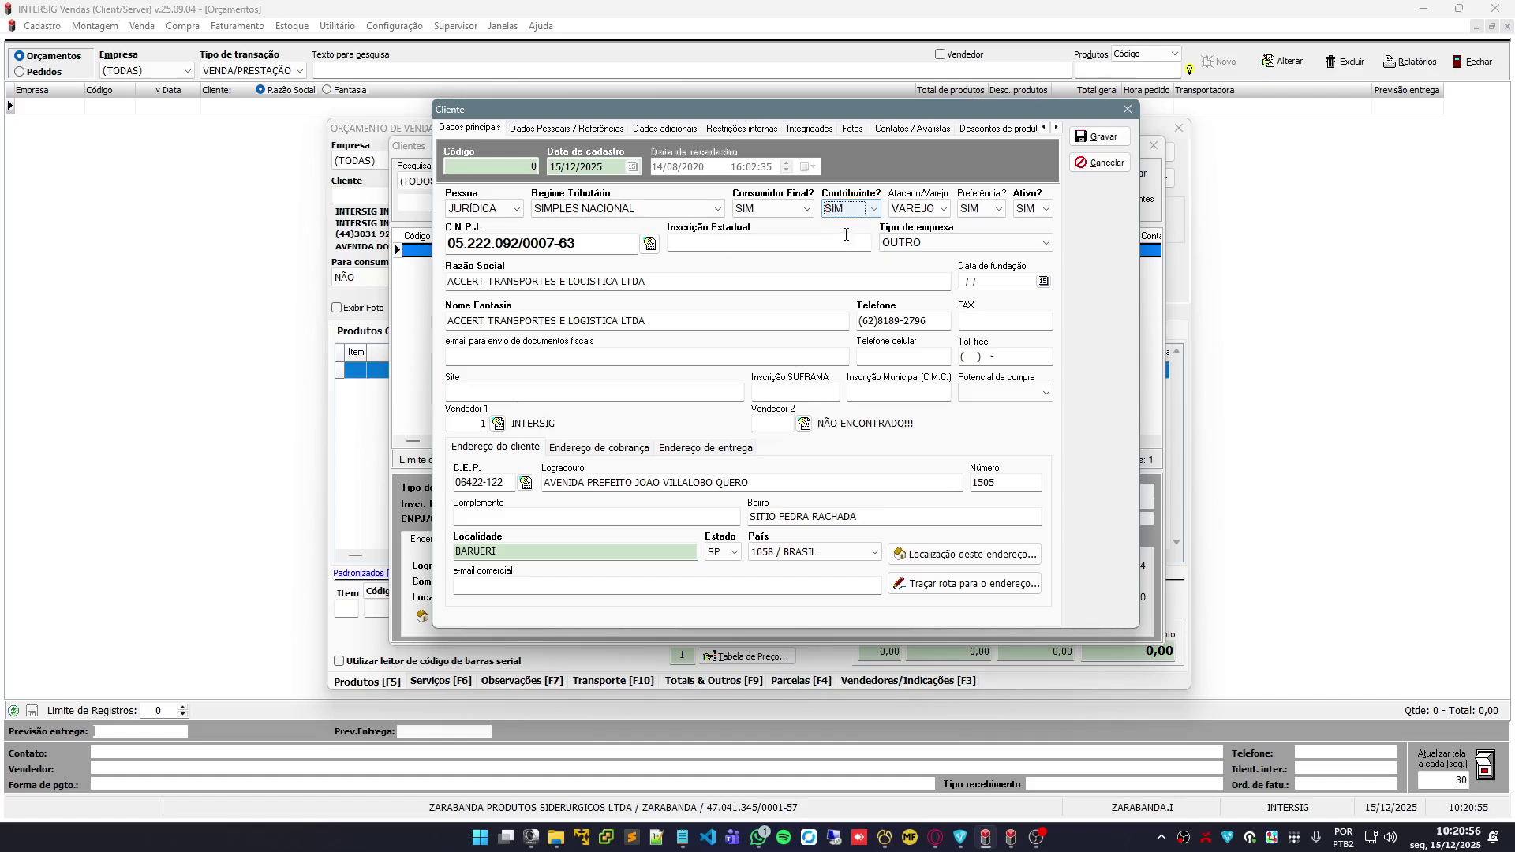
{"action": "left_click", "coordinate": [799, 211]}
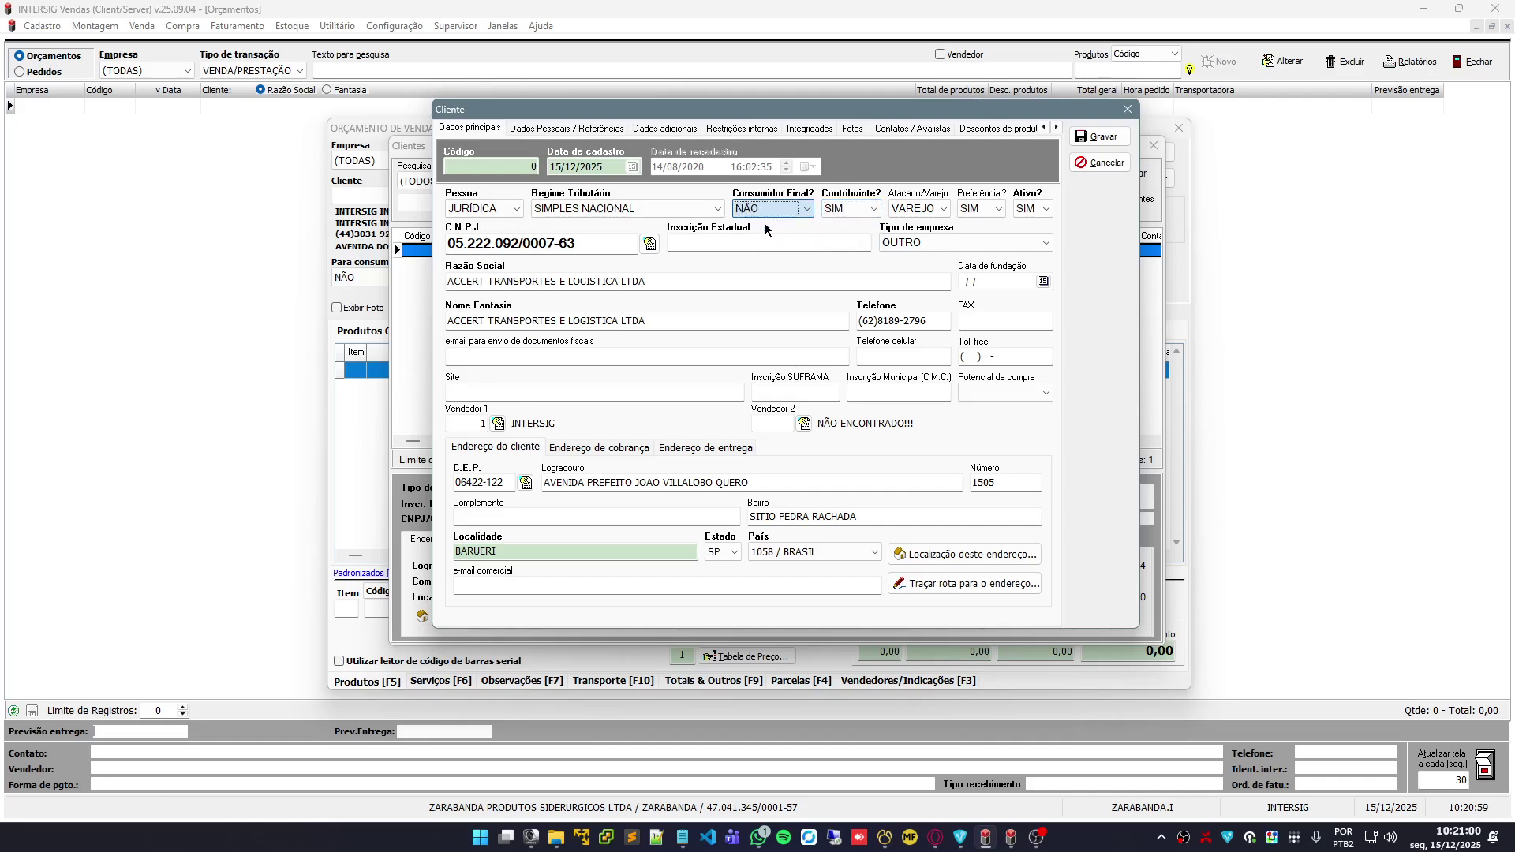
{"action": "left_click", "coordinate": [763, 222]}
{"action": "left_click", "coordinate": [727, 243]}
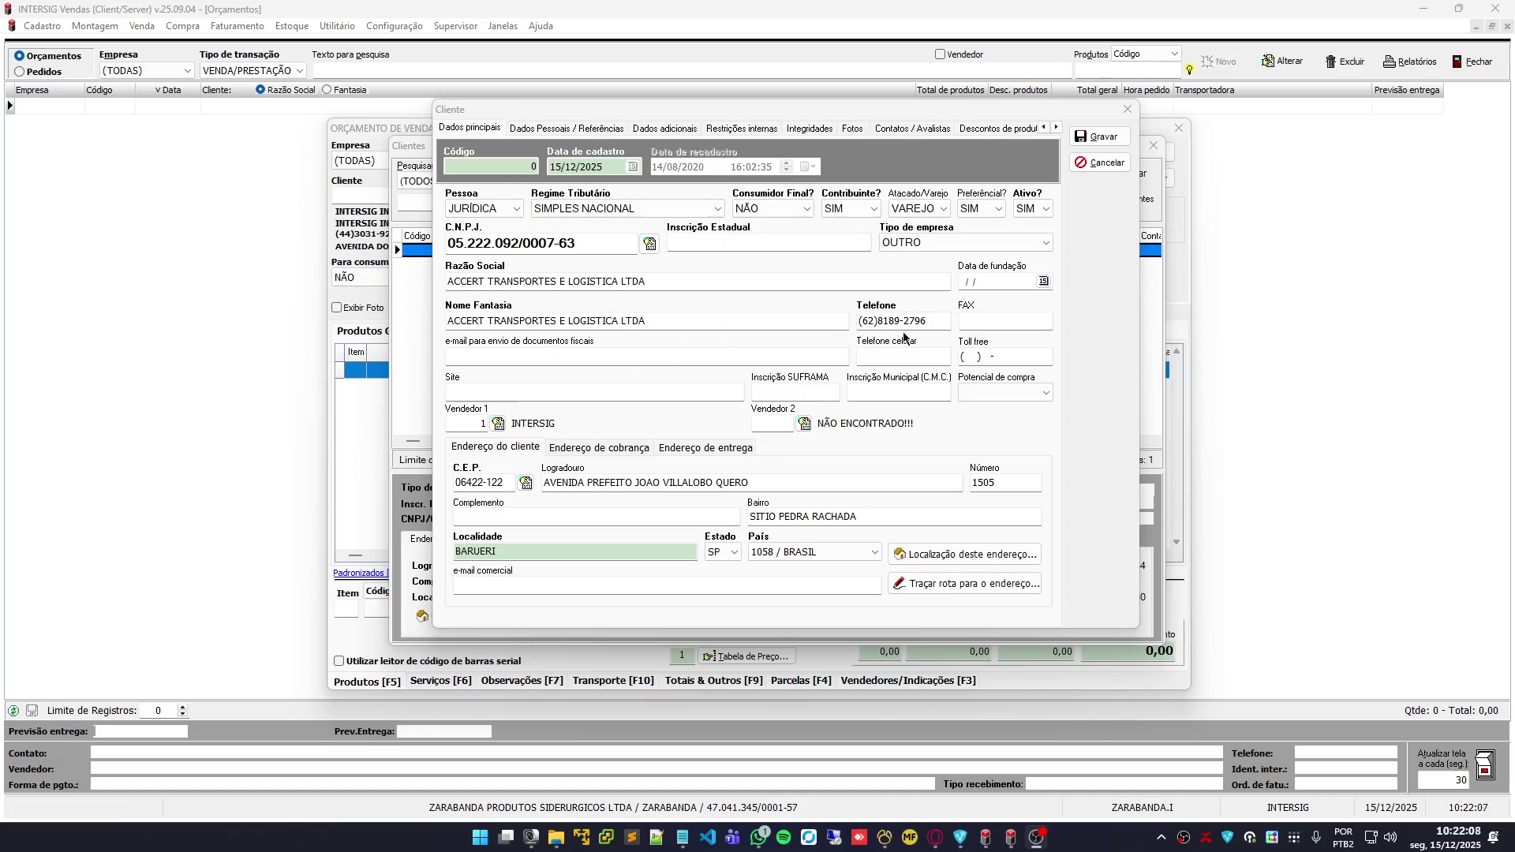
{"action": "left_click", "coordinate": [633, 359]}
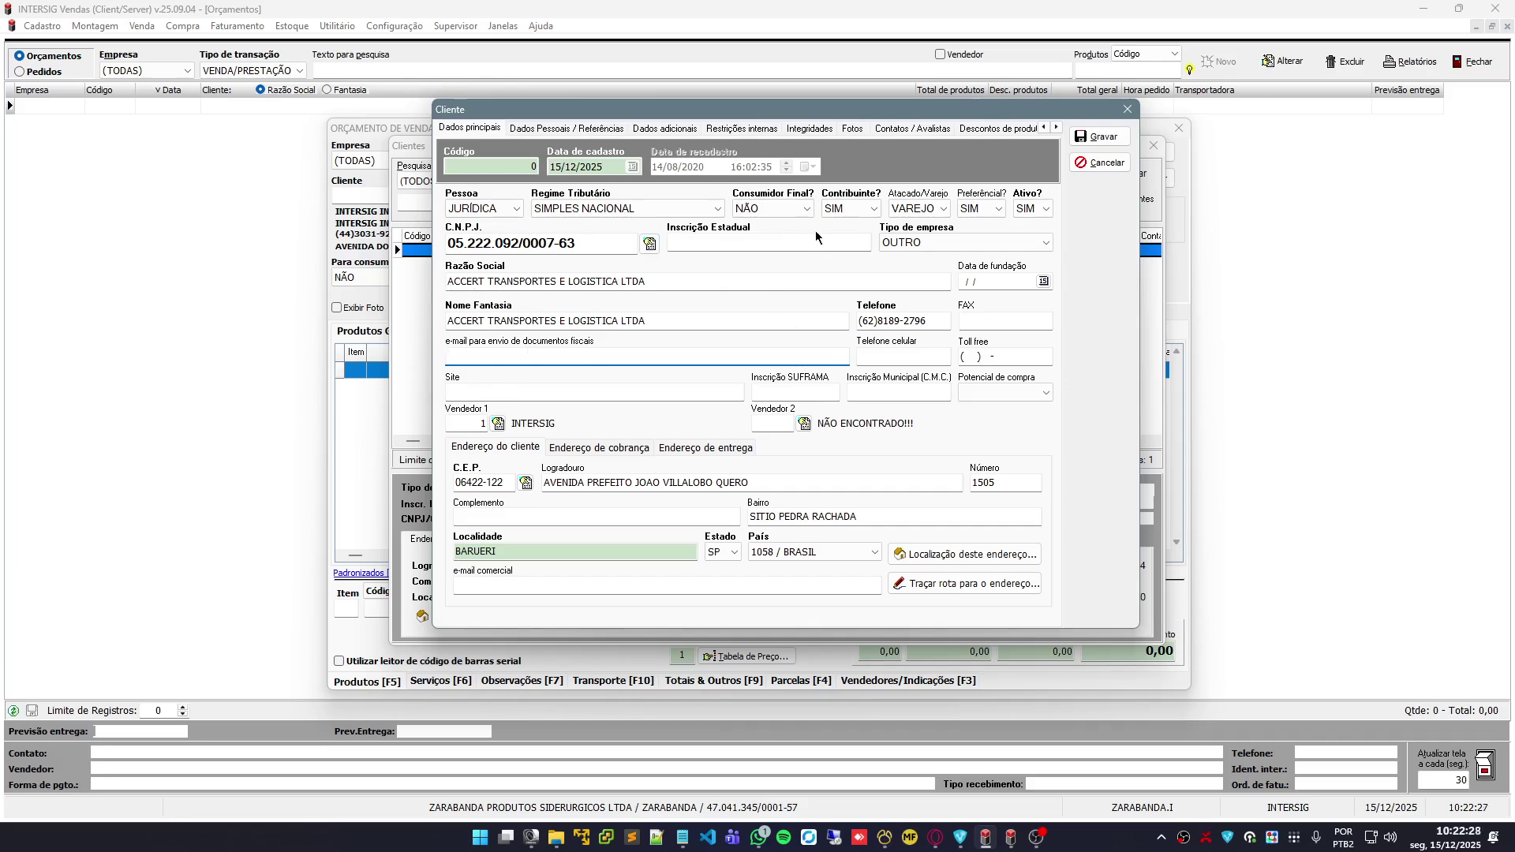
Change Contribuinte? to NÃO and review the Endereço de entrega and Endereço do cliente tabs
{"action": "left_click", "coordinate": [871, 209]}
{"action": "left_click", "coordinate": [843, 236]}
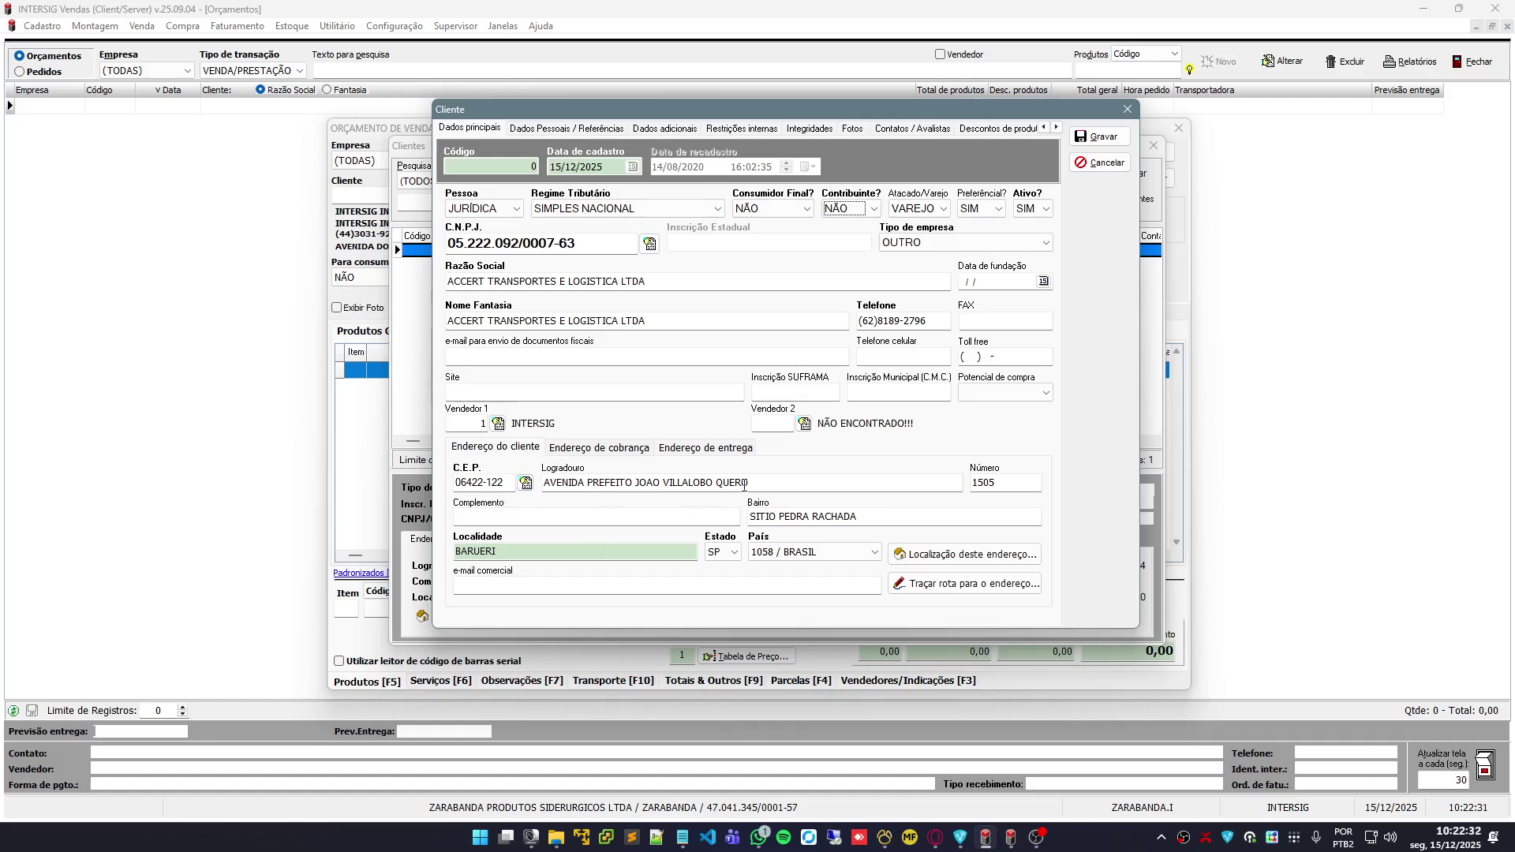
{"action": "left_click", "coordinate": [703, 452]}
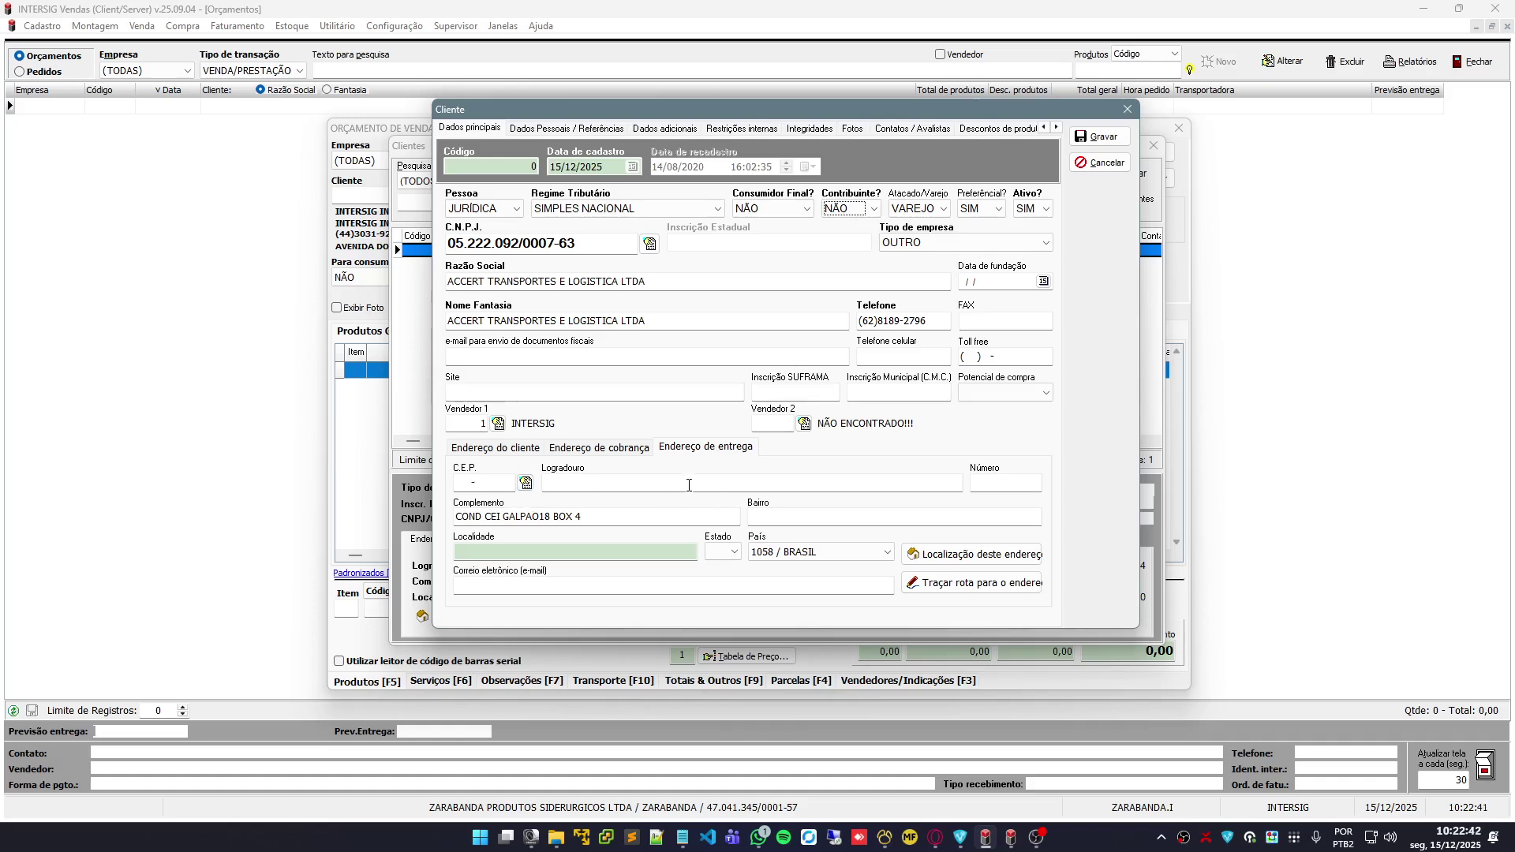
{"action": "left_click", "coordinate": [496, 448]}
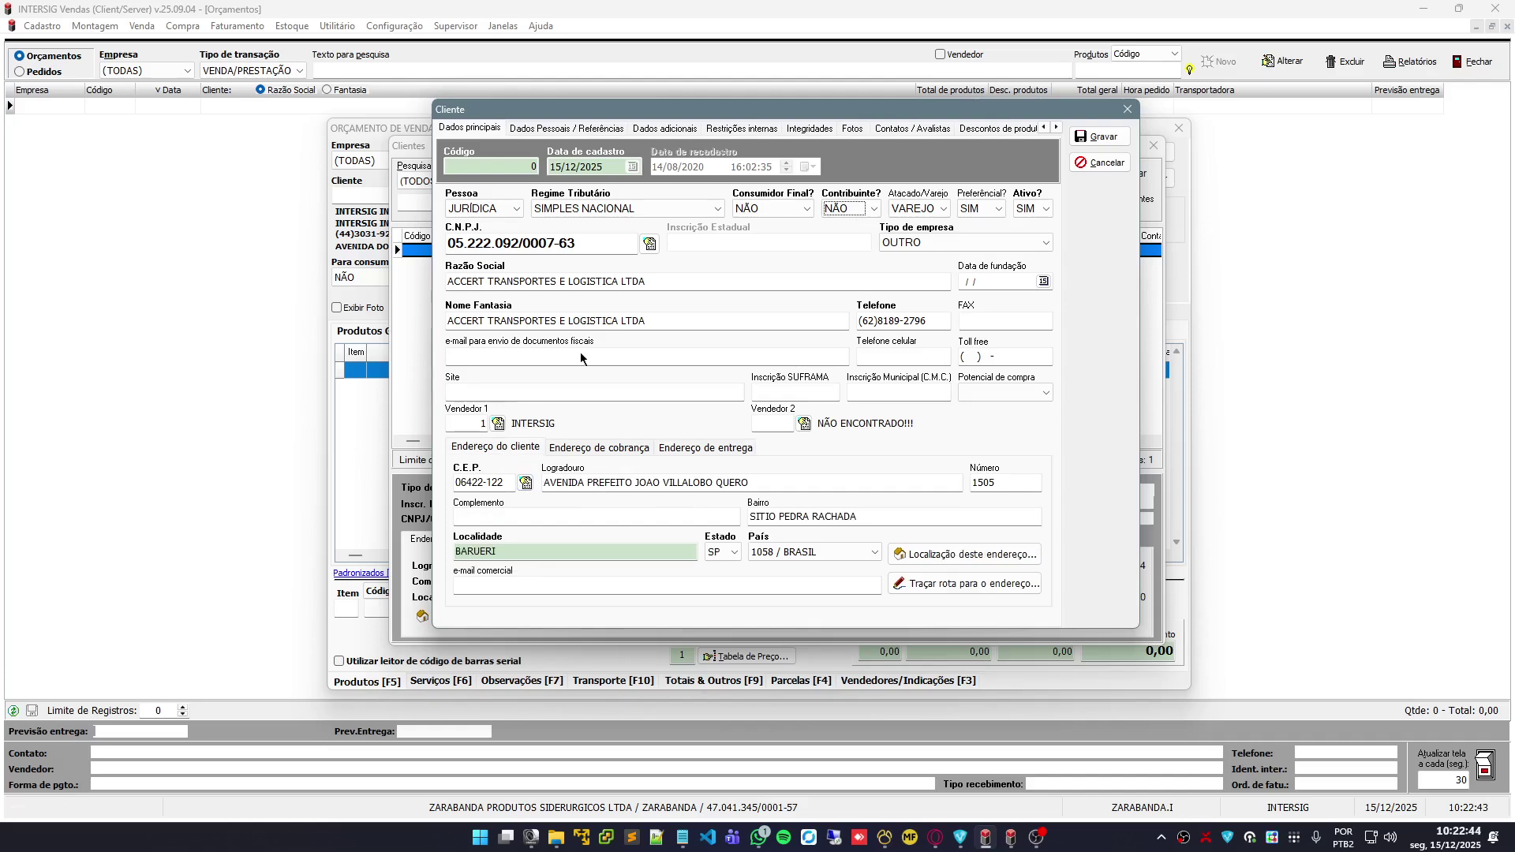
{"action": "mouse_move", "coordinate": [718, 120]}
{"action": "left_mouse_down"}
{"action": "mouse_move", "coordinate": [780, 126]}
{"action": "mouse_move", "coordinate": [730, 132]}
{"action": "left_mouse_up"}
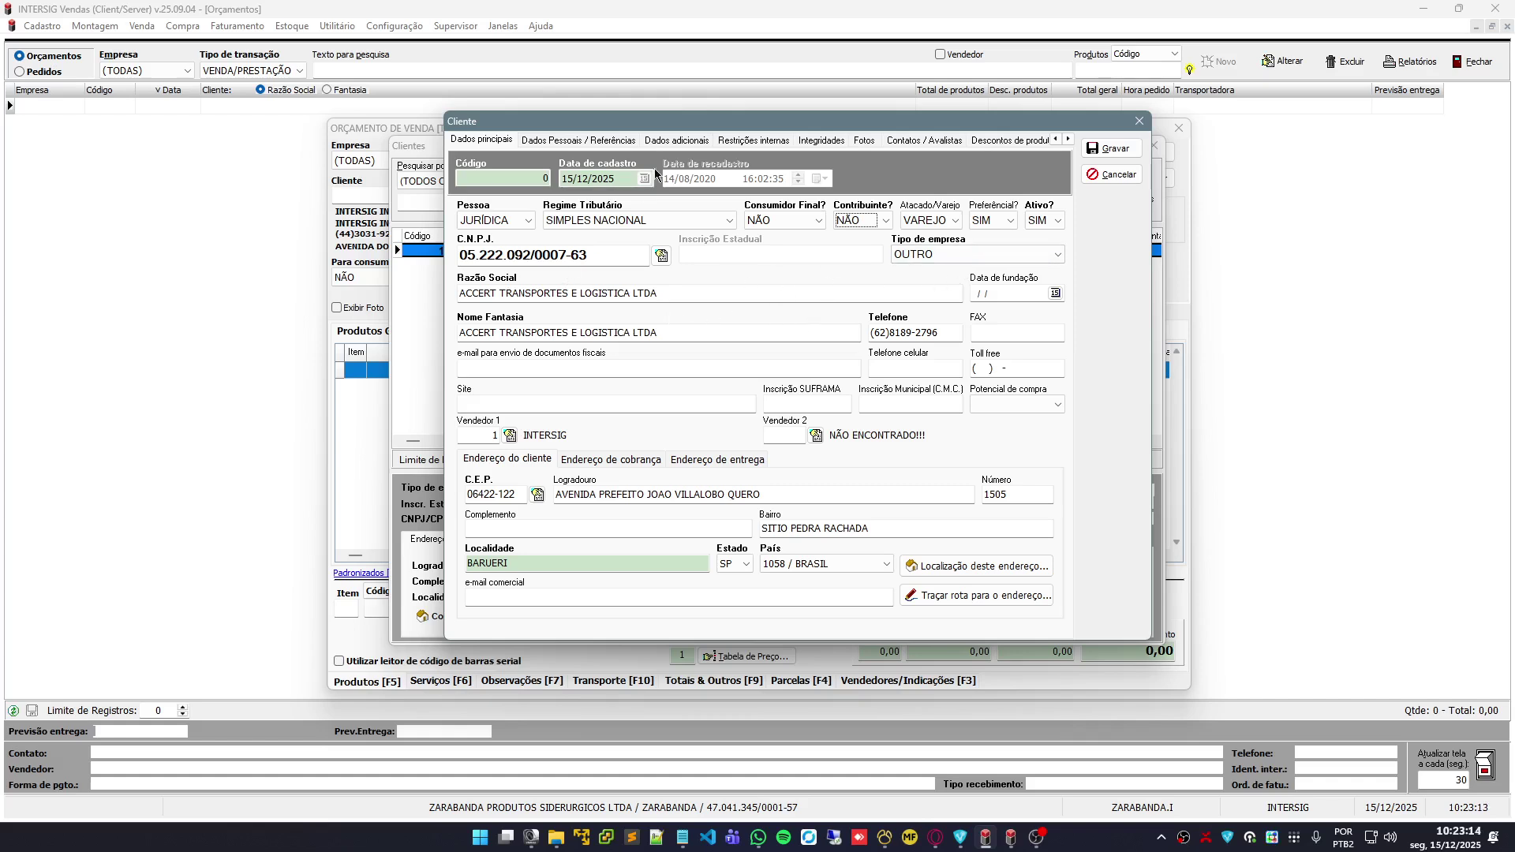
Cancel the ACCERT registration and pick client INTERSIG INFORMATICA LTDA from the Clientes list
{"action": "left_click_drag", "start_coordinate": [692, 127], "coordinate": [698, 142]}
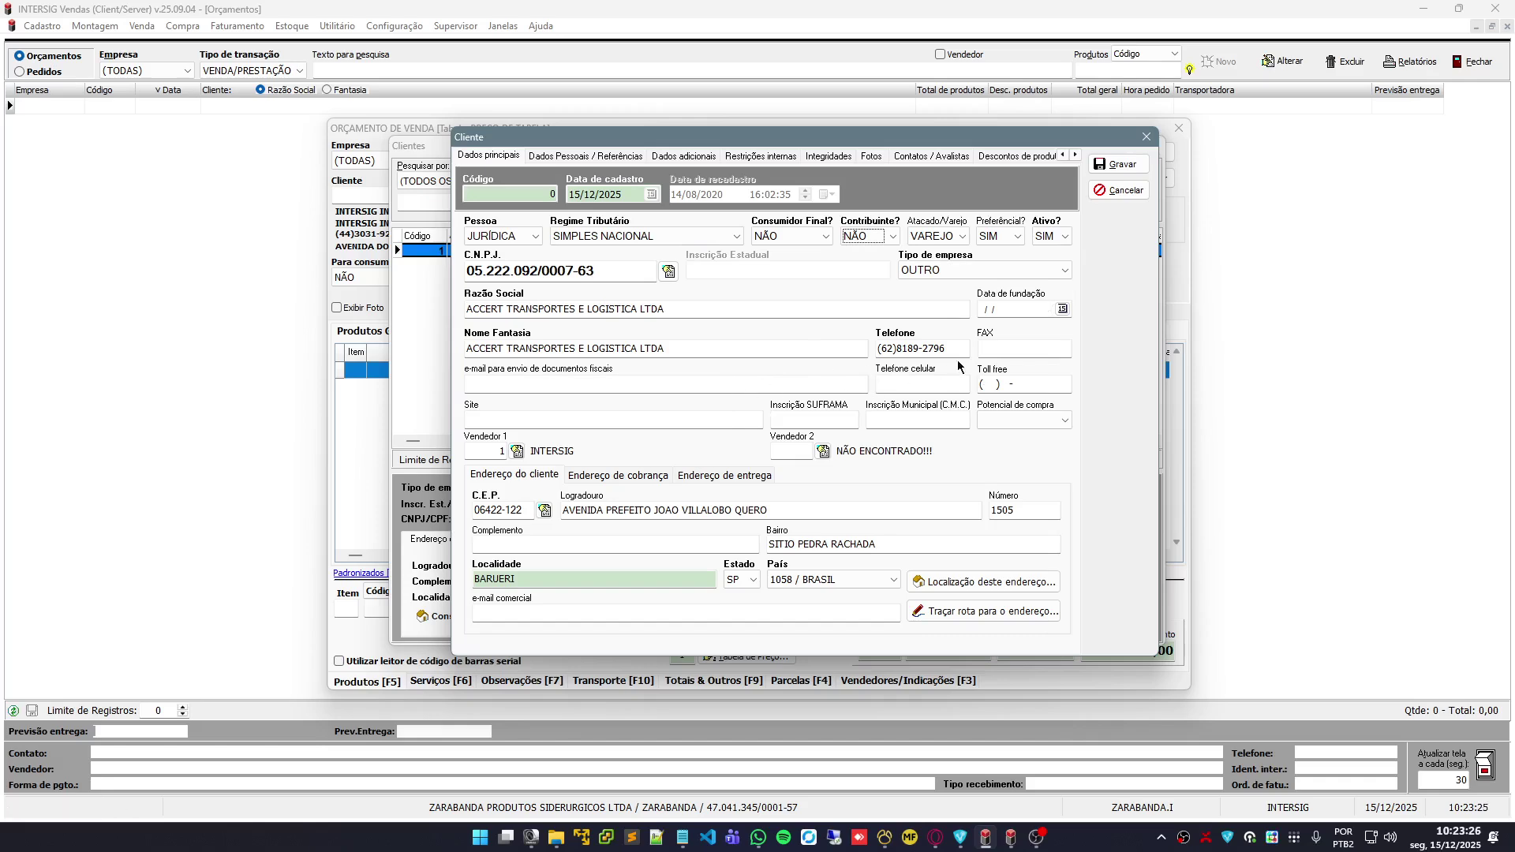
{"action": "left_click", "coordinate": [1111, 199]}
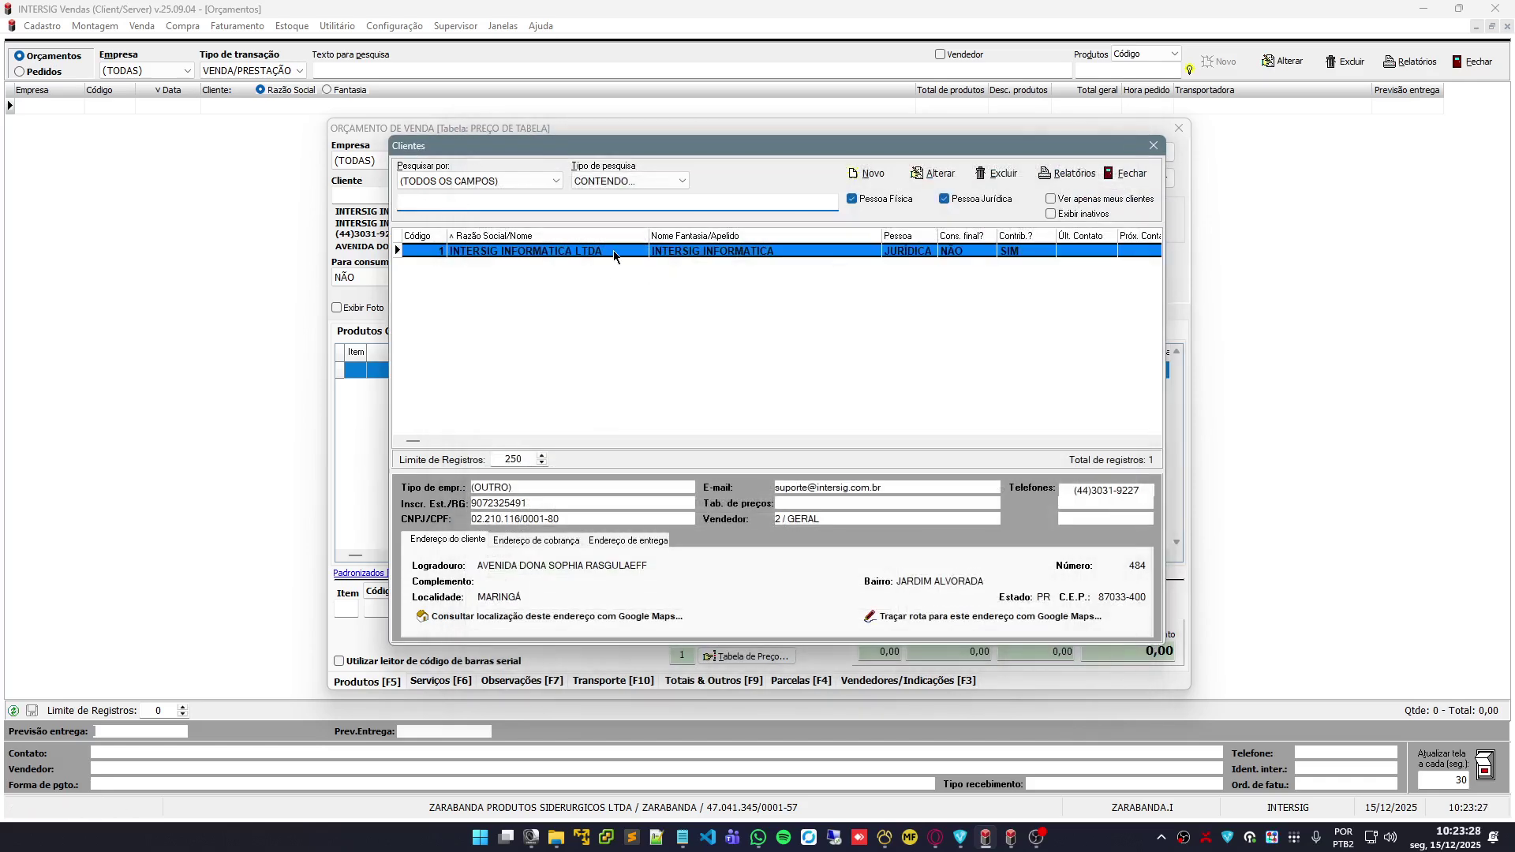
{"action": "double_click", "coordinate": [613, 249]}
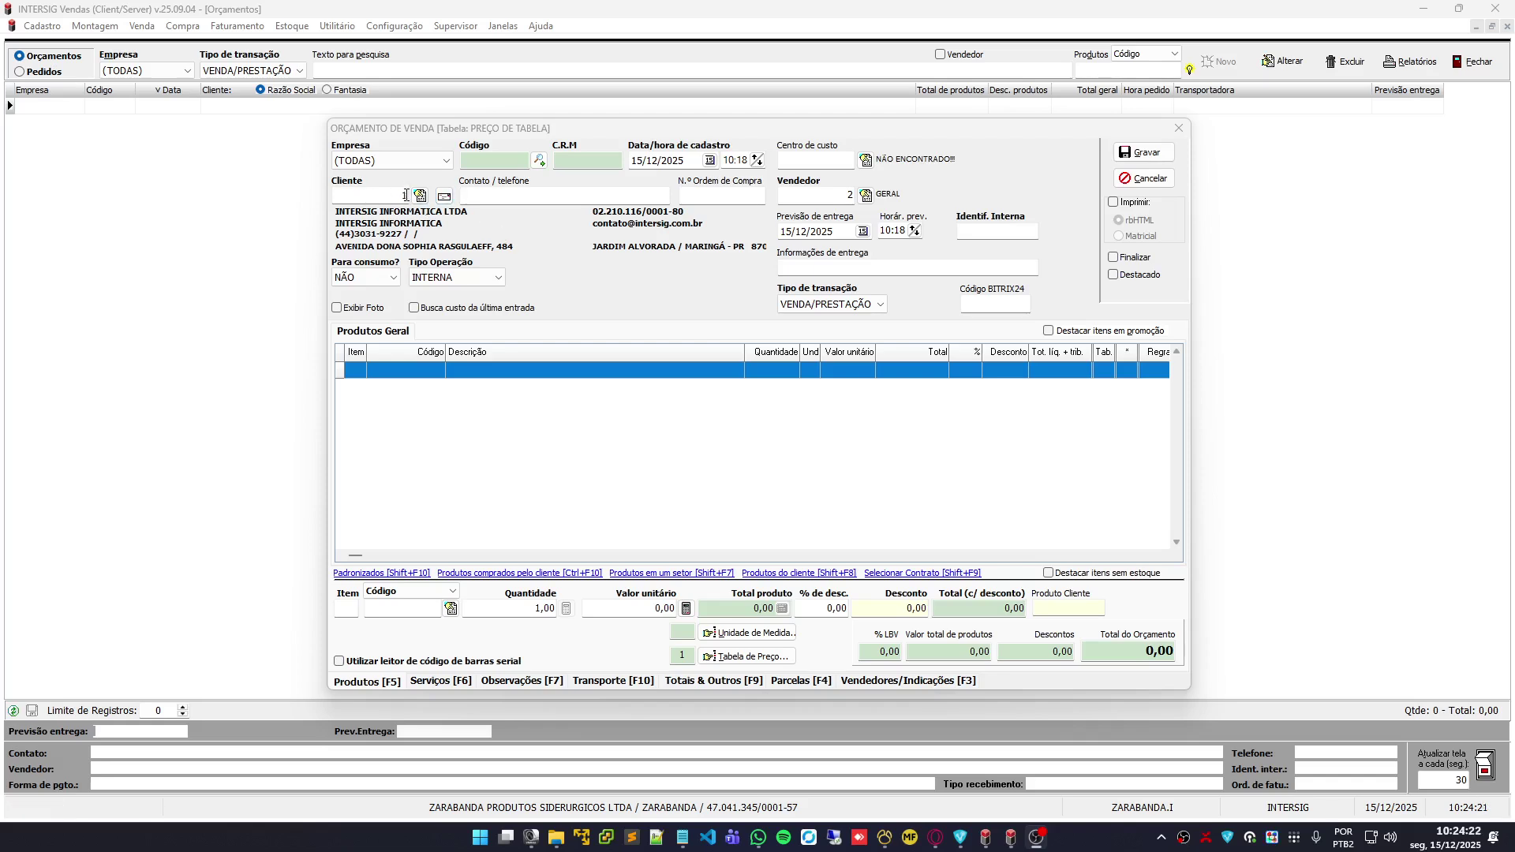
{"action": "left_click", "coordinate": [446, 197]}
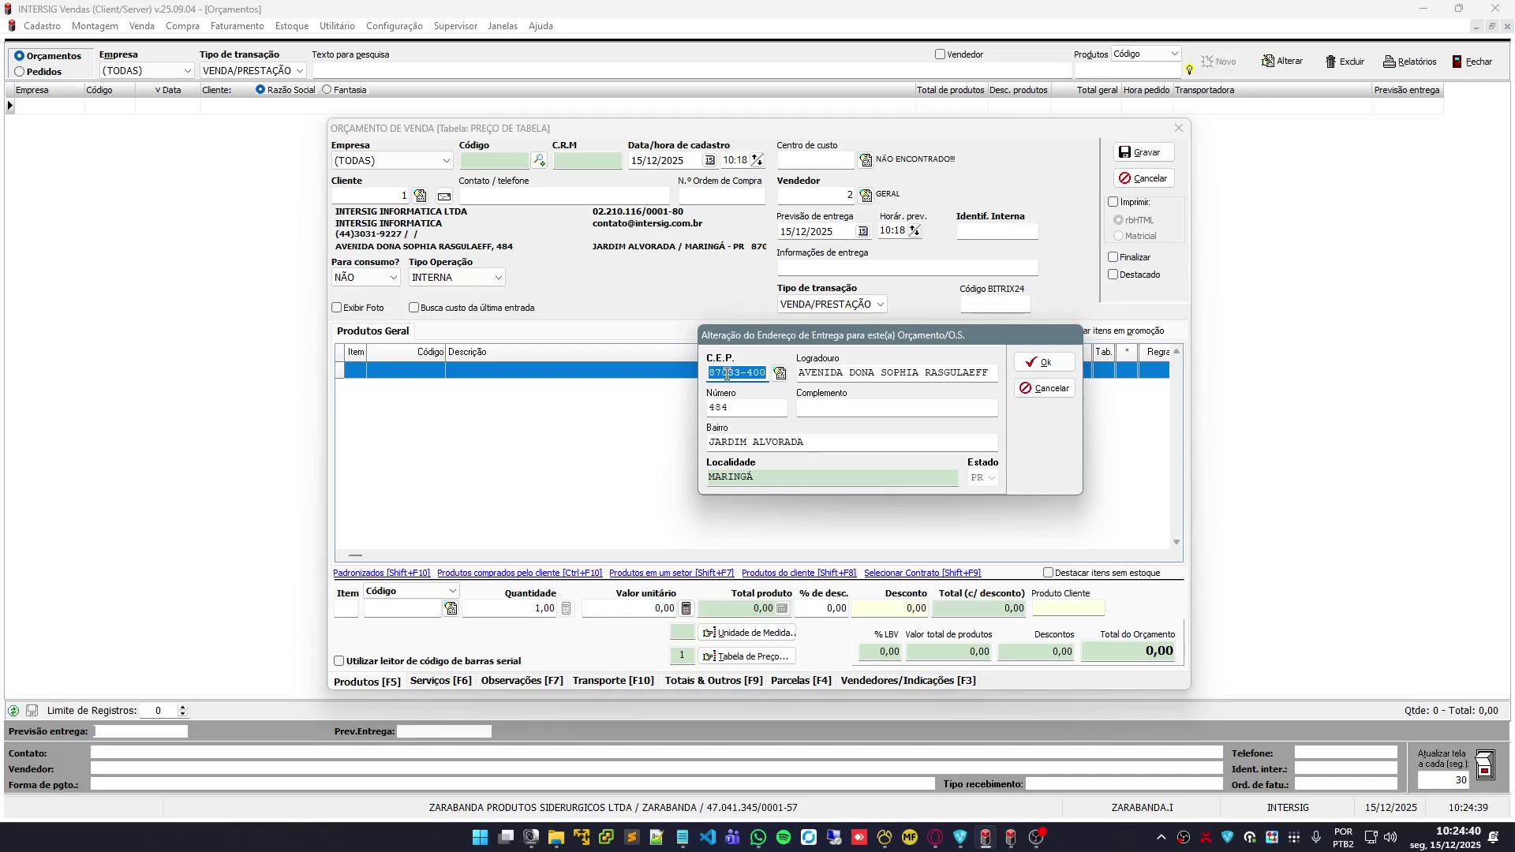
{"action": "left_click", "coordinate": [1055, 395]}
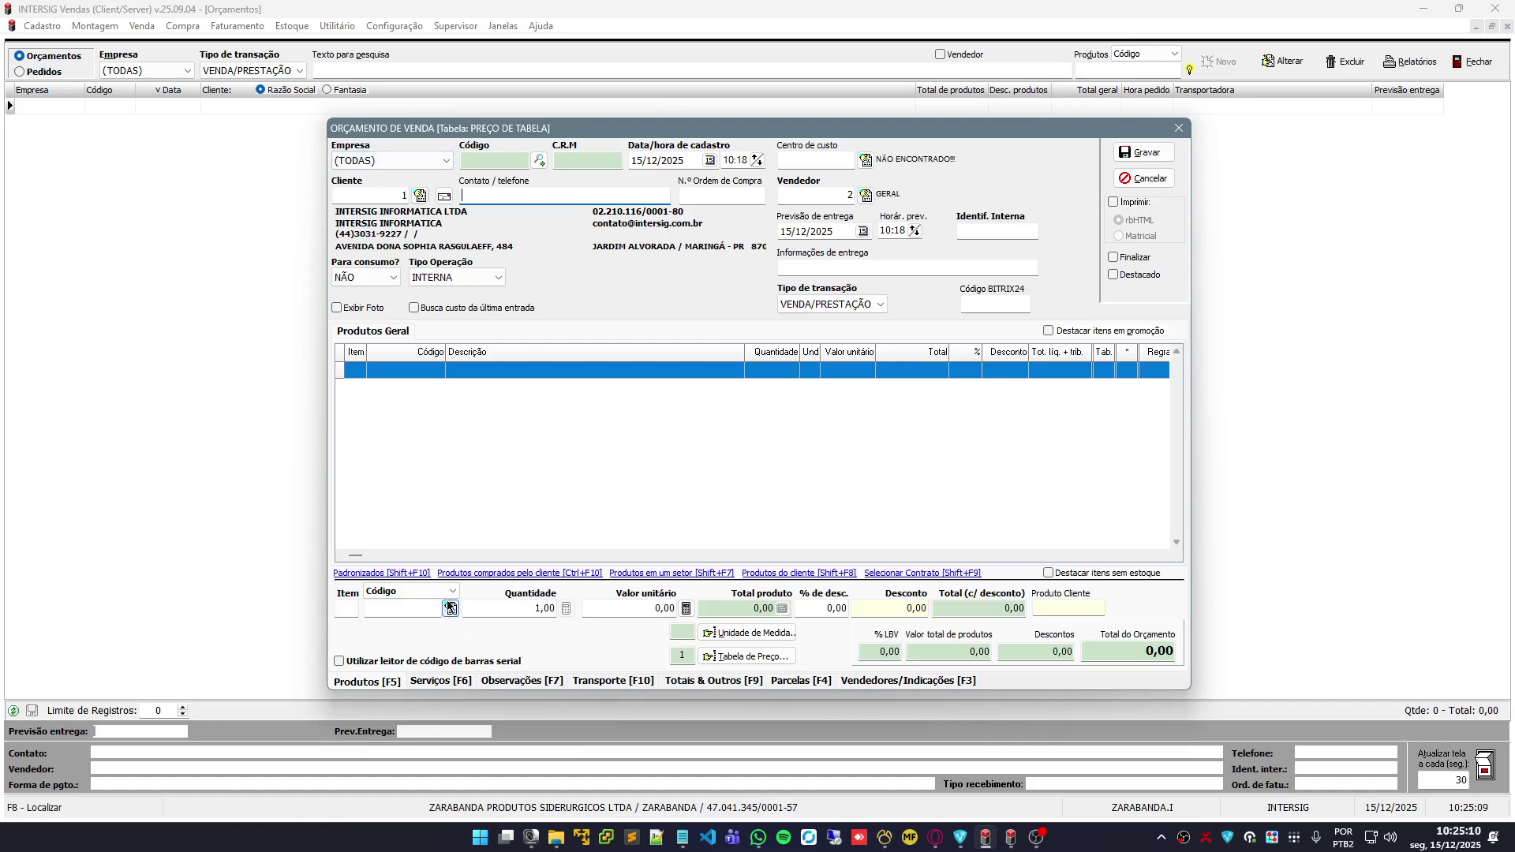
Search the product catalogue and select product 9, CART. PU40 CONSTRUCAO UNIPRO CZ 400G
{"action": "left_click", "coordinate": [404, 612]}
{"action": "left_click", "coordinate": [450, 611]}
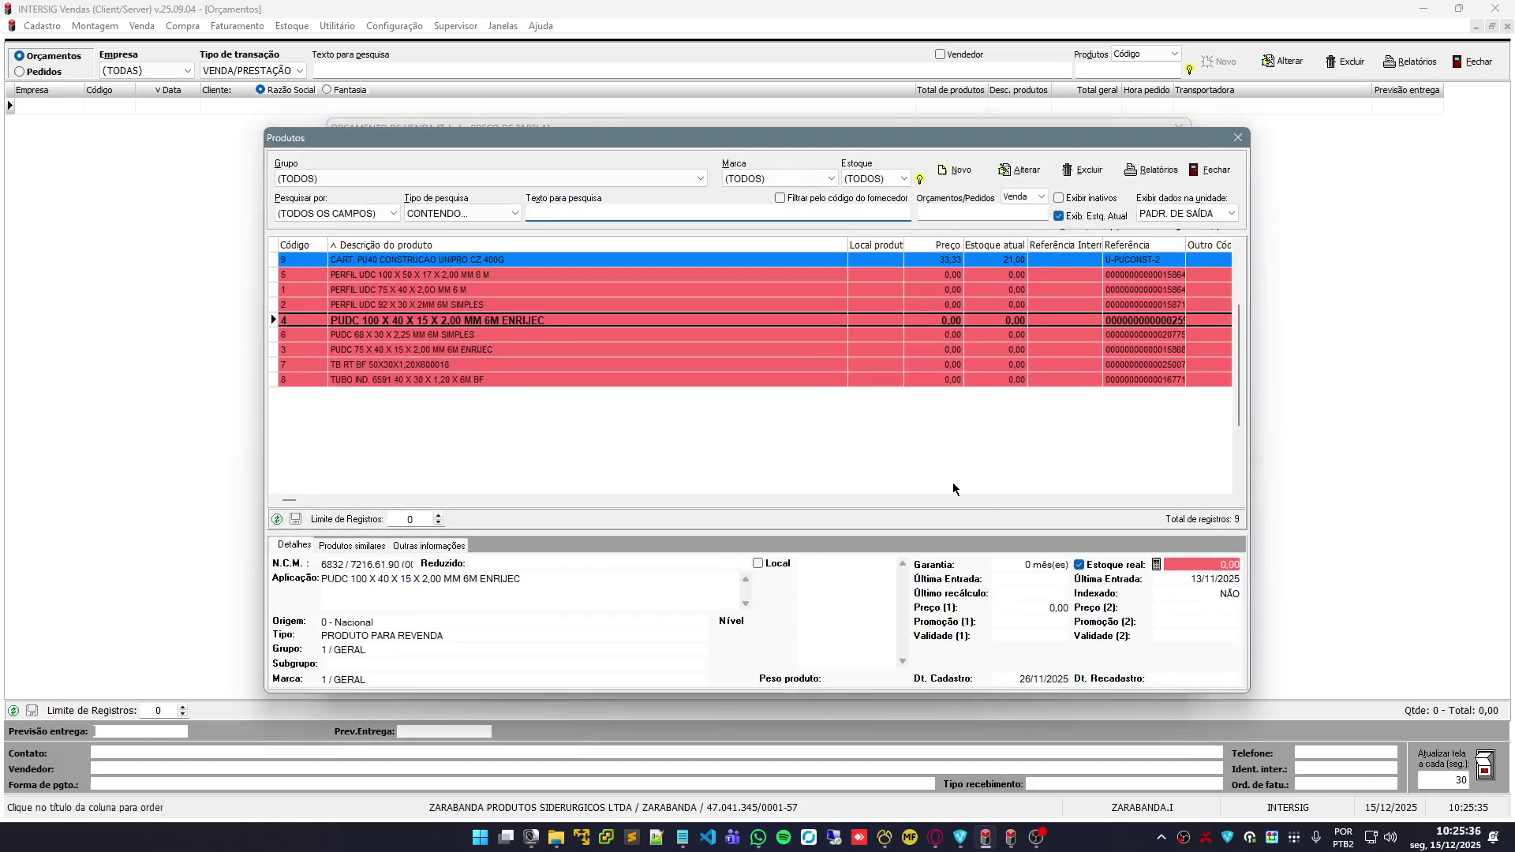
{"action": "key", "text": "Up"}
{"action": "key", "text": "Up"}
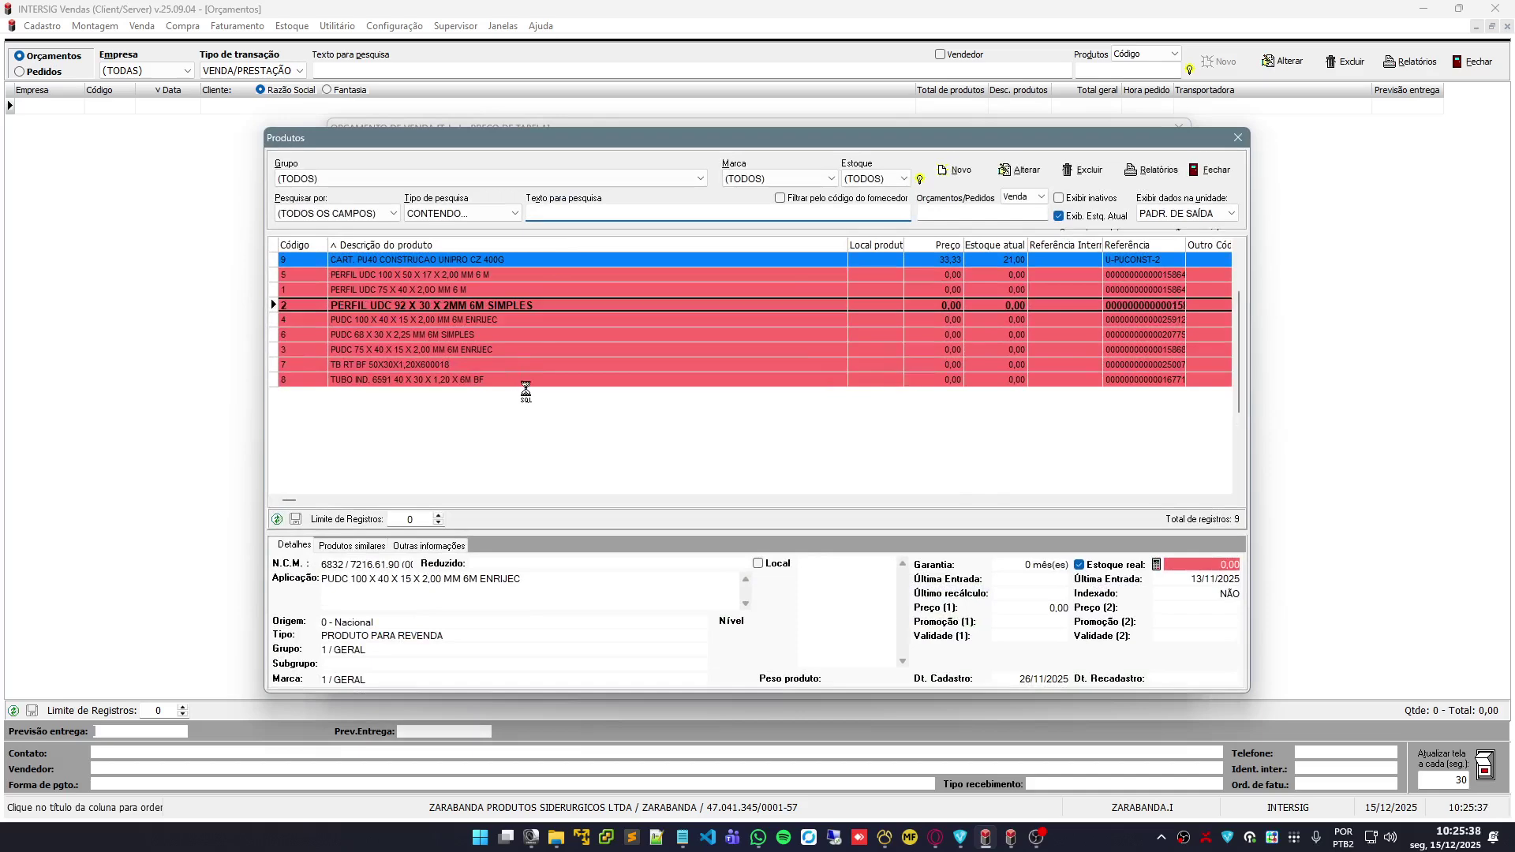
{"action": "key", "text": "Up"}
{"action": "key", "text": "Down"}
{"action": "key", "text": "Down"}
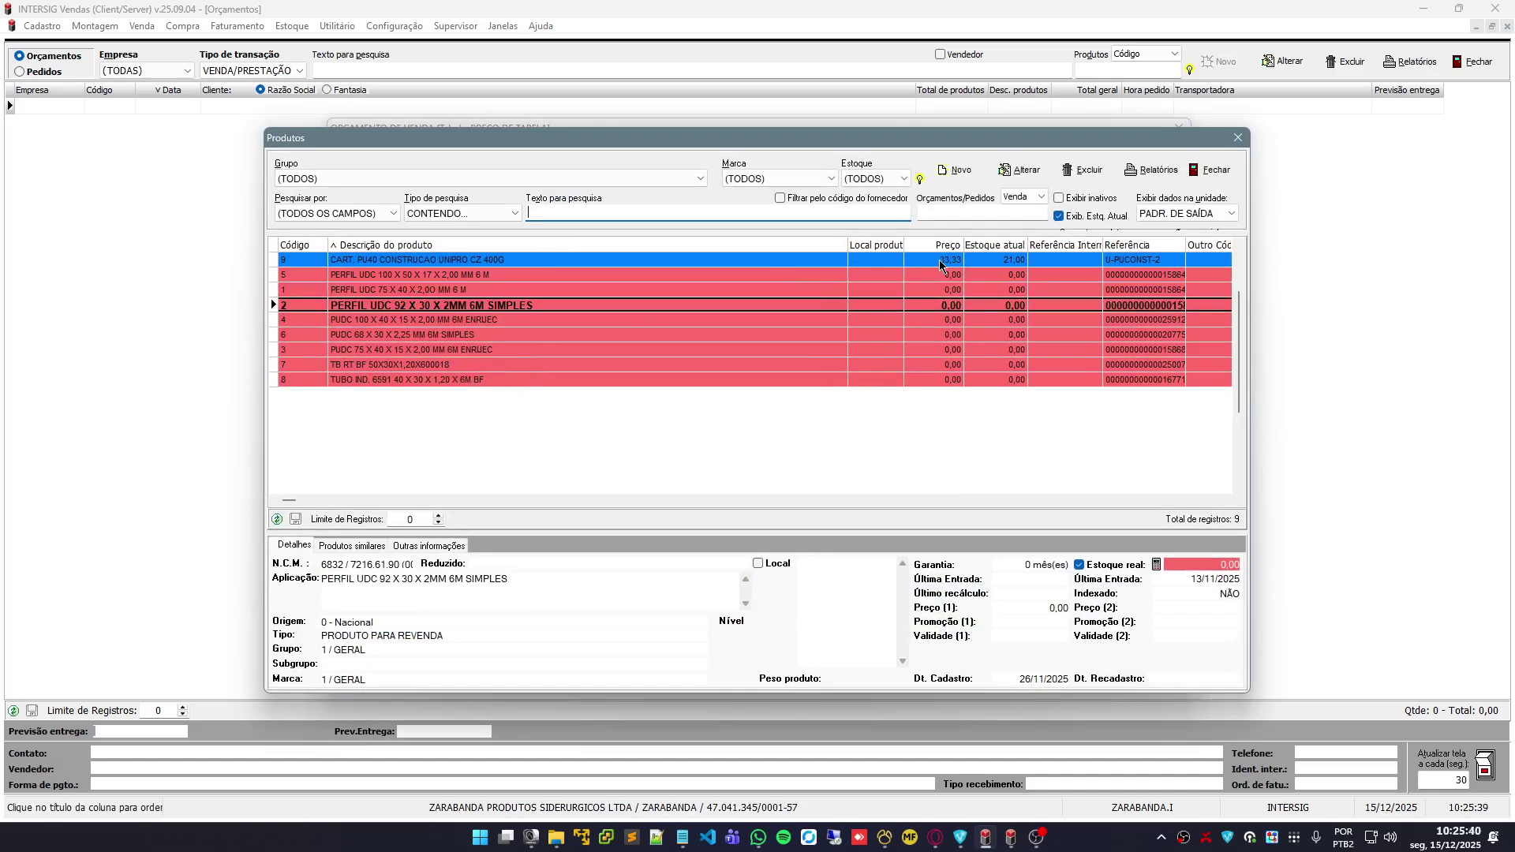
{"action": "double_click", "coordinate": [1010, 263]}
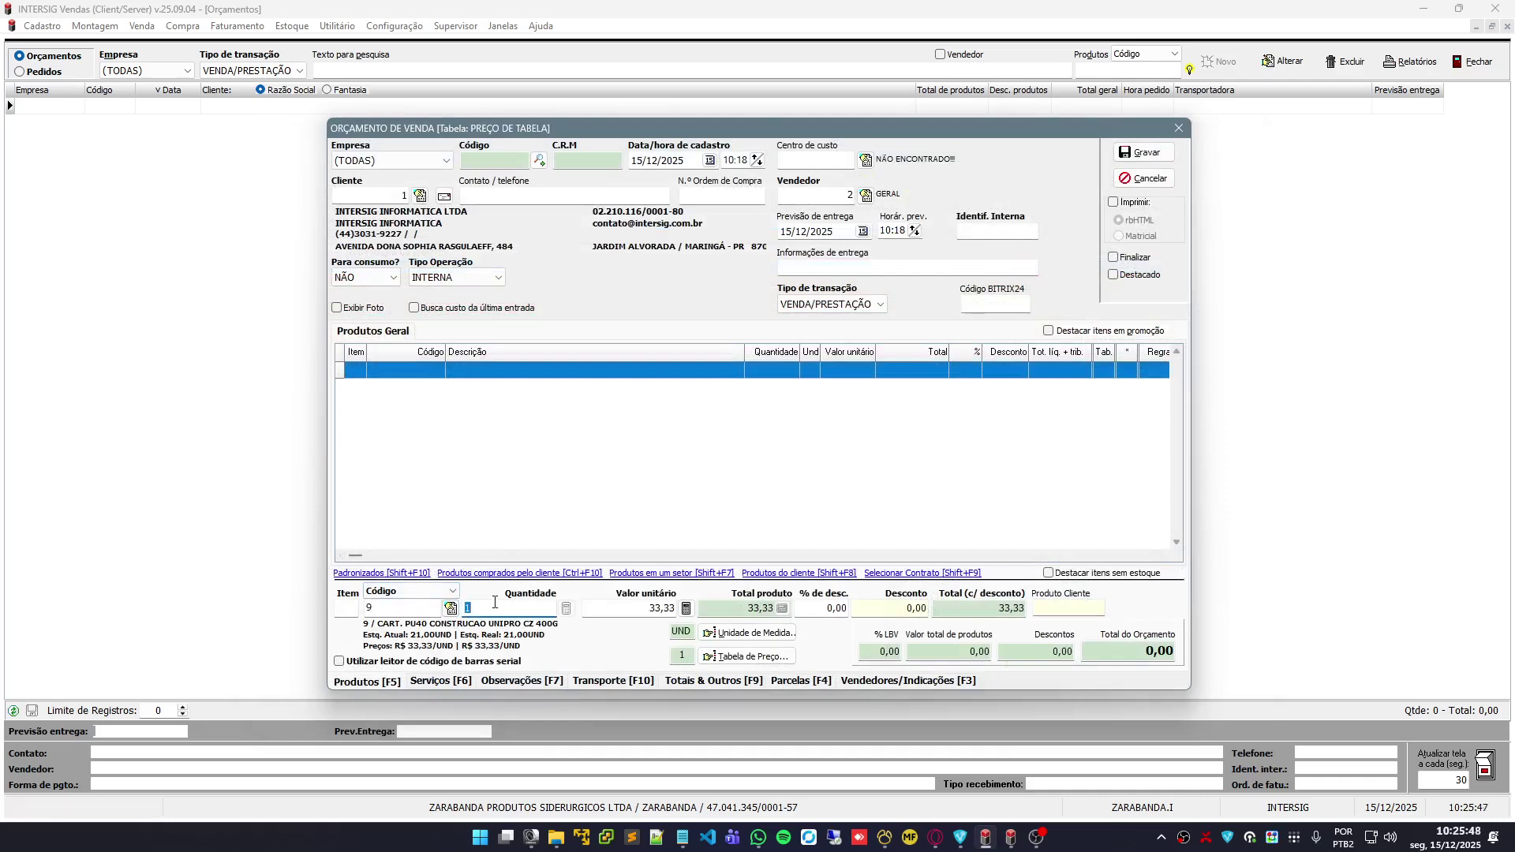
Enter quantity 3, unit price 30, 2% discount and a 50,00 discount to add item 001
{"action": "type", "text": "3"}
{"action": "key", "text": "Return"}
{"action": "type", "text": "30"}
{"action": "key", "text": "Return"}
{"action": "type", "text": "2"}
{"action": "key", "text": "Return"}
{"action": "type", "text": "50"}
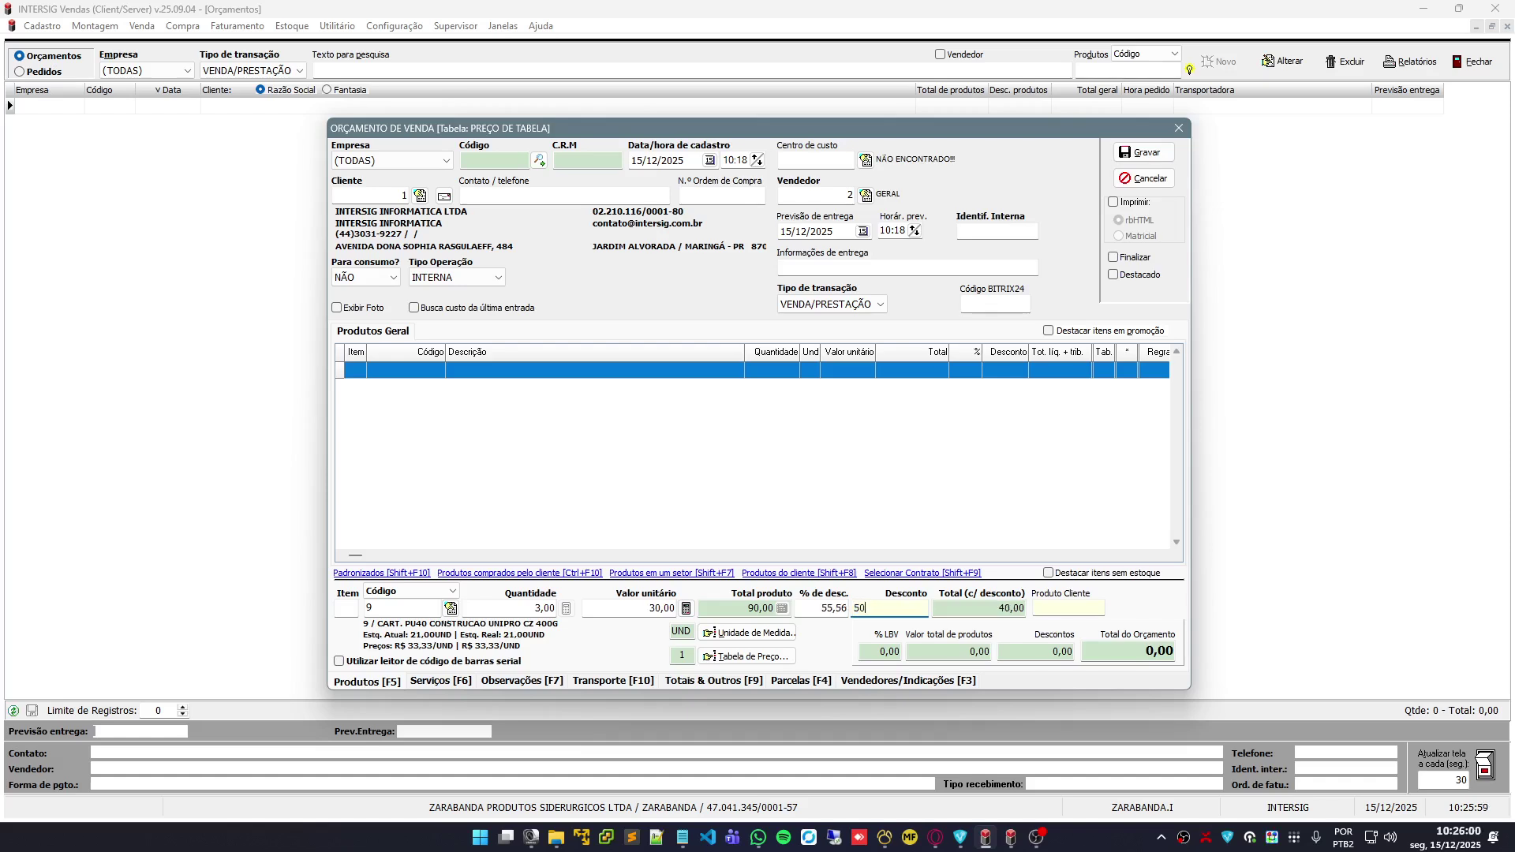
{"action": "key", "text": "Return"}
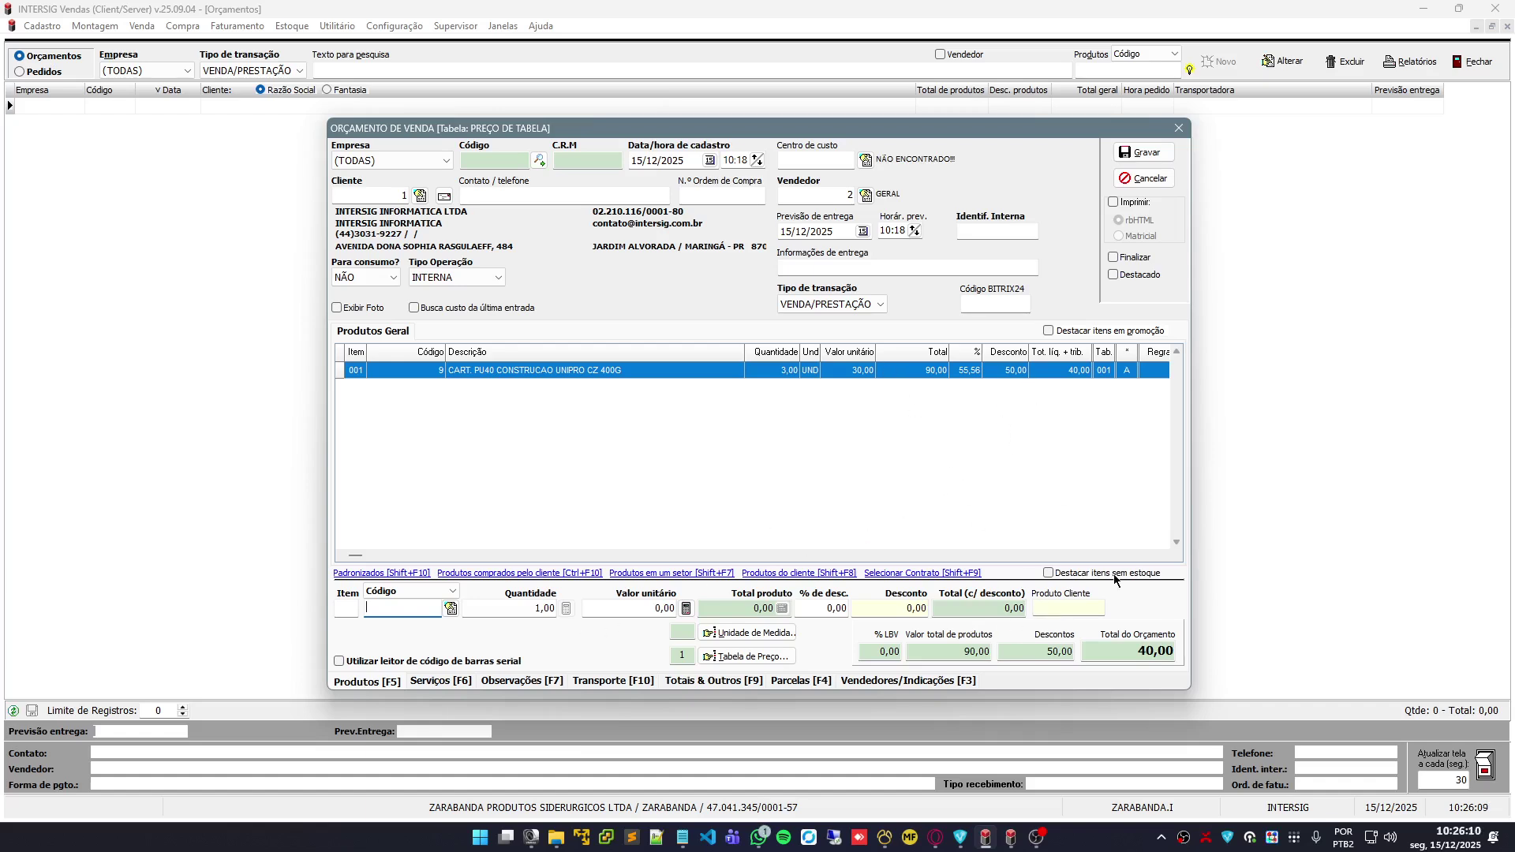
Edit item 001 to quantity 2 at 33,33 each
{"action": "double_click", "coordinate": [831, 371]}
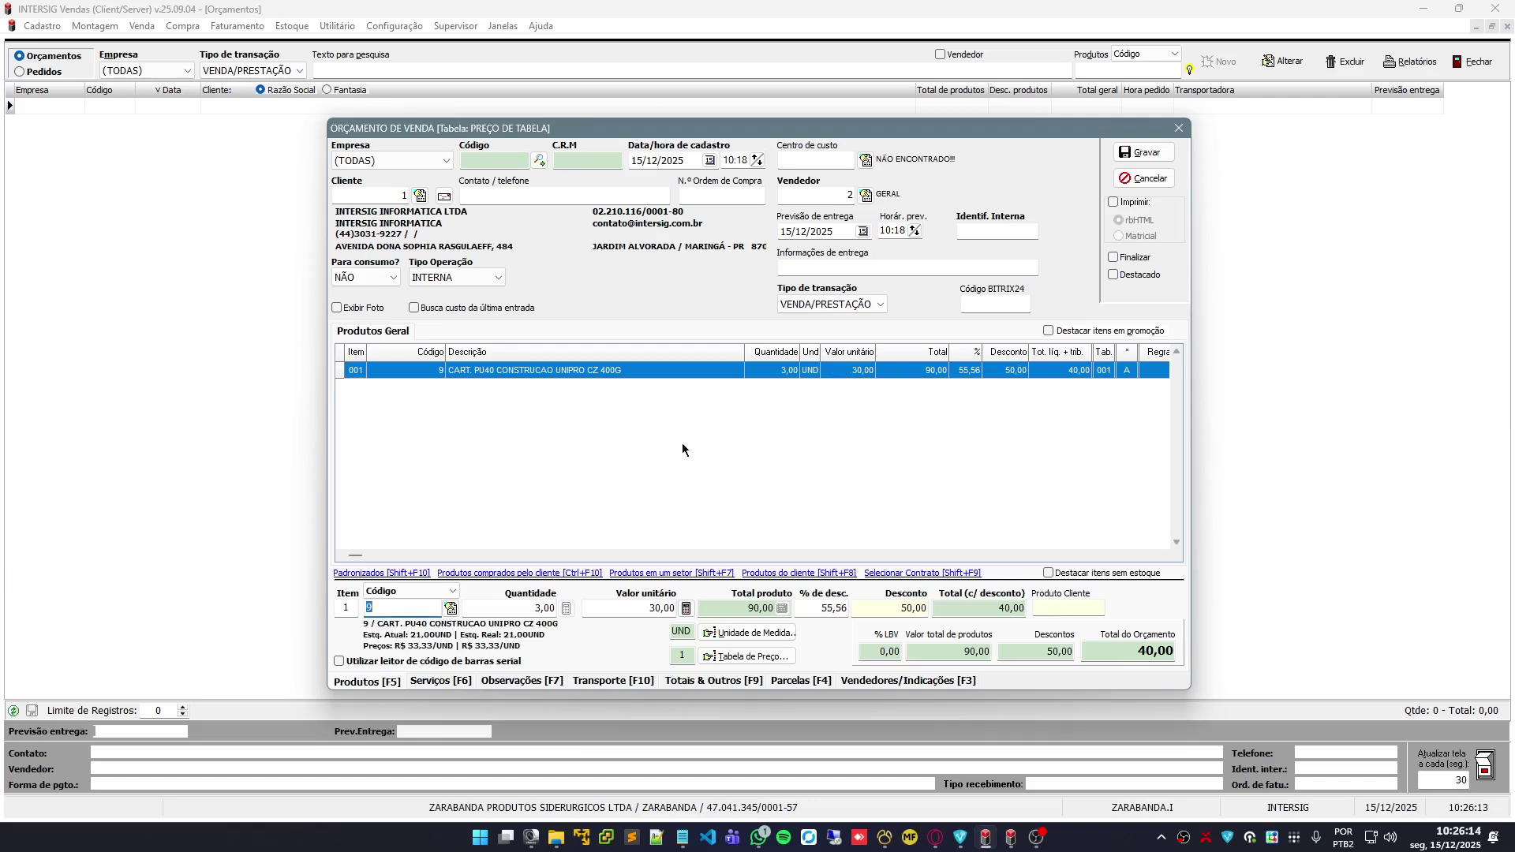
{"action": "left_click", "coordinate": [531, 610]}
{"action": "type", "text": "2"}
{"action": "key", "text": "Return"}
{"action": "type", "text": "33,33"}
{"action": "key", "text": "Return"}
{"action": "key", "text": "Return"}
{"action": "key", "text": "Return"}
{"action": "key", "text": "Return"}
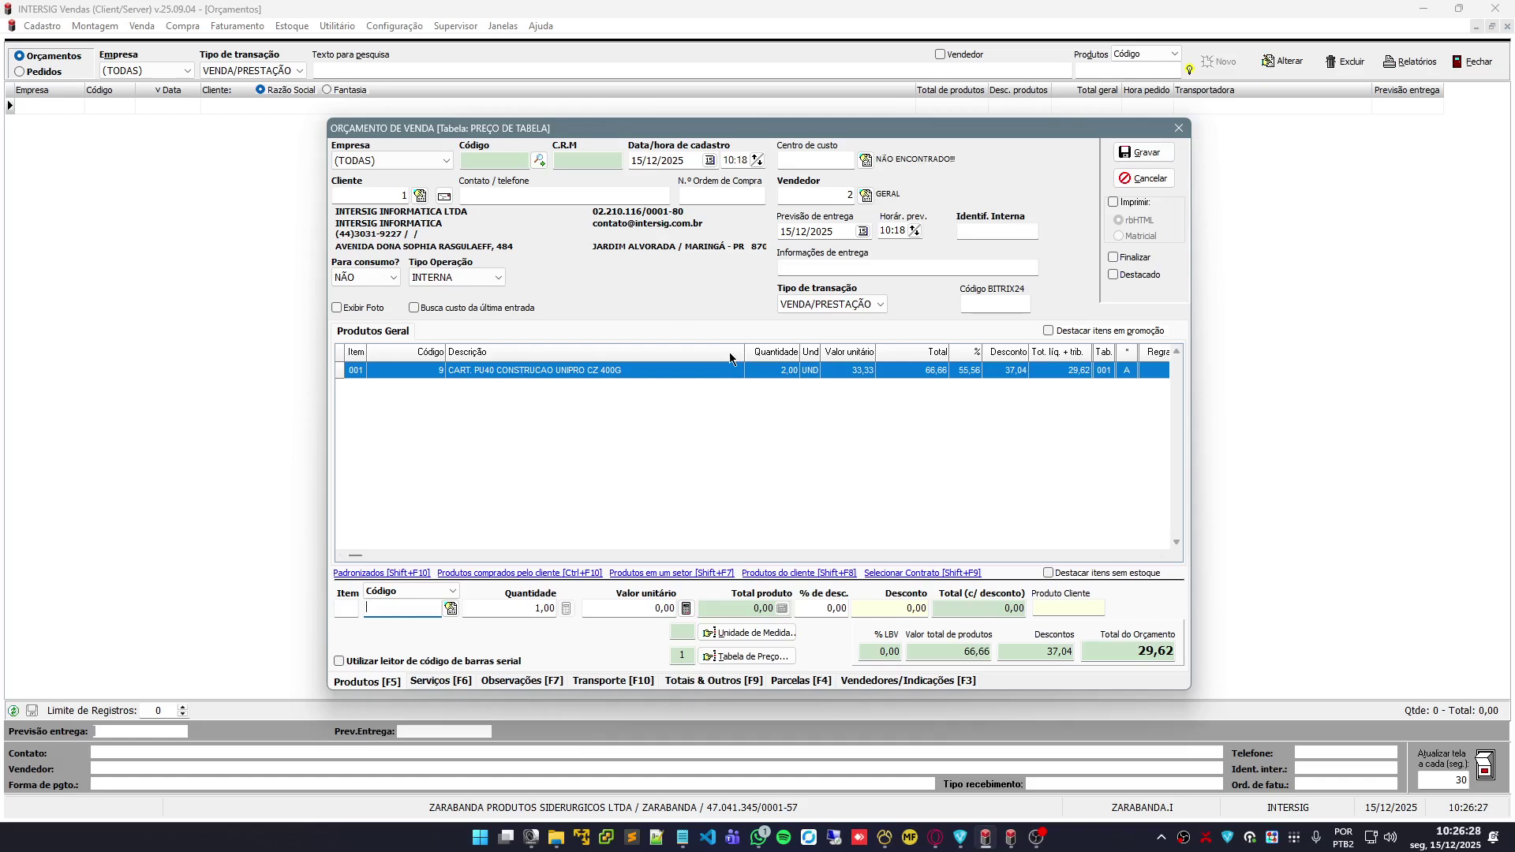
Delete item 001 by setting its quantity to 0 and confirming with Sim
{"action": "double_click", "coordinate": [712, 370]}
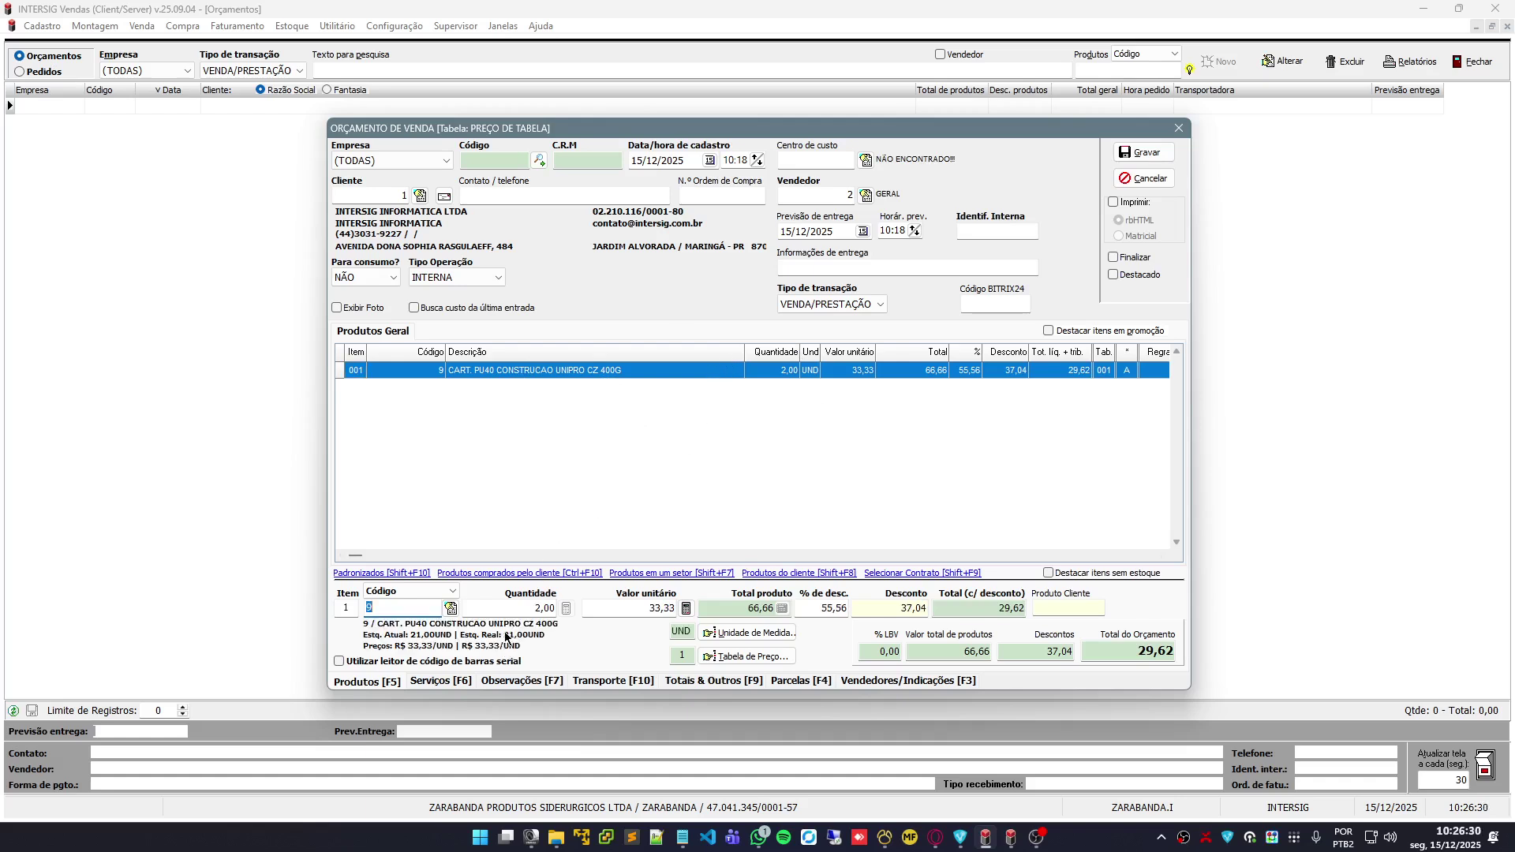
{"action": "left_click", "coordinate": [530, 610]}
{"action": "type", "text": "0"}
{"action": "key", "text": "Return"}
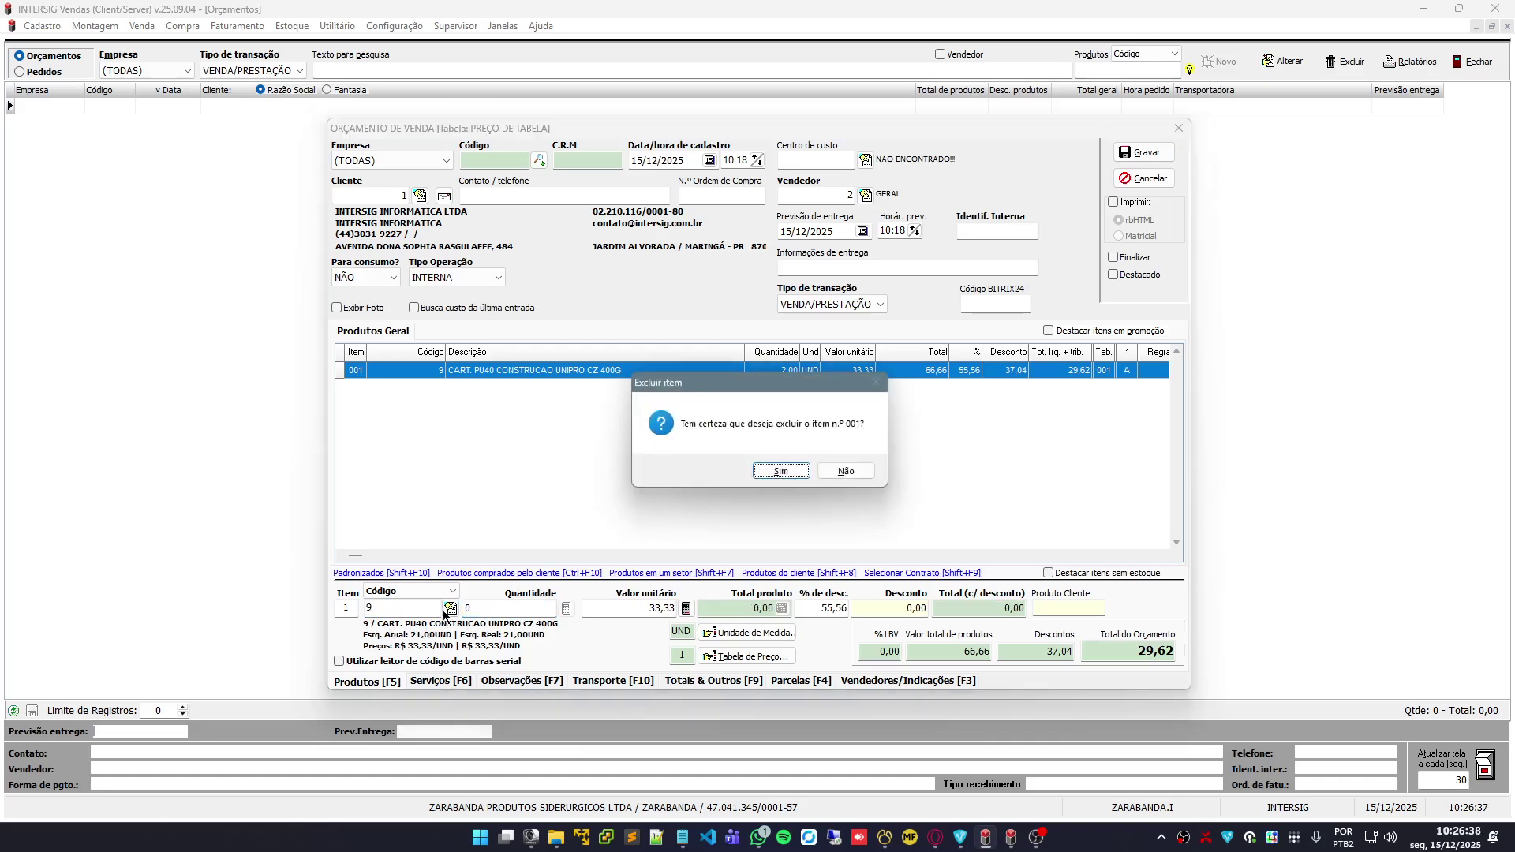
{"action": "left_click", "coordinate": [786, 471]}
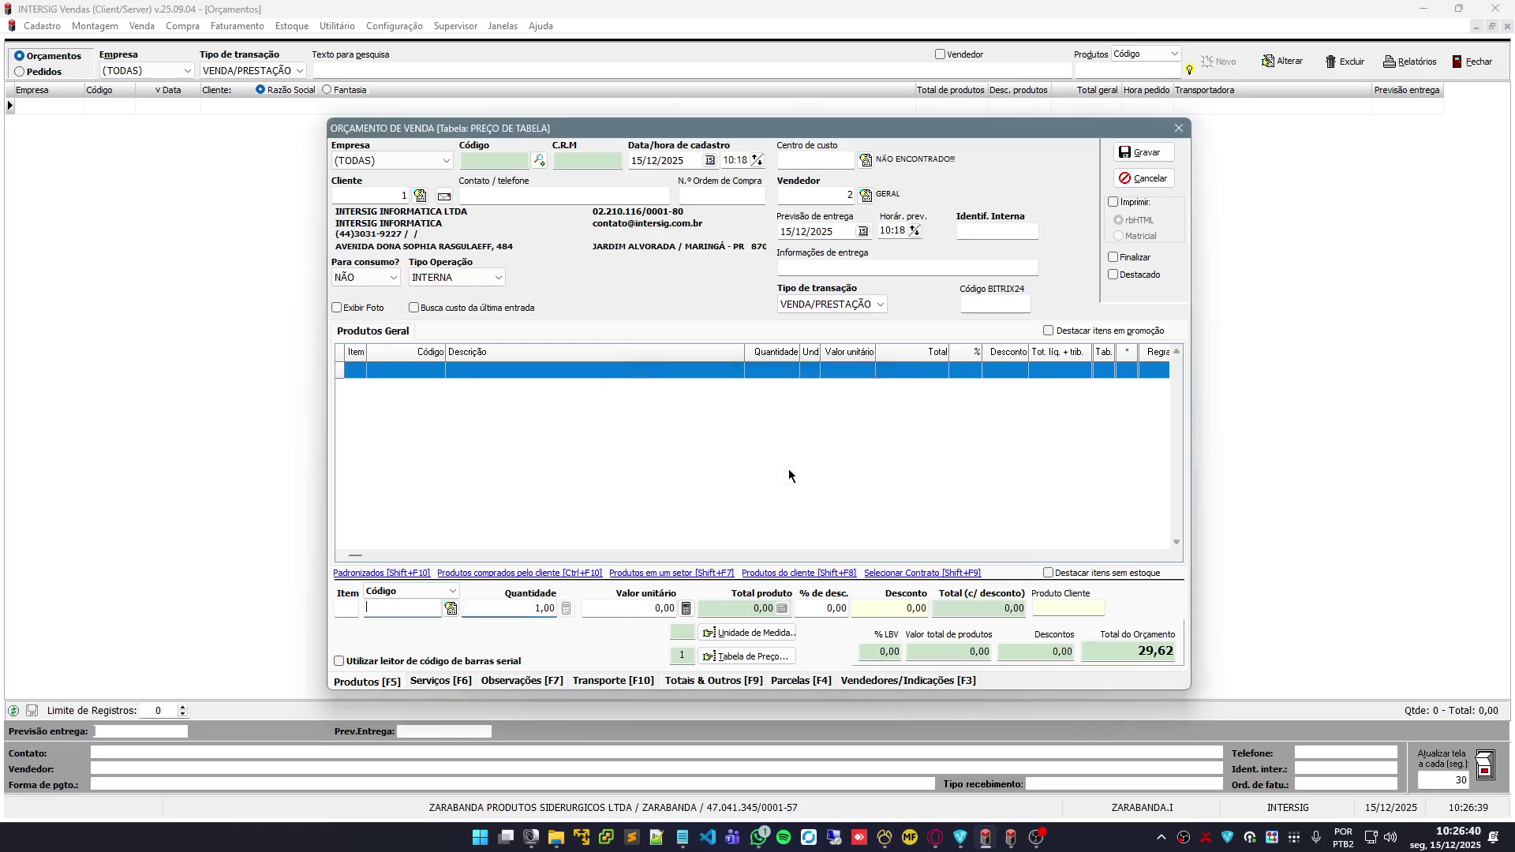
{"action": "left_click", "coordinate": [451, 608]}
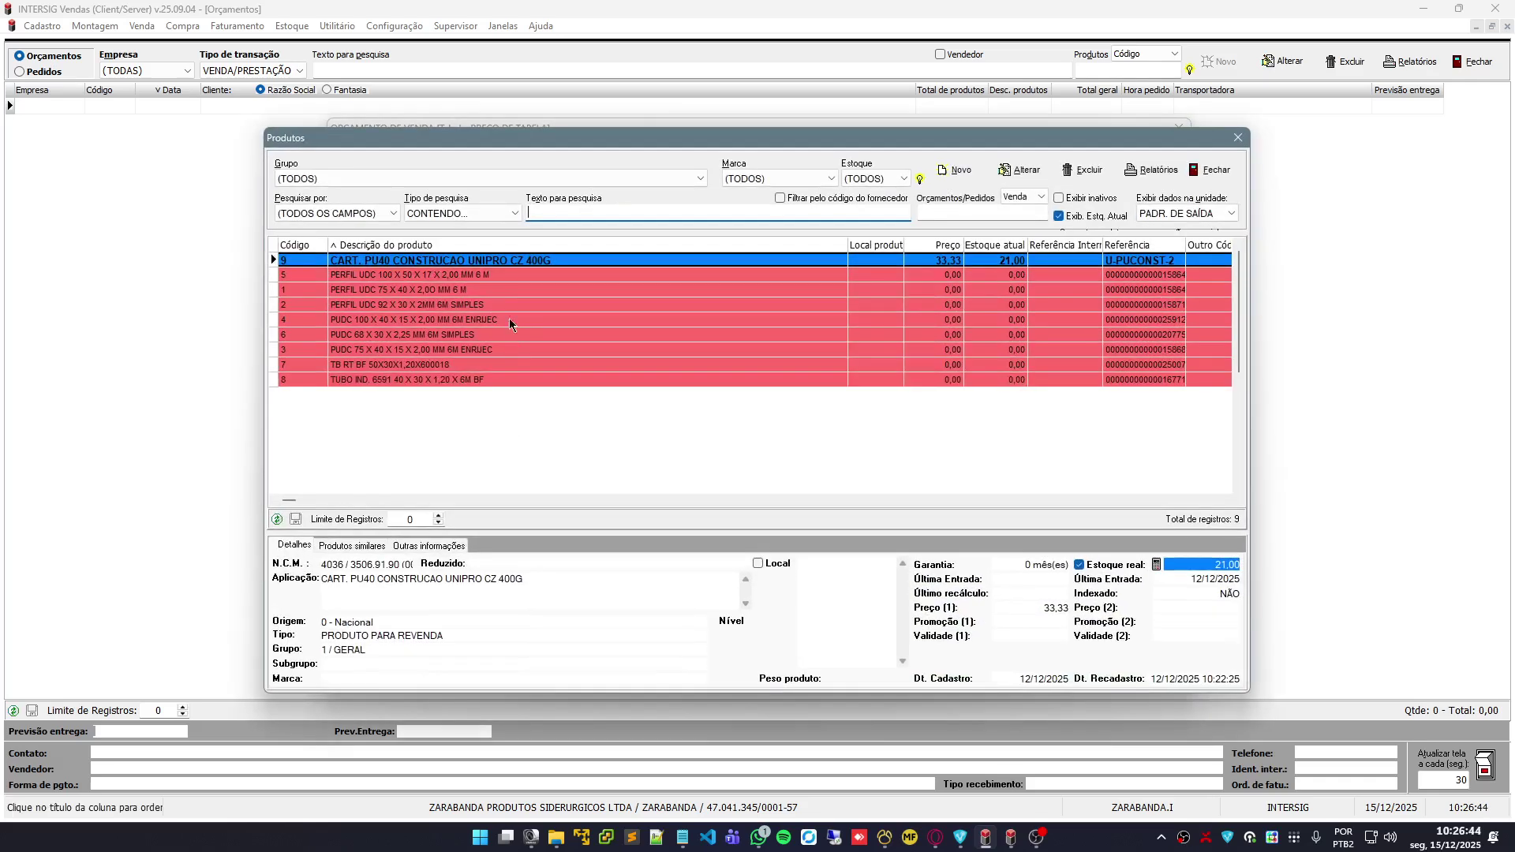
Add the PERFIL UDC 75 X 40 X 2,00 MM 6 M profile at unit price 25,00
{"action": "key", "text": "Return"}
{"action": "key", "text": "Return"}
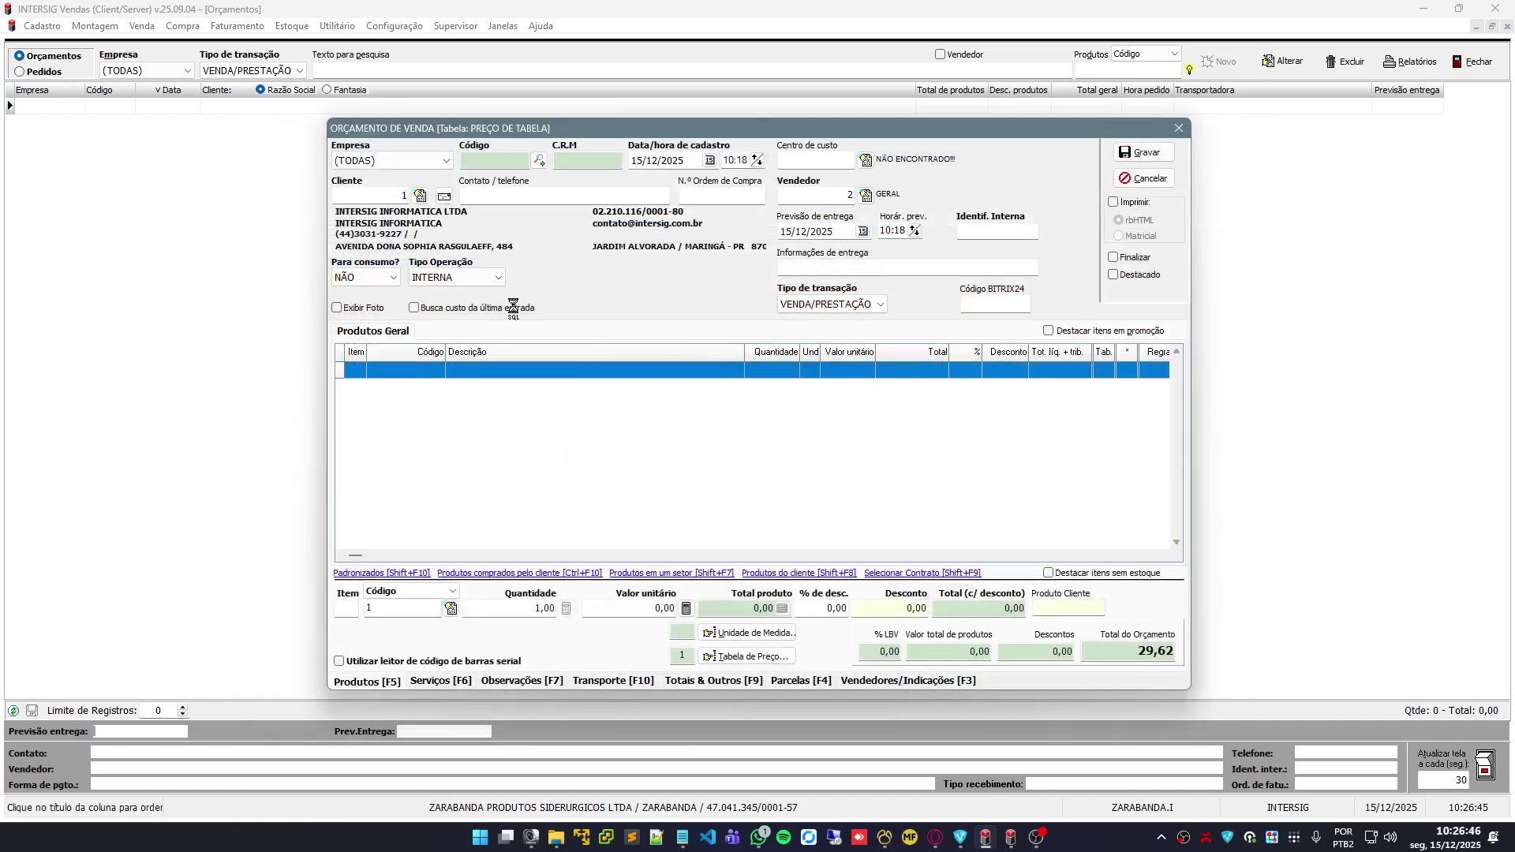
{"action": "type", "text": "25"}
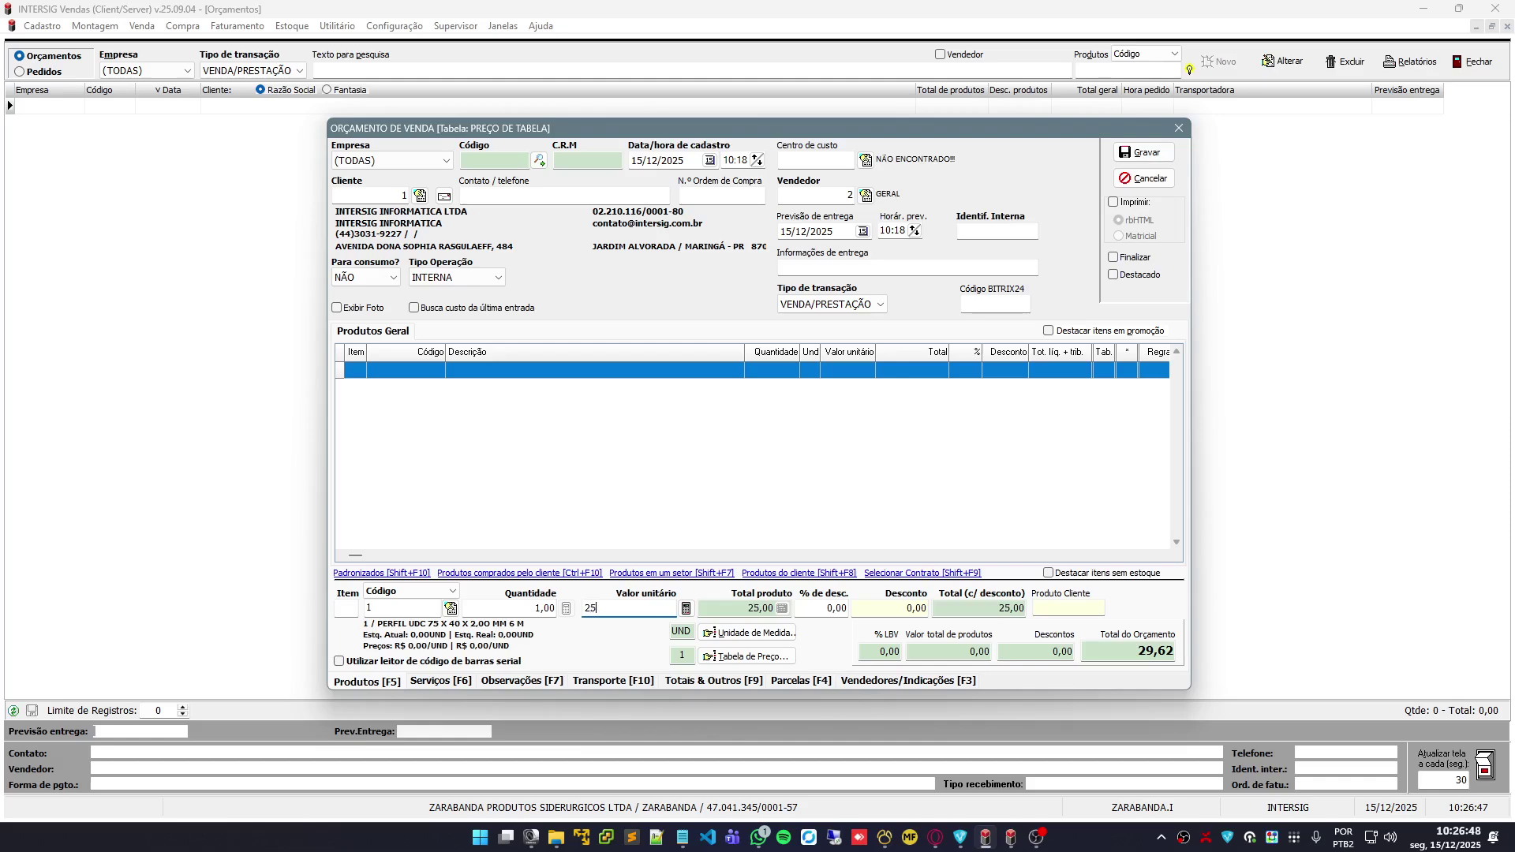
{"action": "key", "text": "Return"}
{"action": "key", "text": "Return"}
{"action": "key", "text": "Return"}
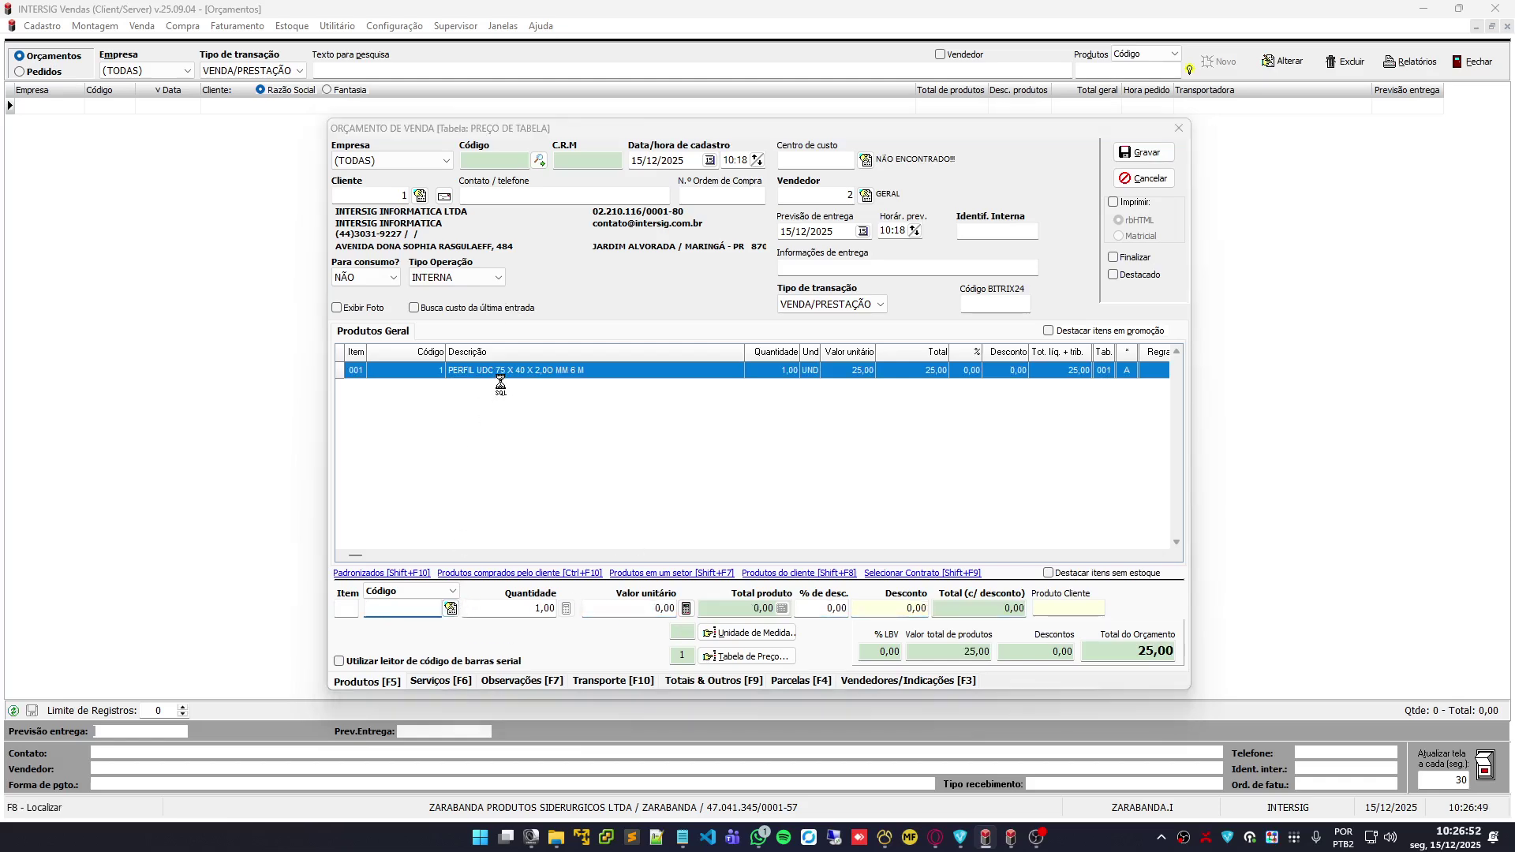
Add product code 9, the CART. PU40 cartridge, bringing the quote to 58,33
{"action": "key", "text": "Escape"}
{"action": "type", "text": "9"}
{"action": "key", "text": "Return"}
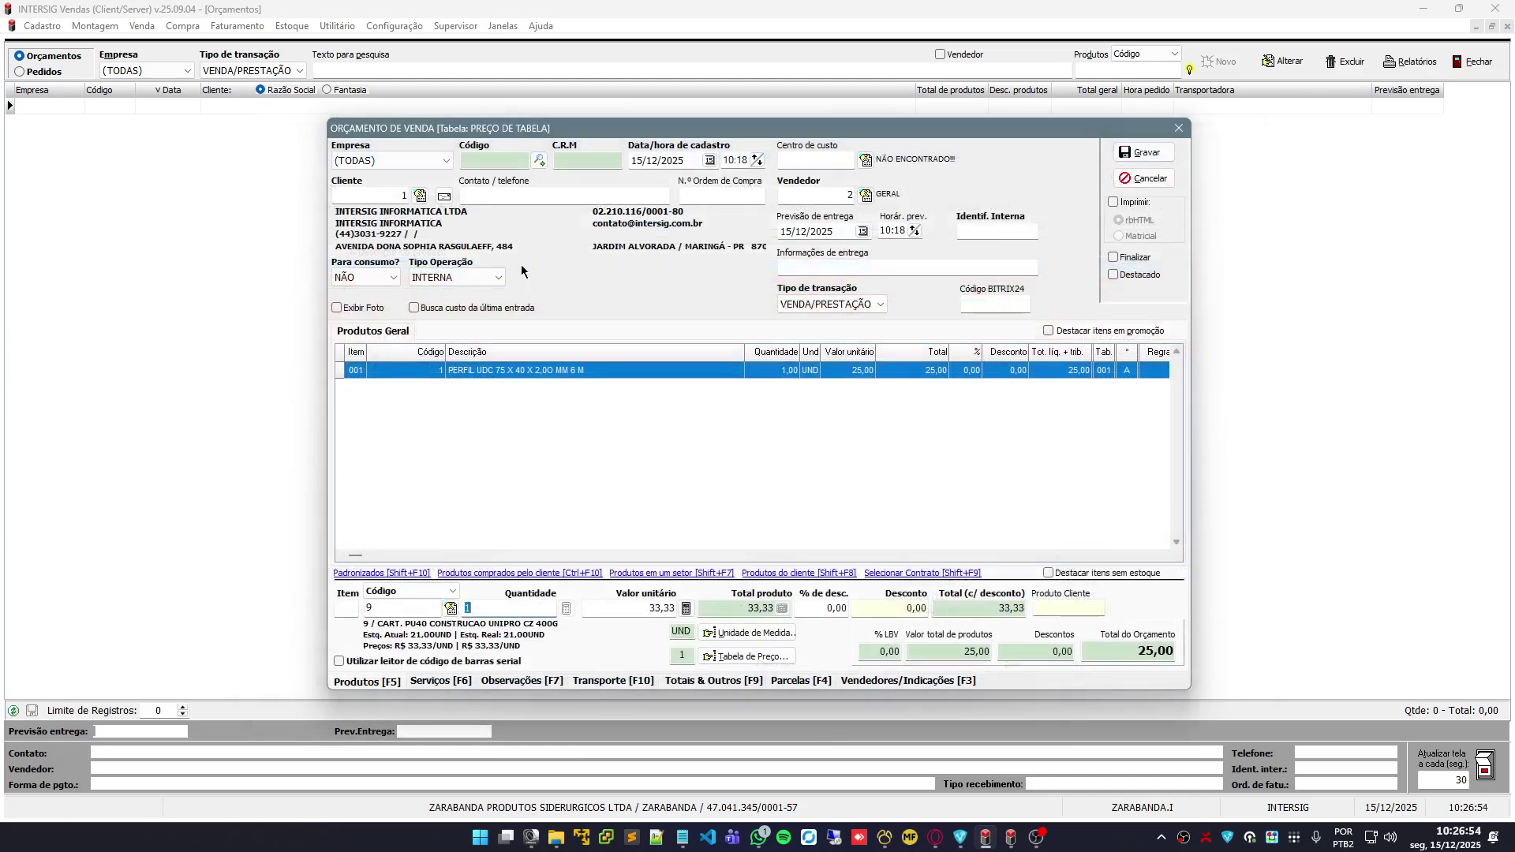
{"action": "key", "text": "Return"}
{"action": "key", "text": "Return"}
{"action": "key", "text": "Return"}
{"action": "key", "text": "Return"}
{"action": "key", "text": "Return"}
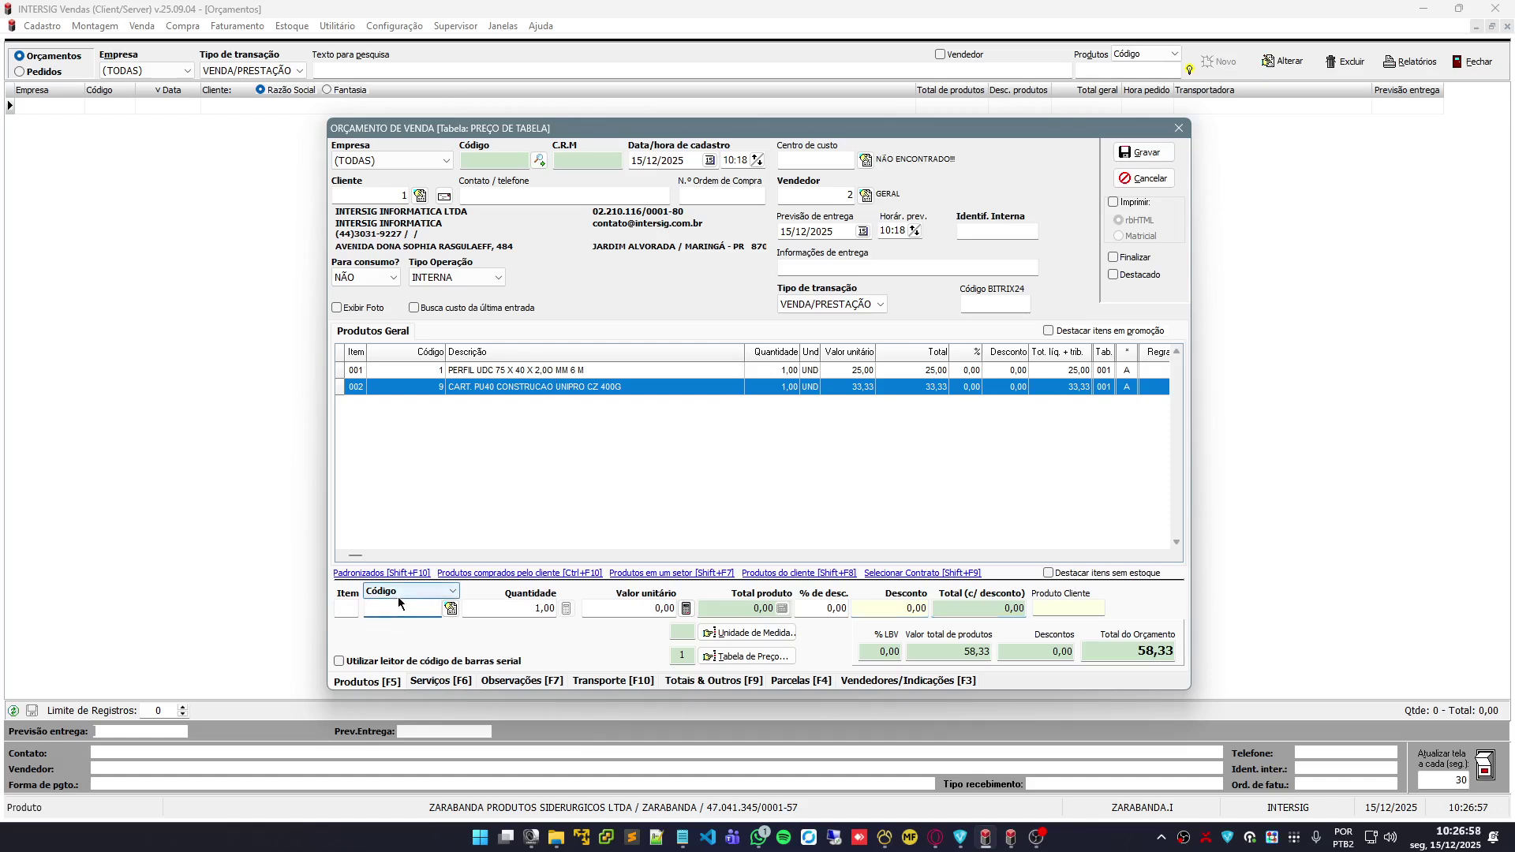
Try product code 10, dismiss the not-found warning and bring up the product list
{"action": "type", "text": "14"}
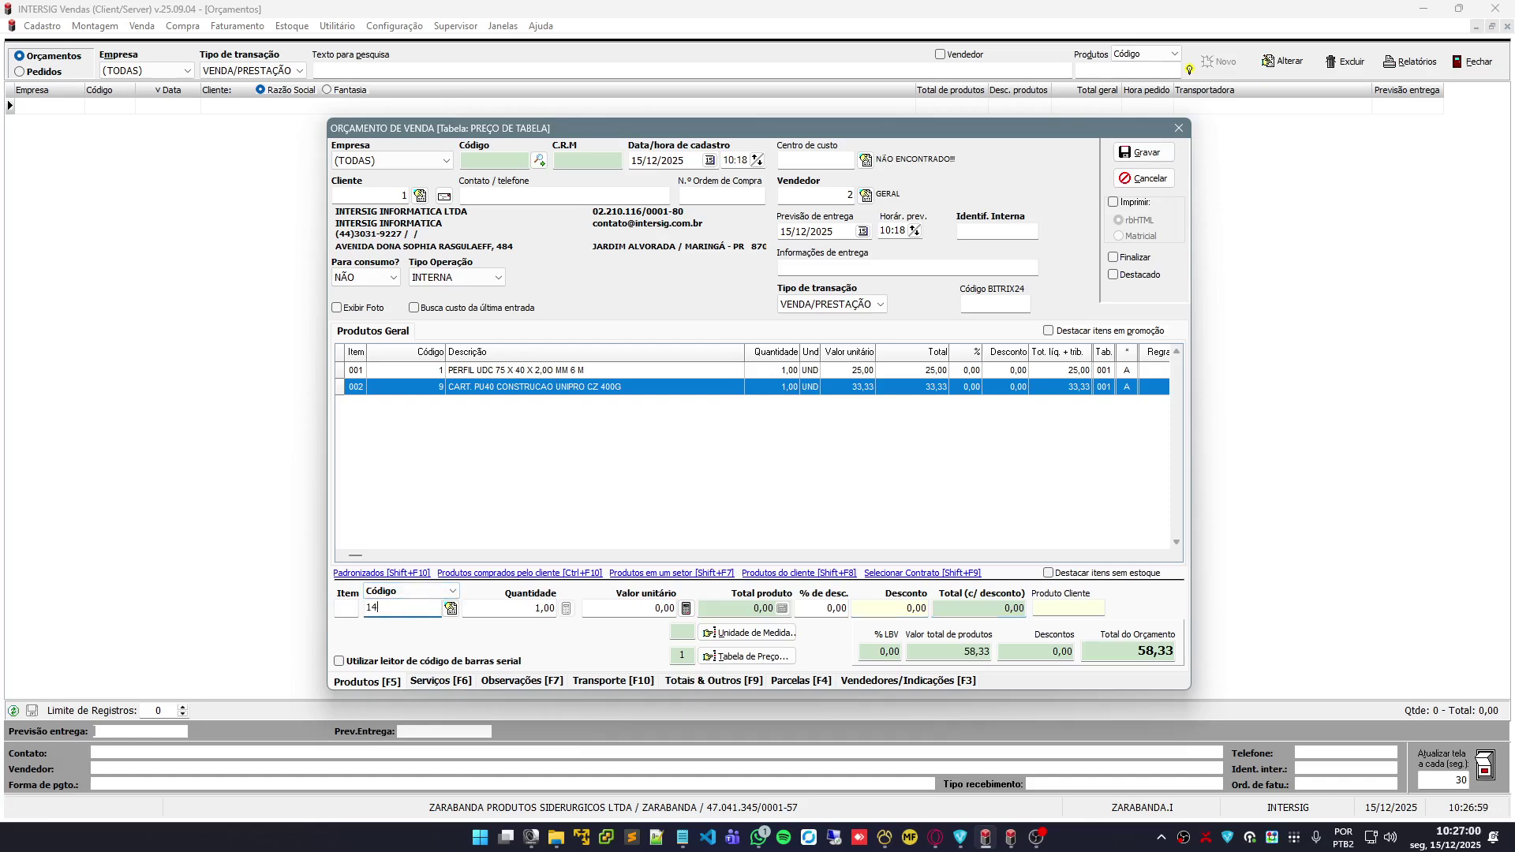
{"action": "key", "text": "Return"}
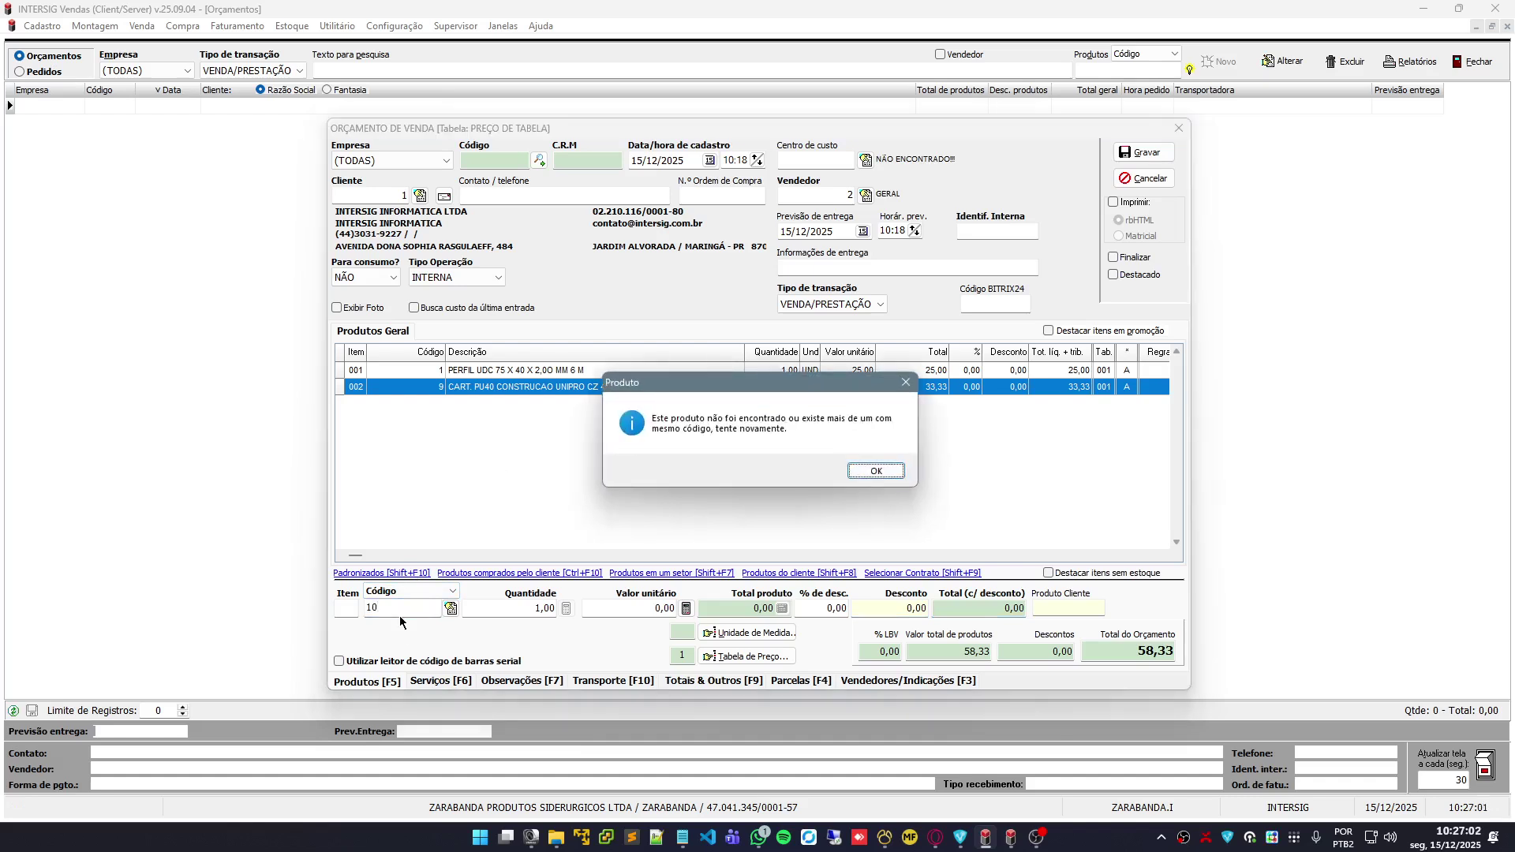
{"action": "key", "text": "Return"}
{"action": "key", "text": "Return"}
{"action": "key", "text": "Return"}
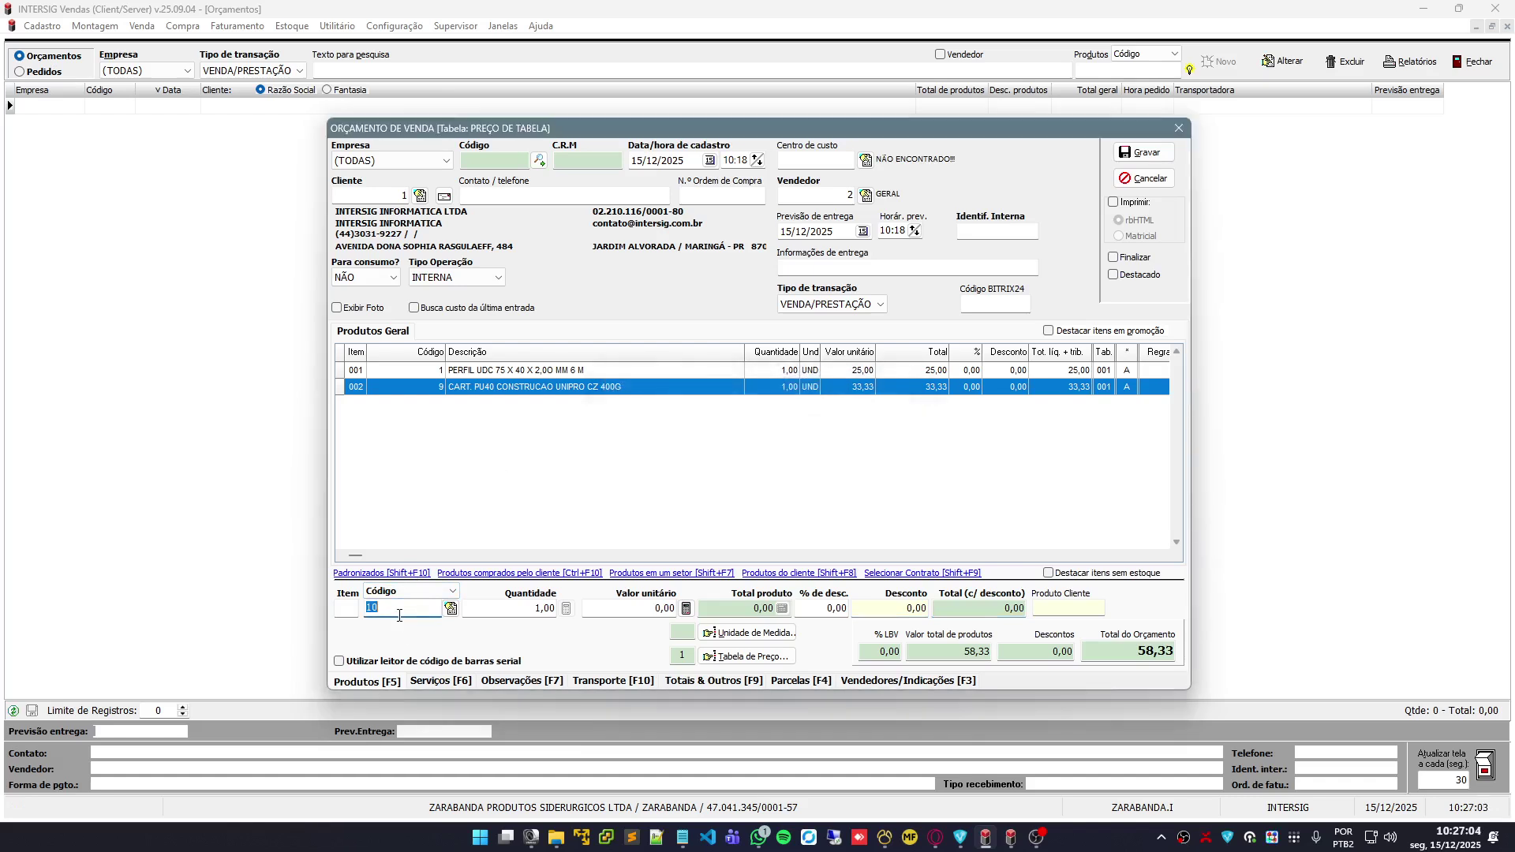
{"action": "left_click", "coordinate": [453, 609]}
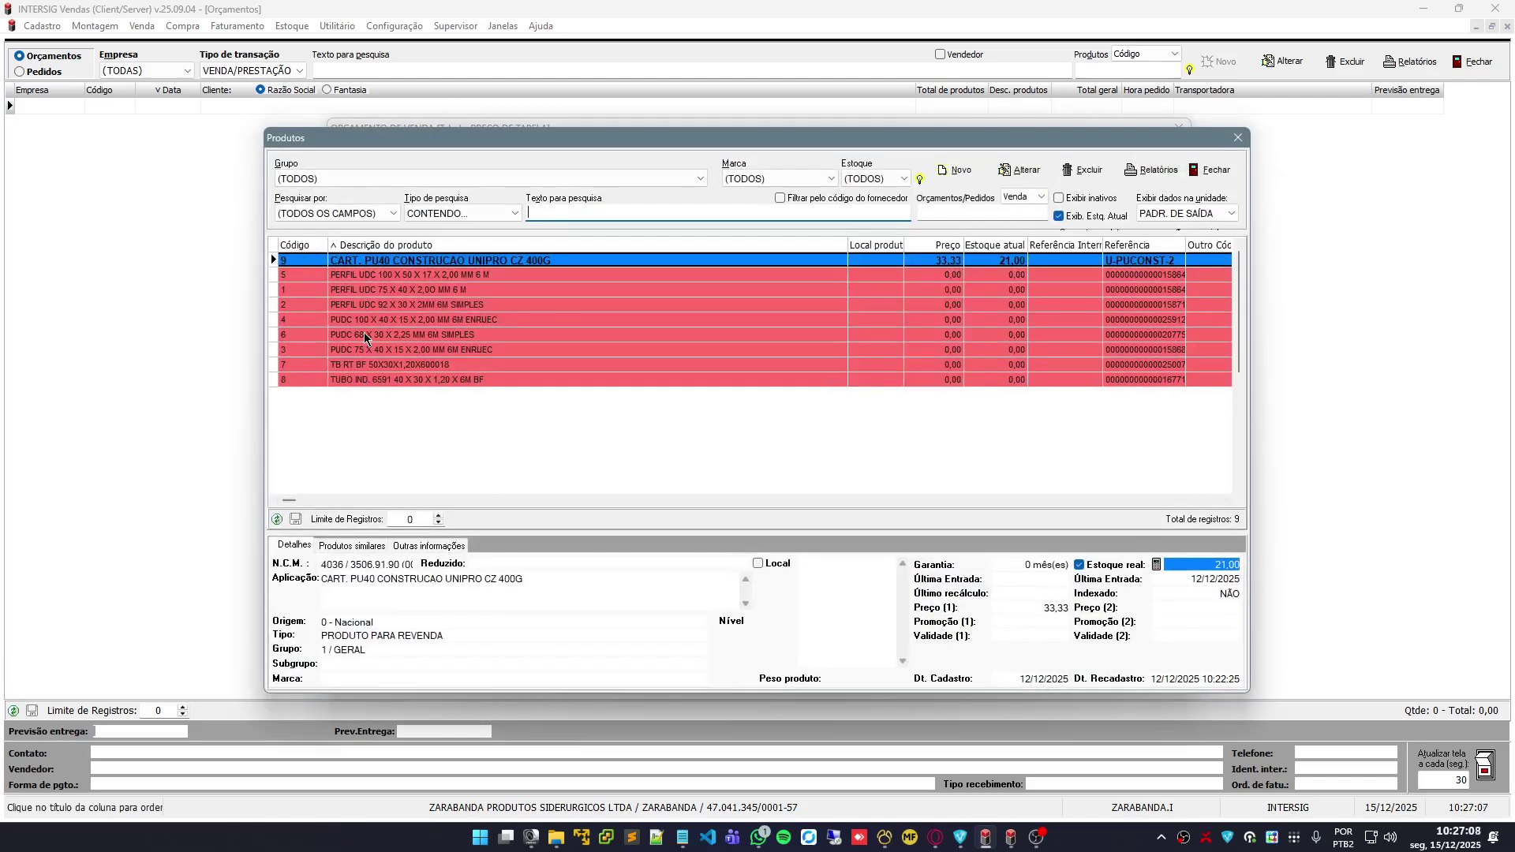
From the Produtos catalogue, start a blank new-product registration form
{"action": "key", "text": "Down"}
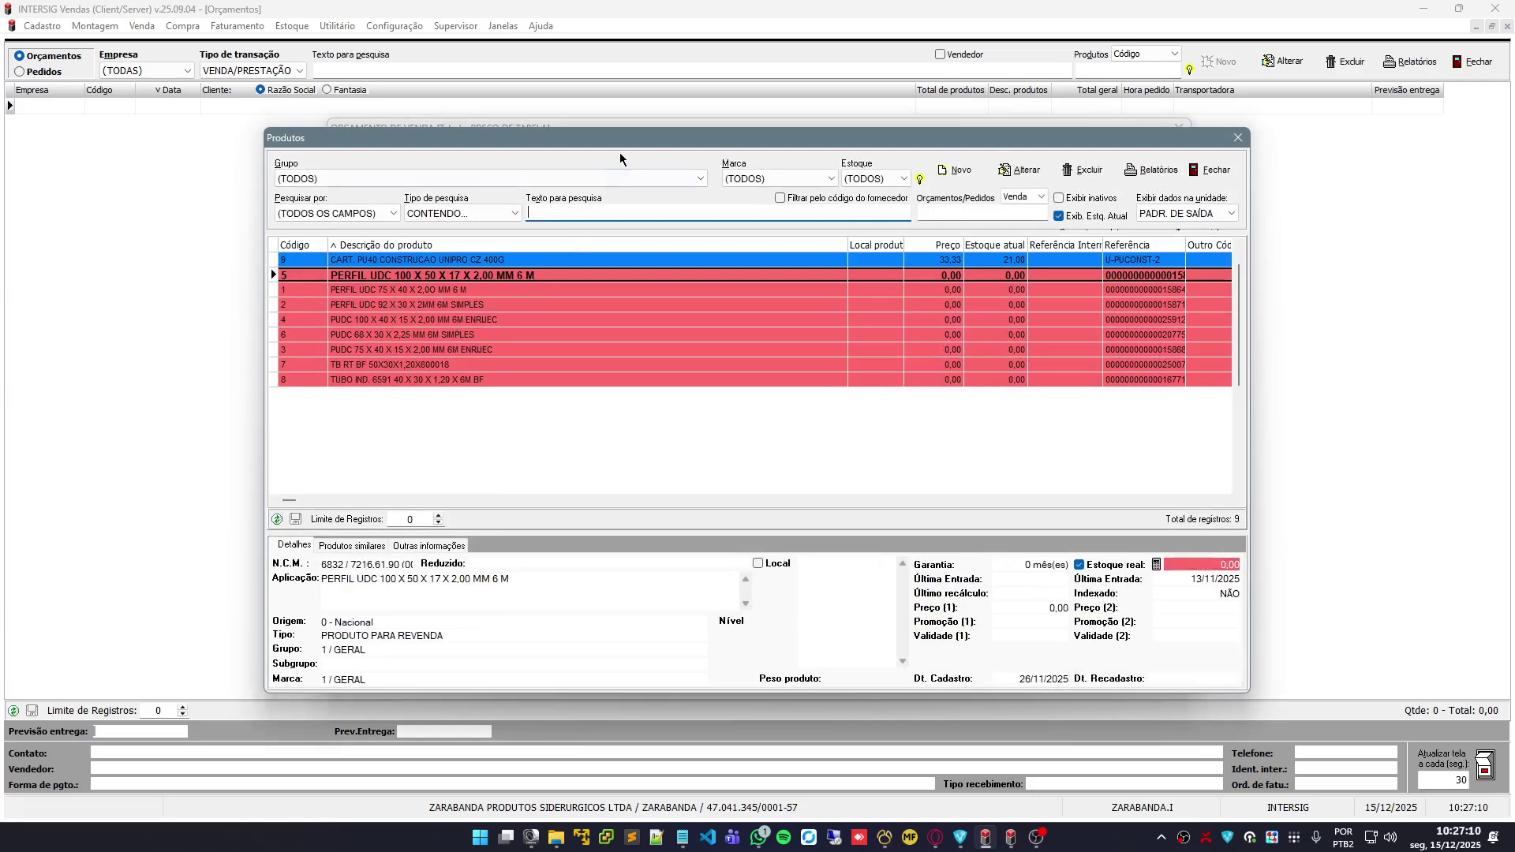
{"action": "left_click_drag", "start_coordinate": [619, 137], "coordinate": [658, 130]}
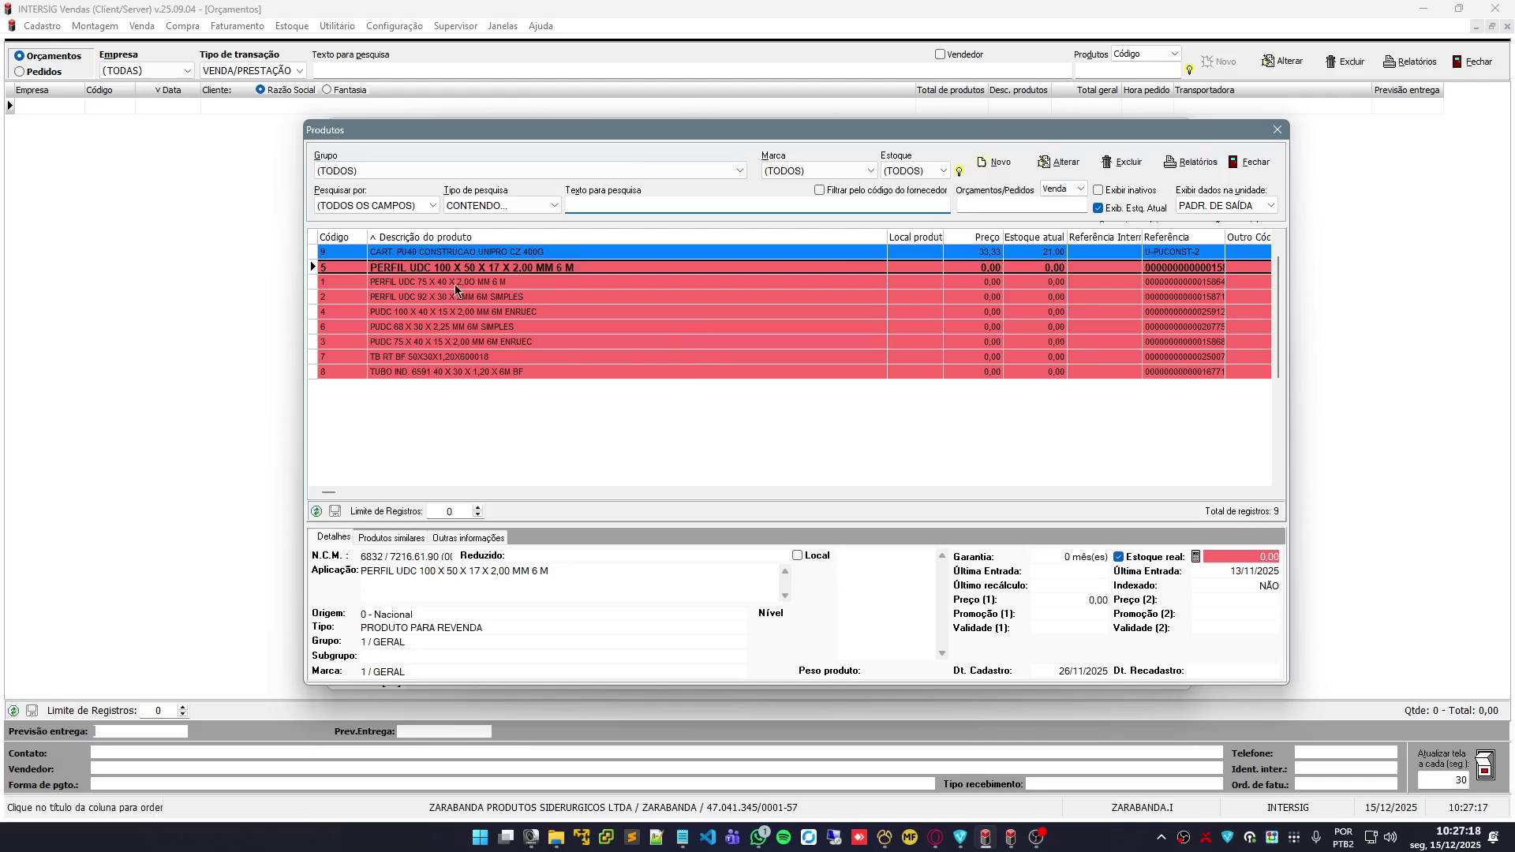
{"action": "left_click", "coordinate": [991, 165]}
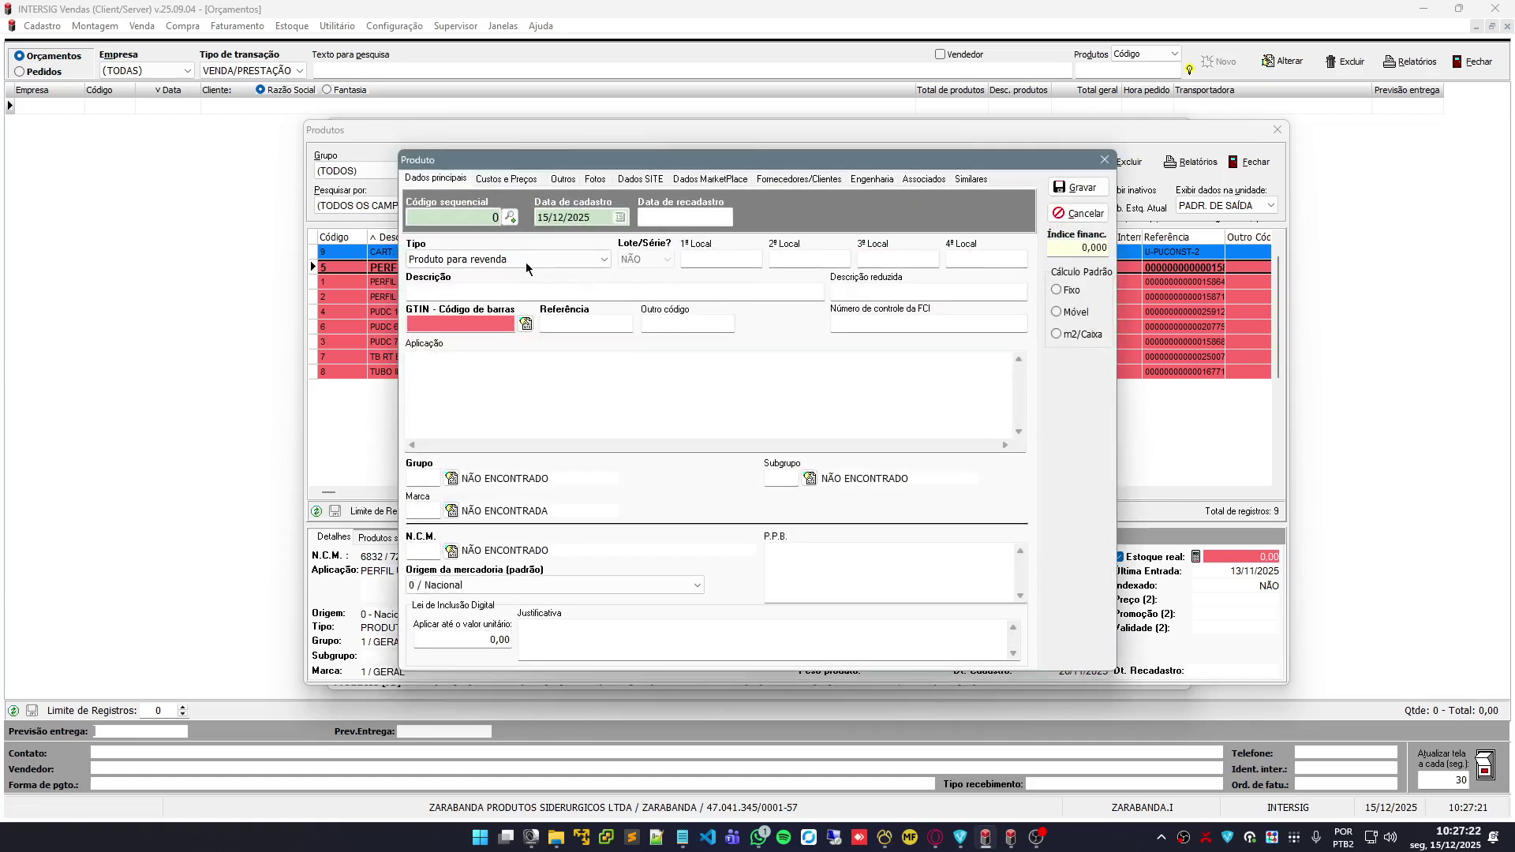
Enter TESTE as the new product's description and bring up the product groups list
{"action": "left_click_drag", "start_coordinate": [623, 161], "coordinate": [655, 151]}
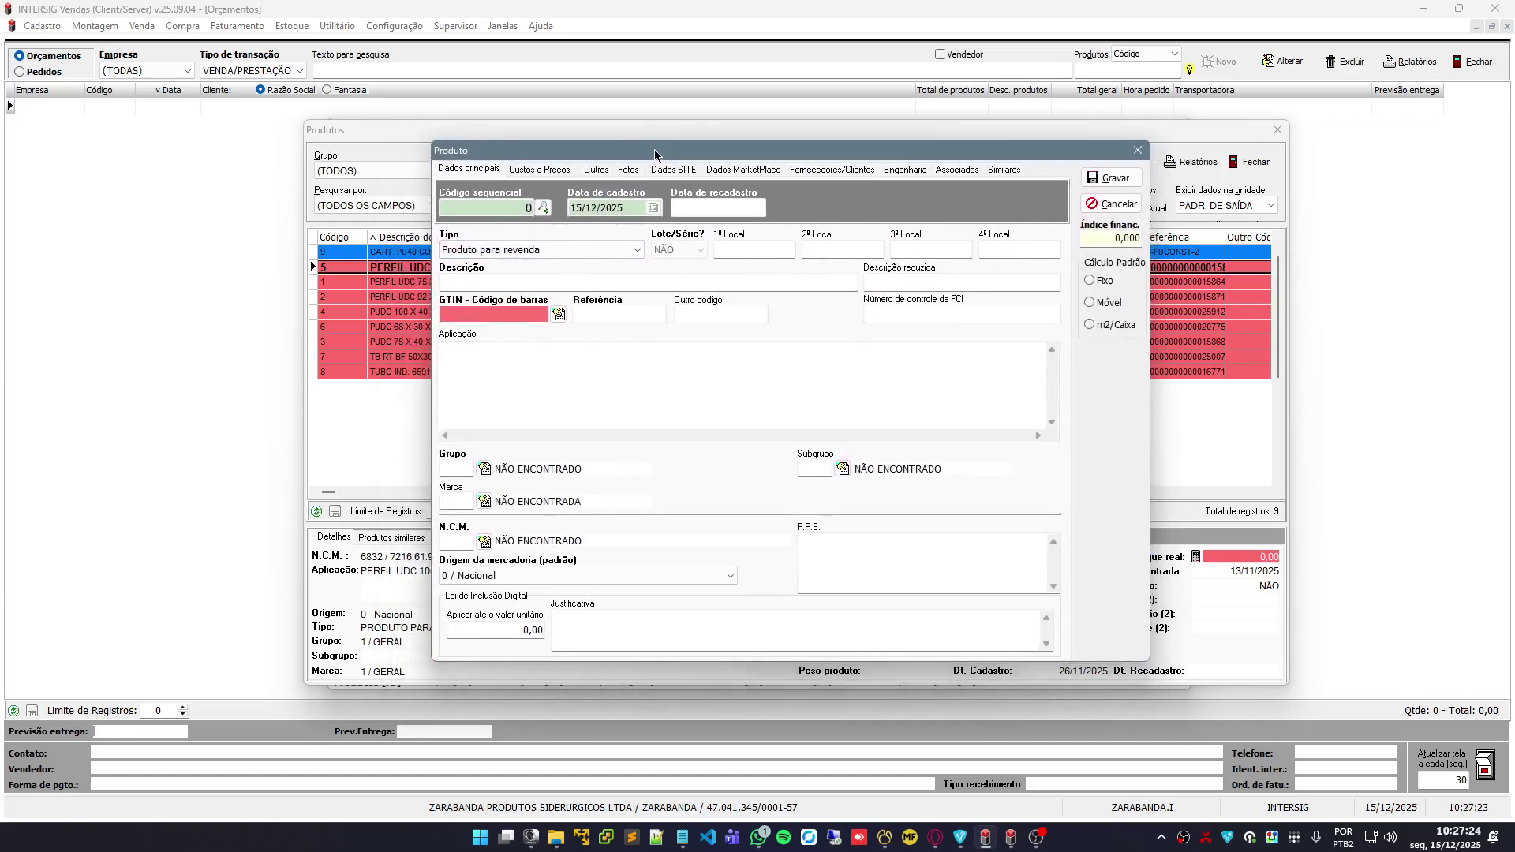
{"action": "left_click", "coordinate": [583, 285]}
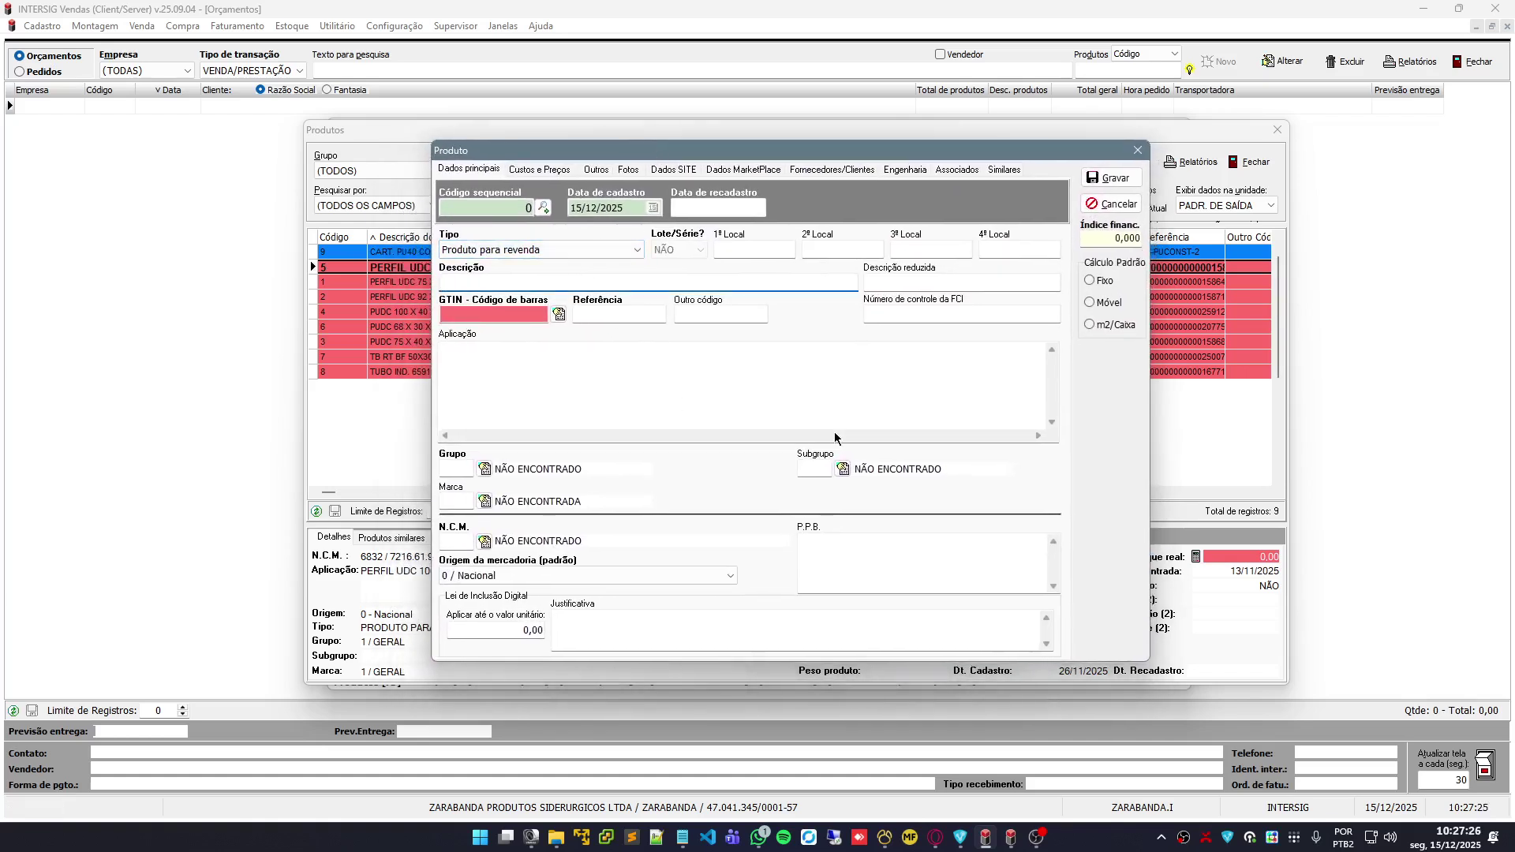
{"action": "type", "text": "TS"}
{"action": "type", "text": "STE"}
{"action": "left_click", "coordinate": [605, 319]}
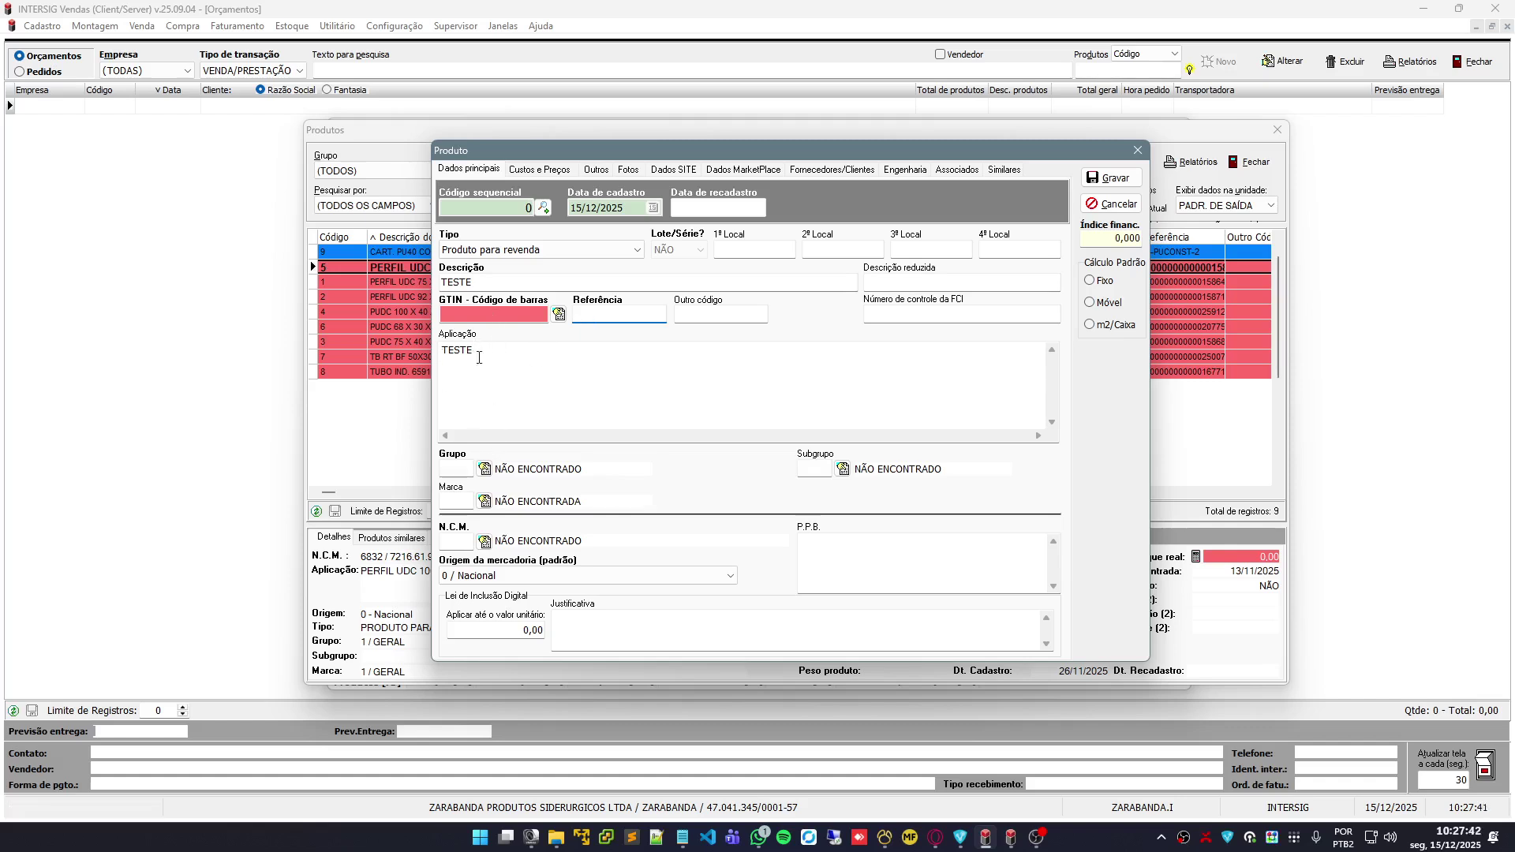
{"action": "left_click", "coordinate": [483, 469]}
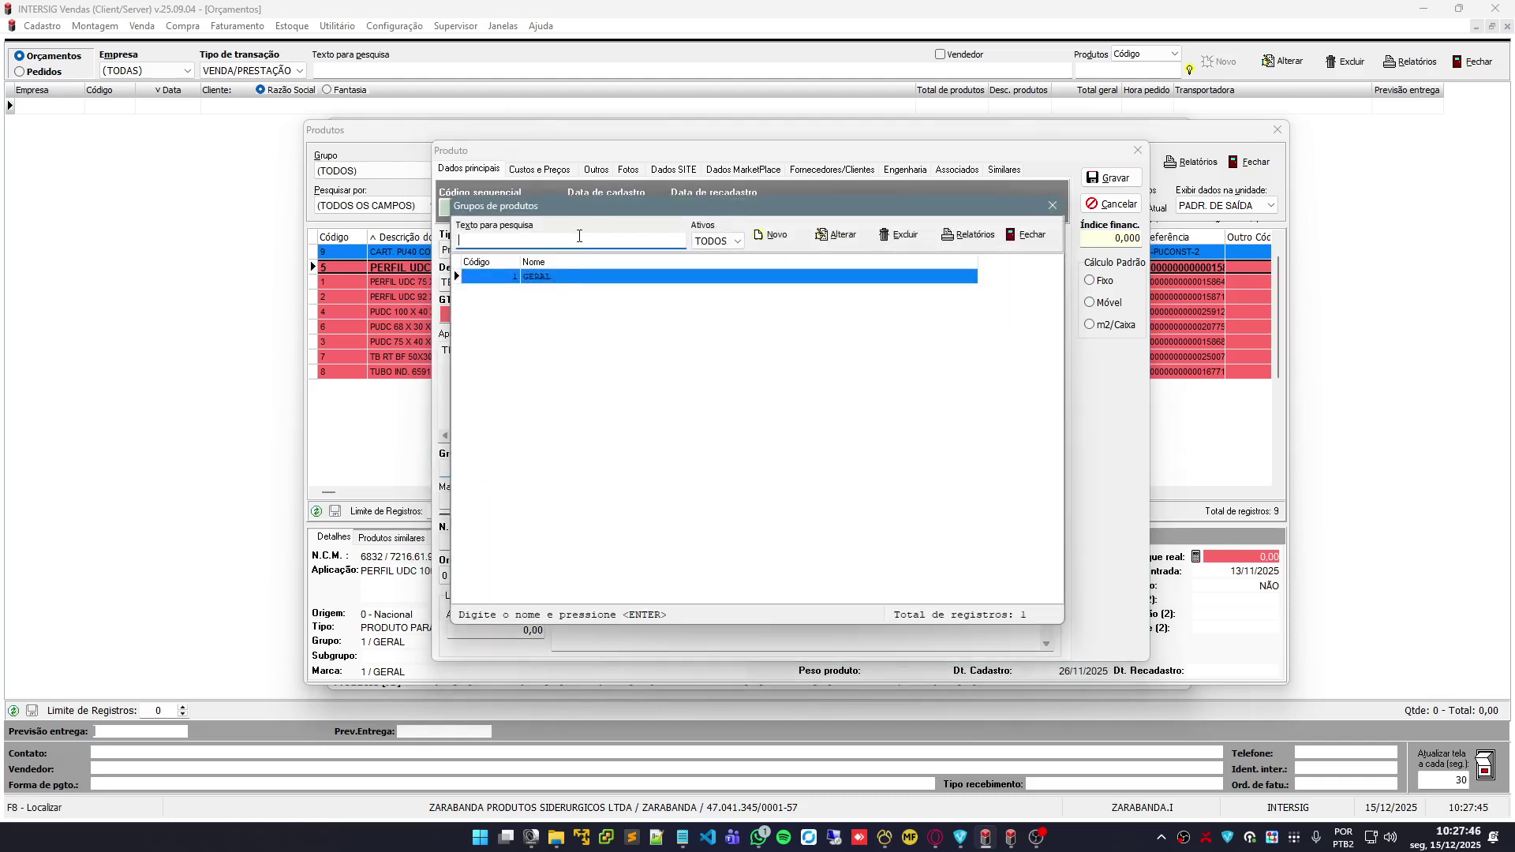
Choose group 1 GERAL from the product groups list
{"action": "left_click_drag", "start_coordinate": [625, 202], "coordinate": [771, 189]}
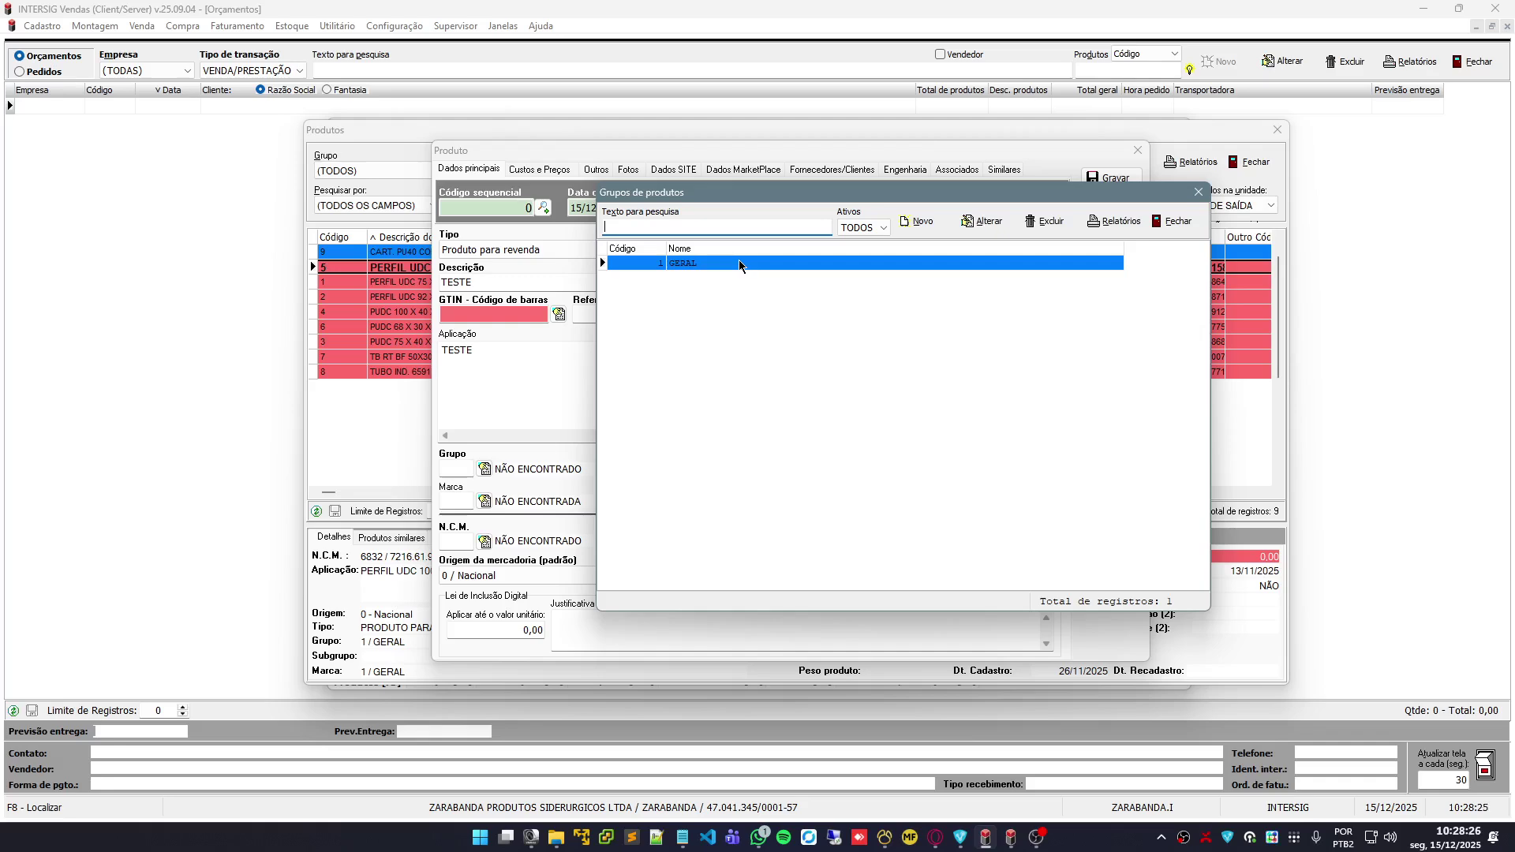
{"action": "double_click", "coordinate": [741, 262]}
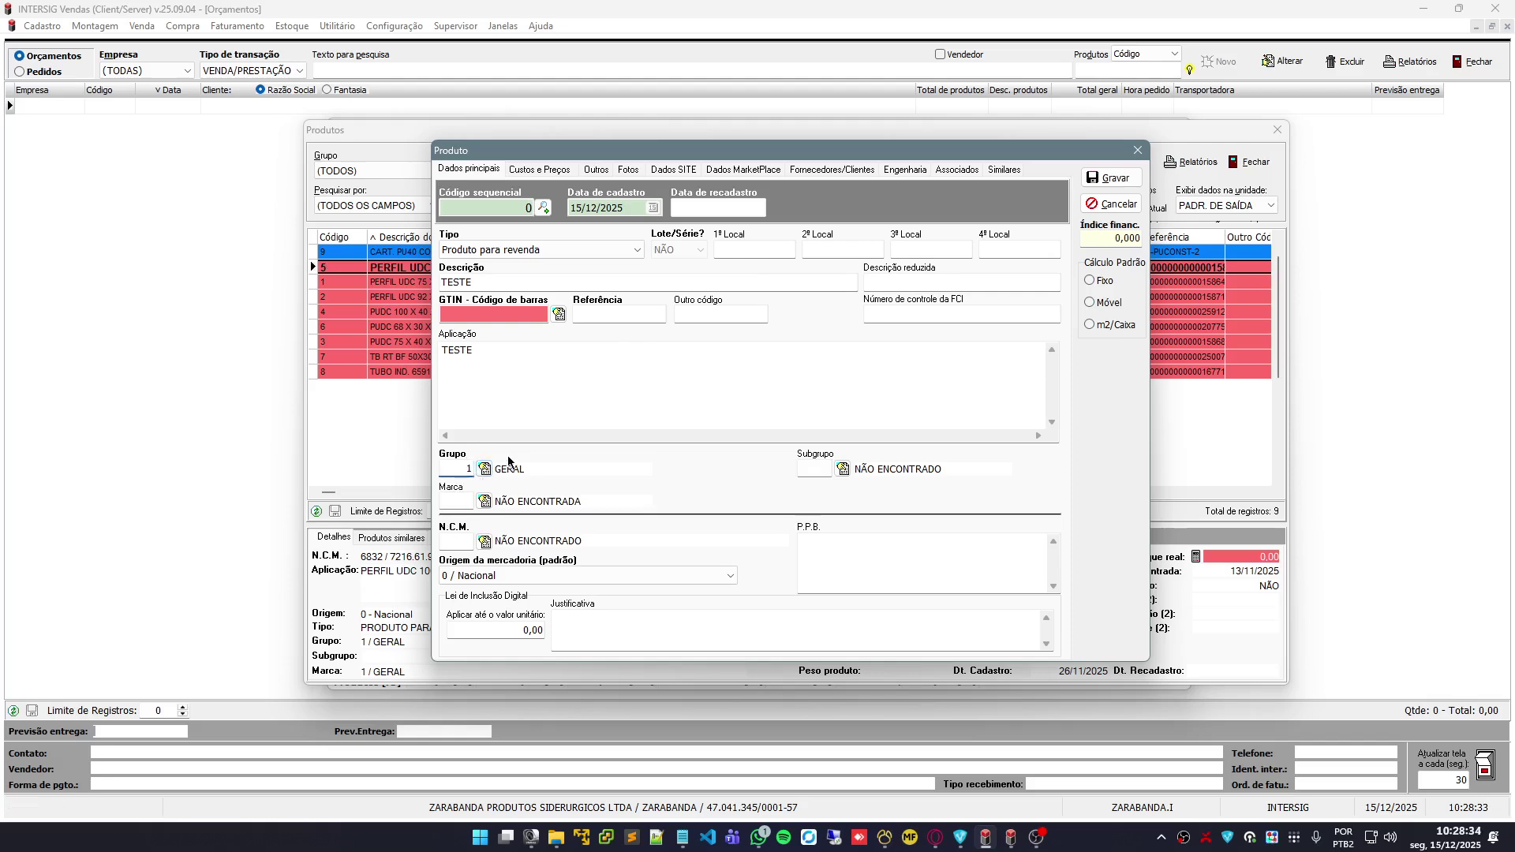
Search the fiscal classifications list for NCM 0103.92.00
{"action": "left_click", "coordinate": [450, 542]}
{"action": "key", "text": "F8"}
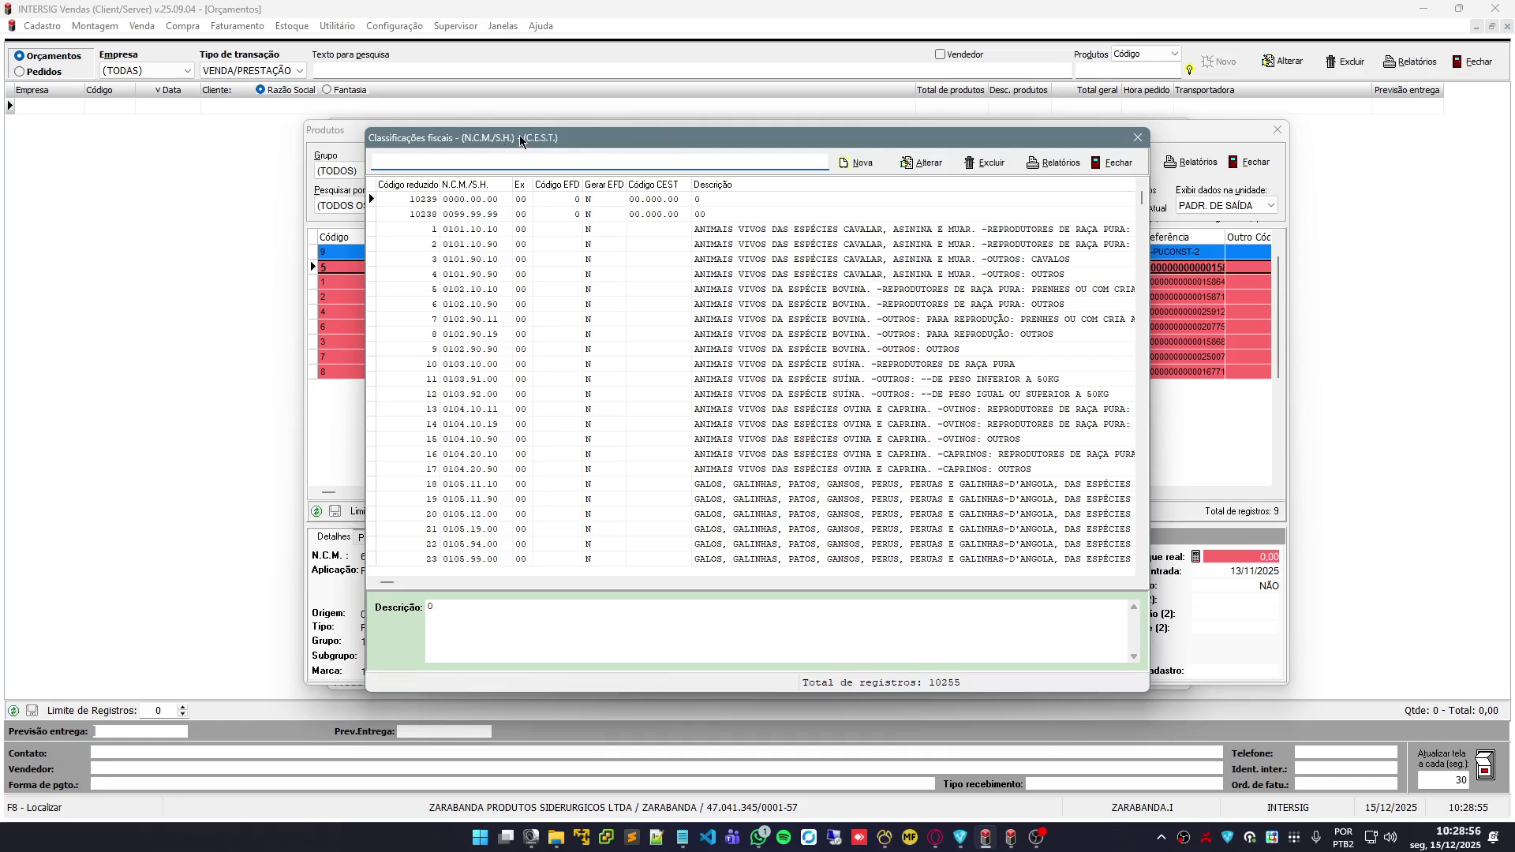
{"action": "left_click_drag", "start_coordinate": [520, 135], "coordinate": [651, 92]}
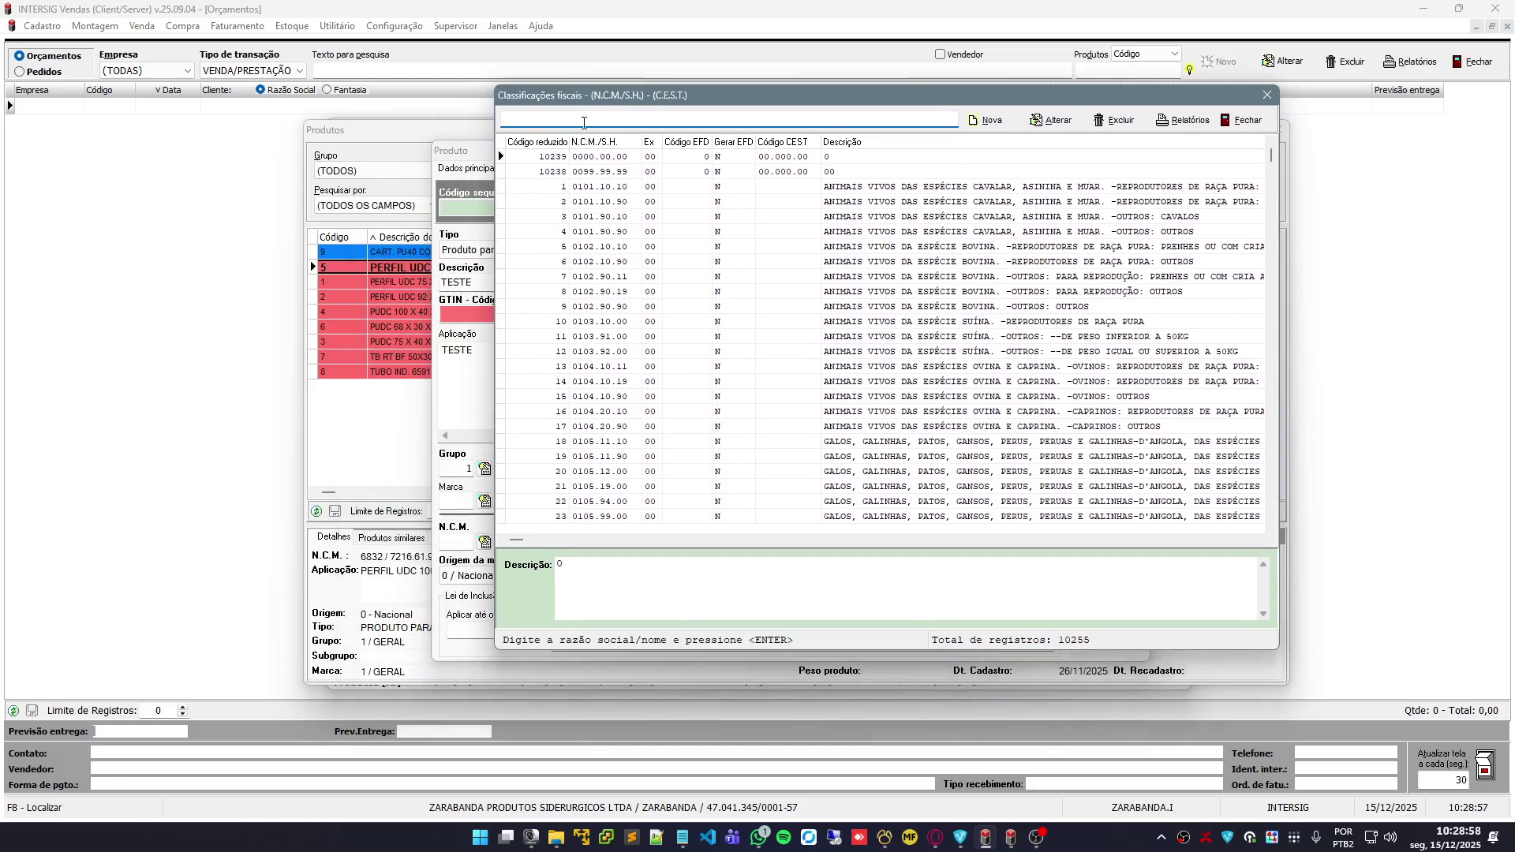
{"action": "left_click", "coordinate": [607, 352]}
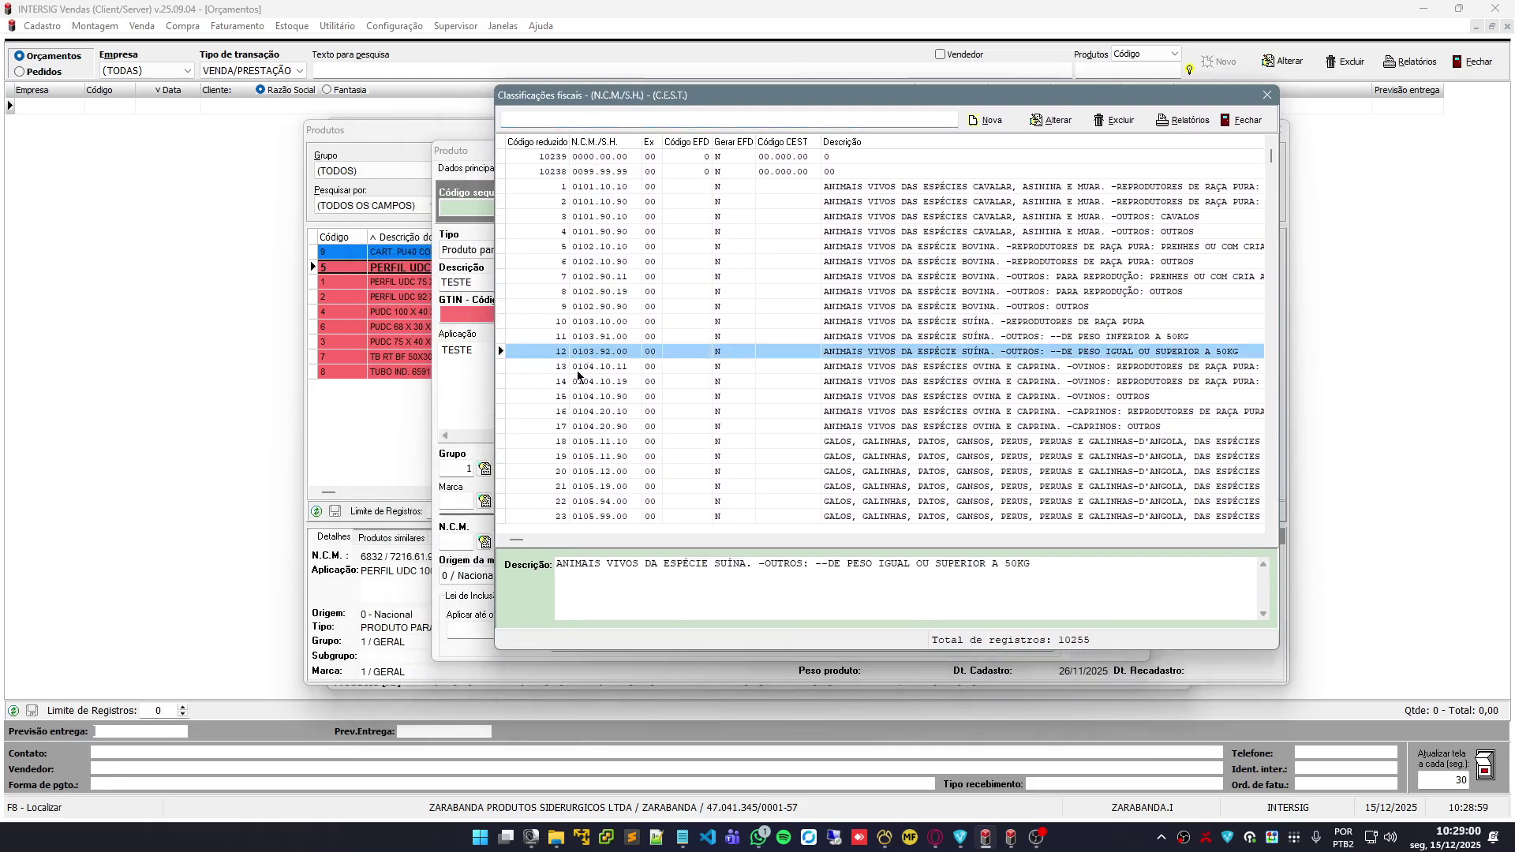
{"action": "left_click", "coordinate": [552, 121]}
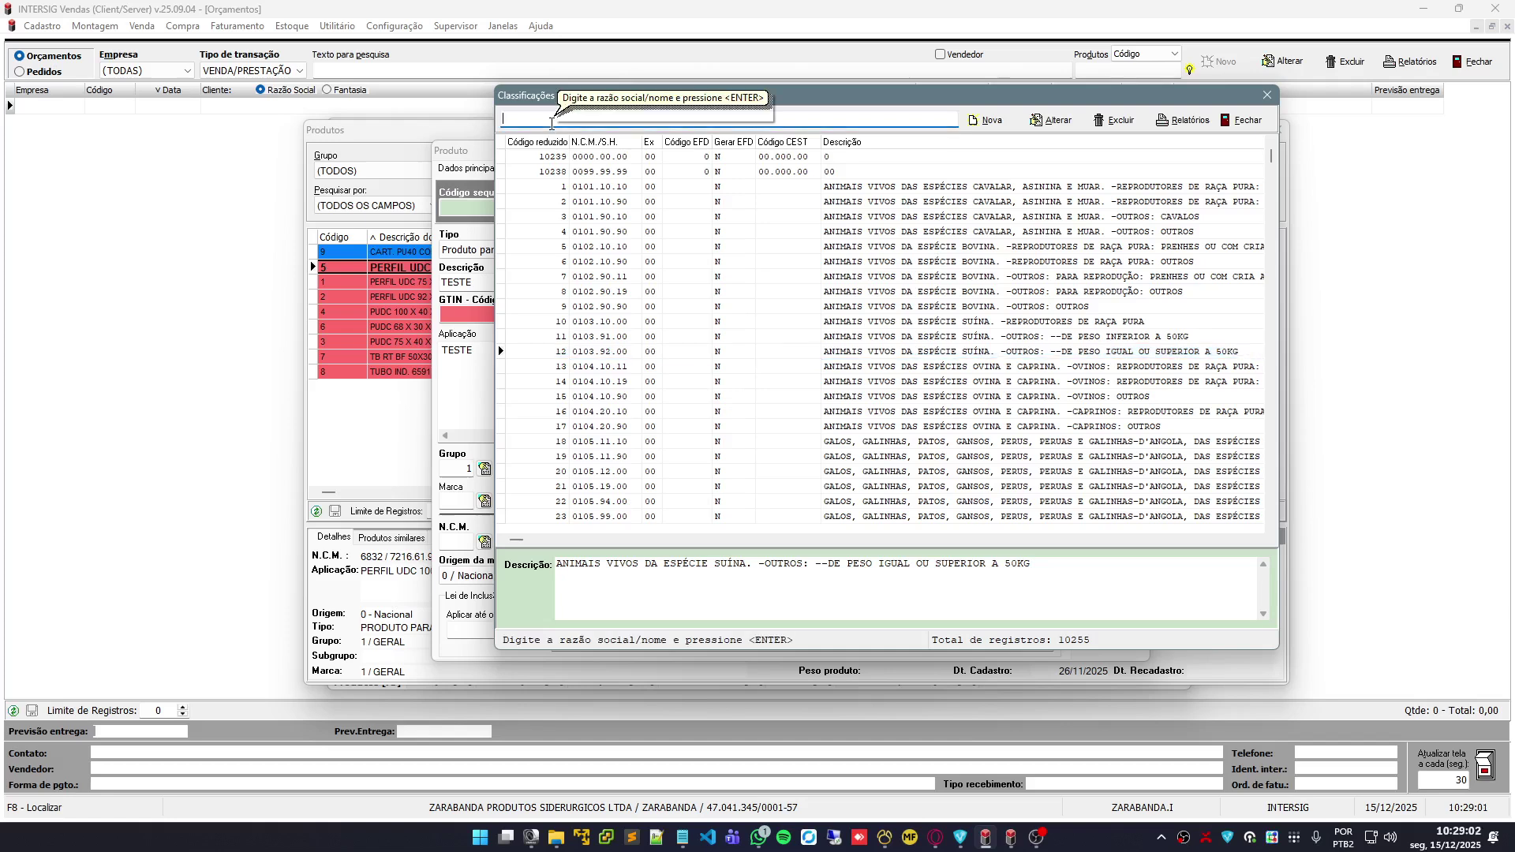
{"action": "type", "text": "01039200"}
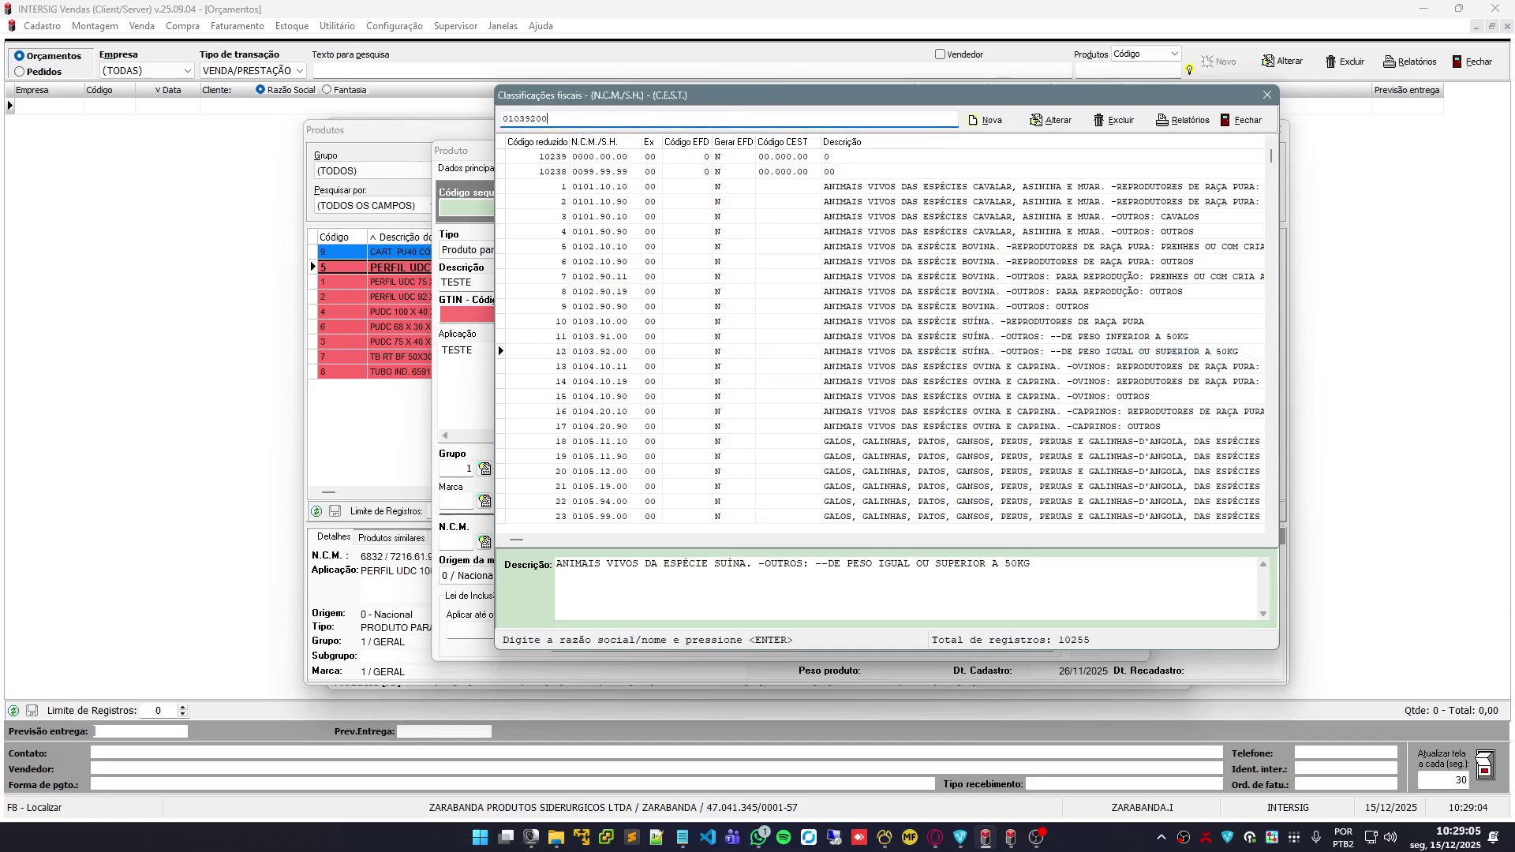
{"action": "key", "text": "Return"}
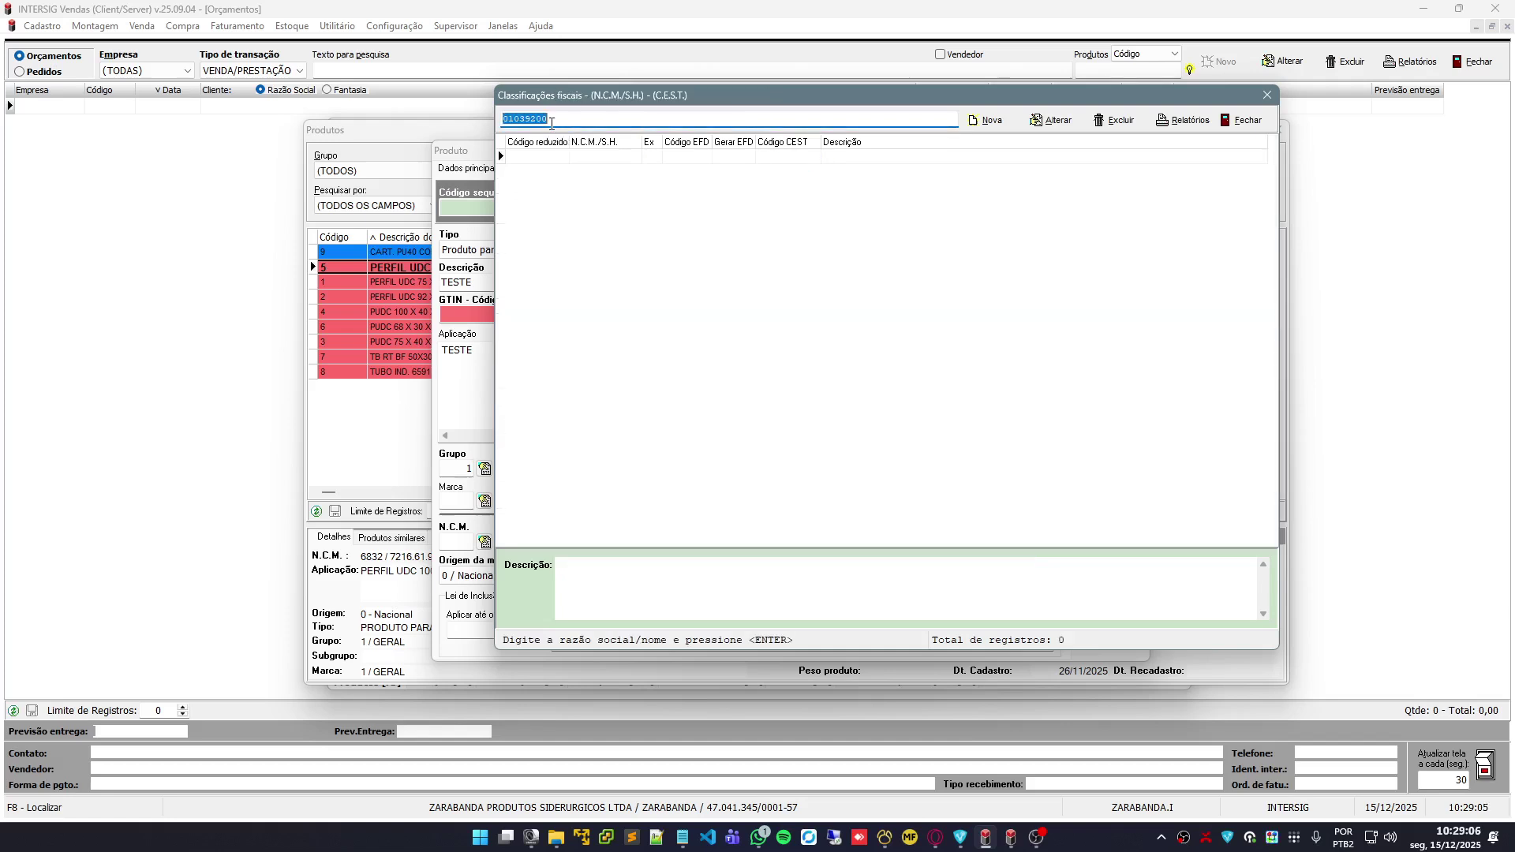
{"action": "left_click", "coordinate": [525, 119]}
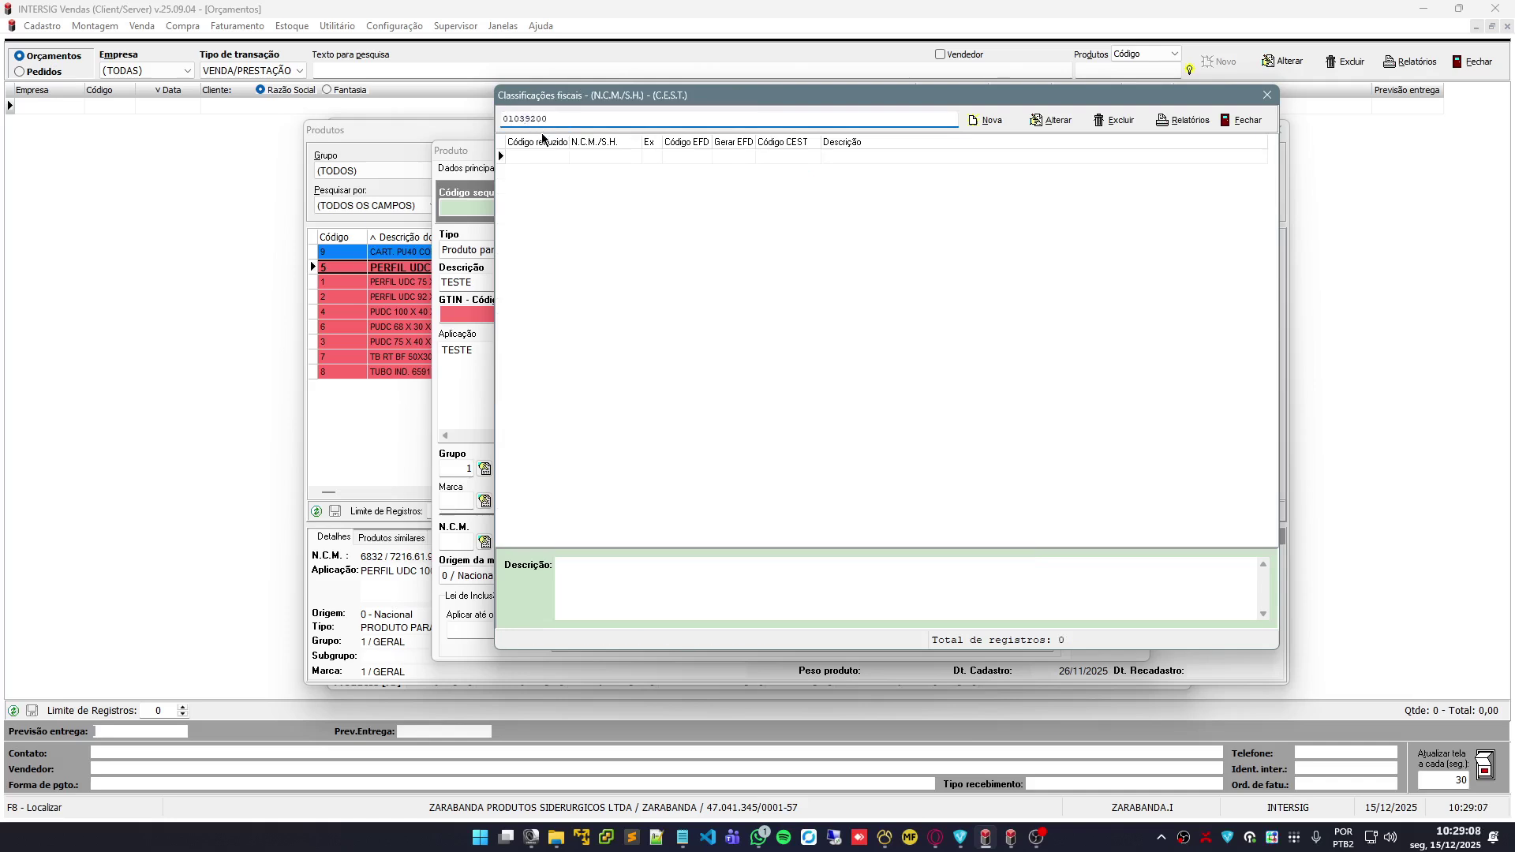
{"action": "type", "text": "."}
{"action": "left_click", "coordinate": [545, 120]}
{"action": "type", "text": "."}
{"action": "key", "text": "Return"}
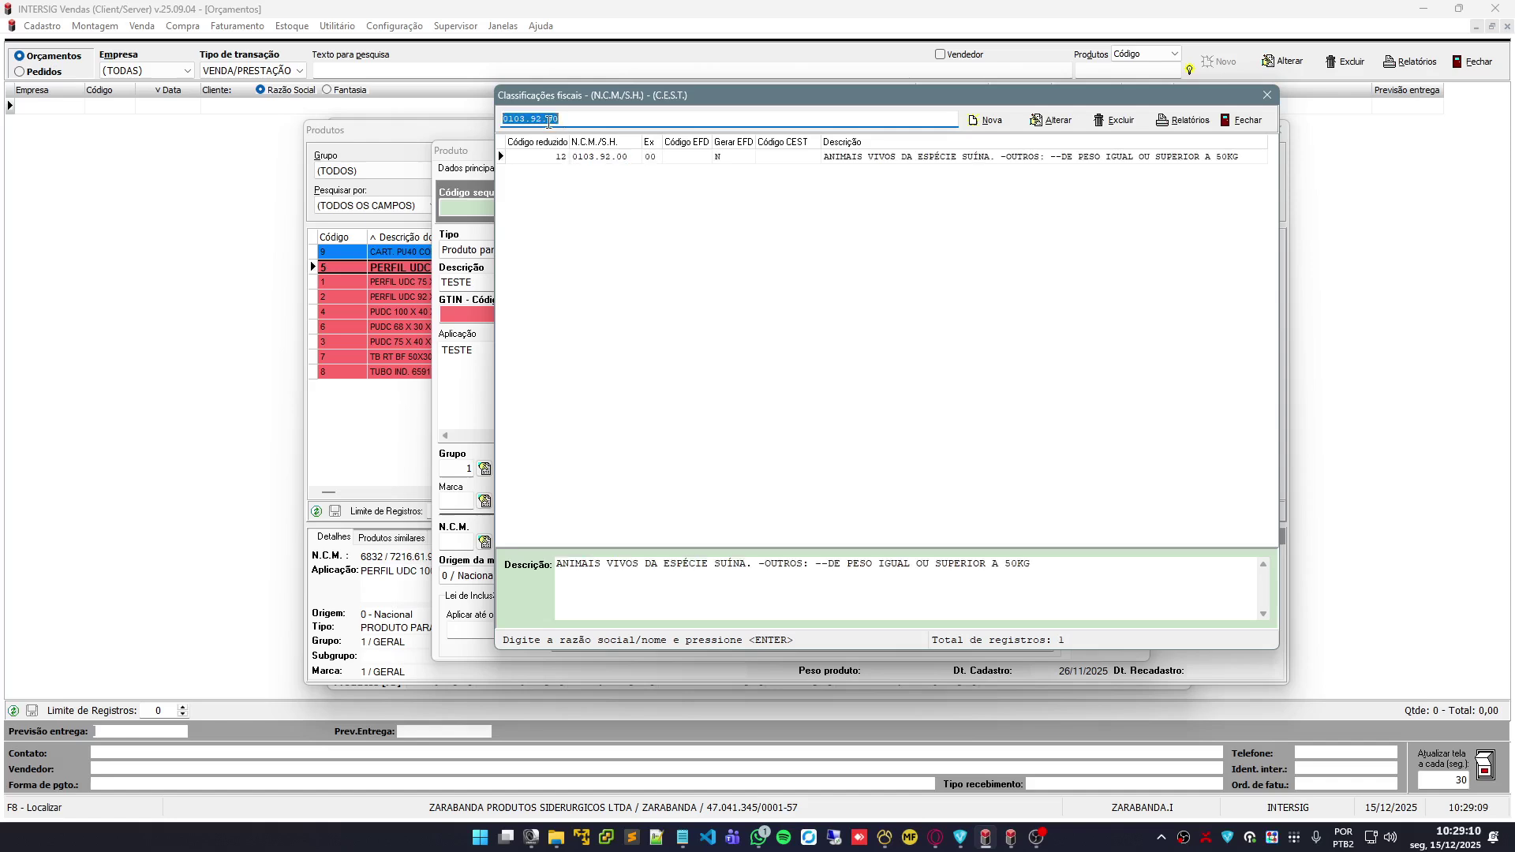
Cancel the new-classification form and assign NCM 0103.92.00 to the product
{"action": "left_click", "coordinate": [993, 120]}
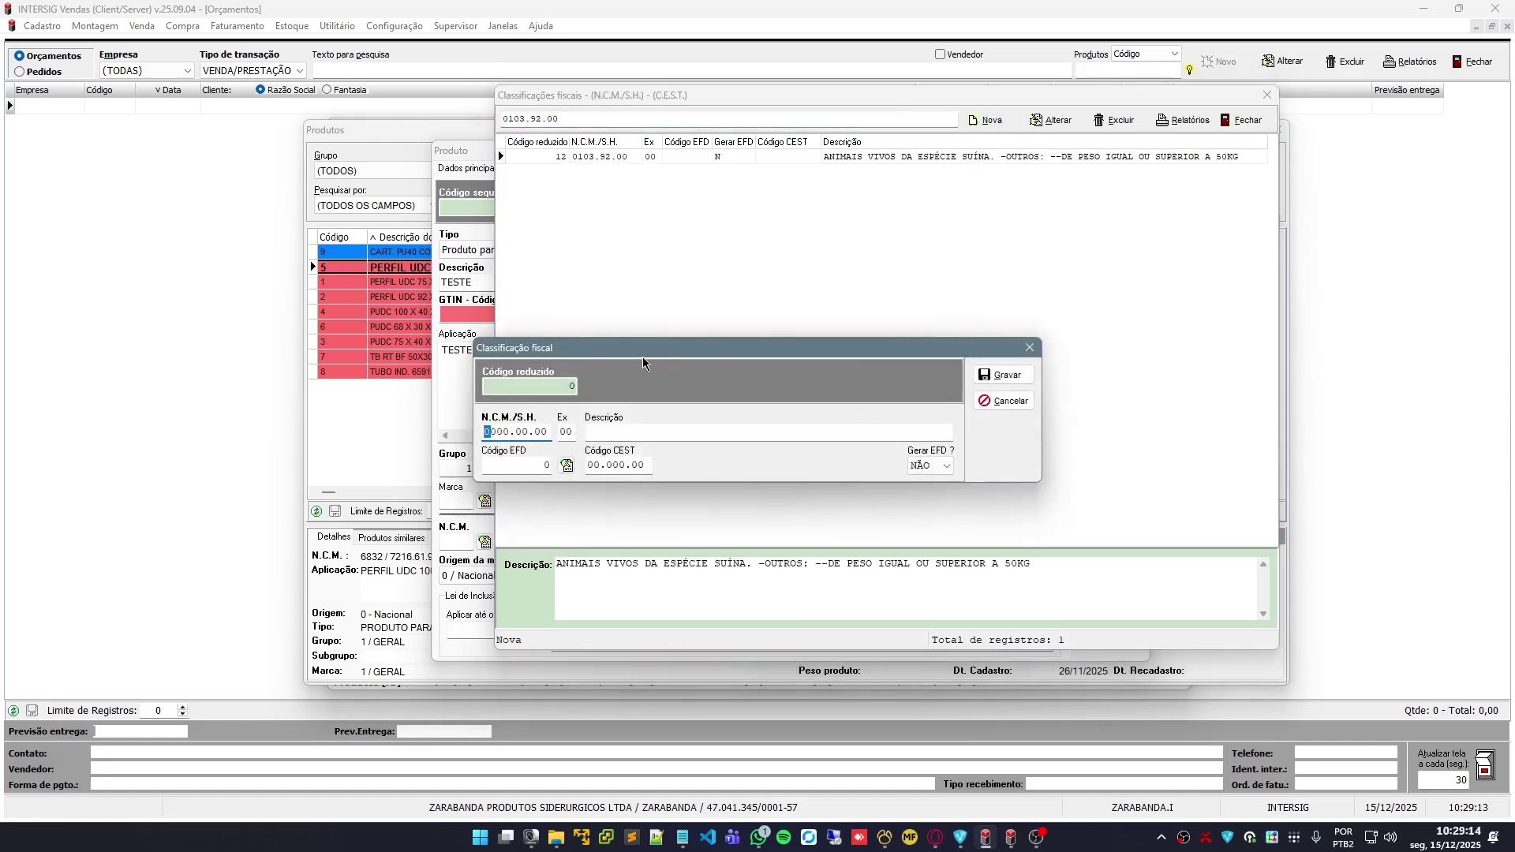
{"action": "left_click_drag", "start_coordinate": [642, 357], "coordinate": [784, 332]}
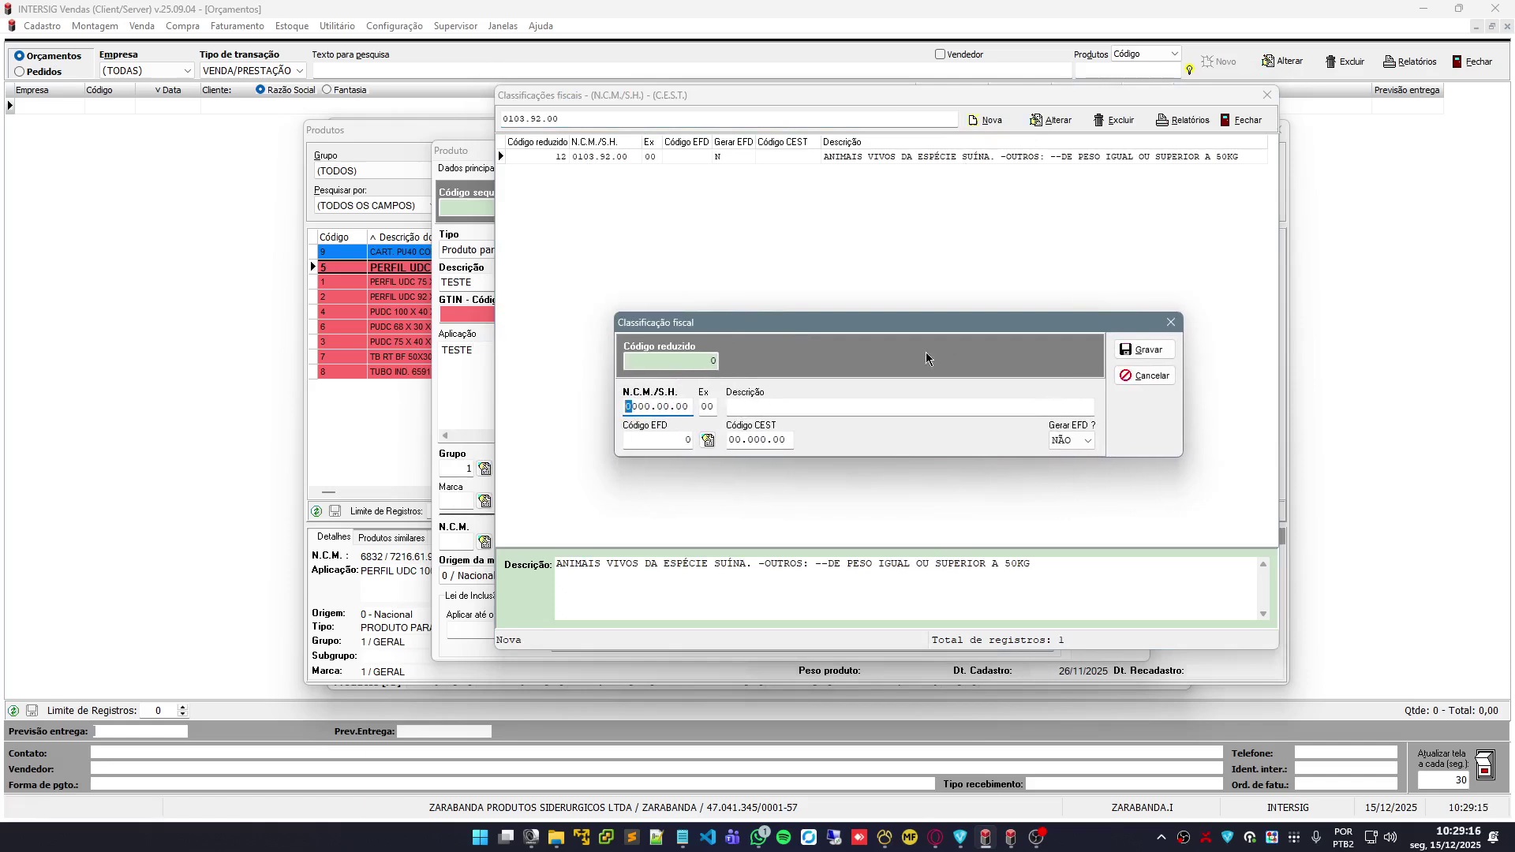
{"action": "left_click", "coordinate": [1144, 376]}
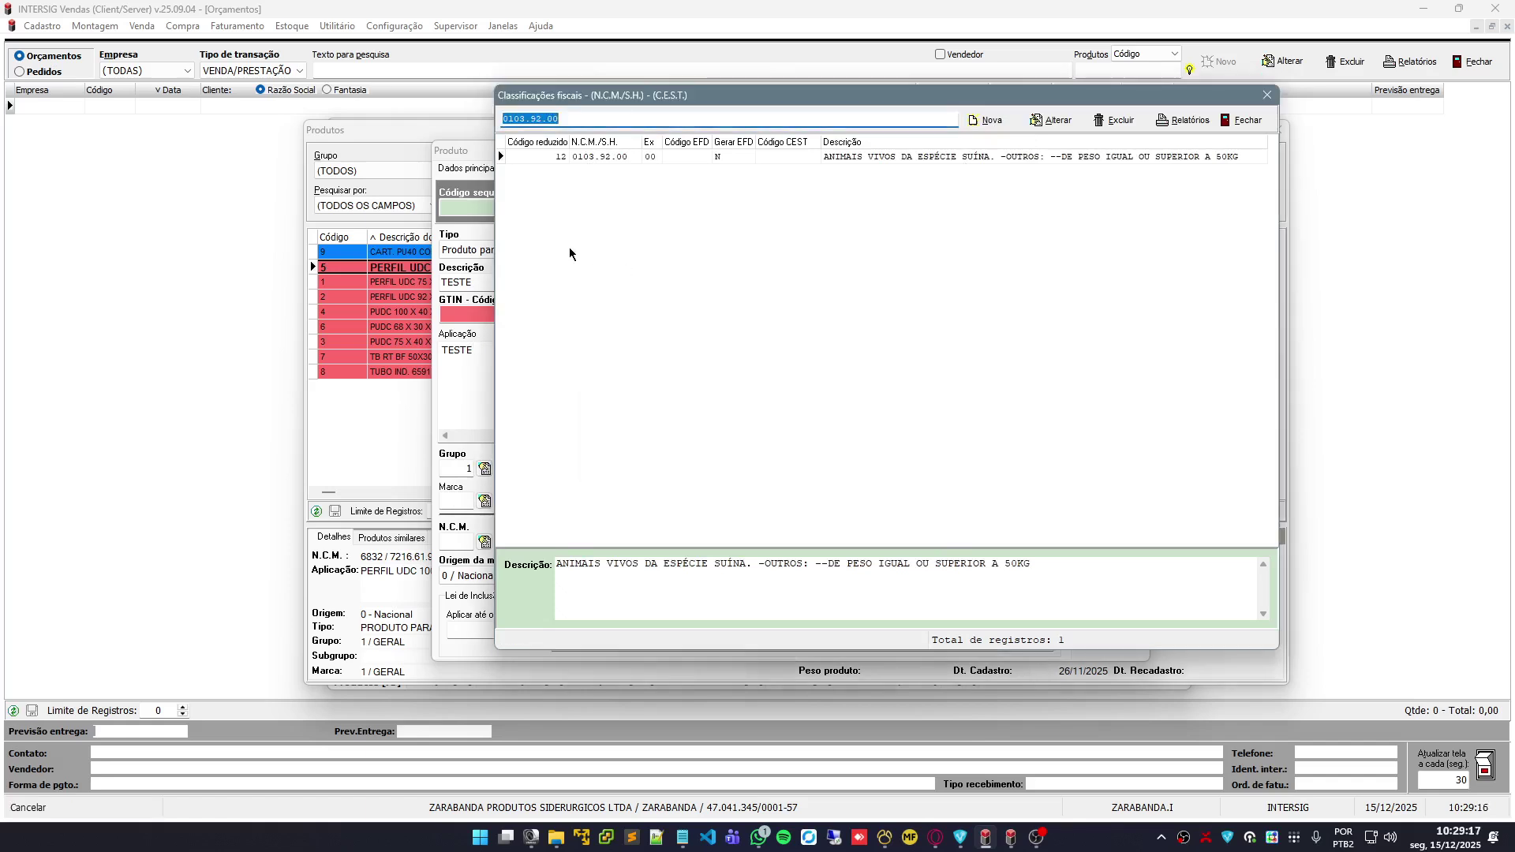
{"action": "double_click", "coordinate": [600, 157]}
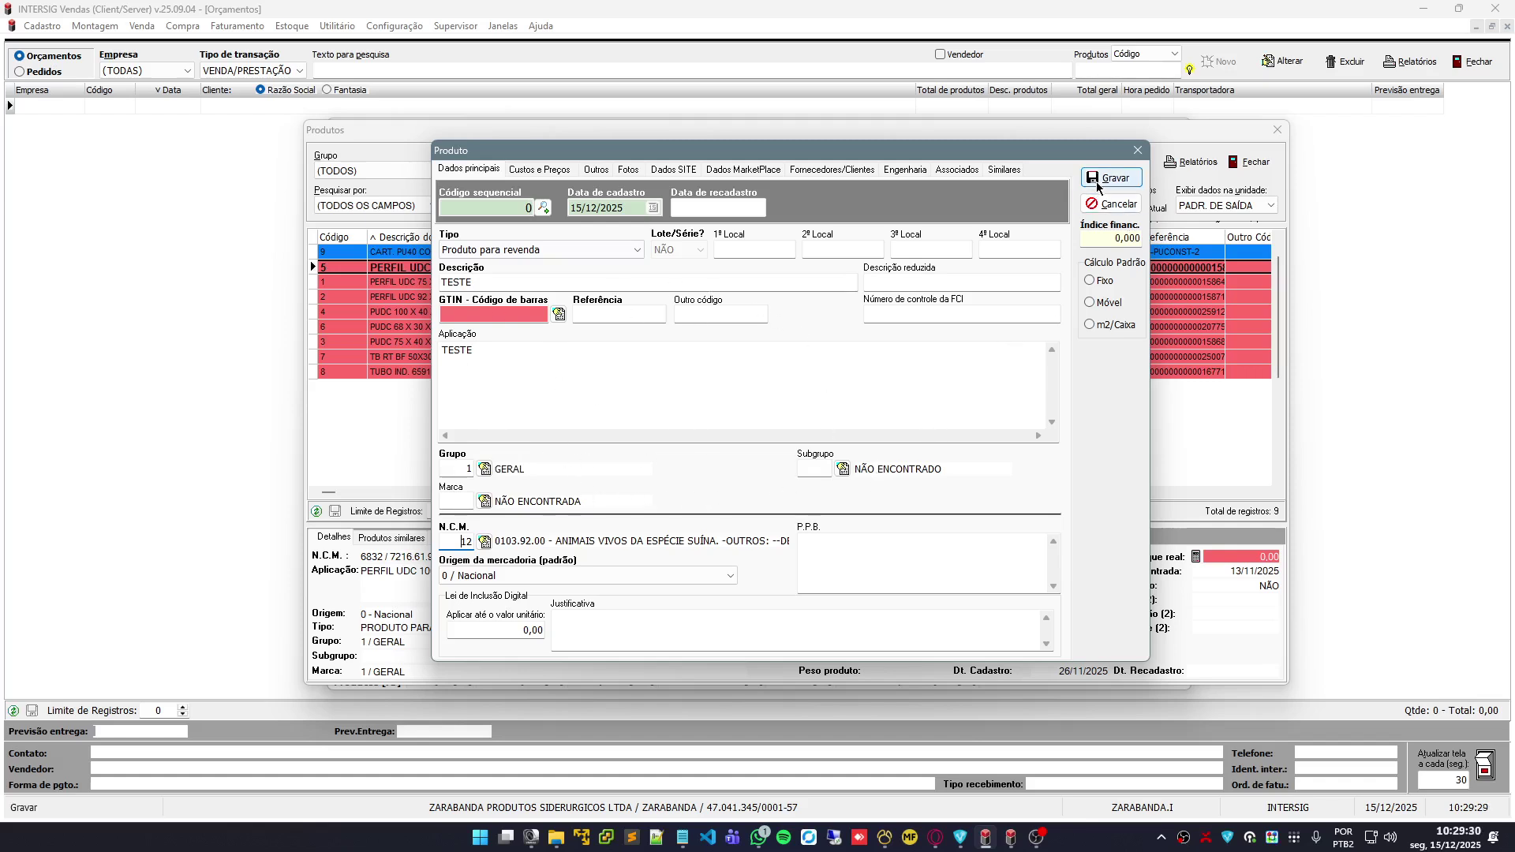
{"action": "left_click_drag", "start_coordinate": [754, 152], "coordinate": [704, 141]}
On Custos e Preços, enter 20,00 as both cost without taxes and cost with taxes
{"action": "left_click", "coordinate": [474, 163]}
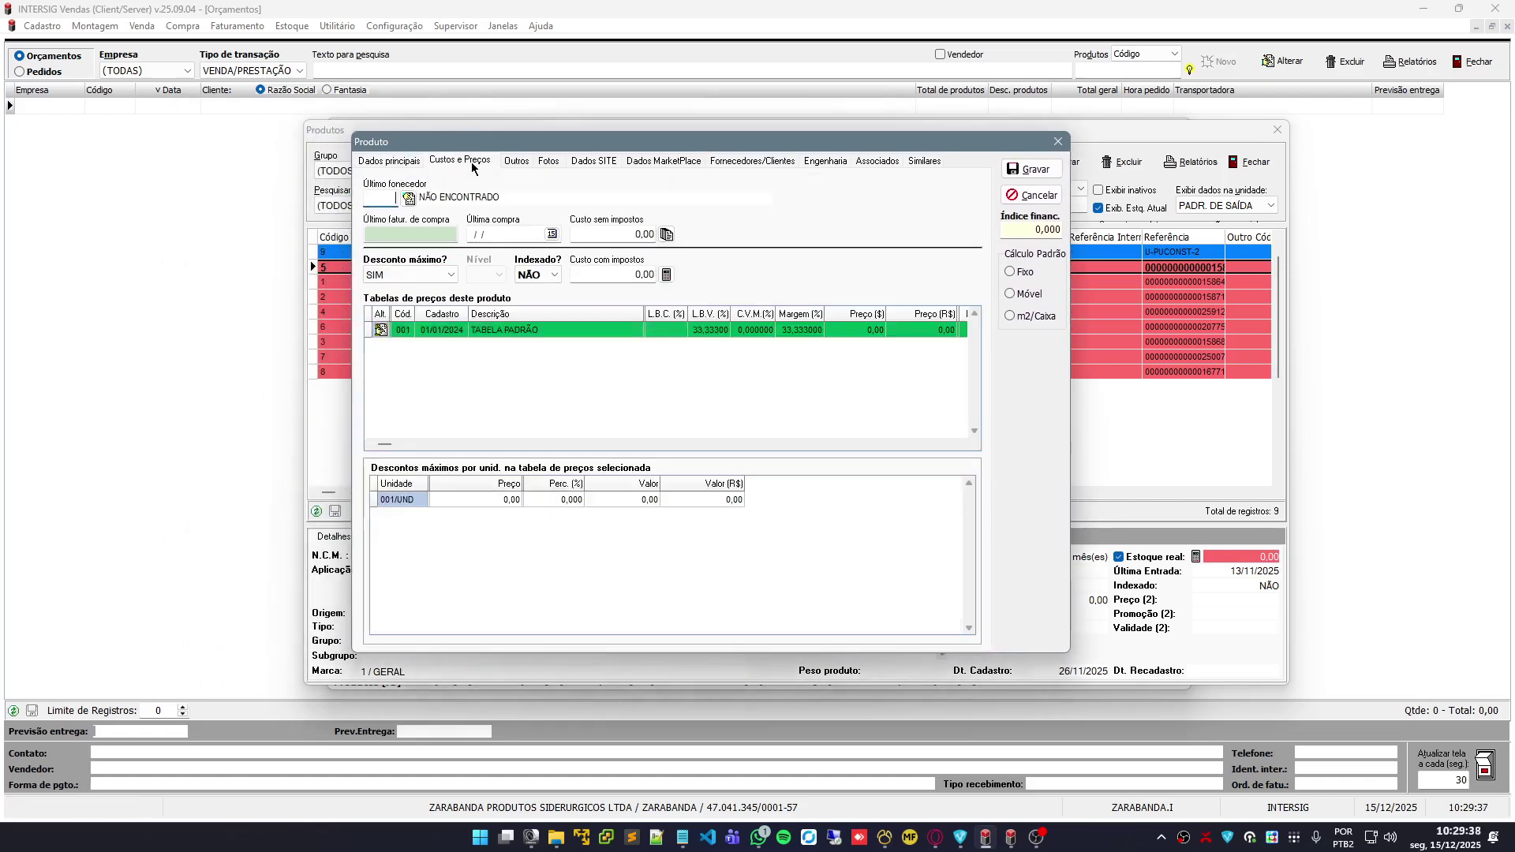
{"action": "left_click", "coordinate": [593, 238]}
{"action": "double_click", "coordinate": [639, 235]}
{"action": "type", "text": "20"}
{"action": "double_click", "coordinate": [639, 275]}
{"action": "type", "text": "20"}
{"action": "left_click", "coordinate": [646, 235]}
{"action": "left_click", "coordinate": [387, 329]}
In TABELA PADRÃO, set L.B.V. to 50 and overwrite the selling price with 49,90
{"action": "left_click", "coordinate": [388, 329]}
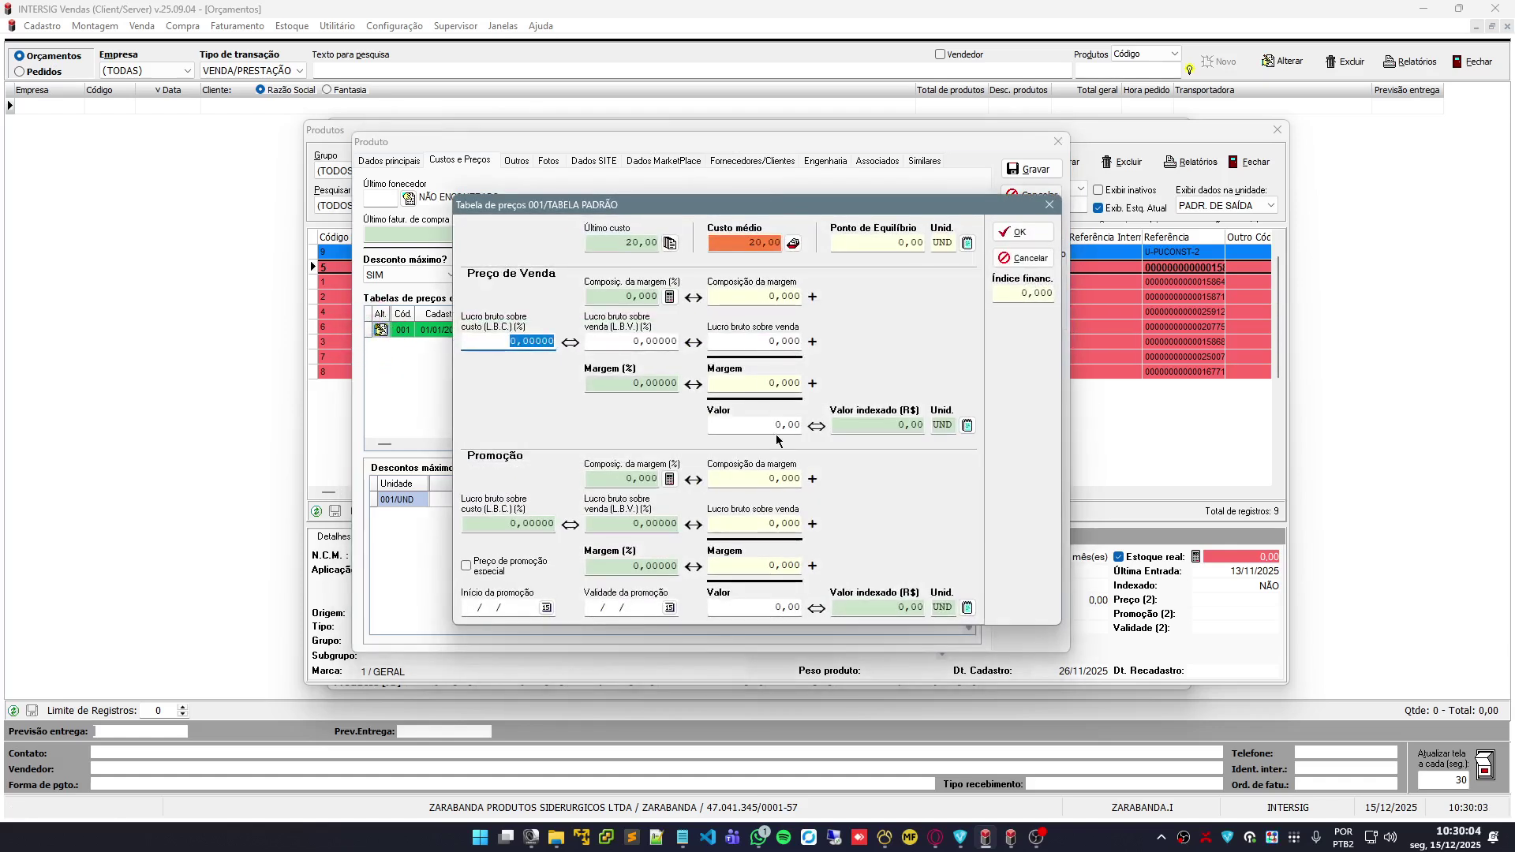
{"action": "left_click", "coordinate": [630, 346]}
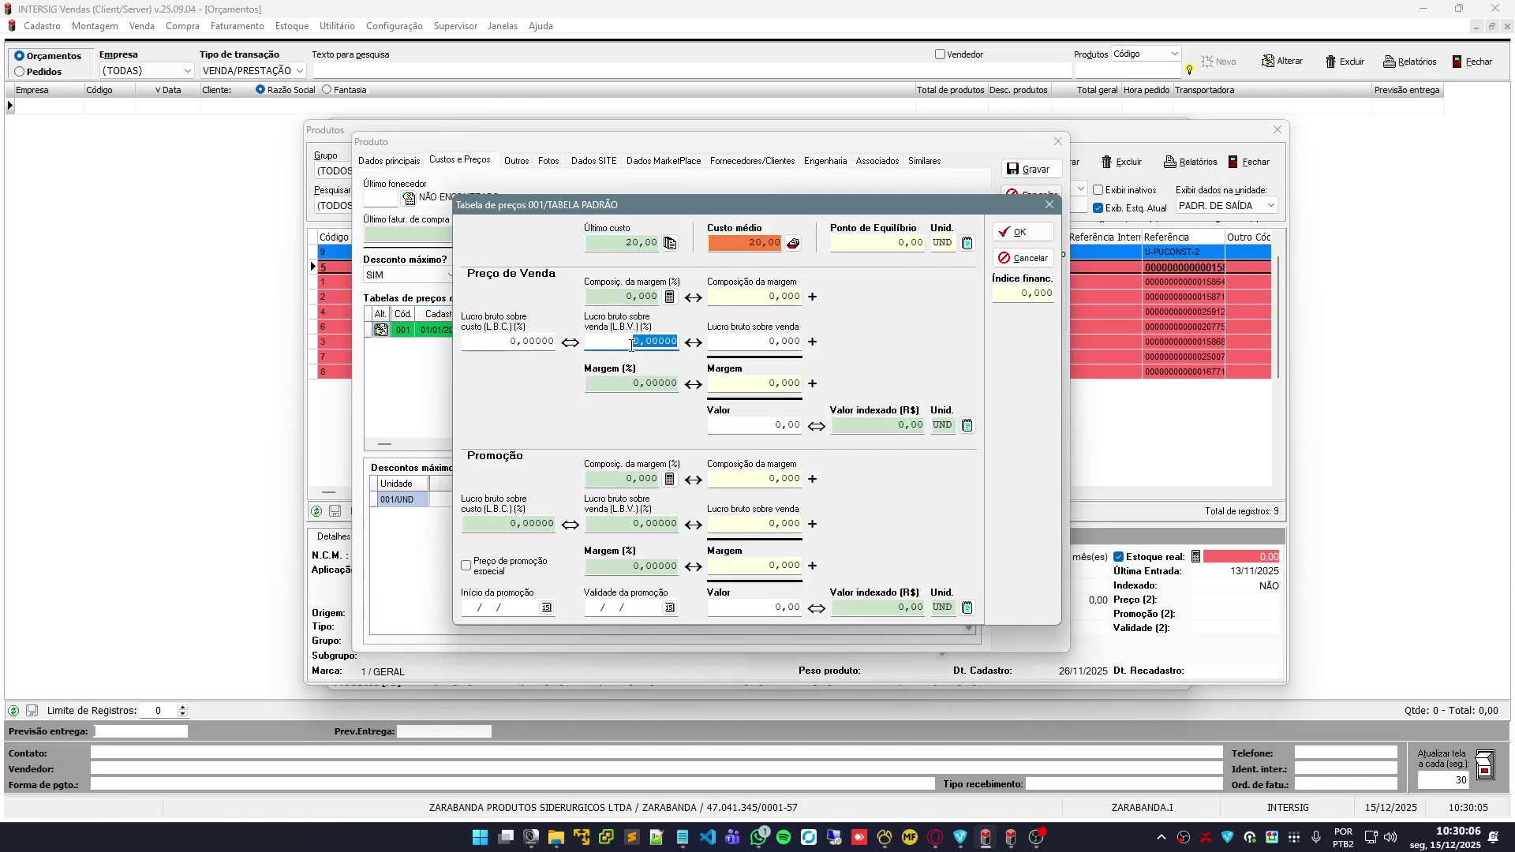
{"action": "type", "text": "50"}
{"action": "left_click", "coordinate": [775, 430]}
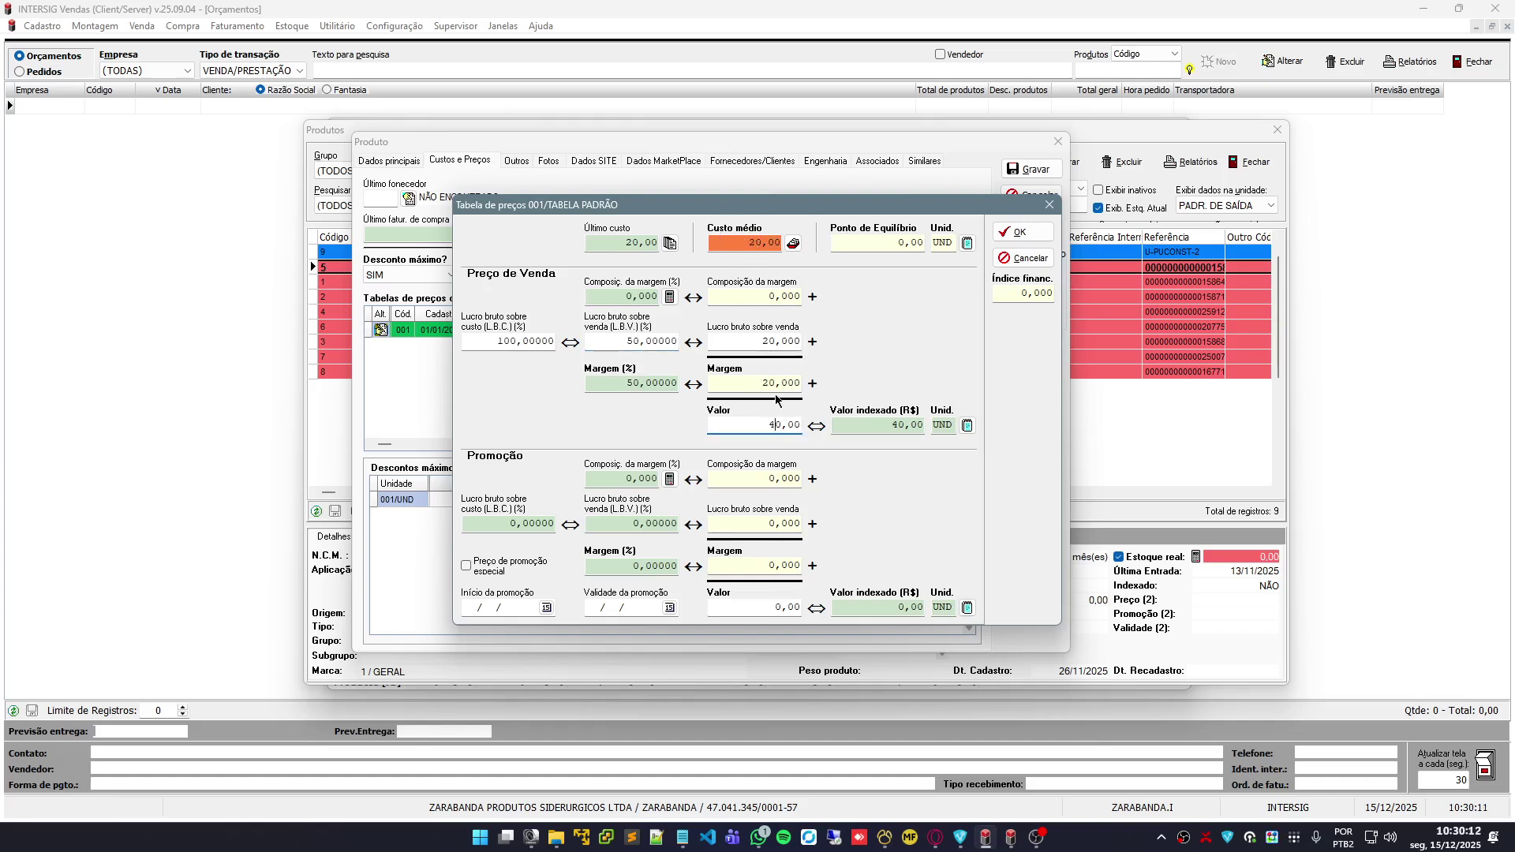
{"action": "double_click", "coordinate": [770, 426]}
{"action": "type", "text": "49,90"}
{"action": "left_click", "coordinate": [1006, 235]}
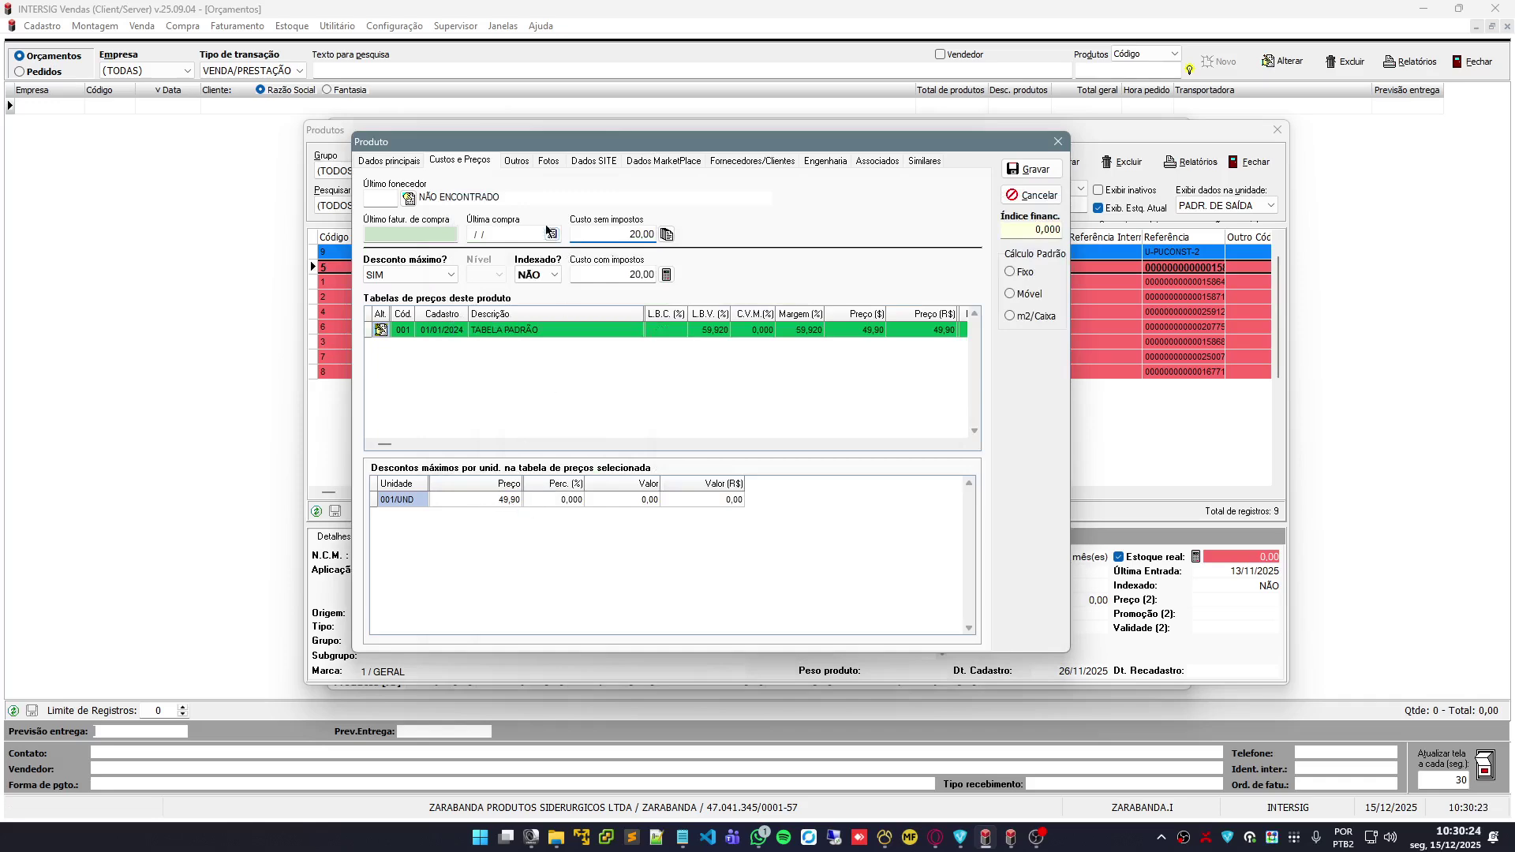
{"action": "left_click_drag", "start_coordinate": [565, 143], "coordinate": [641, 121]}
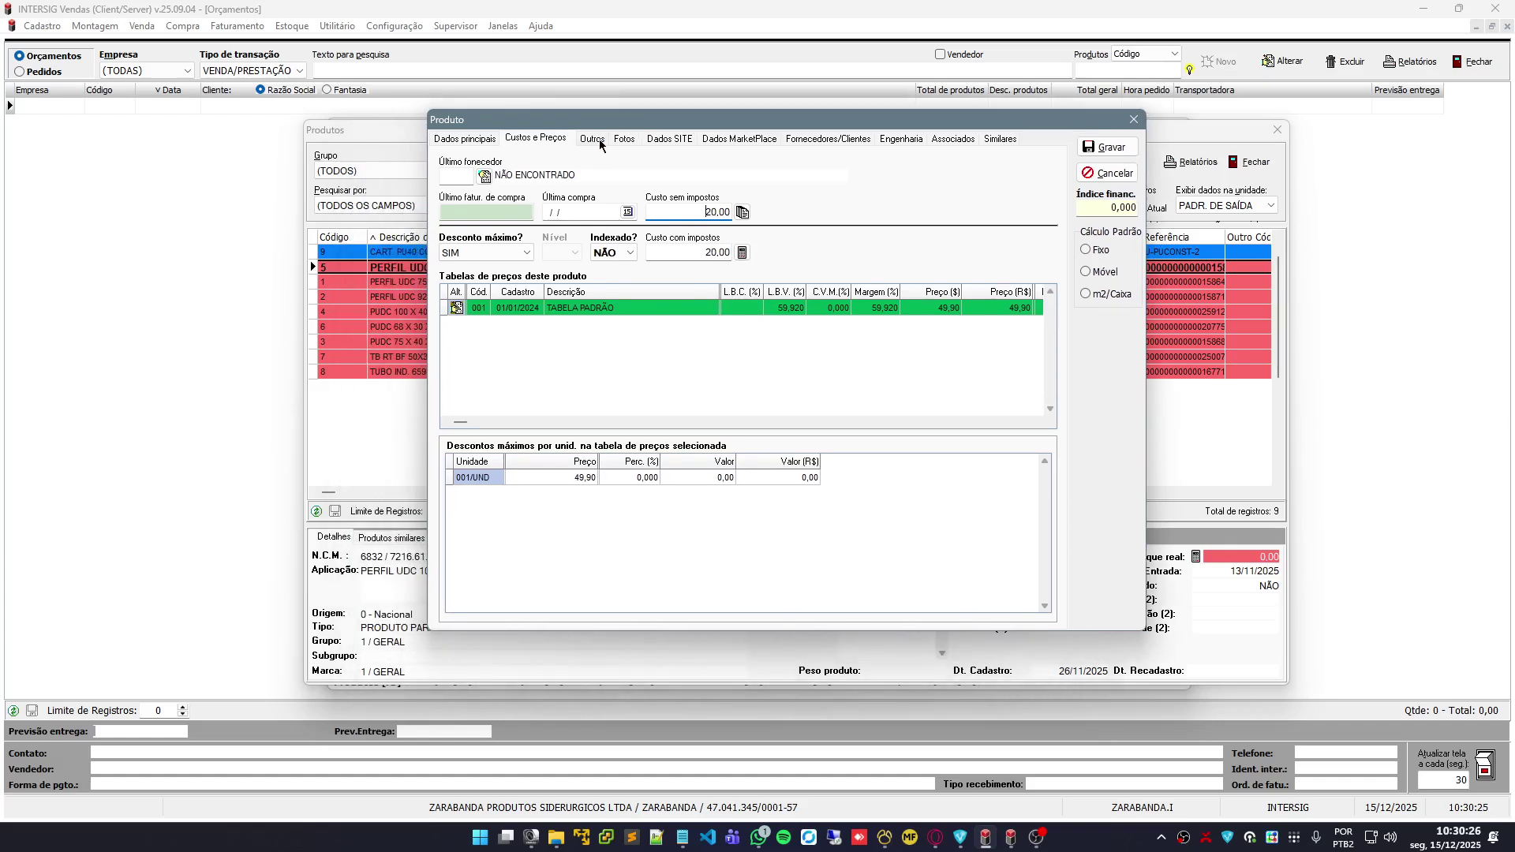
On the Outros tab, rename unit 001 to METROS with abbreviation MT
{"action": "left_click", "coordinate": [592, 139]}
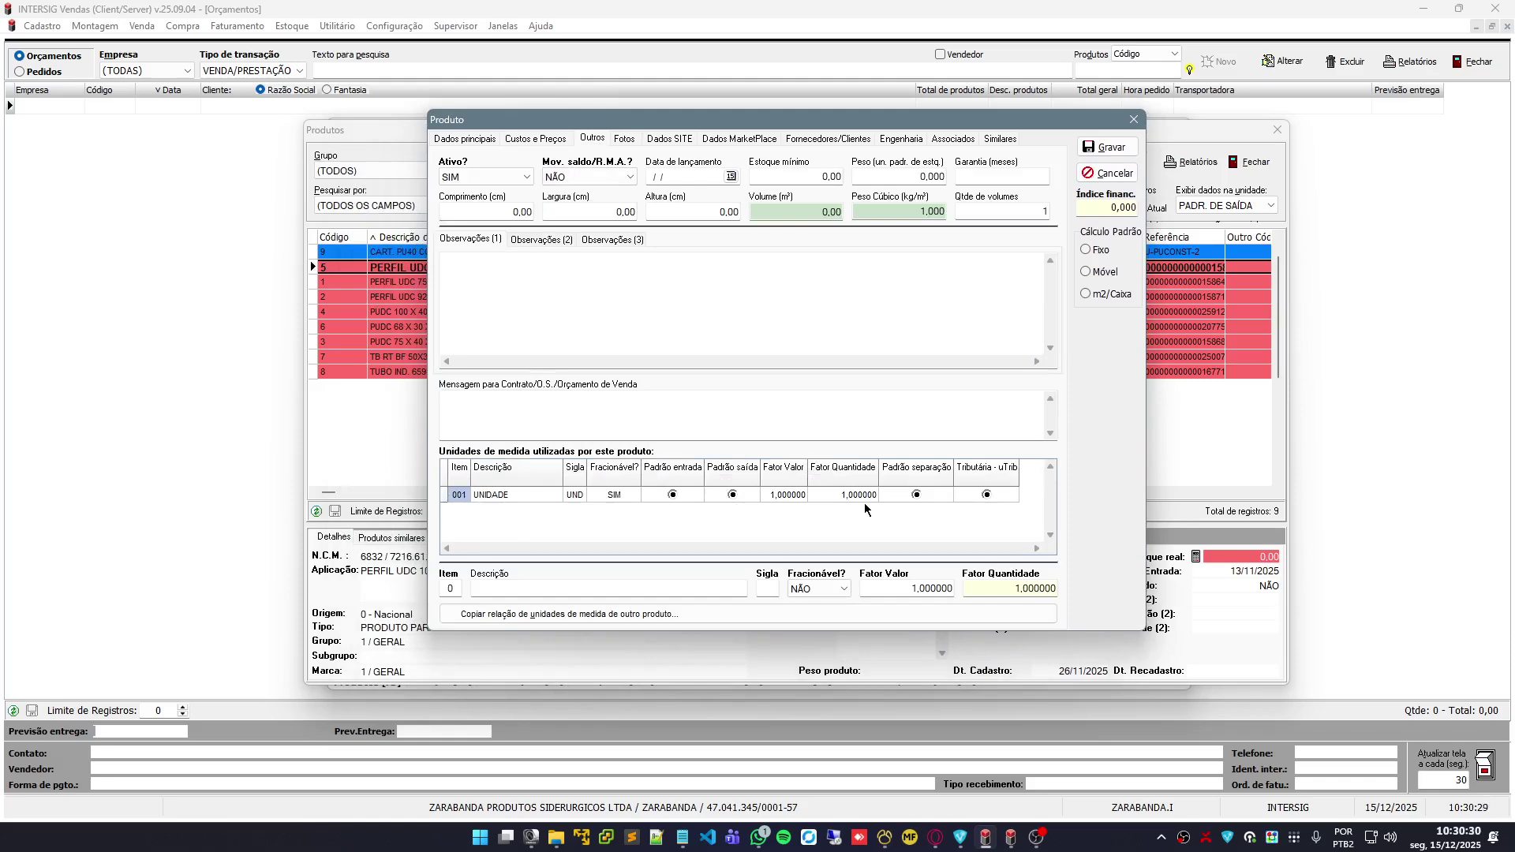
{"action": "left_click", "coordinate": [525, 502]}
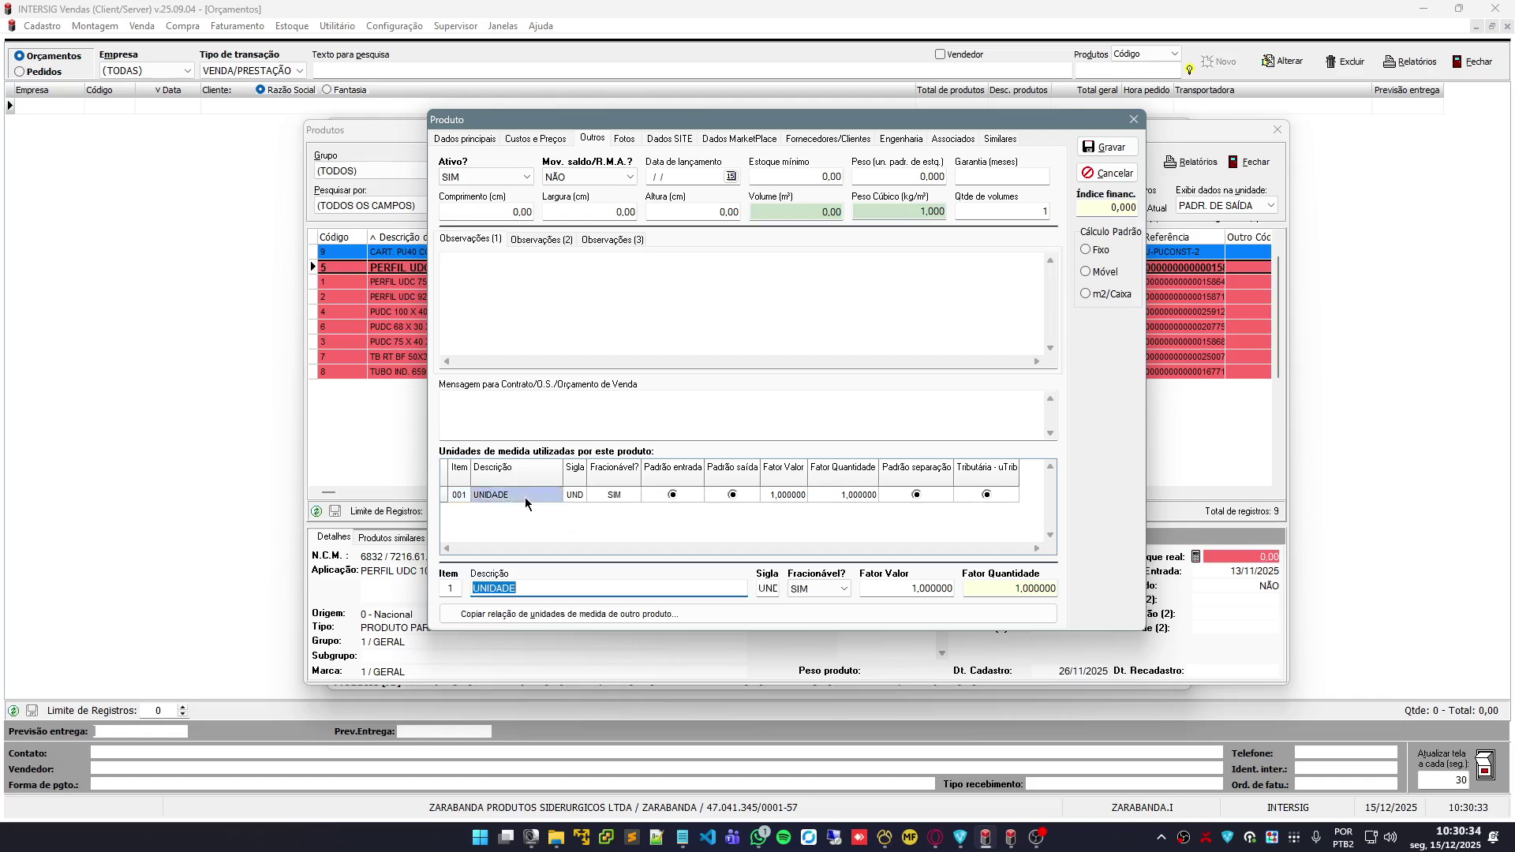
{"action": "double_click", "coordinate": [531, 595]}
{"action": "type", "text": "METROS"}
{"action": "key", "text": "Tab"}
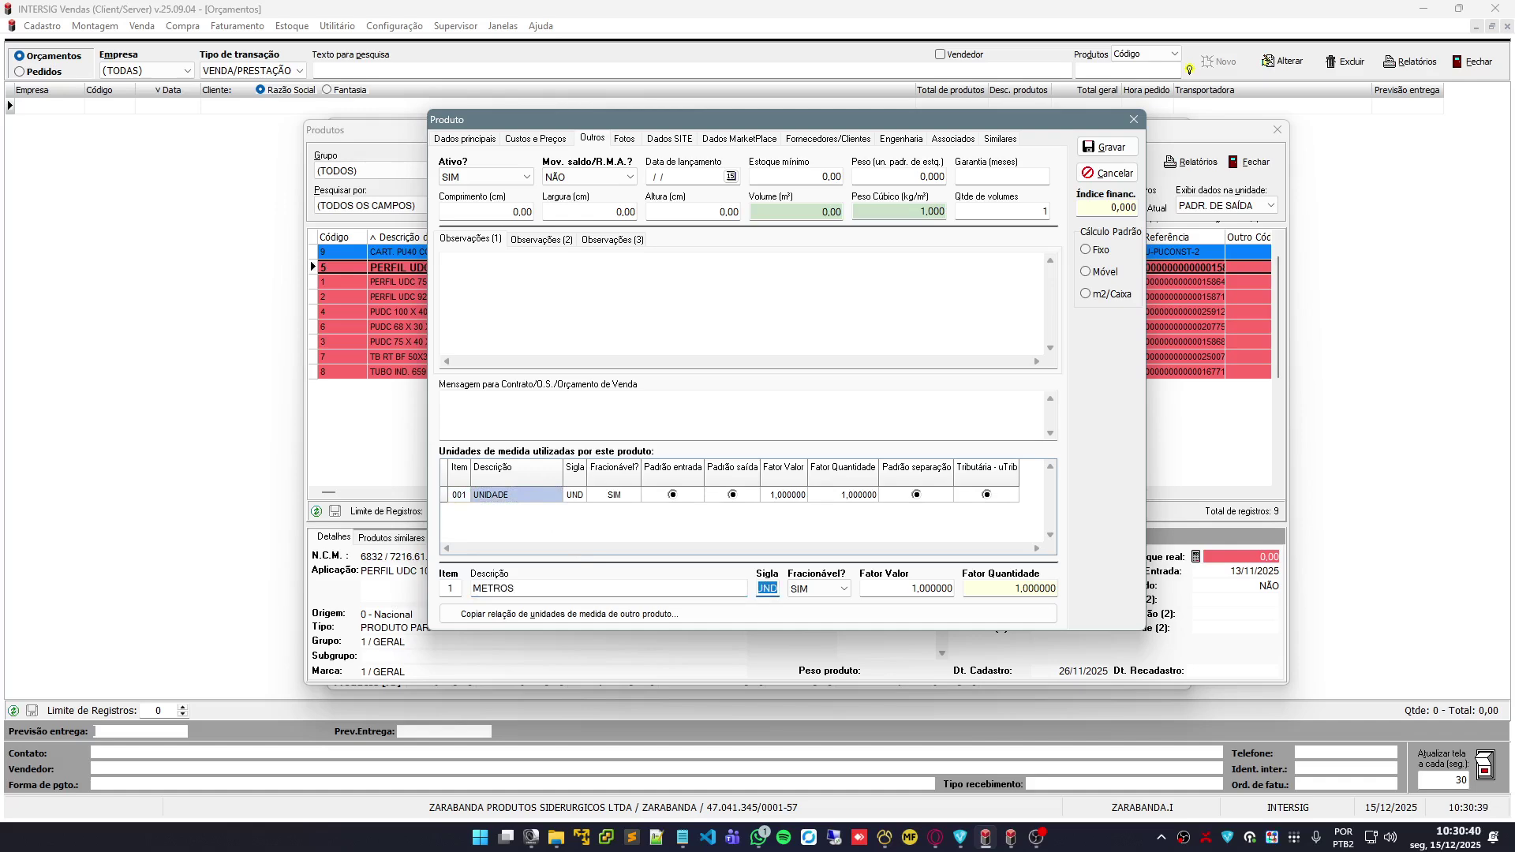
{"action": "type", "text": "MT"}
{"action": "key", "text": "Tab"}
{"action": "key", "text": "Tab"}
{"action": "key", "text": "Tab"}
{"action": "key", "text": "Return"}
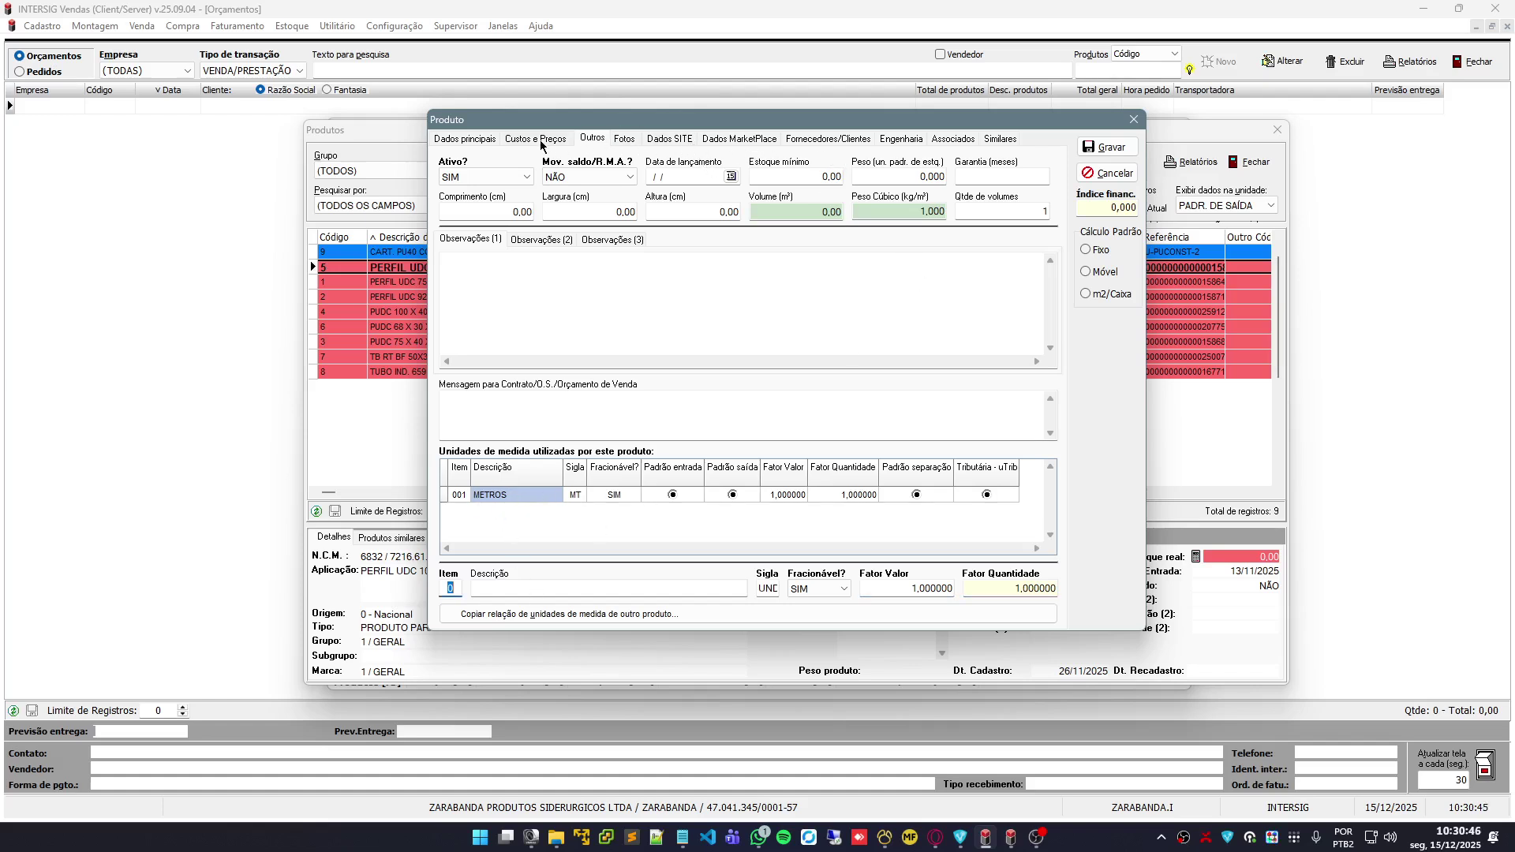
Review the product's tabs and save the new TESTE product
{"action": "left_click", "coordinate": [829, 139]}
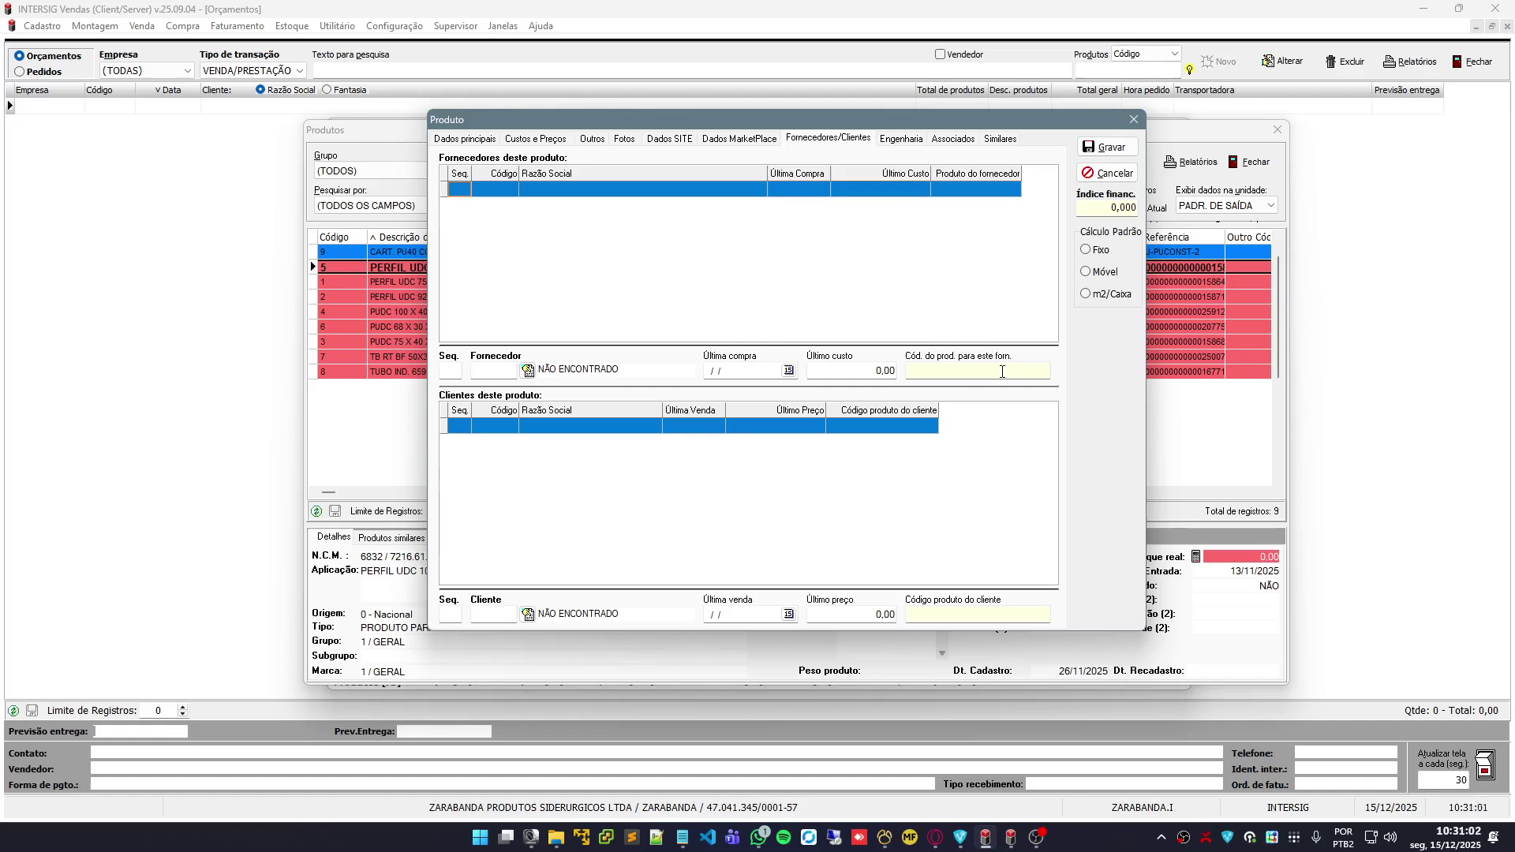
{"action": "left_click", "coordinate": [487, 140]}
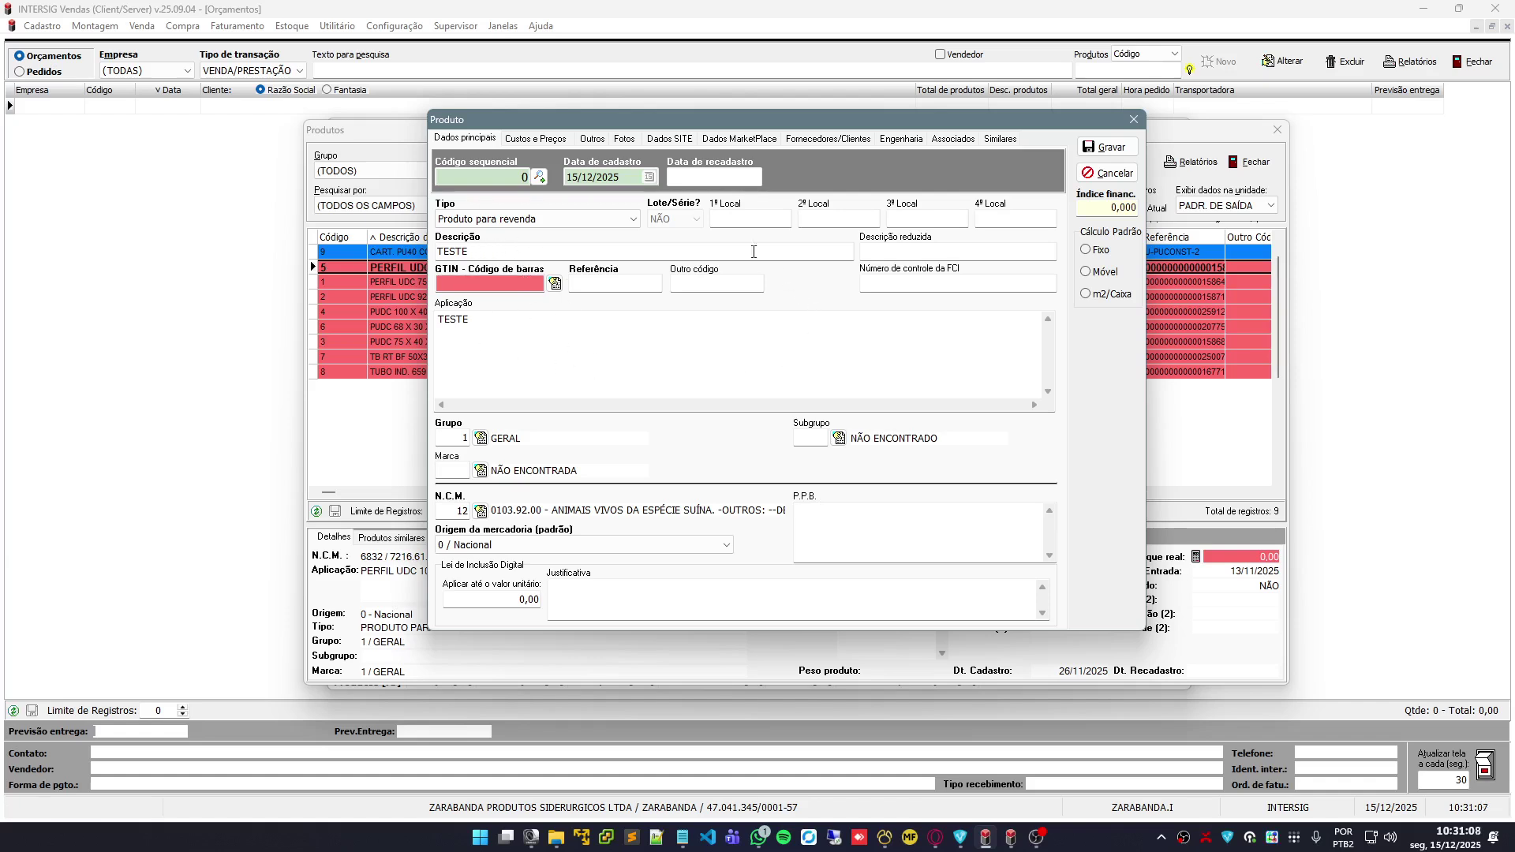
{"action": "left_click", "coordinate": [529, 139]}
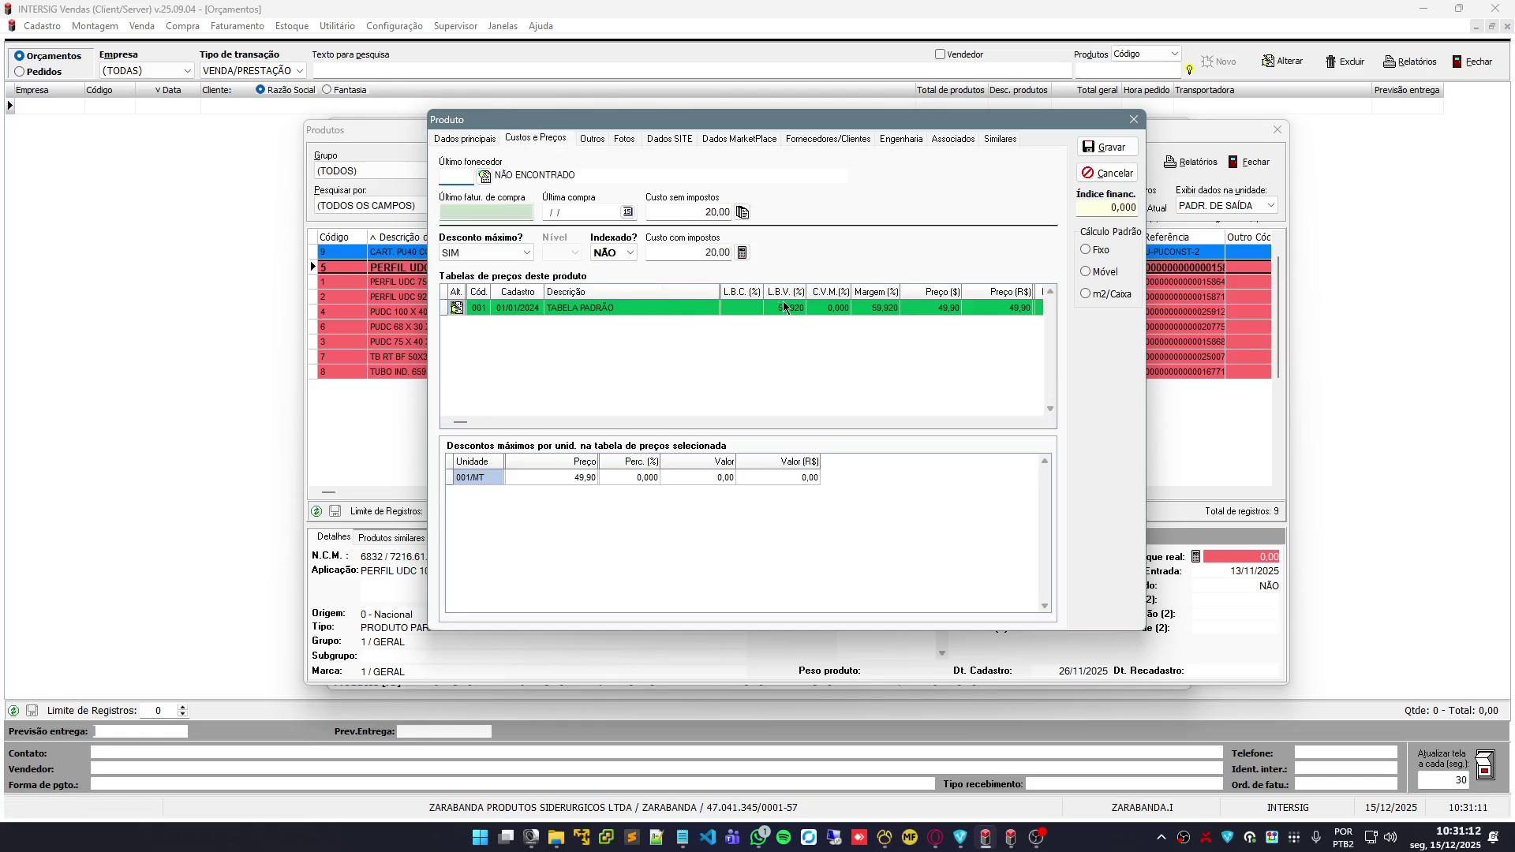
{"action": "left_click", "coordinate": [598, 140]}
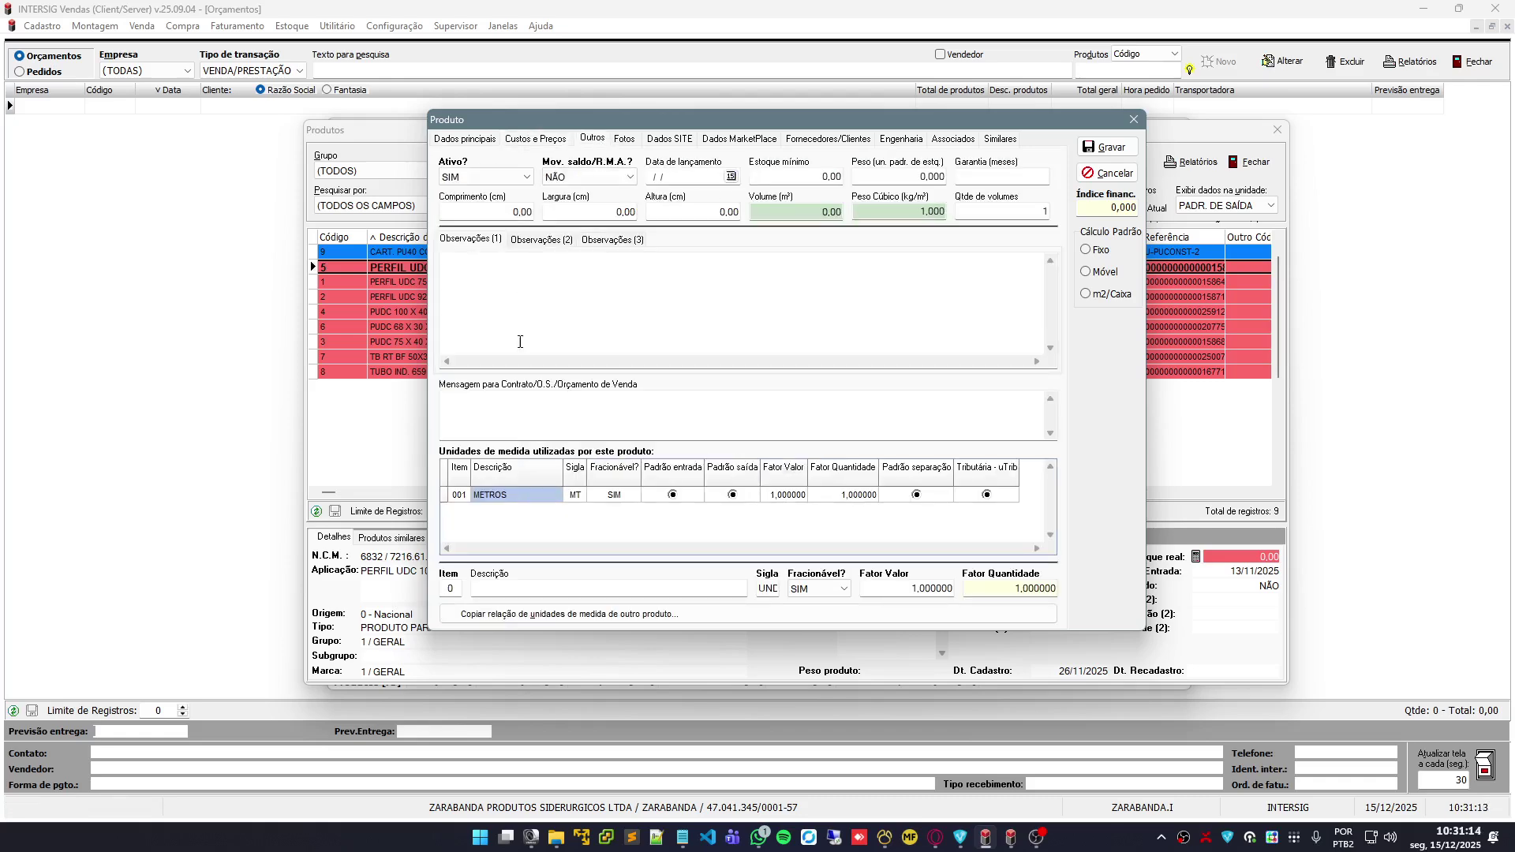
{"action": "left_click", "coordinate": [1111, 149]}
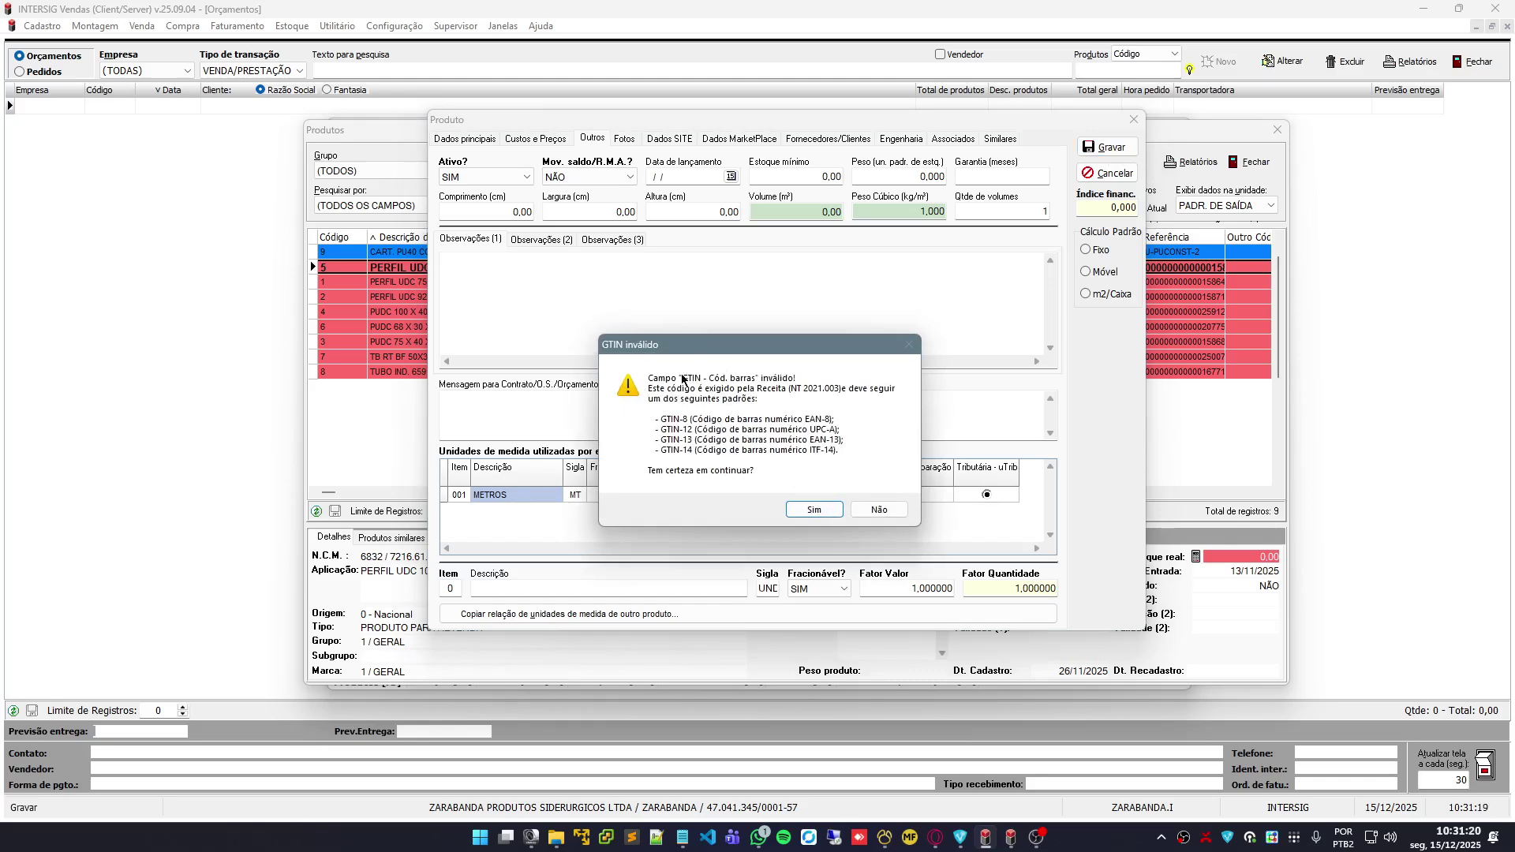
Accept the invalid GTIN warning, then check and select TESTE (code 10) in the Produtos list
{"action": "left_click_drag", "start_coordinate": [709, 345], "coordinate": [735, 309]}
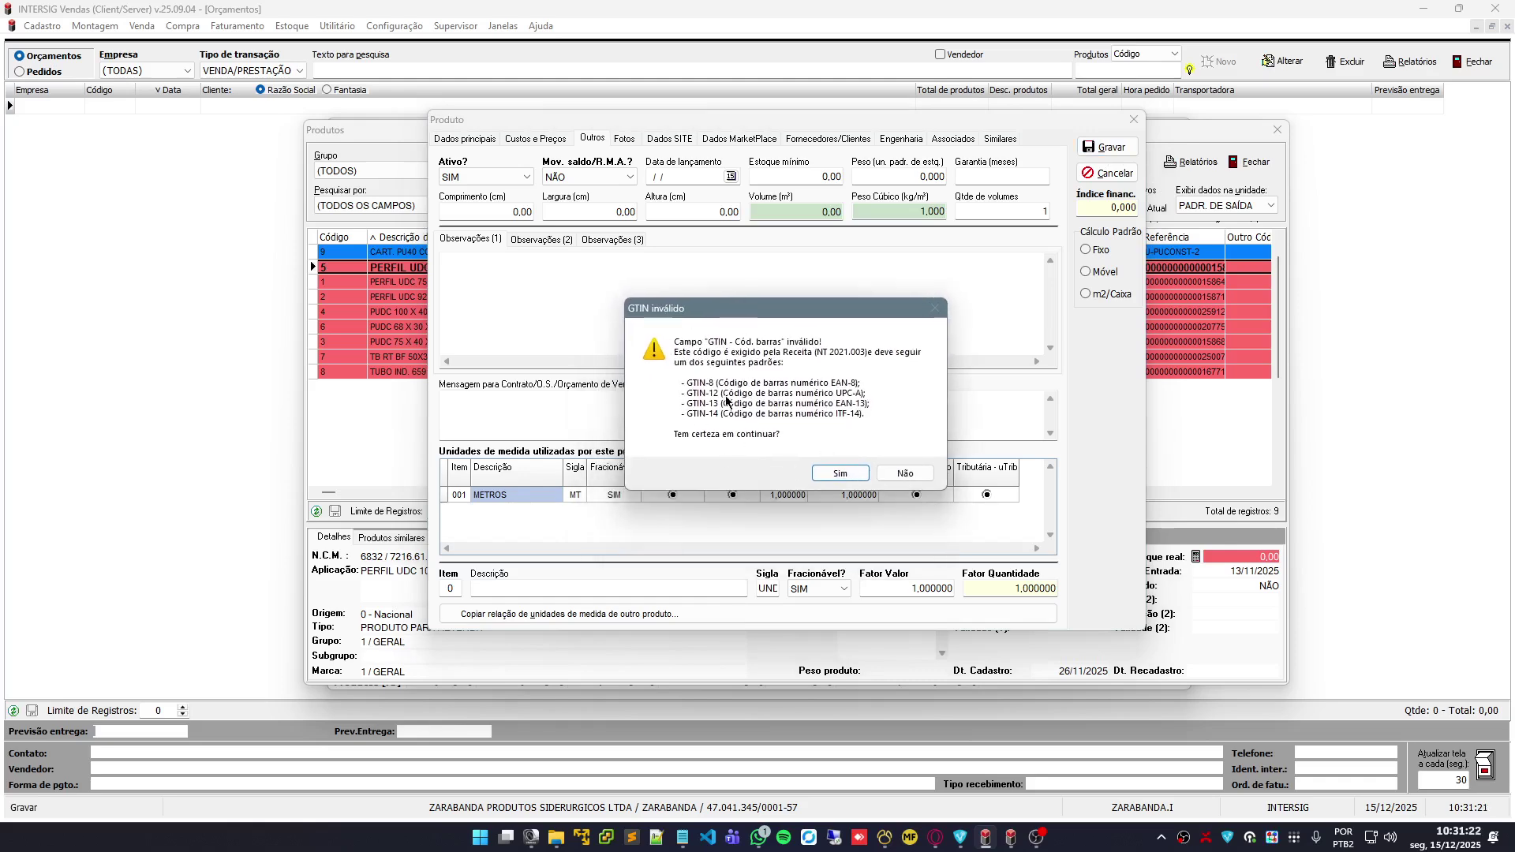
{"action": "left_click", "coordinate": [846, 474]}
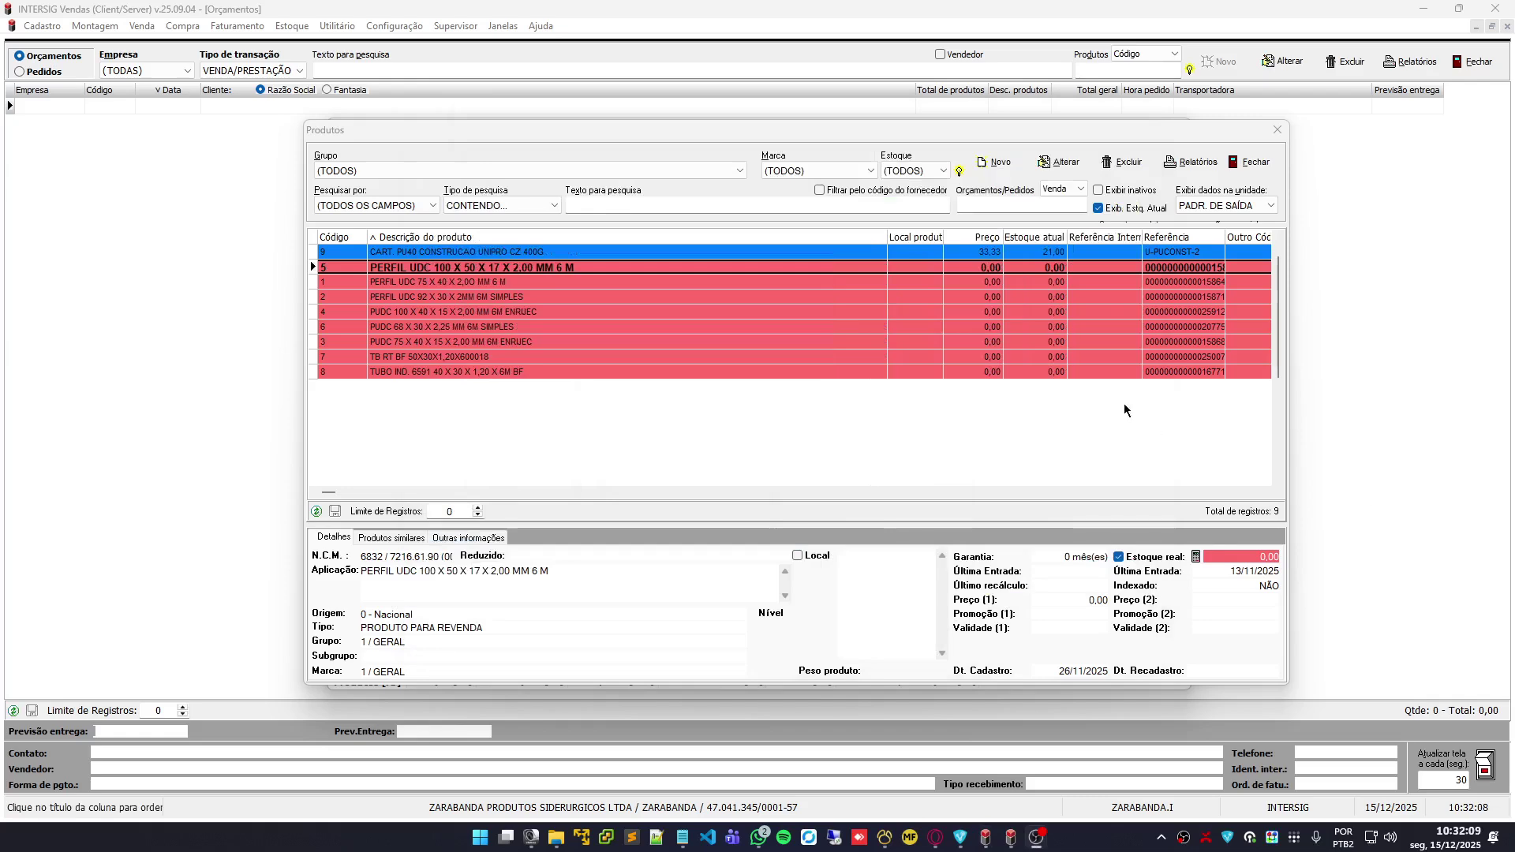
{"action": "left_click", "coordinate": [627, 206]}
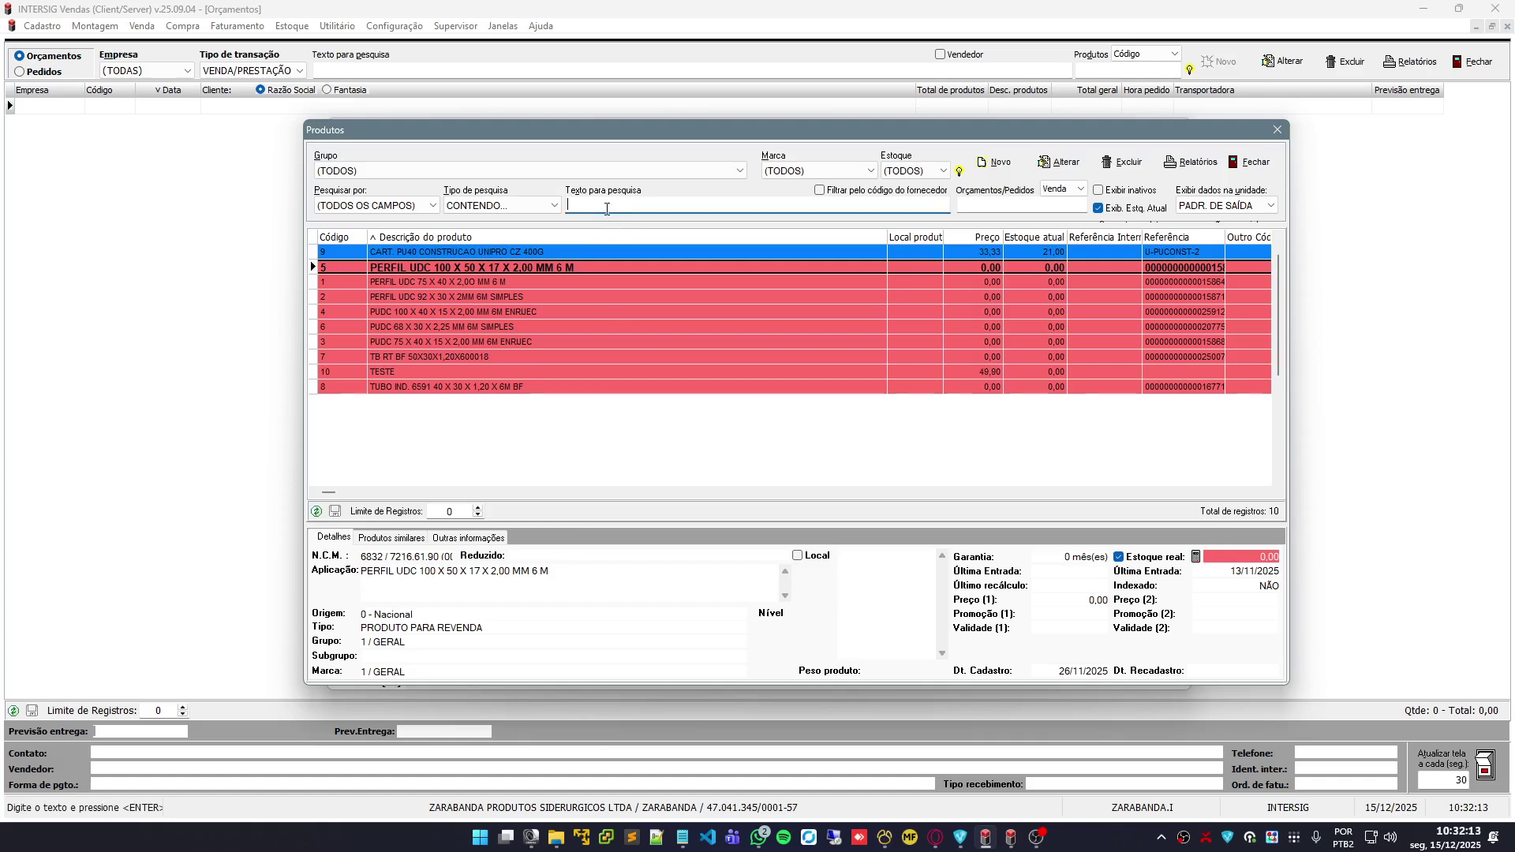
{"action": "left_click", "coordinate": [399, 375]}
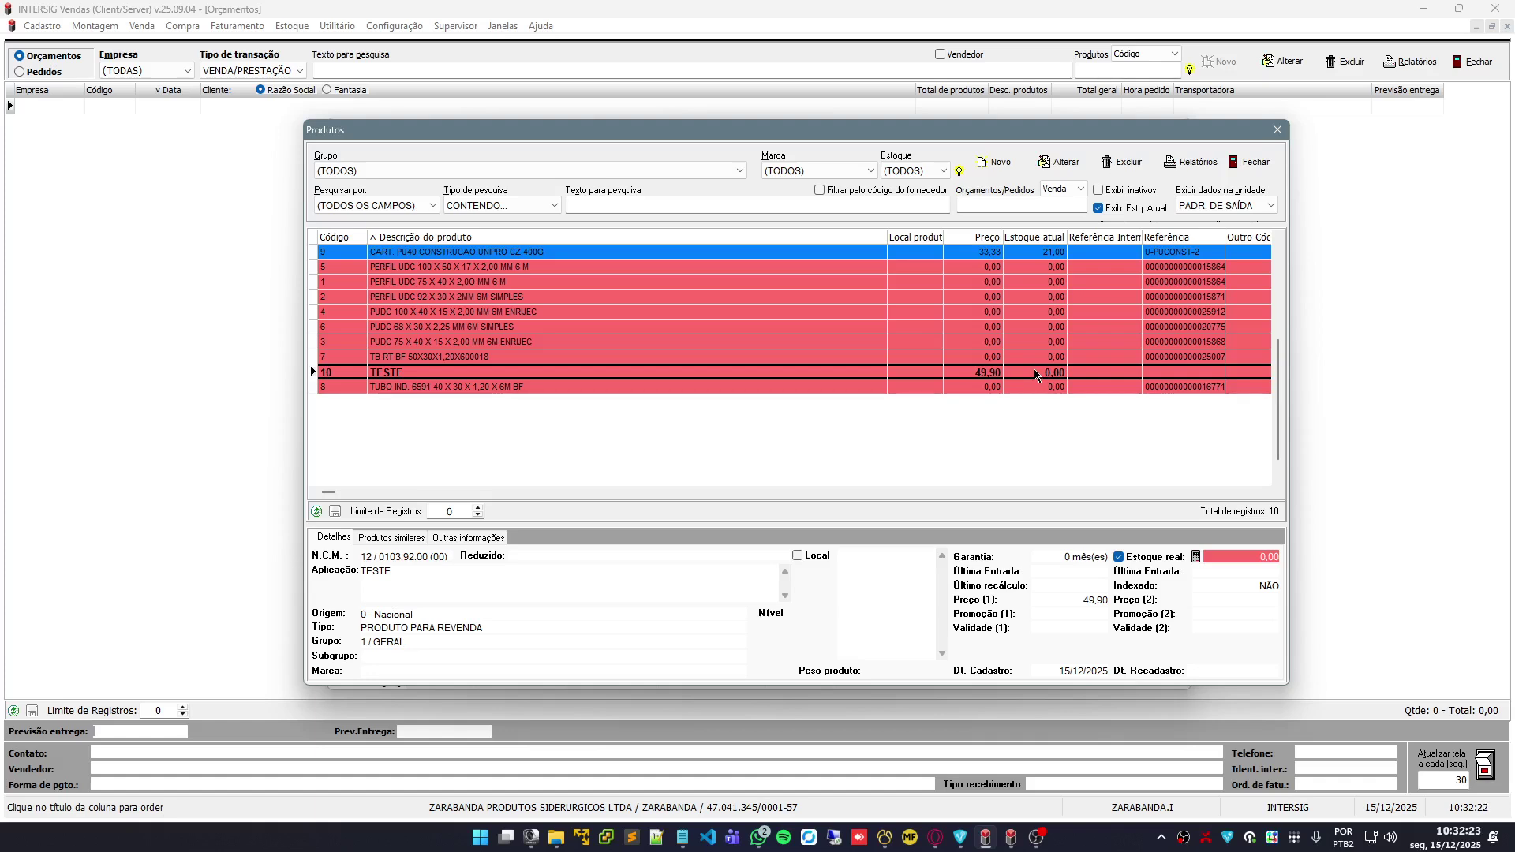
{"action": "left_click", "coordinate": [1060, 162]}
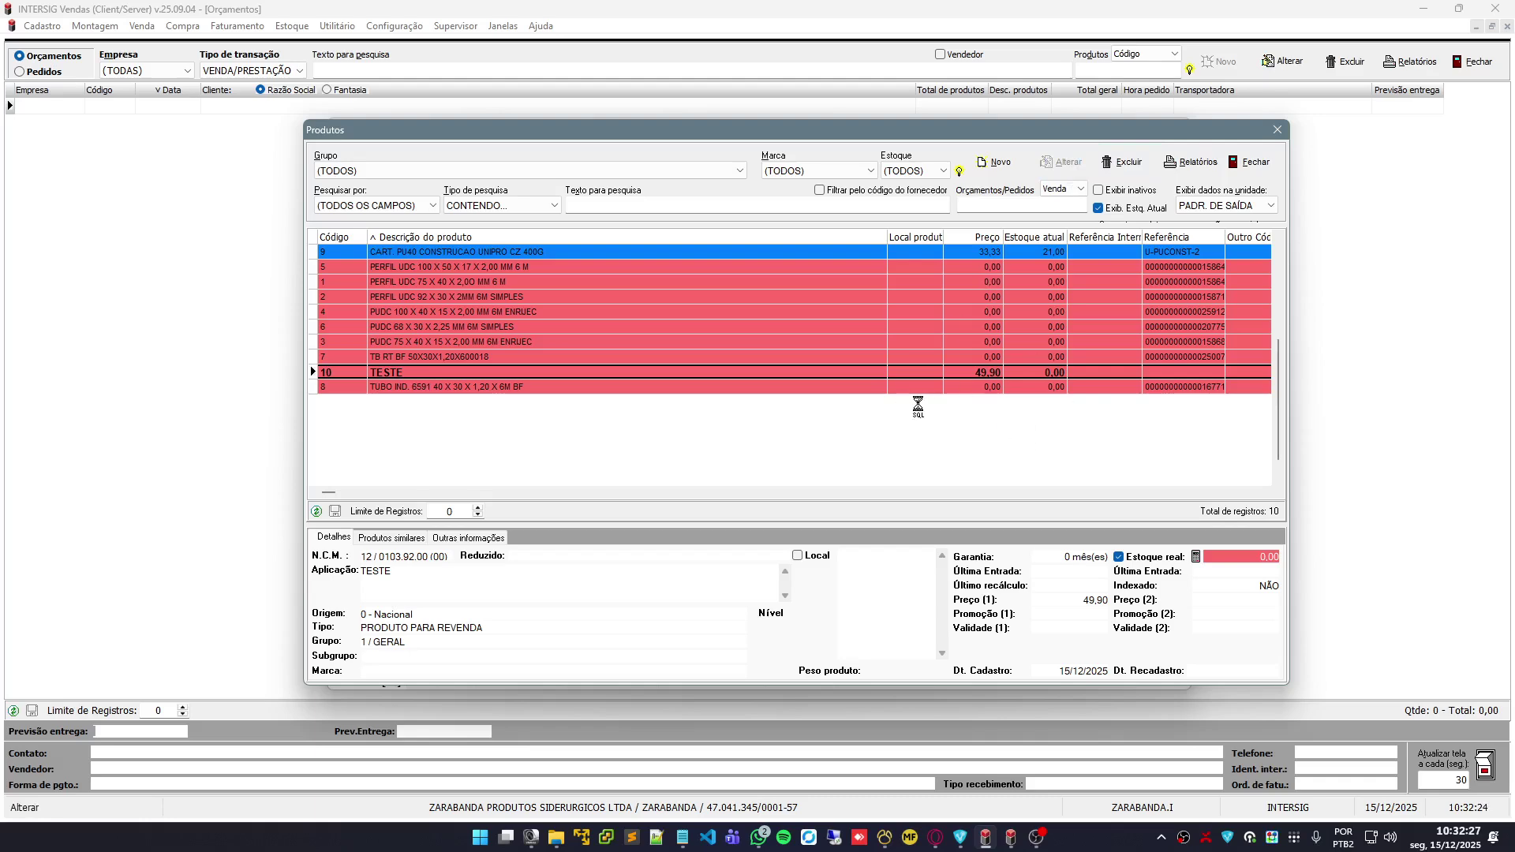
{"action": "left_click", "coordinate": [1073, 211]}
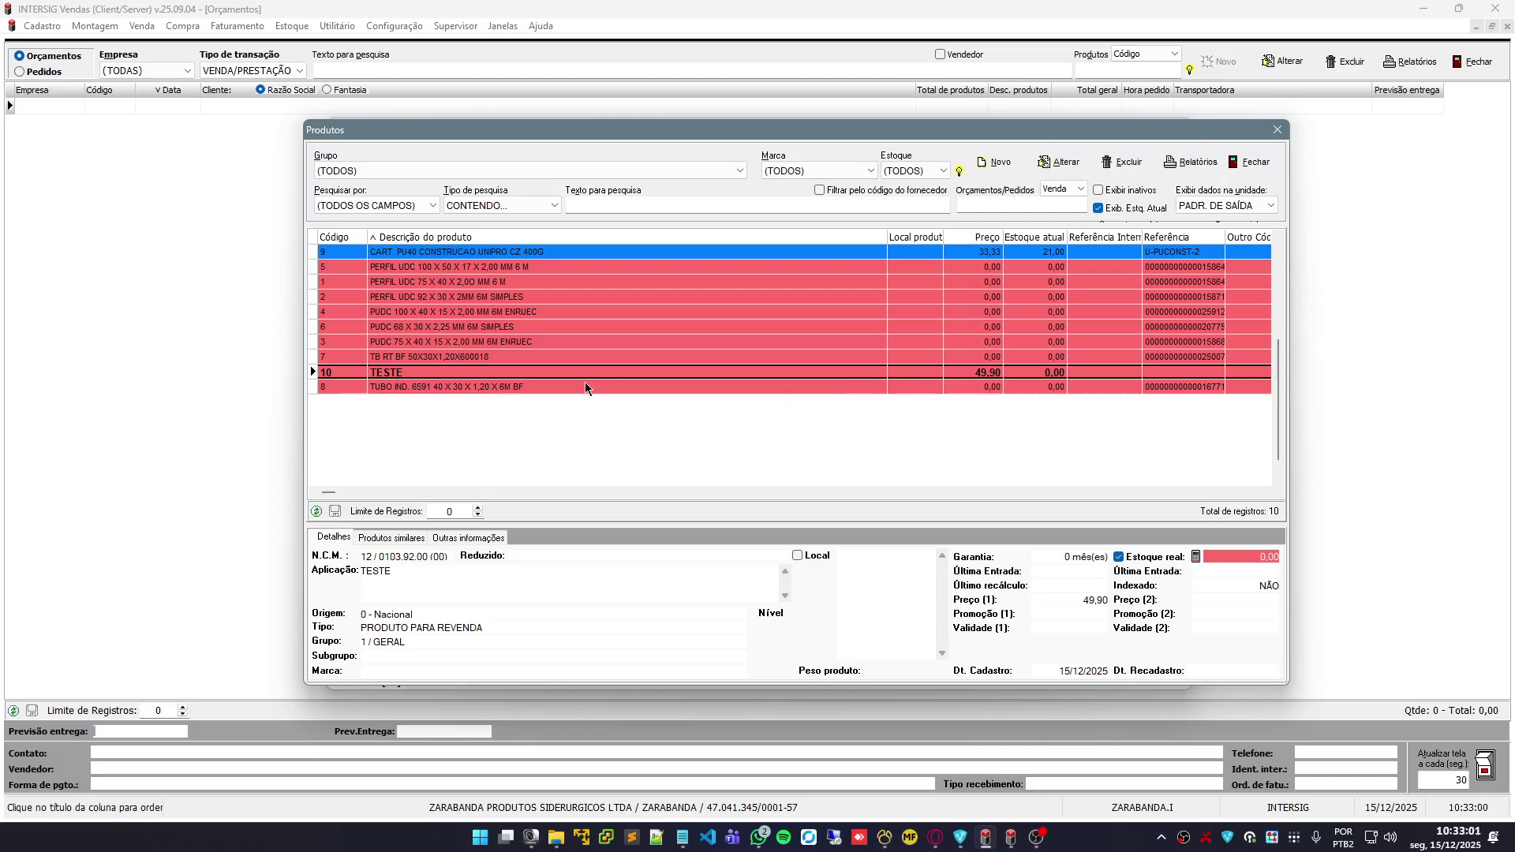
{"action": "key", "text": "Return"}
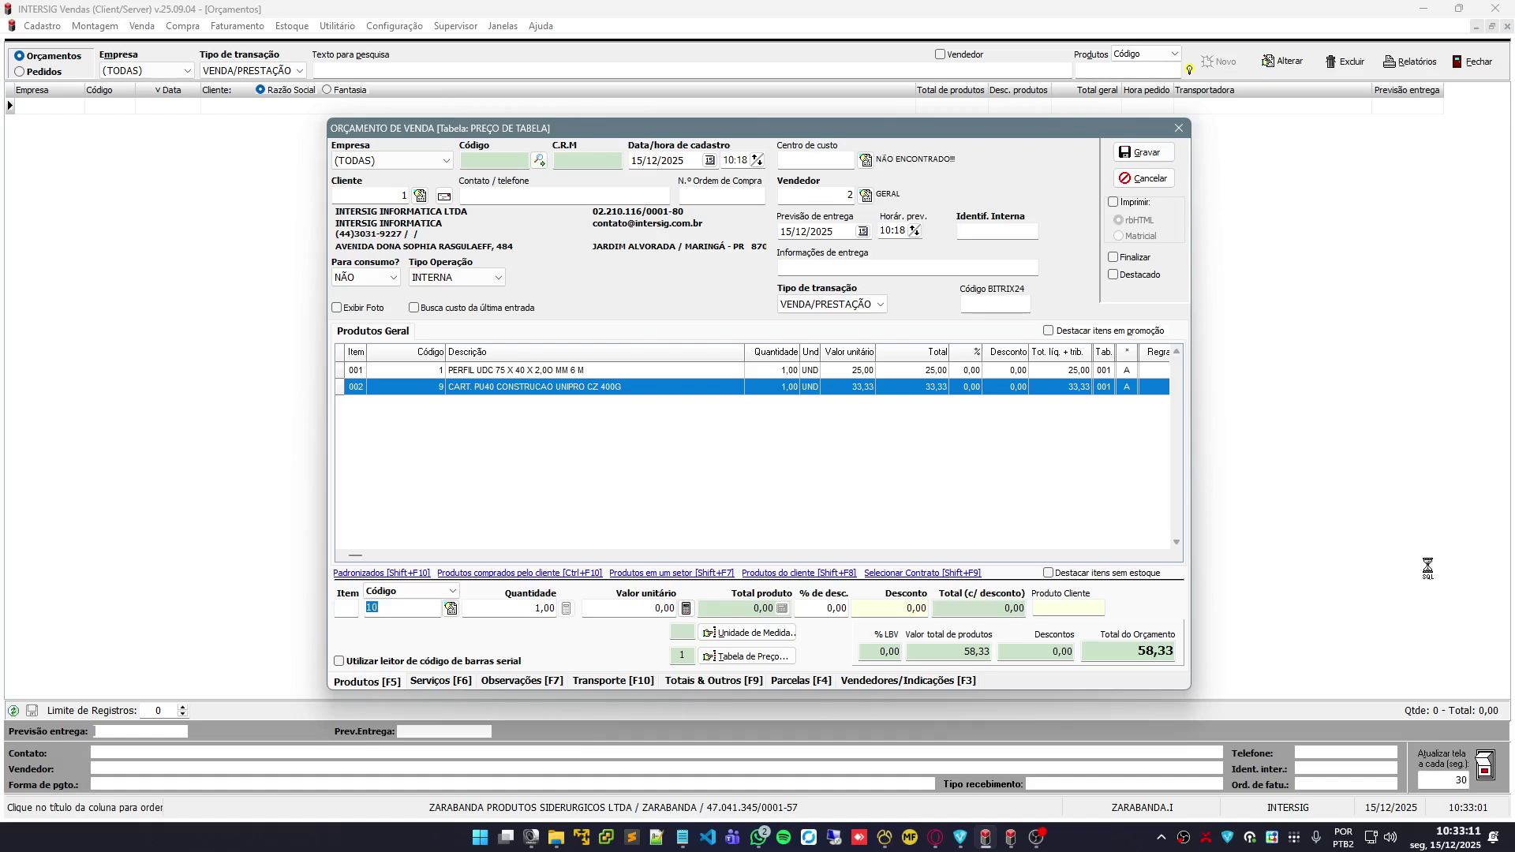
Add TESTE as the third quote line at 49,90, making the total 108,23
{"action": "key", "text": "Return"}
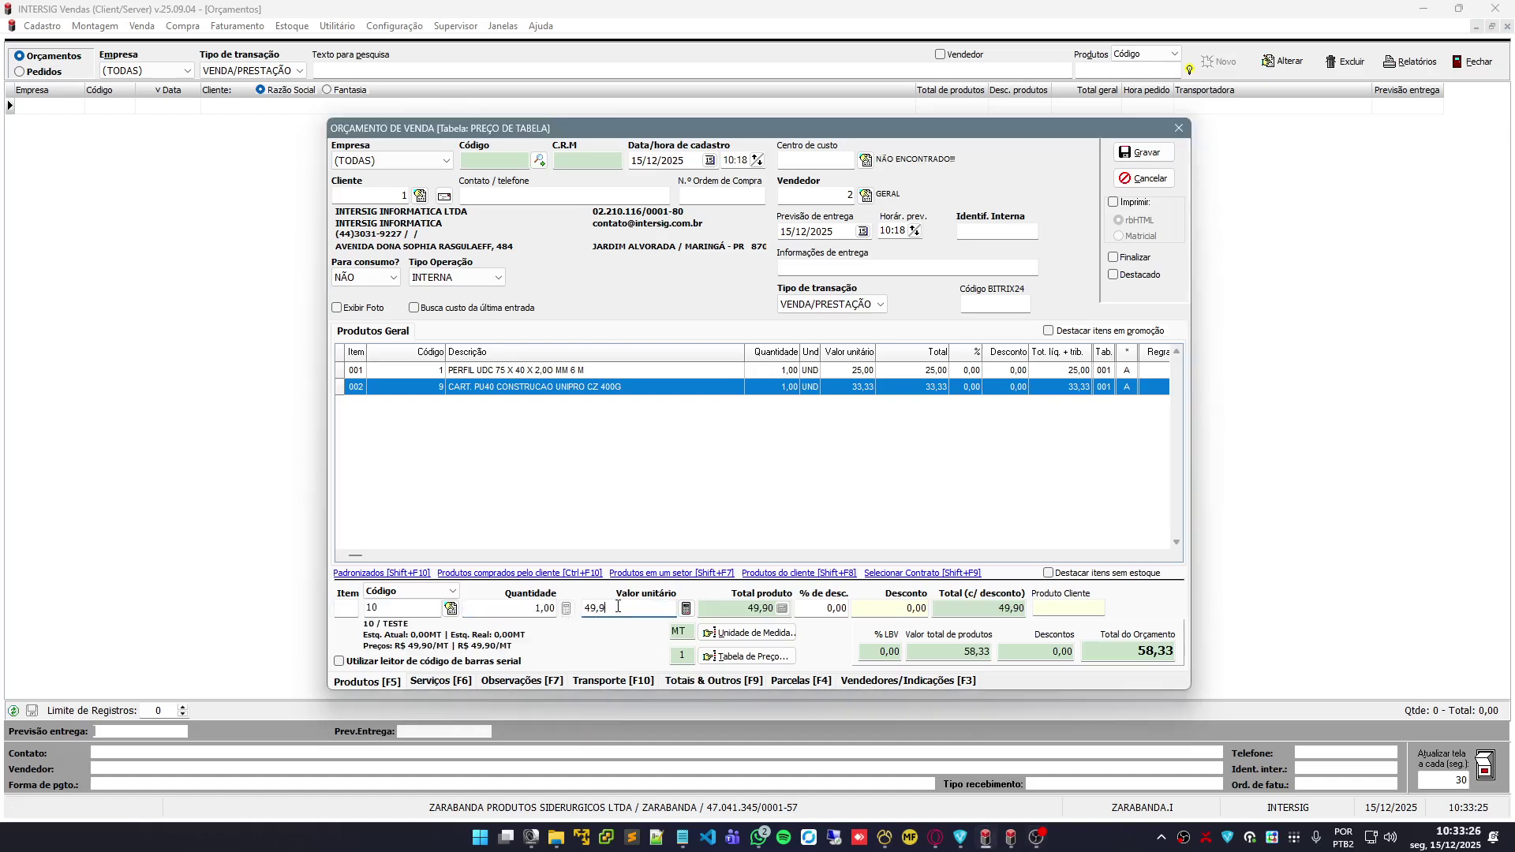
{"action": "key", "text": "Return"}
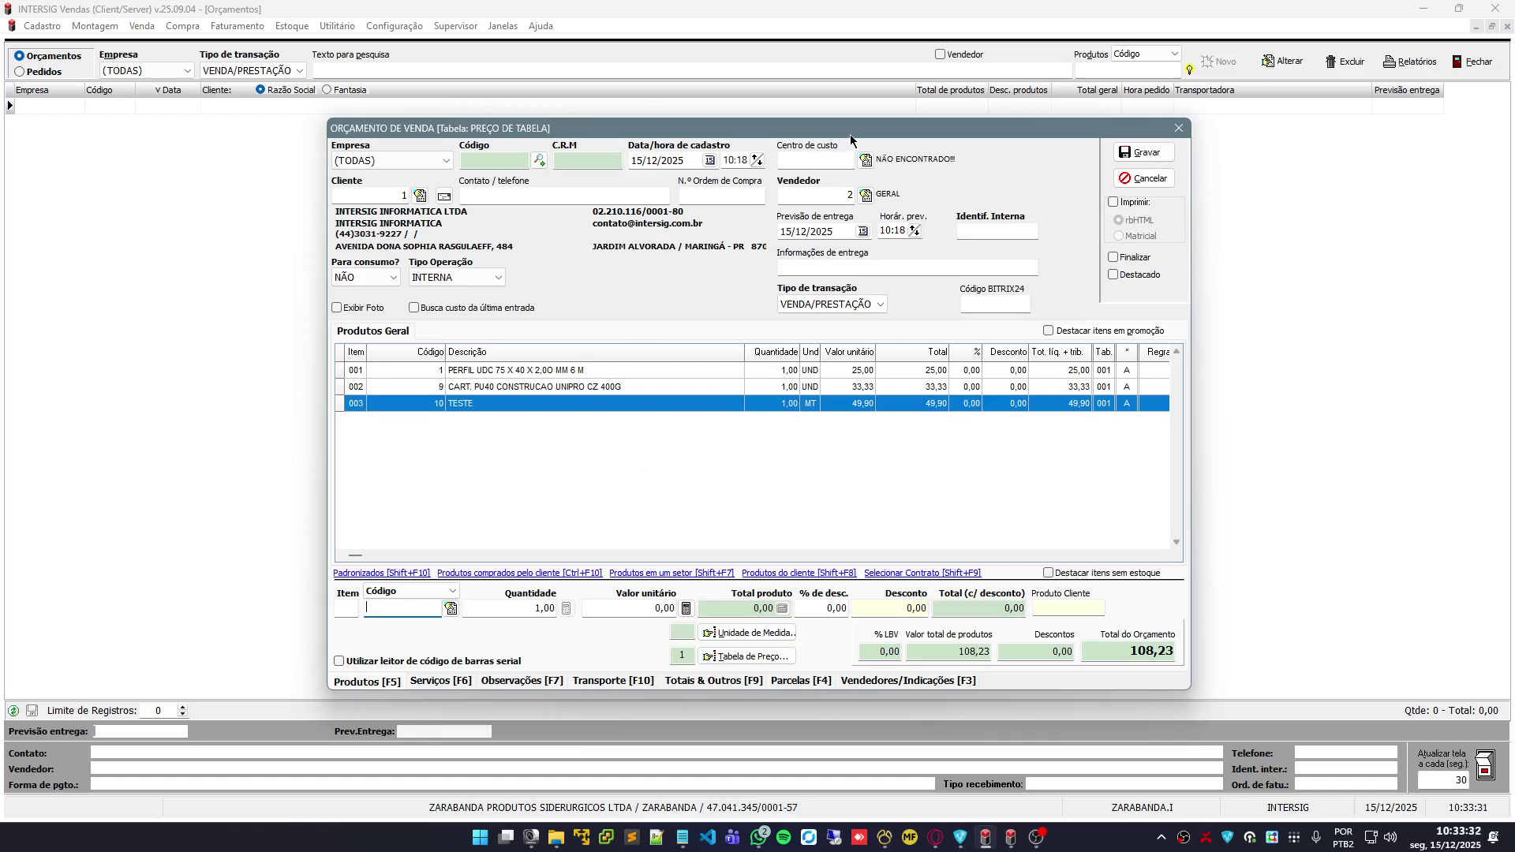
{"action": "left_click_drag", "start_coordinate": [850, 135], "coordinate": [882, 125]}
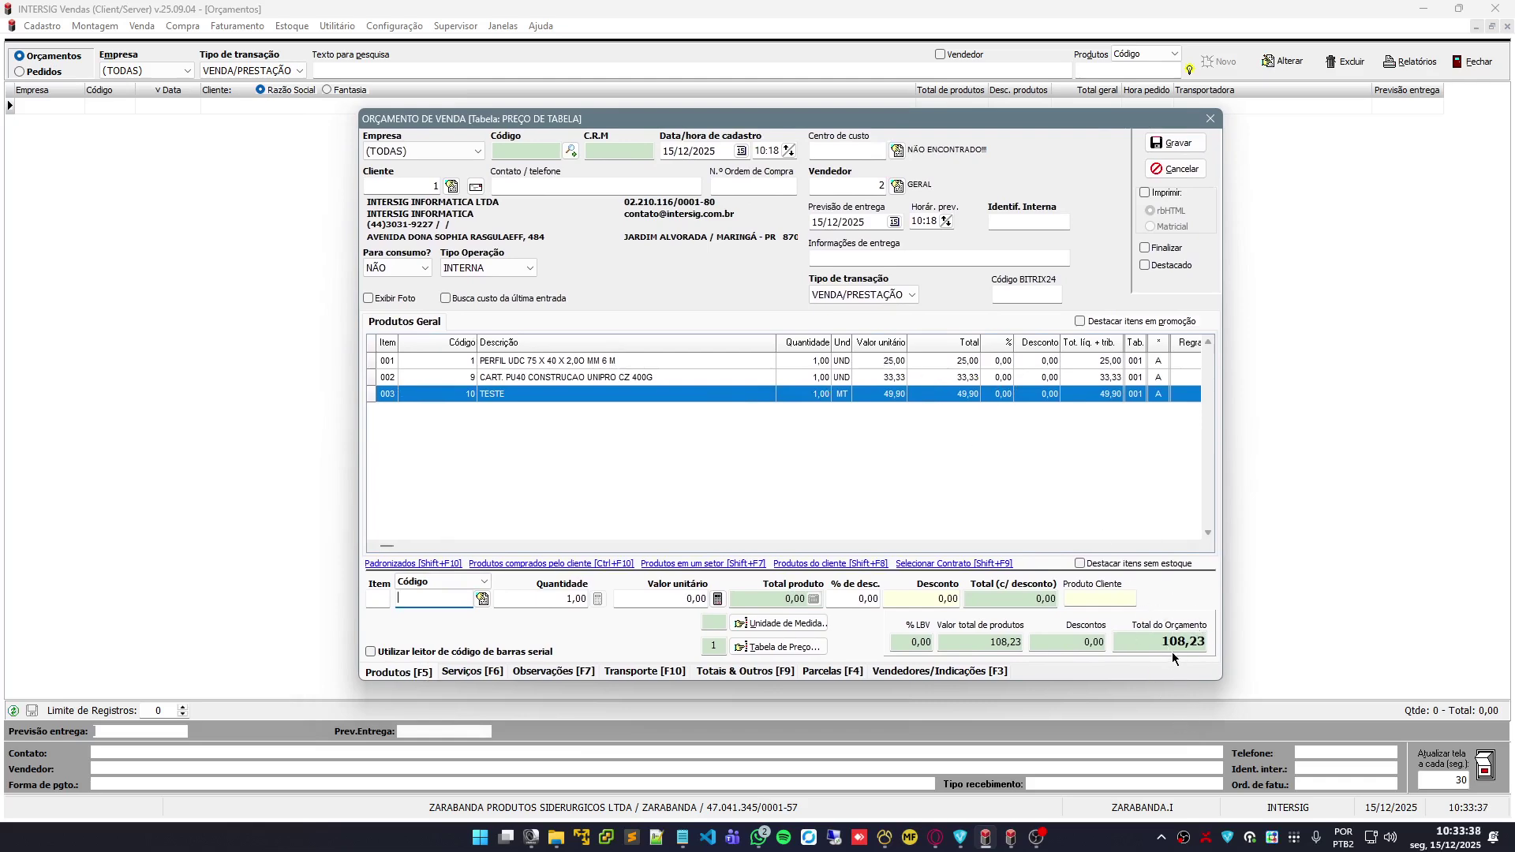
{"action": "left_click", "coordinate": [466, 673]}
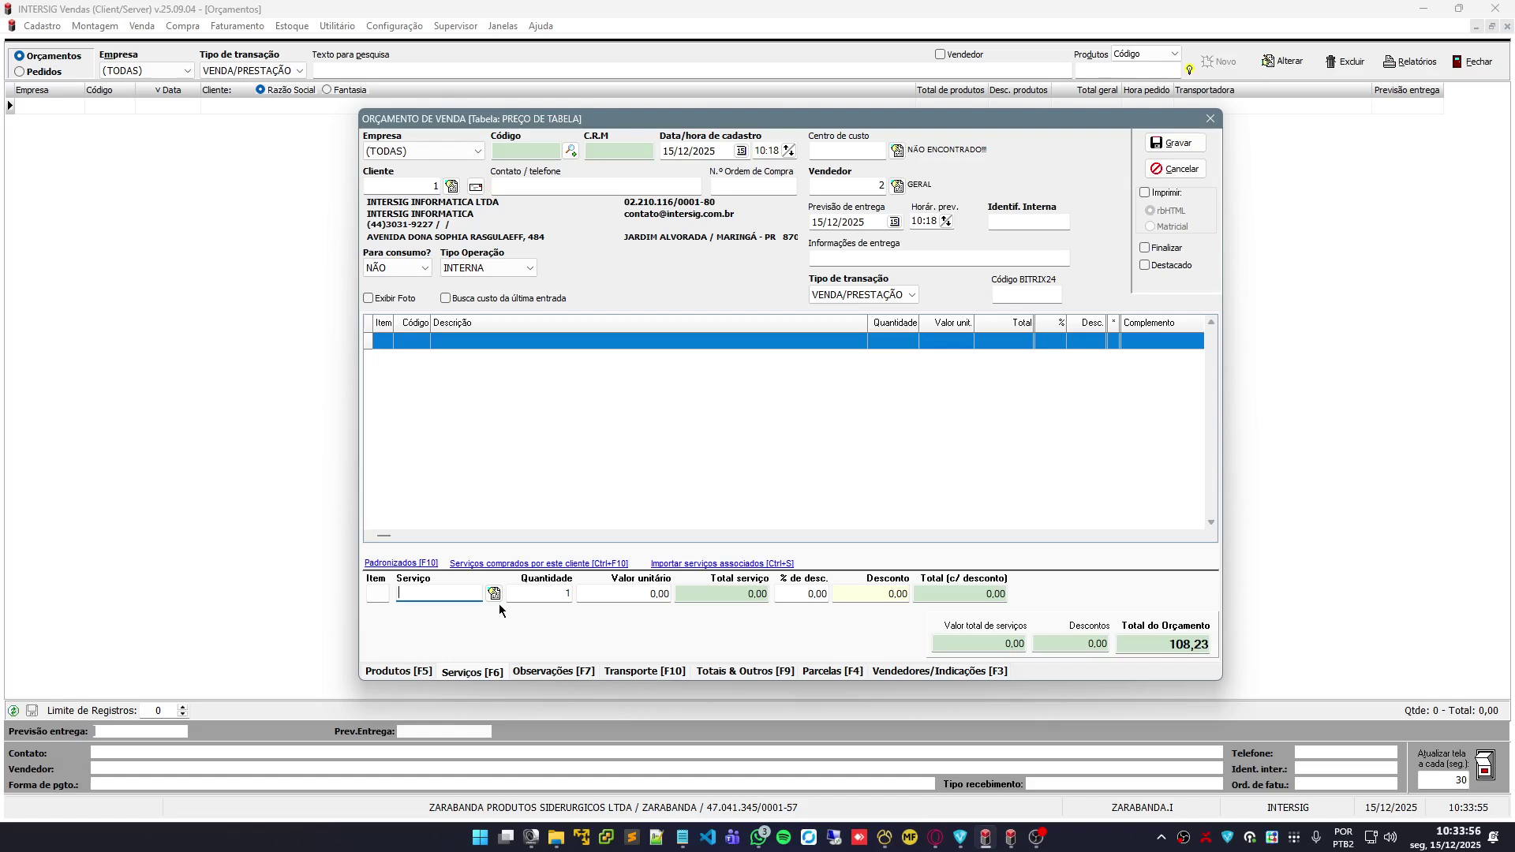
{"action": "left_click", "coordinate": [543, 676]}
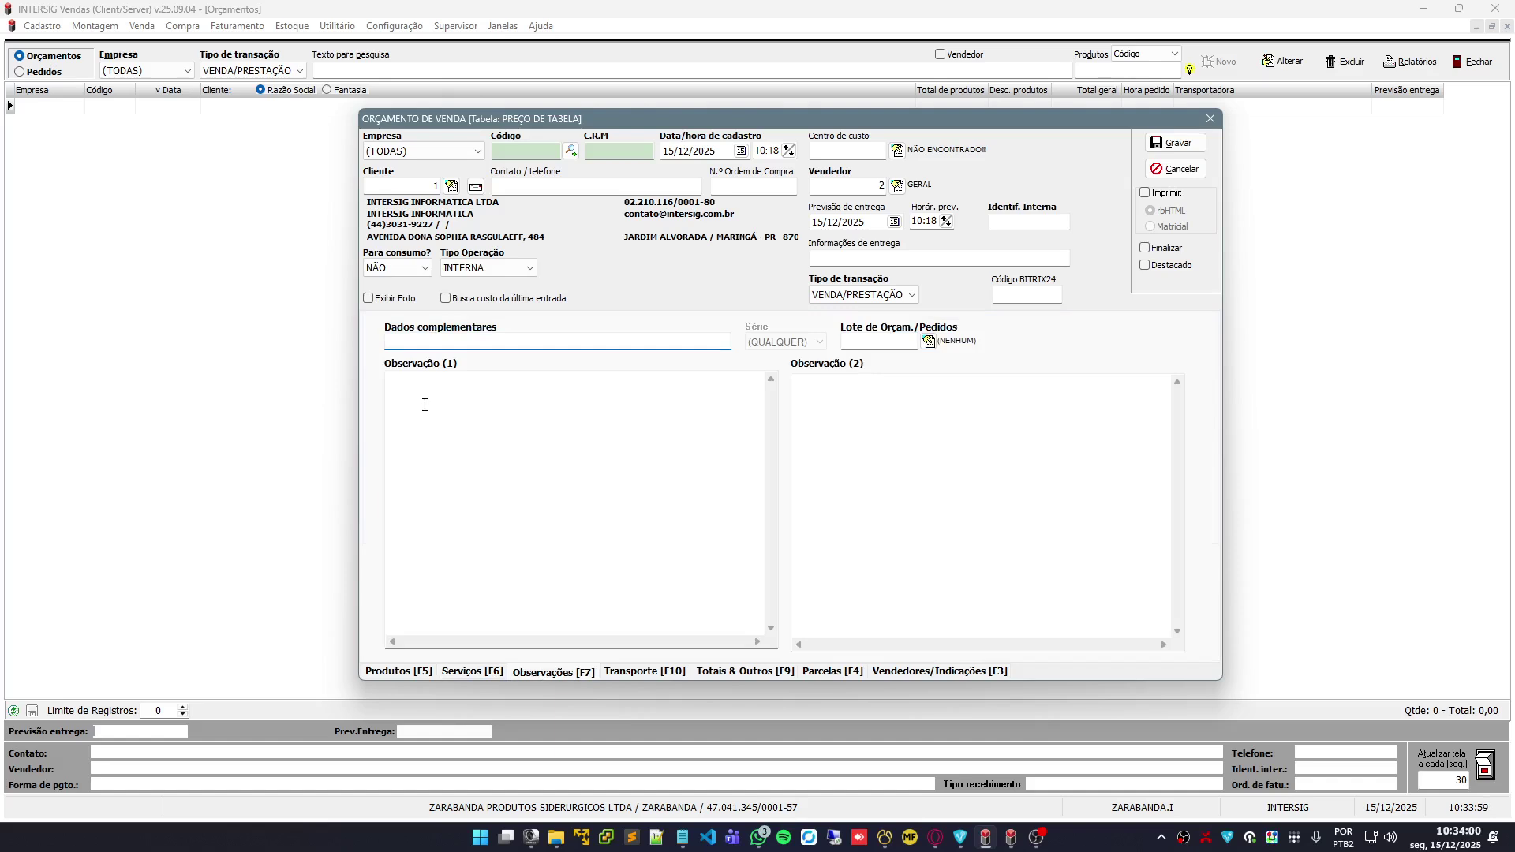
{"action": "left_click", "coordinate": [425, 405]}
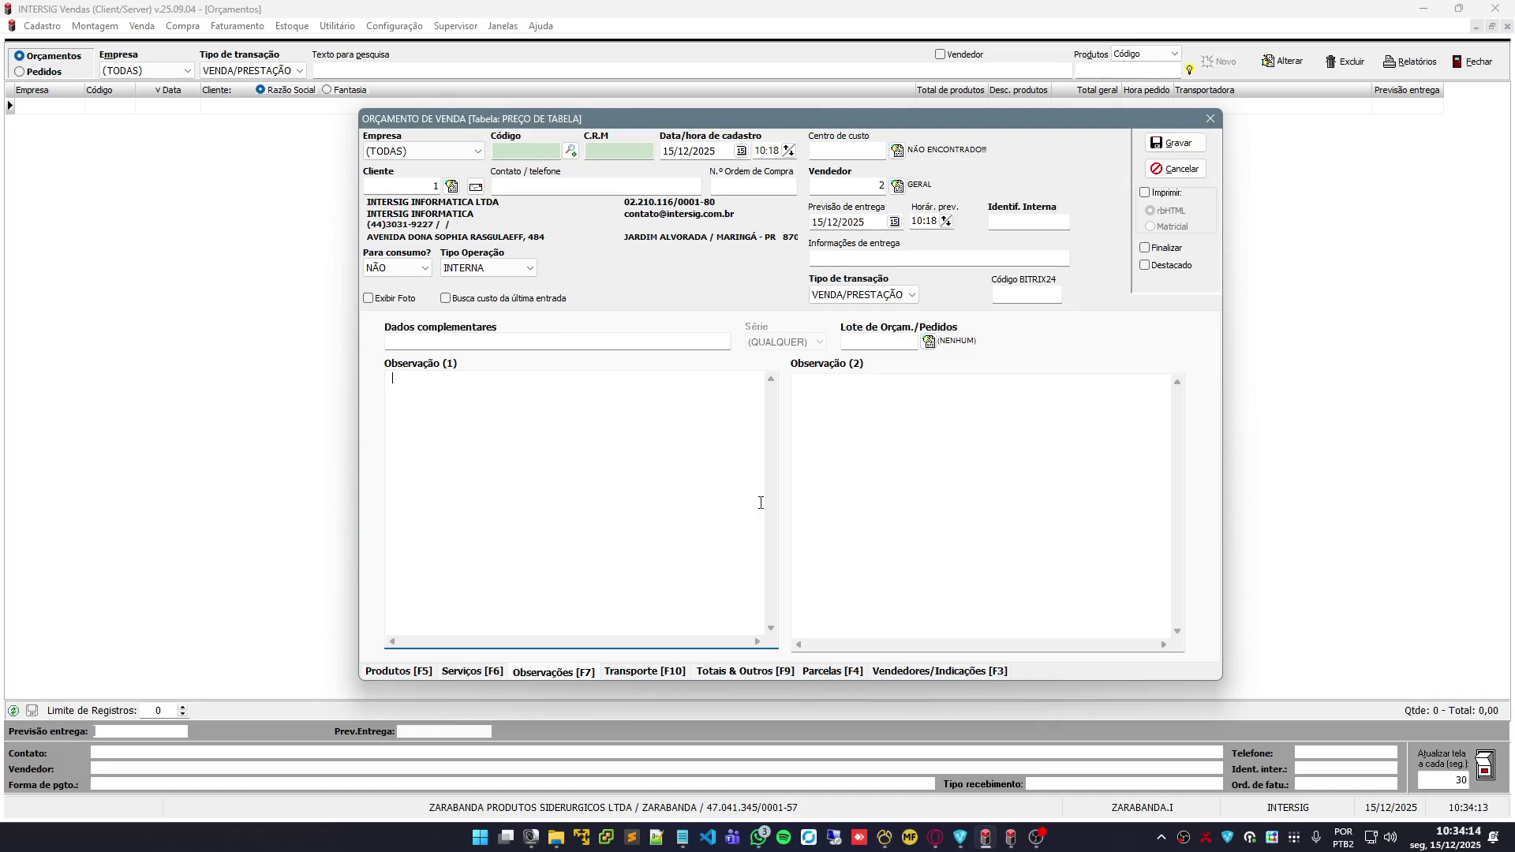
{"action": "left_click", "coordinate": [902, 465]}
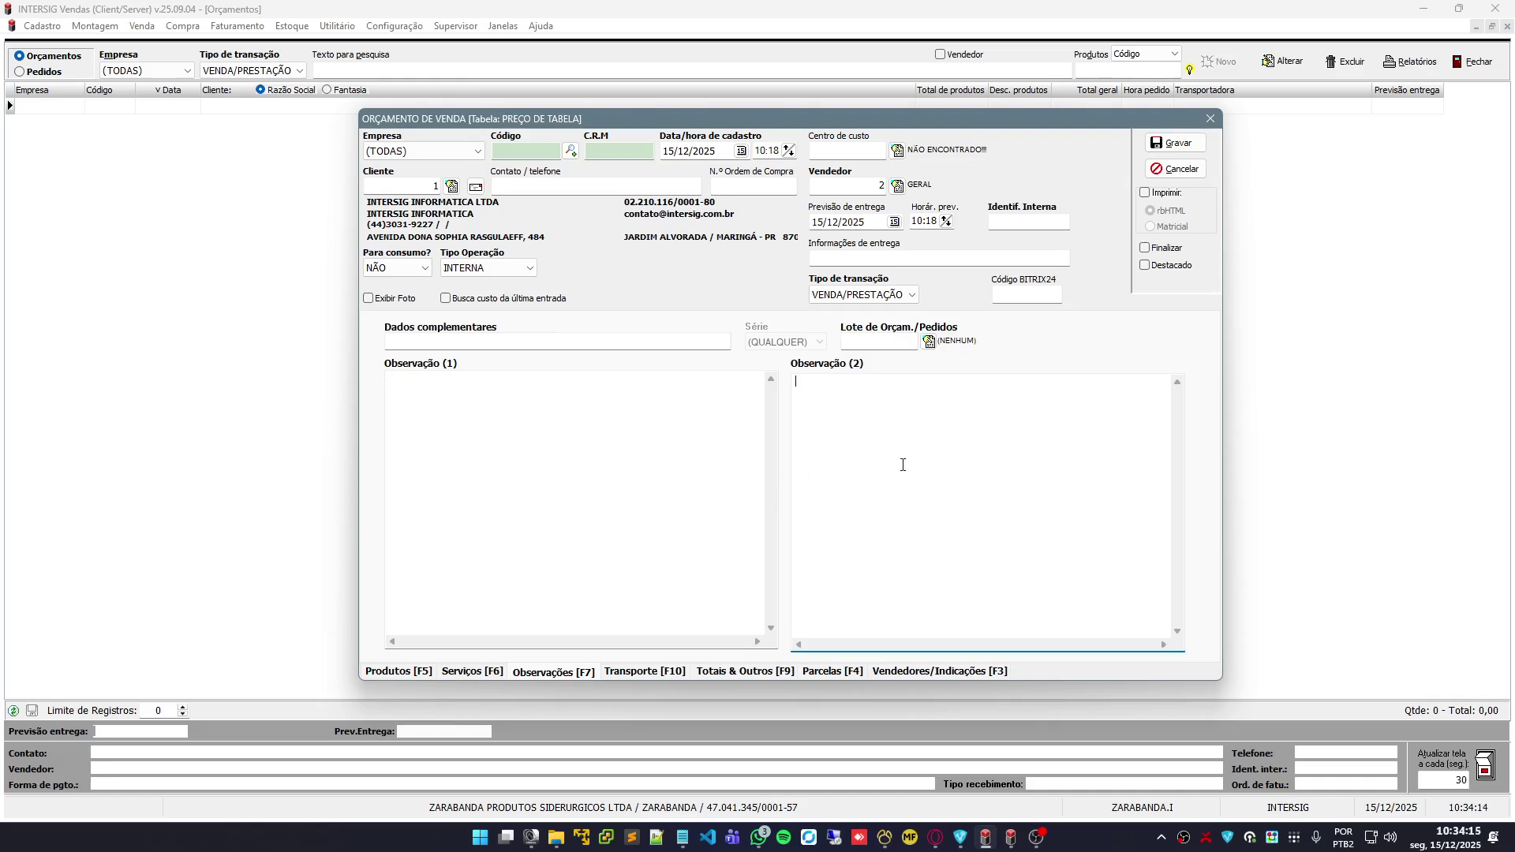
{"action": "left_click", "coordinate": [438, 342]}
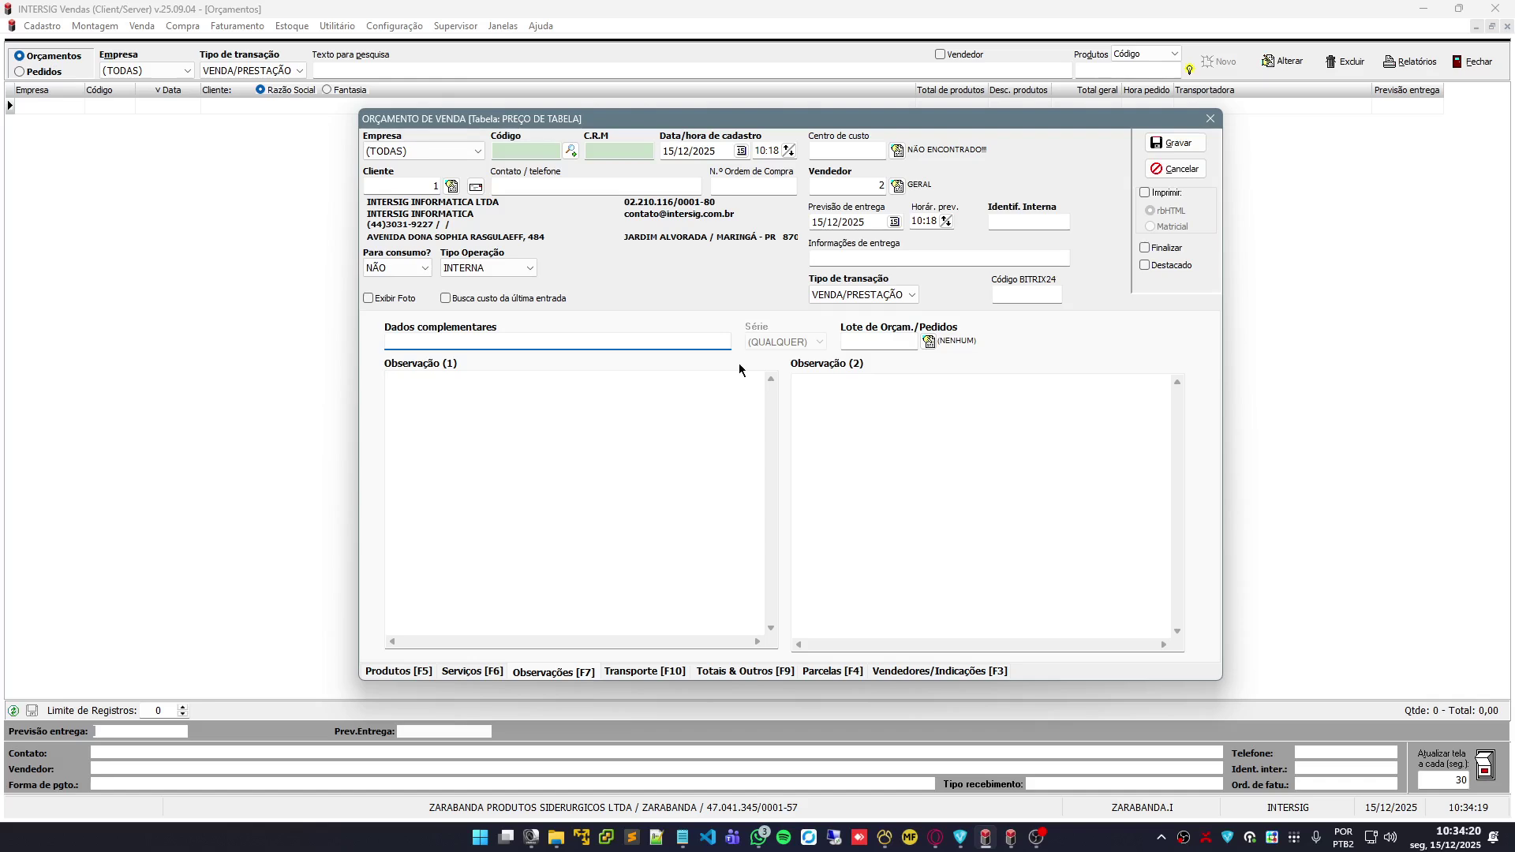
Enter freight 150,00, insurance 20,00 and one volume of species CAIXA for the quote's transport
{"action": "left_click", "coordinate": [623, 673]}
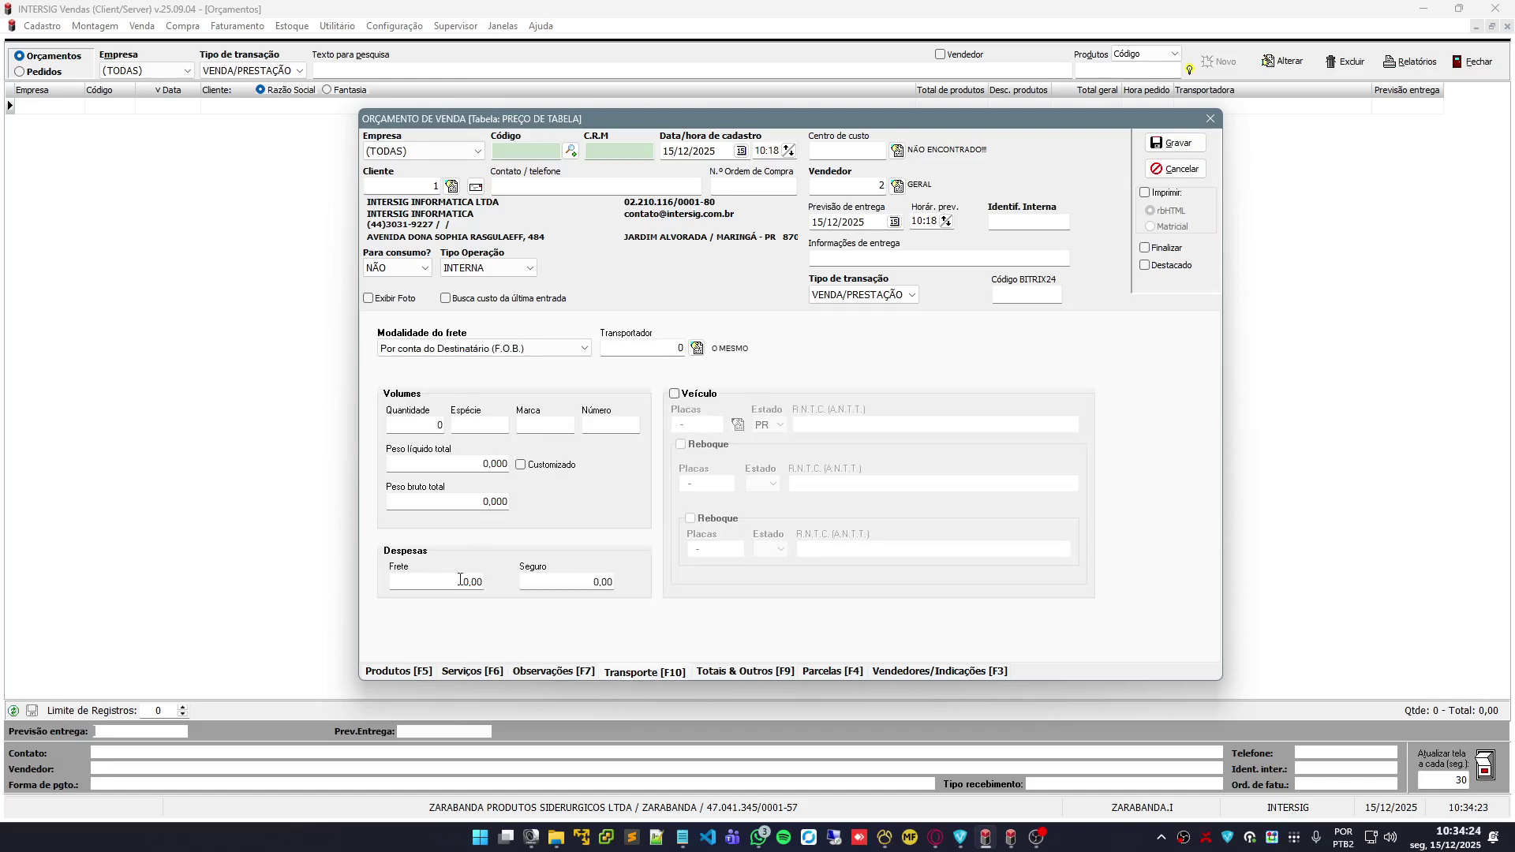
{"action": "left_click", "coordinate": [454, 584]}
{"action": "type", "text": "150"}
{"action": "key", "text": "Tab"}
{"action": "type", "text": "20"}
{"action": "key", "text": "Tab"}
{"action": "type", "text": "1"}
{"action": "left_click", "coordinate": [475, 427]}
{"action": "type", "text": "CAIXA"}
Set net and gross weight to 15,000 and make freight C.I.F. (paid by the sender)
{"action": "left_click", "coordinate": [496, 463]}
{"action": "double_click", "coordinate": [496, 463]}
{"action": "type", "text": "15"}
{"action": "double_click", "coordinate": [492, 505]}
{"action": "type", "text": "15"}
{"action": "key", "text": "Tab"}
{"action": "left_click", "coordinate": [537, 352]}
{"action": "left_click", "coordinate": [474, 364]}
{"action": "left_click", "coordinate": [697, 348]}
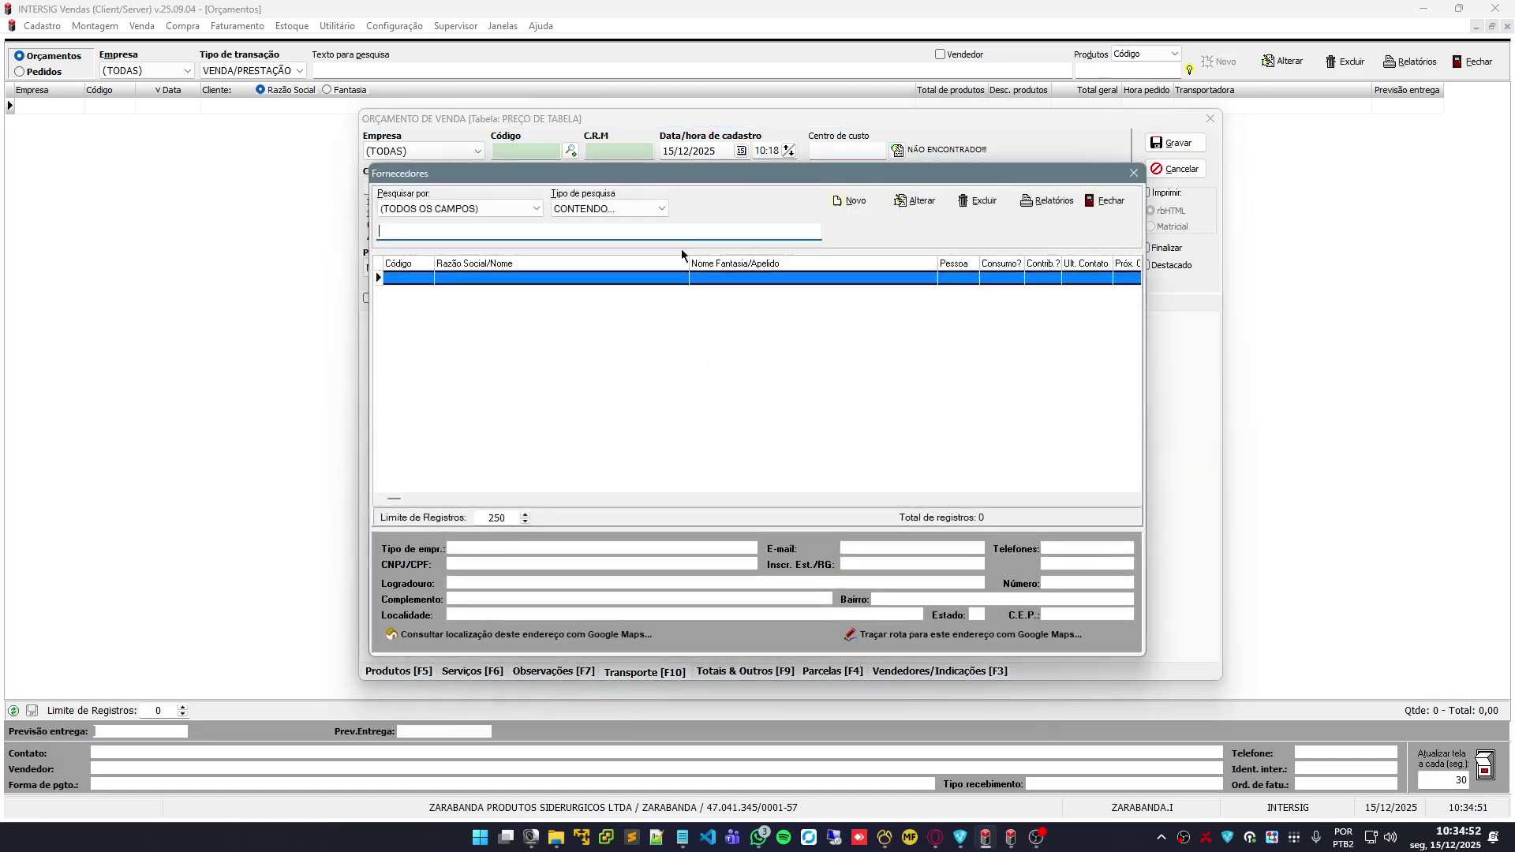
{"action": "left_click_drag", "start_coordinate": [745, 176], "coordinate": [817, 172]}
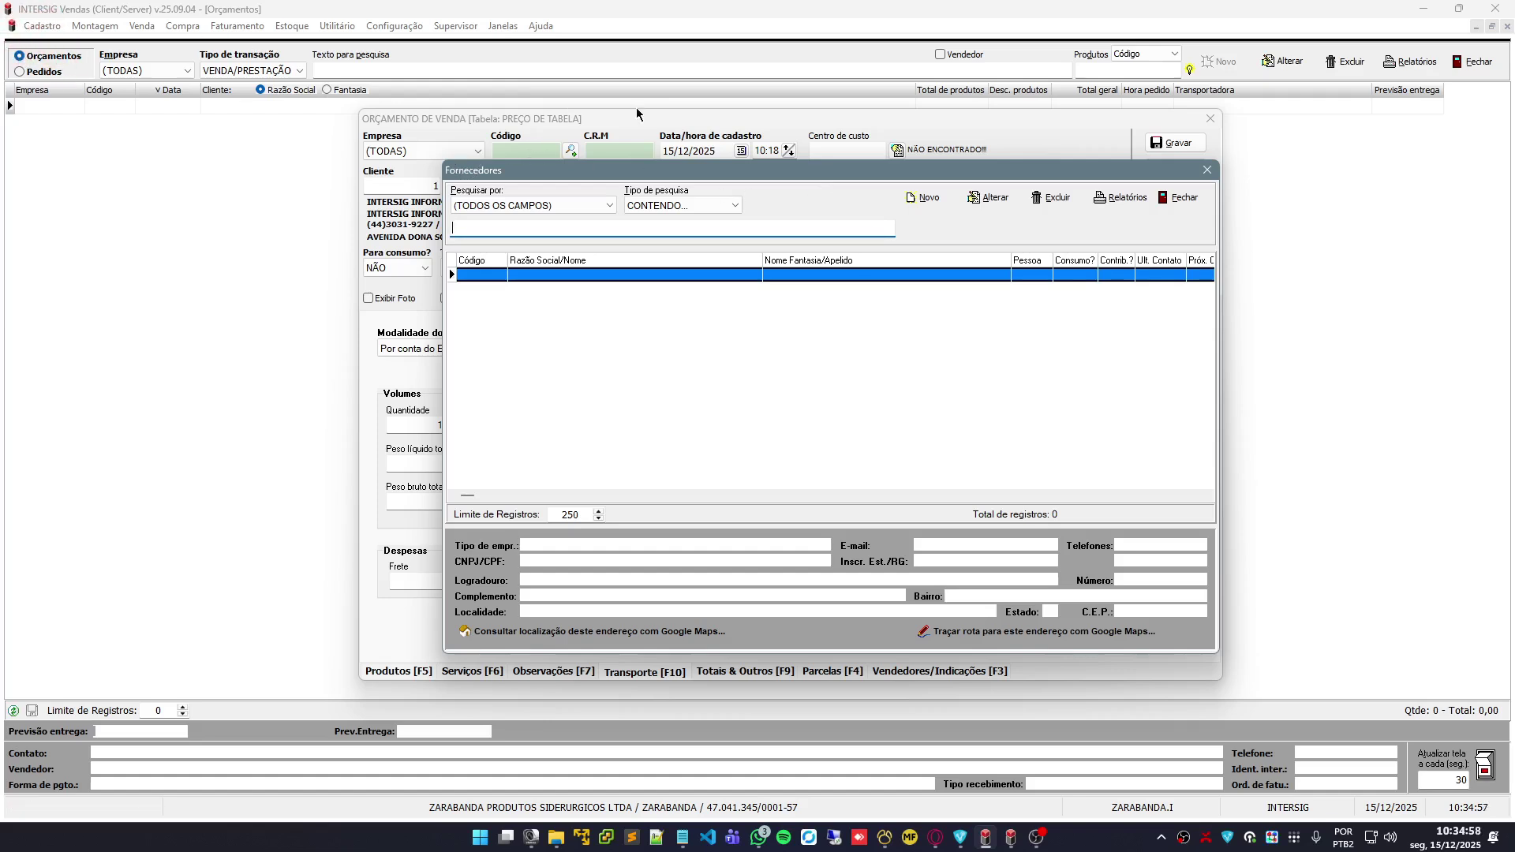
{"action": "left_click", "coordinate": [930, 203]}
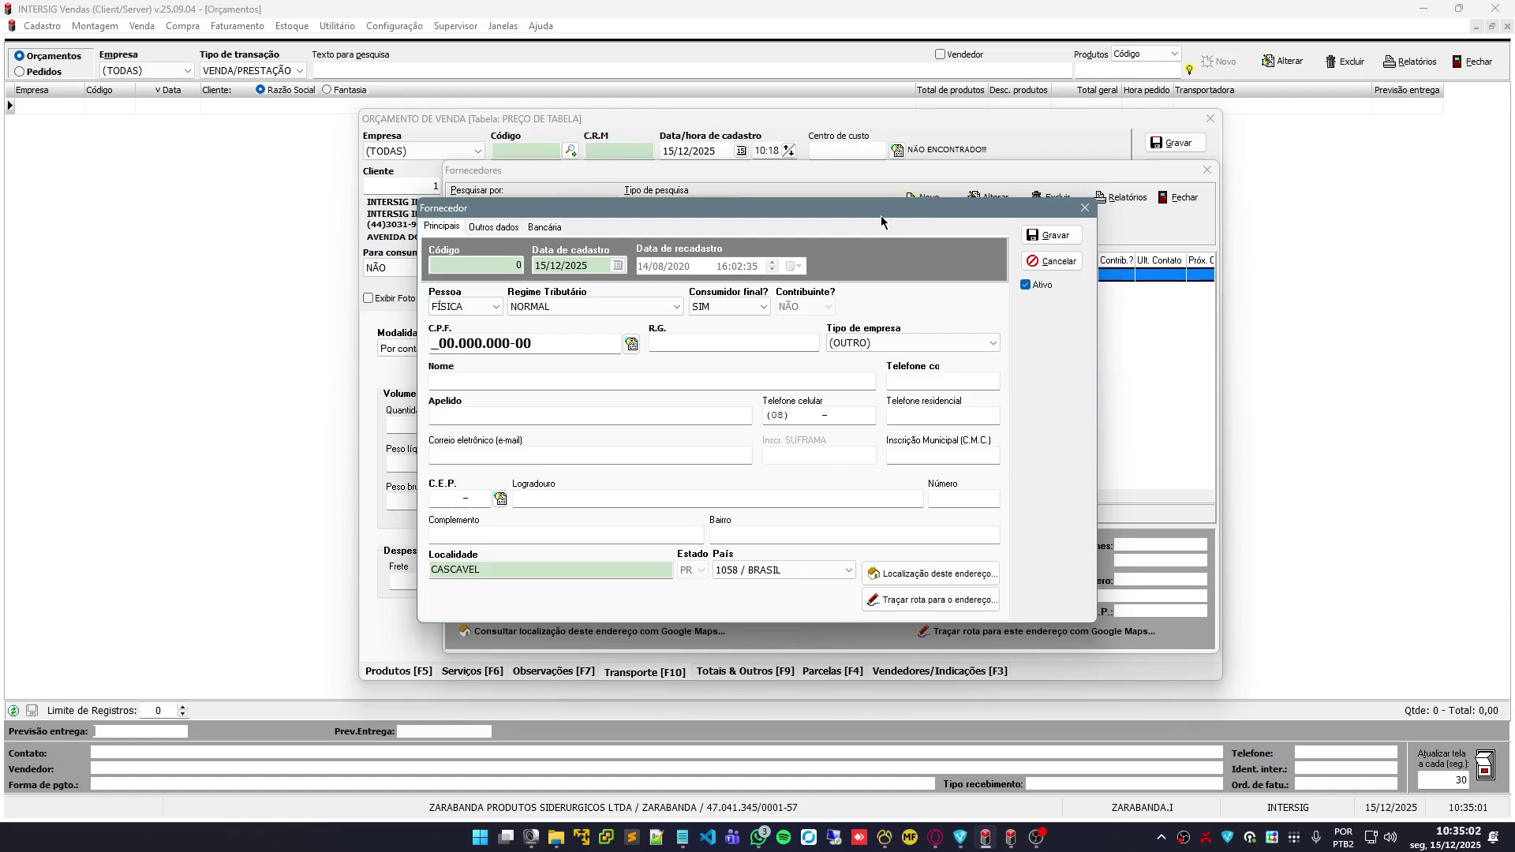
{"action": "left_click_drag", "start_coordinate": [880, 216], "coordinate": [1016, 199]}
{"action": "left_click", "coordinate": [632, 290]}
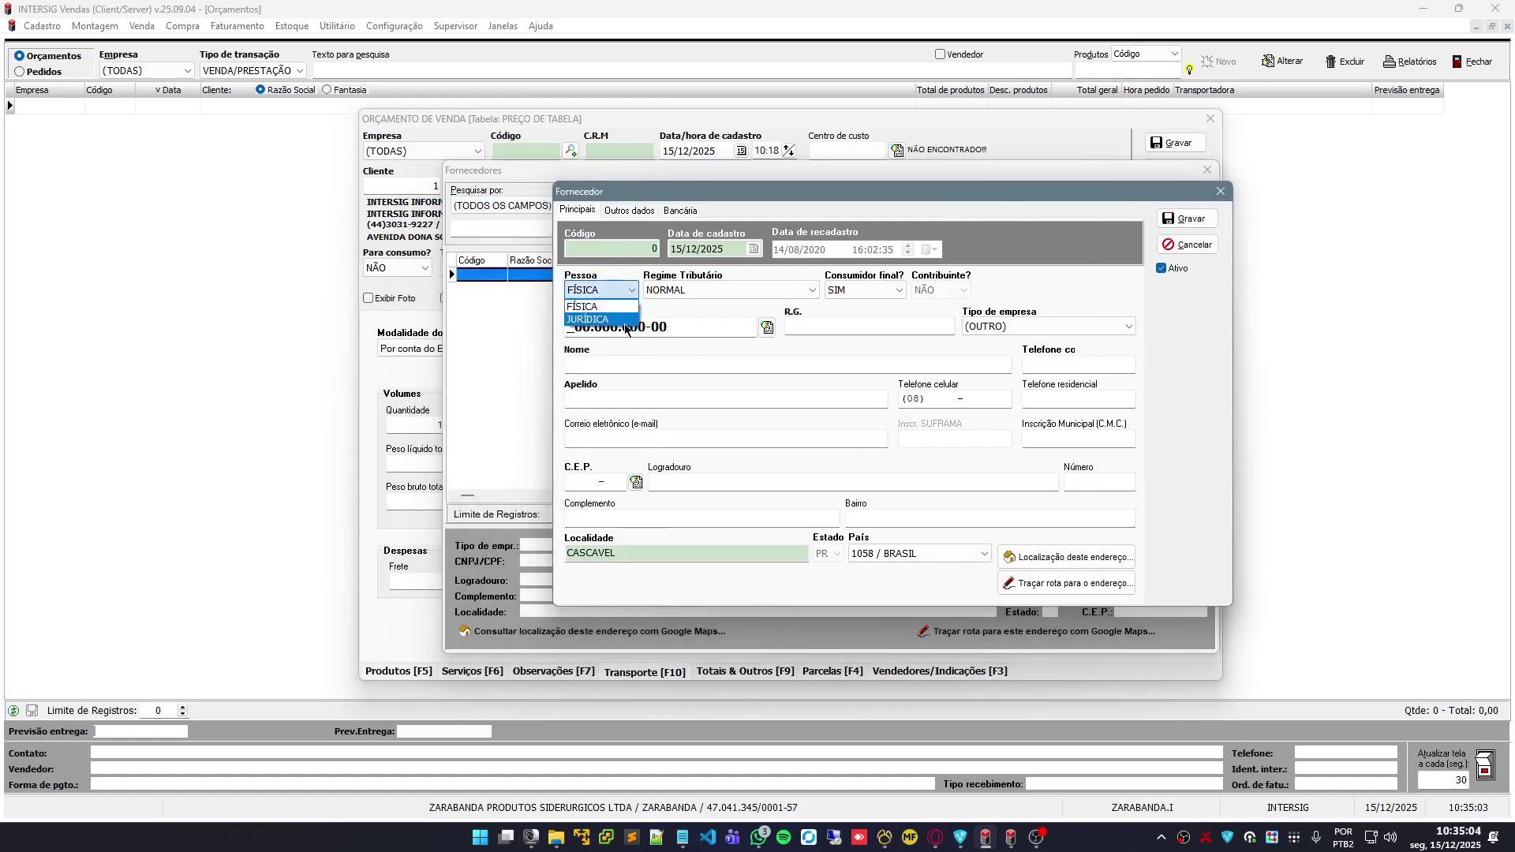
{"action": "left_click", "coordinate": [624, 320]}
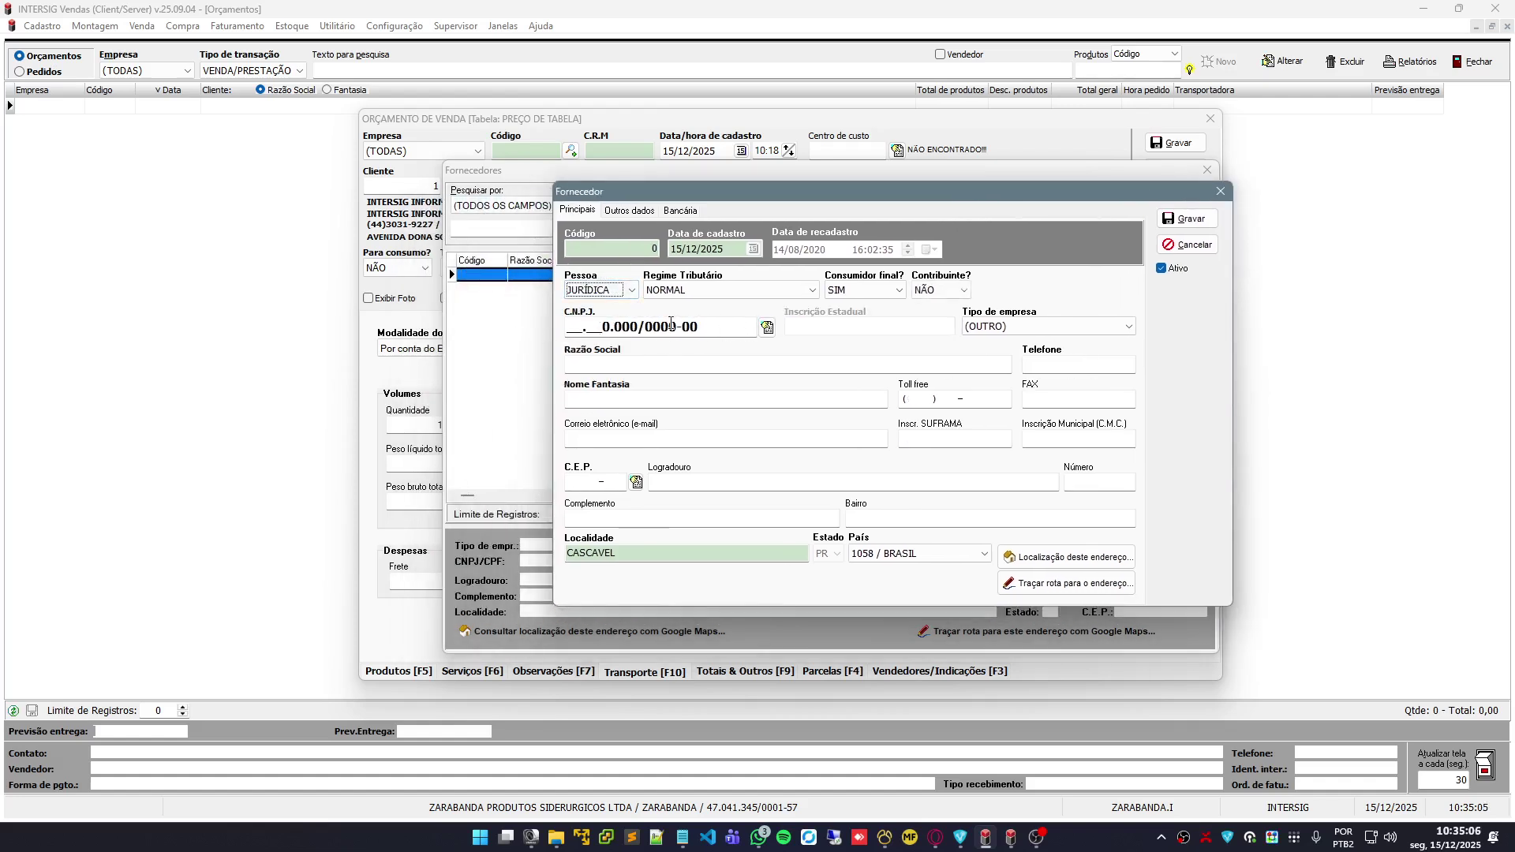
{"action": "left_click_drag", "start_coordinate": [856, 191], "coordinate": [823, 172]}
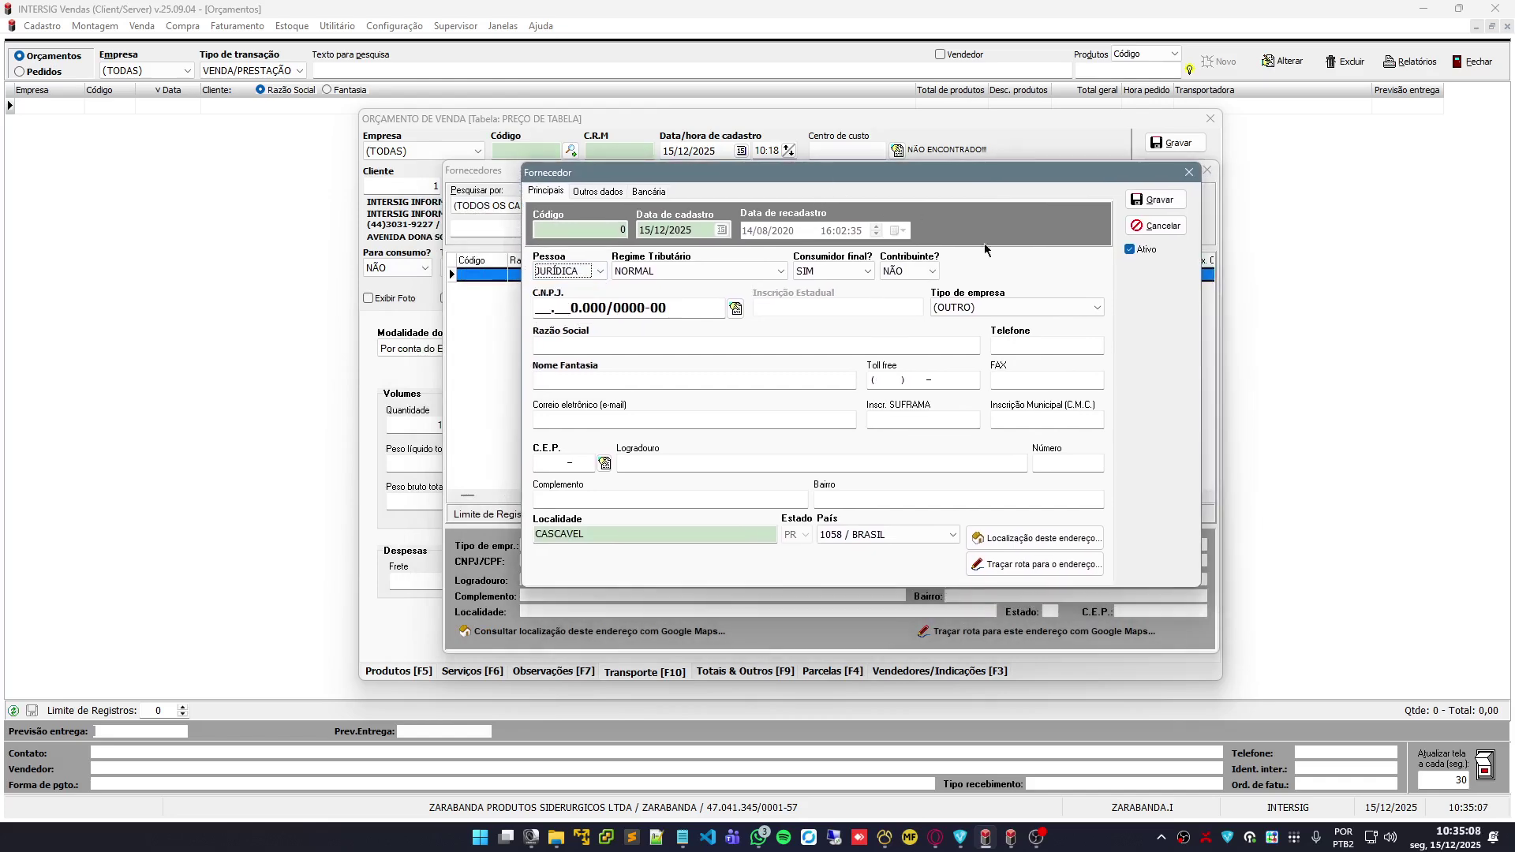
{"action": "left_click", "coordinate": [984, 315]}
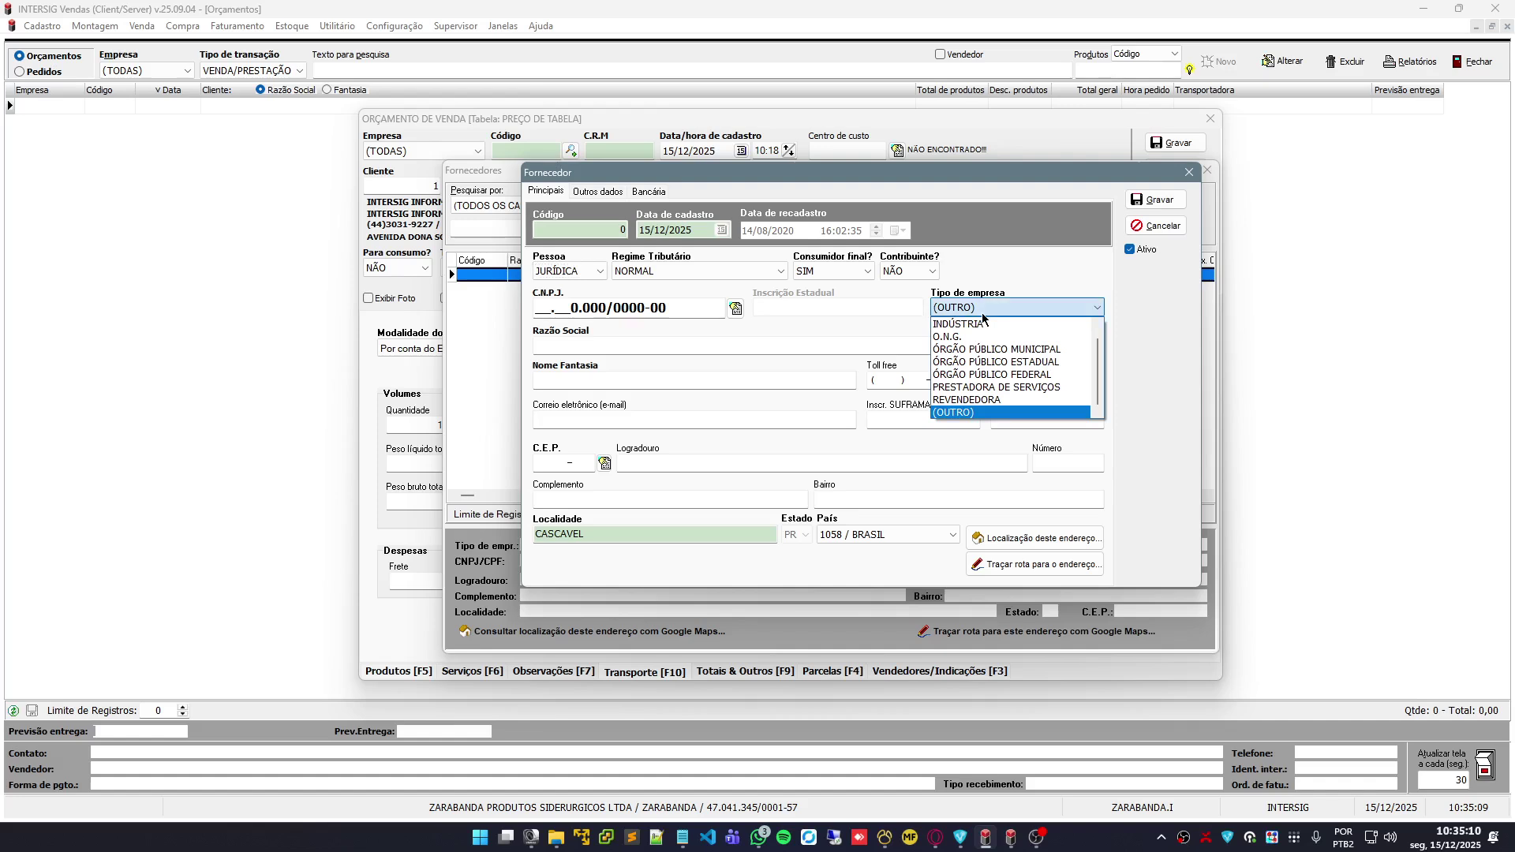
{"action": "left_click", "coordinate": [1090, 388]}
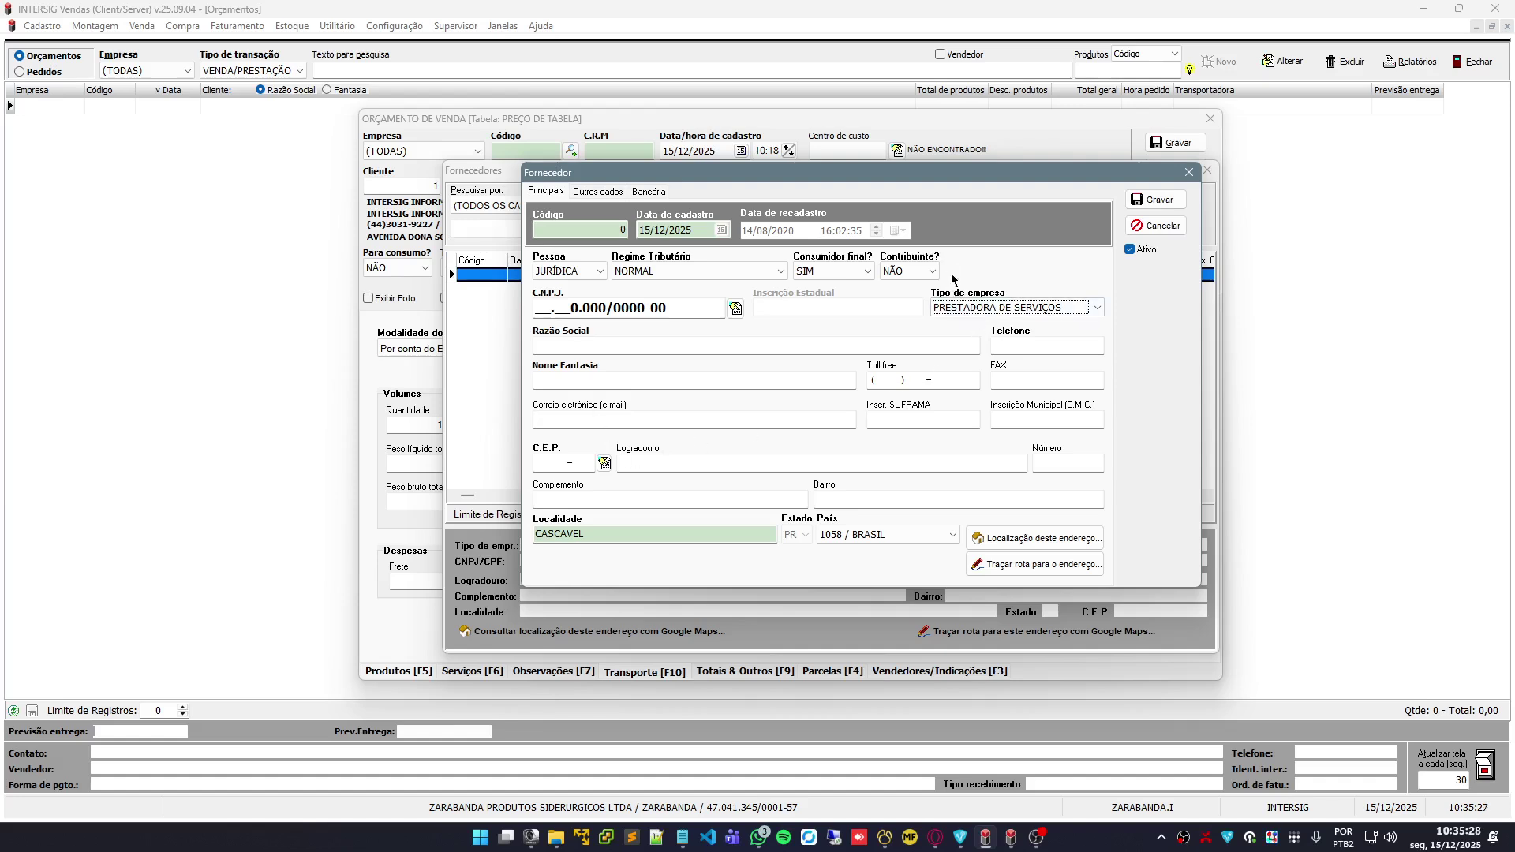
{"action": "left_click", "coordinate": [1075, 347]}
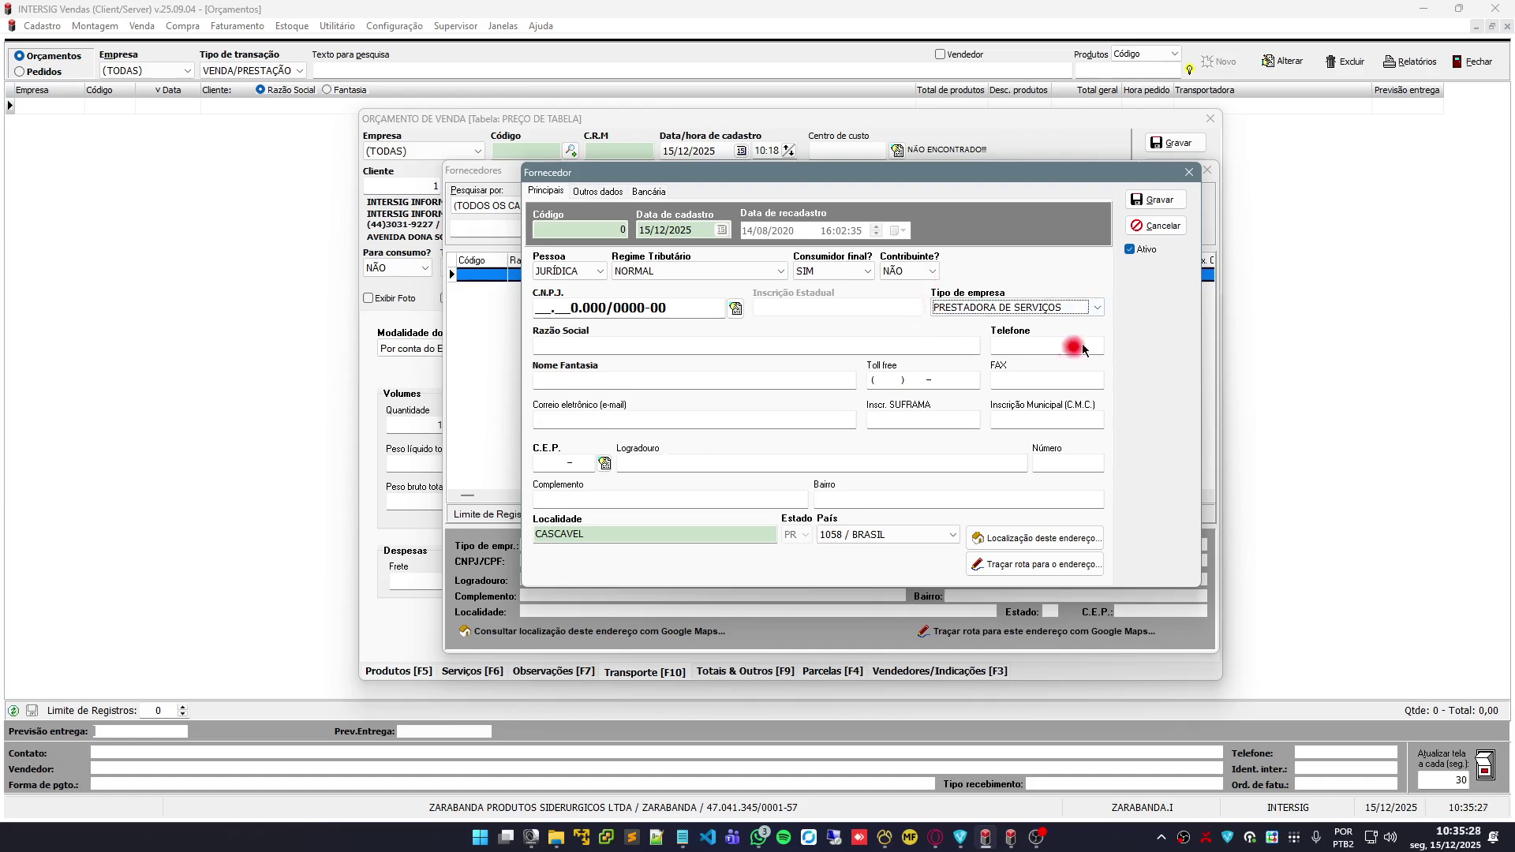
{"action": "left_click", "coordinate": [1155, 226]}
{"action": "left_click", "coordinate": [1181, 199]}
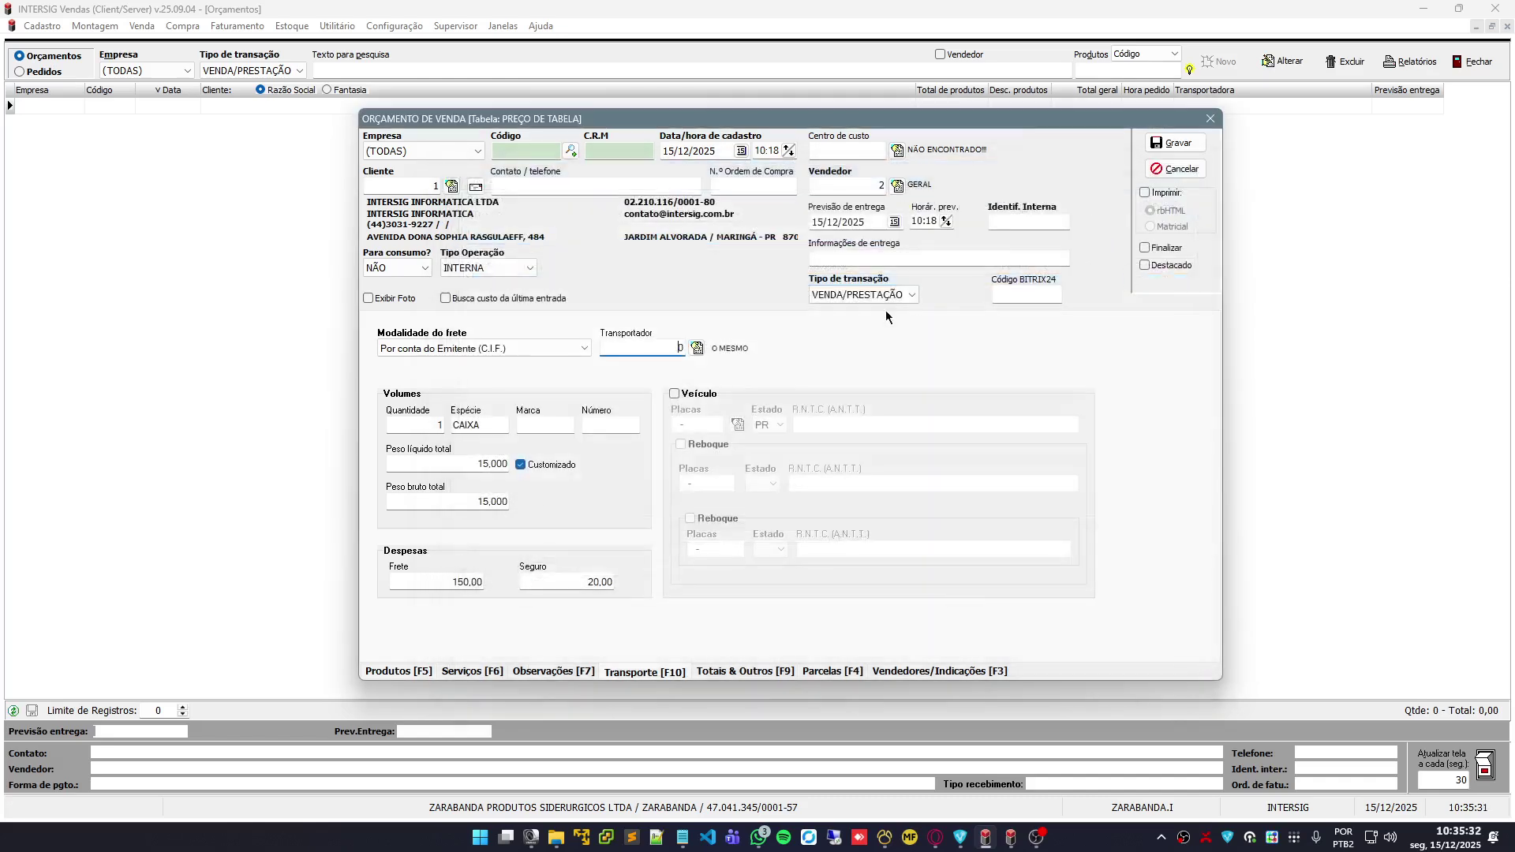
Enter a 50% product discount, taking 54,12 off and bringing the quote total to 224,11
{"action": "left_click", "coordinate": [729, 674]}
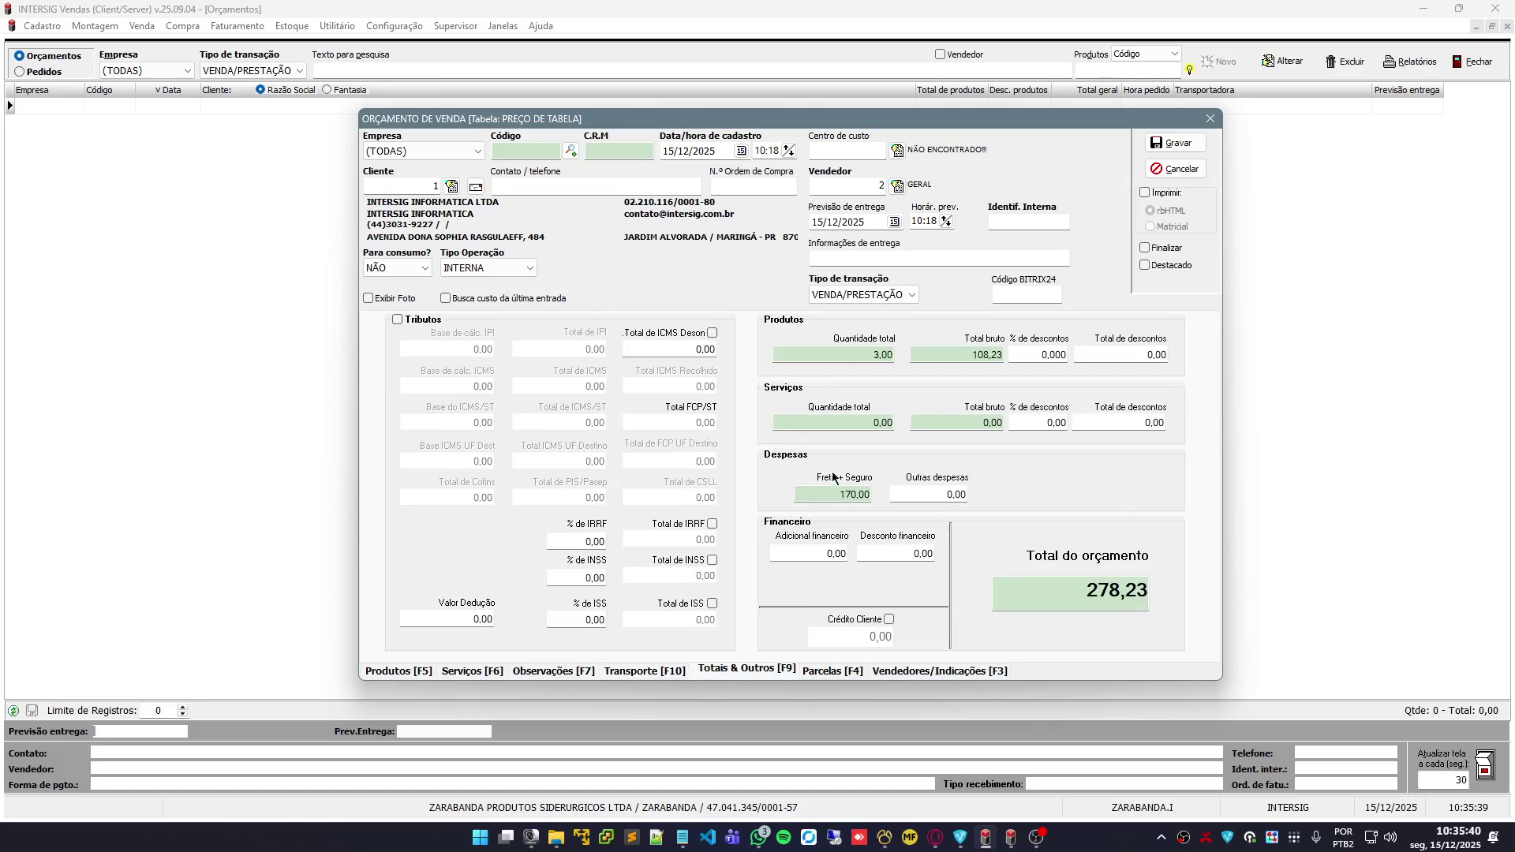
{"action": "left_click", "coordinate": [1039, 354]}
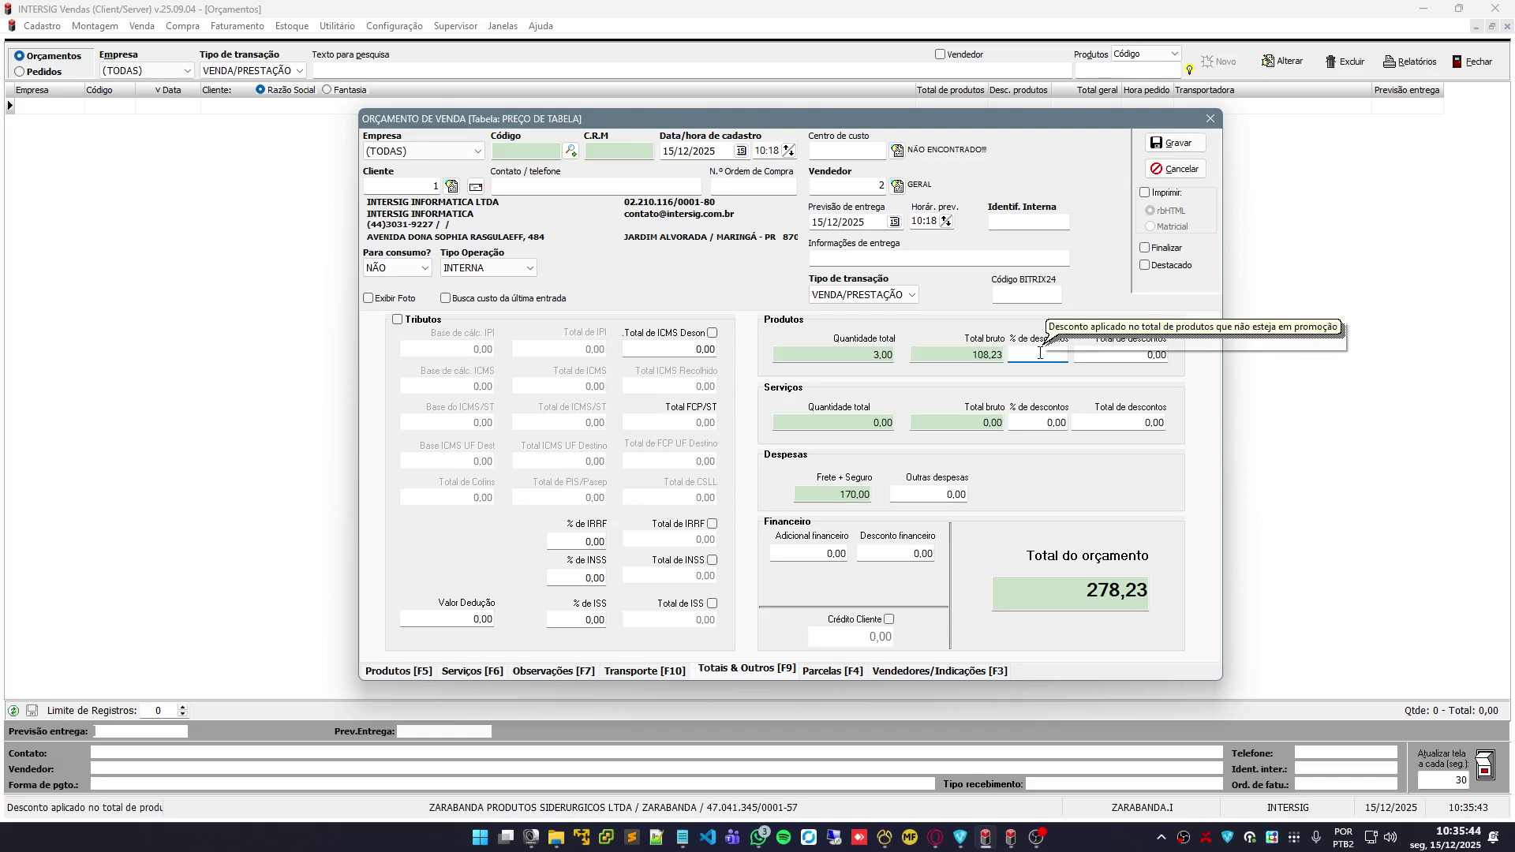
{"action": "left_click", "coordinate": [381, 671]}
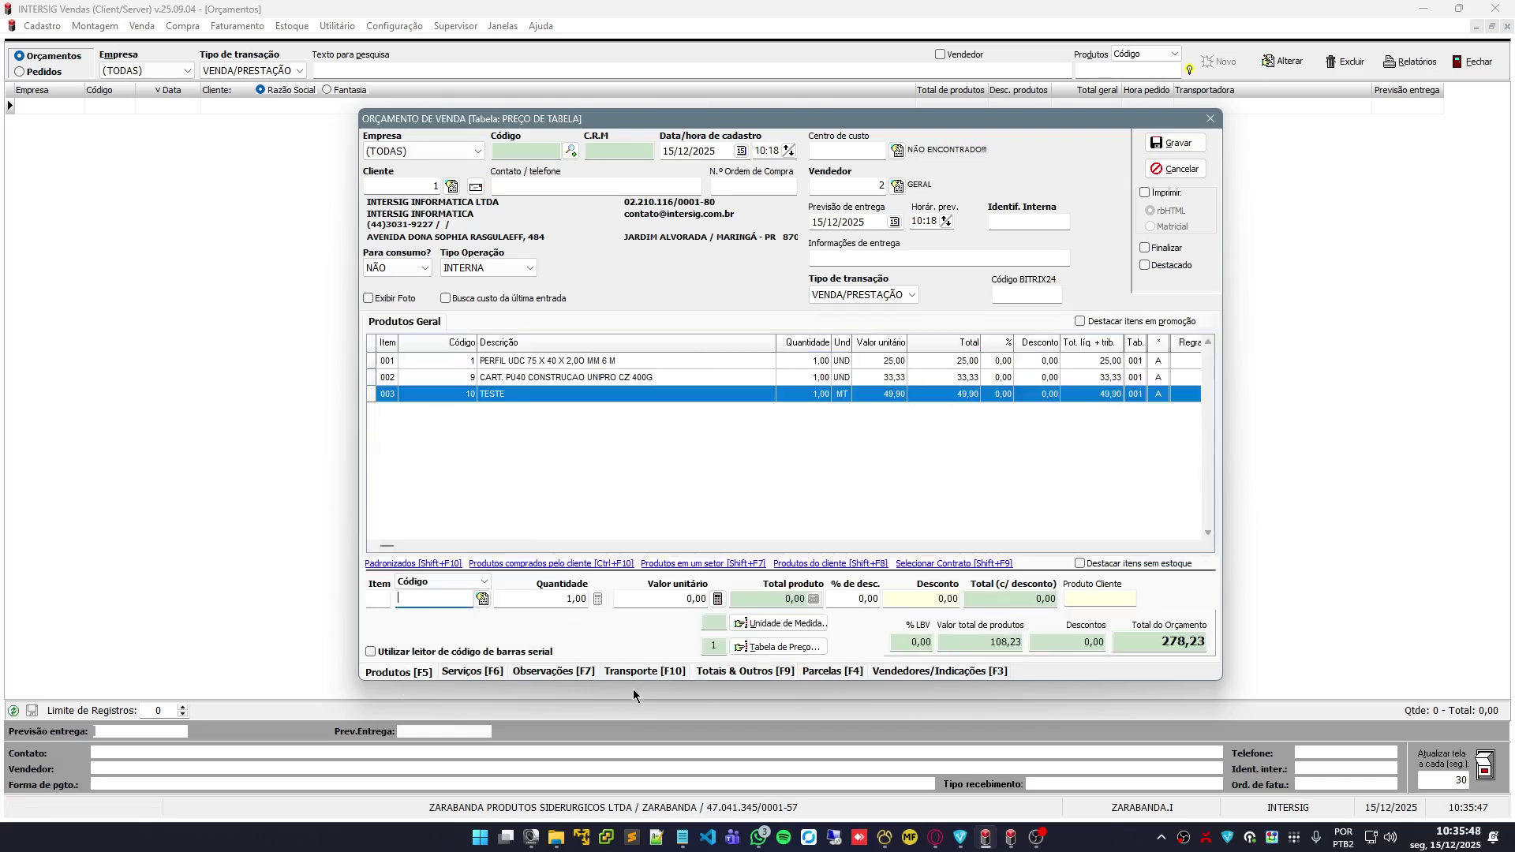
{"action": "left_click", "coordinate": [745, 670]}
{"action": "left_click", "coordinate": [1038, 355]}
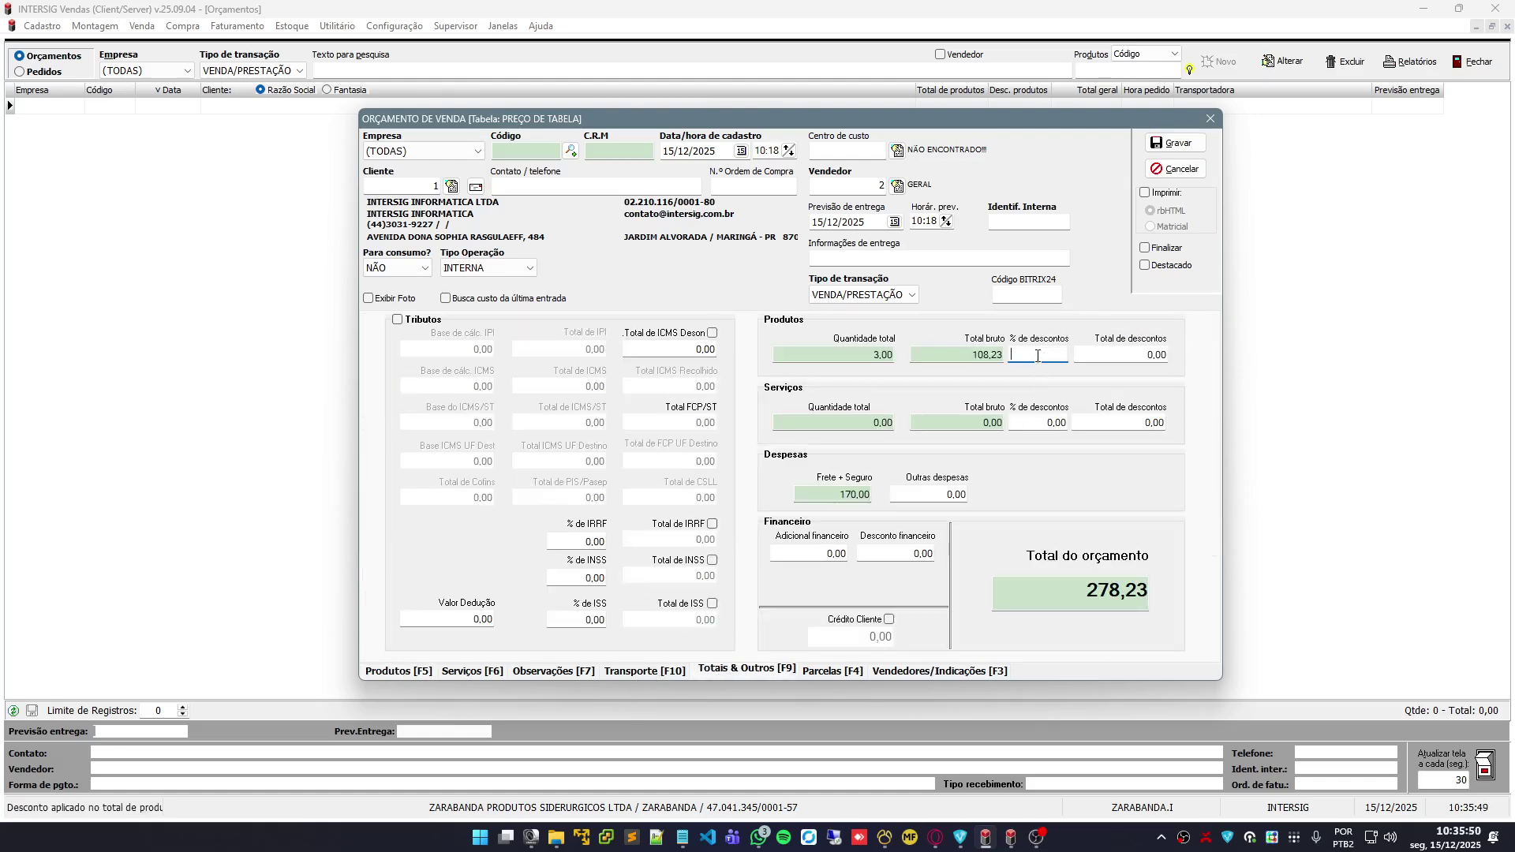
{"action": "type", "text": "50"}
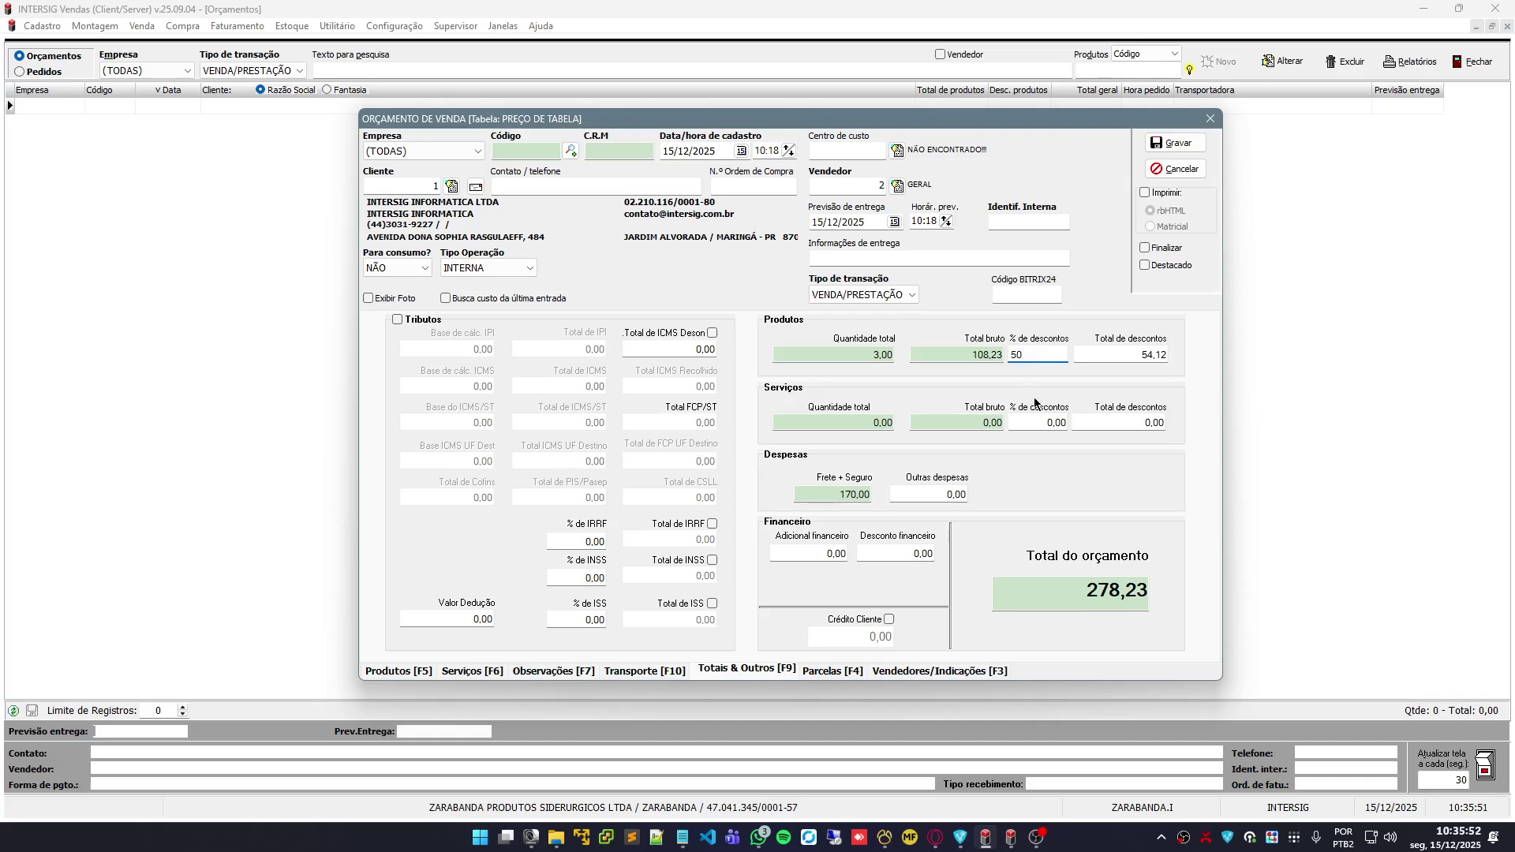
{"action": "key", "text": "Tab"}
{"action": "left_click", "coordinate": [419, 672]}
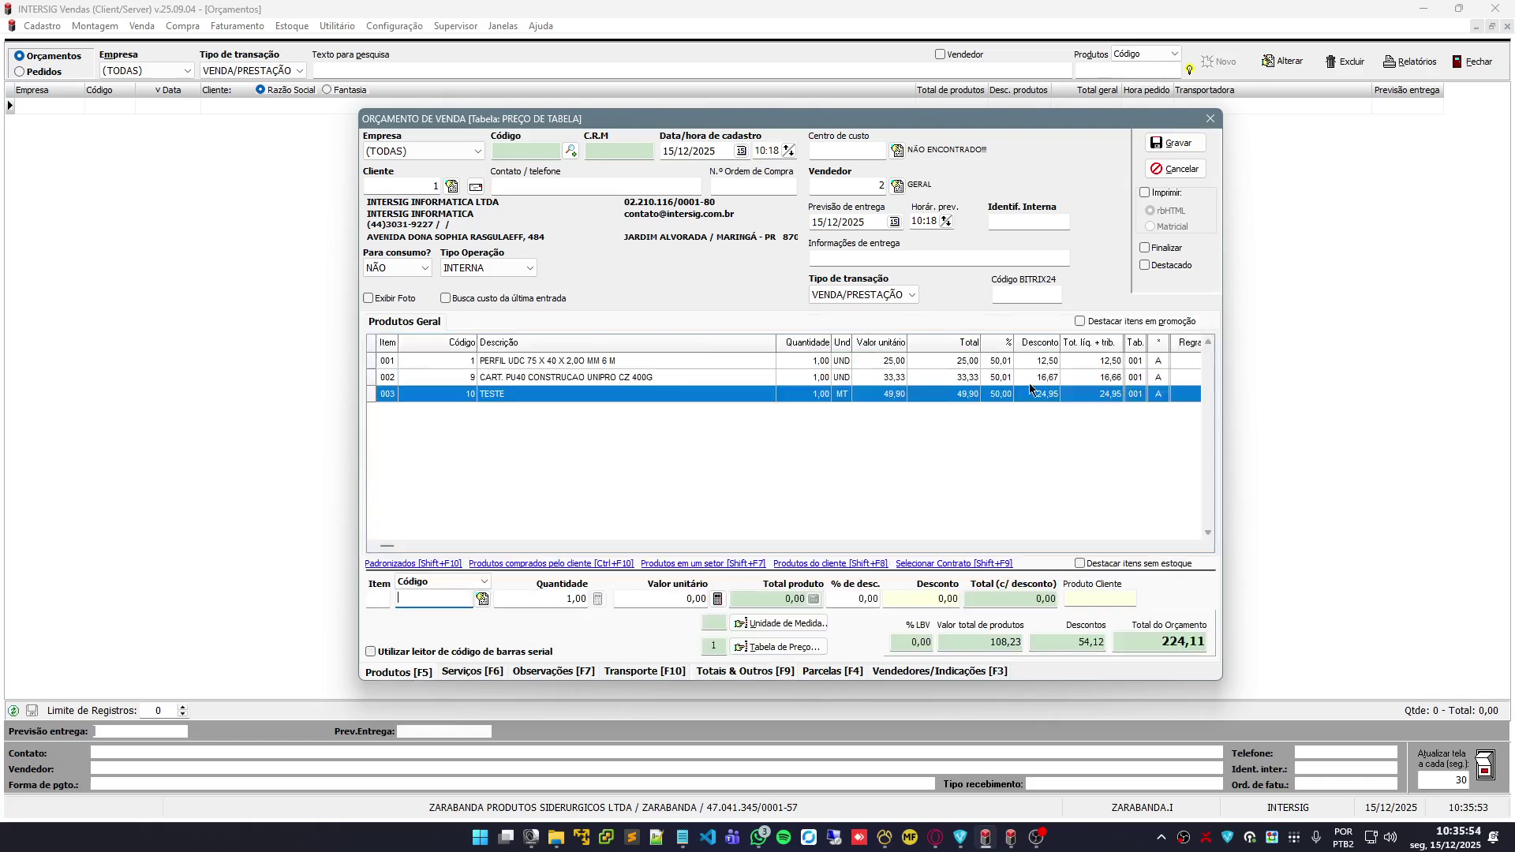
{"action": "left_click", "coordinate": [738, 671]}
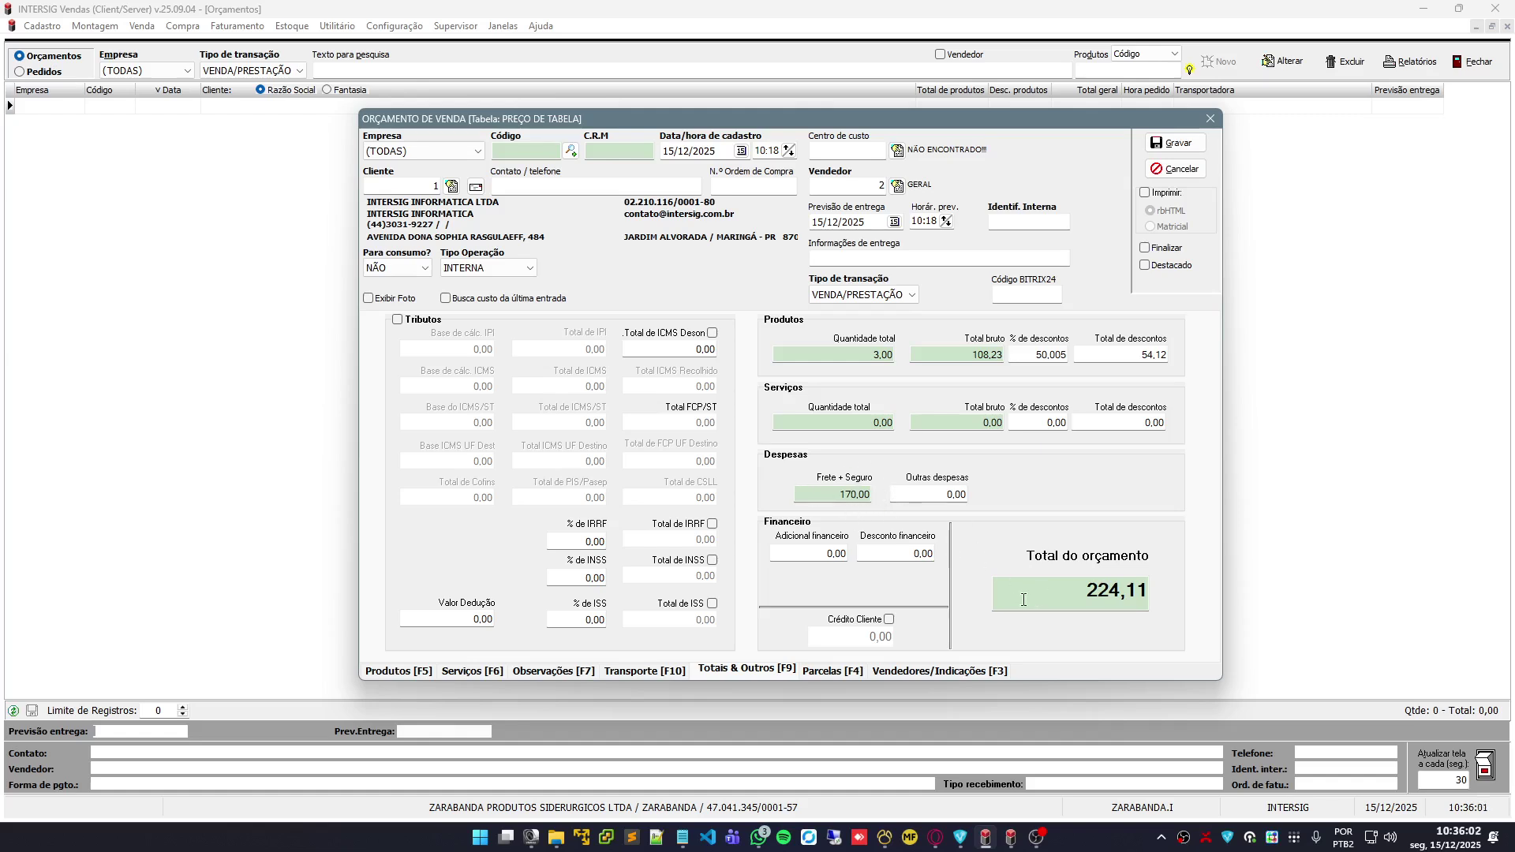
Enter 20,00 in other expenses and try a 20,00 financial discount
{"action": "left_click", "coordinate": [932, 495]}
{"action": "type", "text": "2"}
{"action": "key", "text": "Tab"}
{"action": "left_click", "coordinate": [833, 555]}
{"action": "left_click", "coordinate": [916, 557]}
{"action": "key", "text": "shift+Tab"}
{"action": "left_click", "coordinate": [914, 556]}
{"action": "type", "text": "20"}
{"action": "left_click", "coordinate": [931, 495]}
After checking installments and products, reset the financial discount to 0 and tick Tributos
{"action": "left_click", "coordinate": [814, 674]}
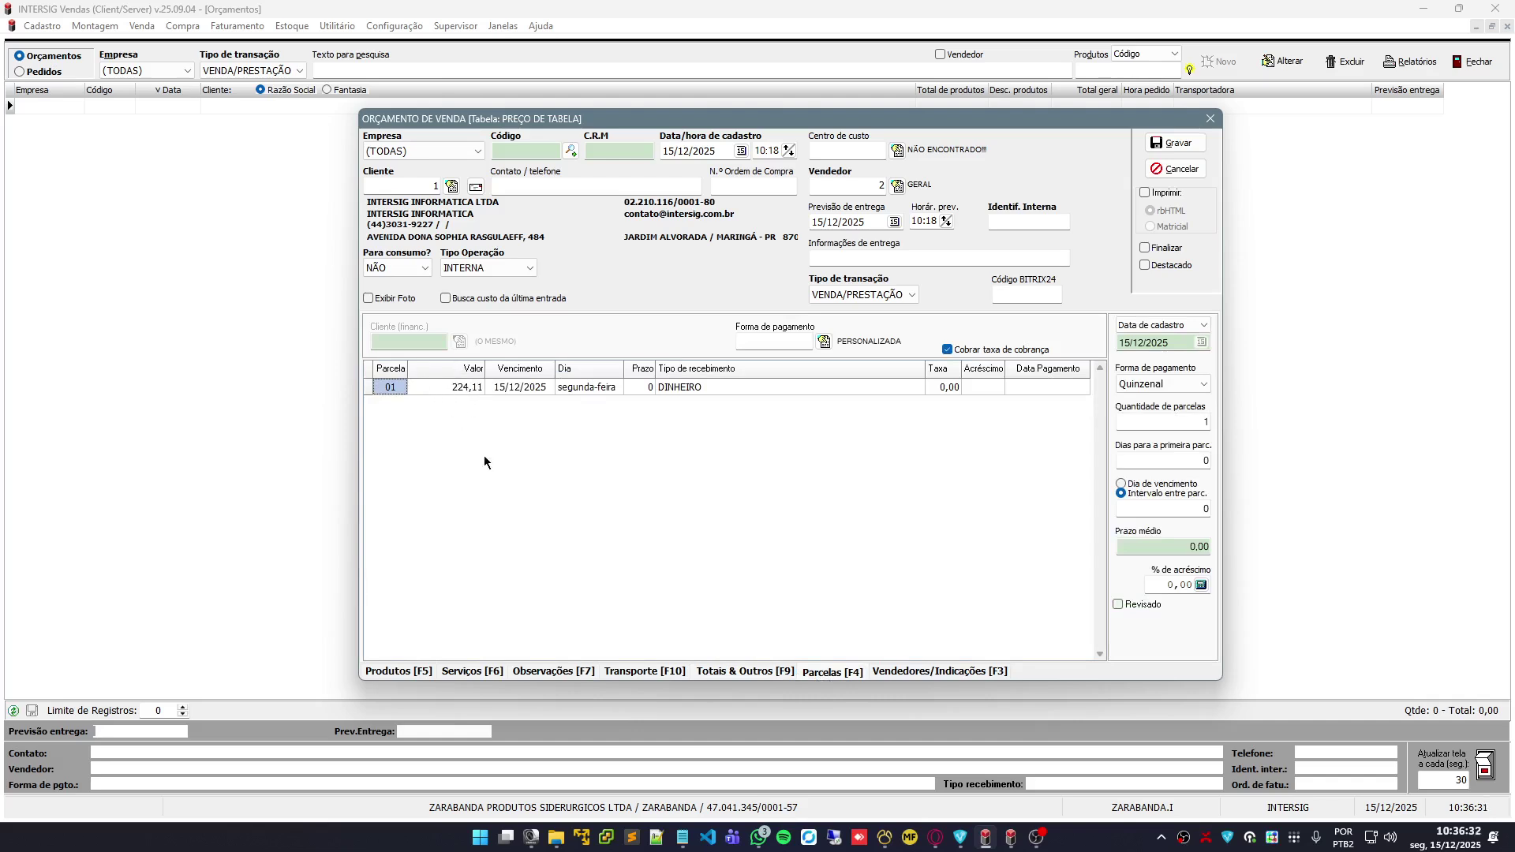
{"action": "left_click", "coordinate": [399, 673]}
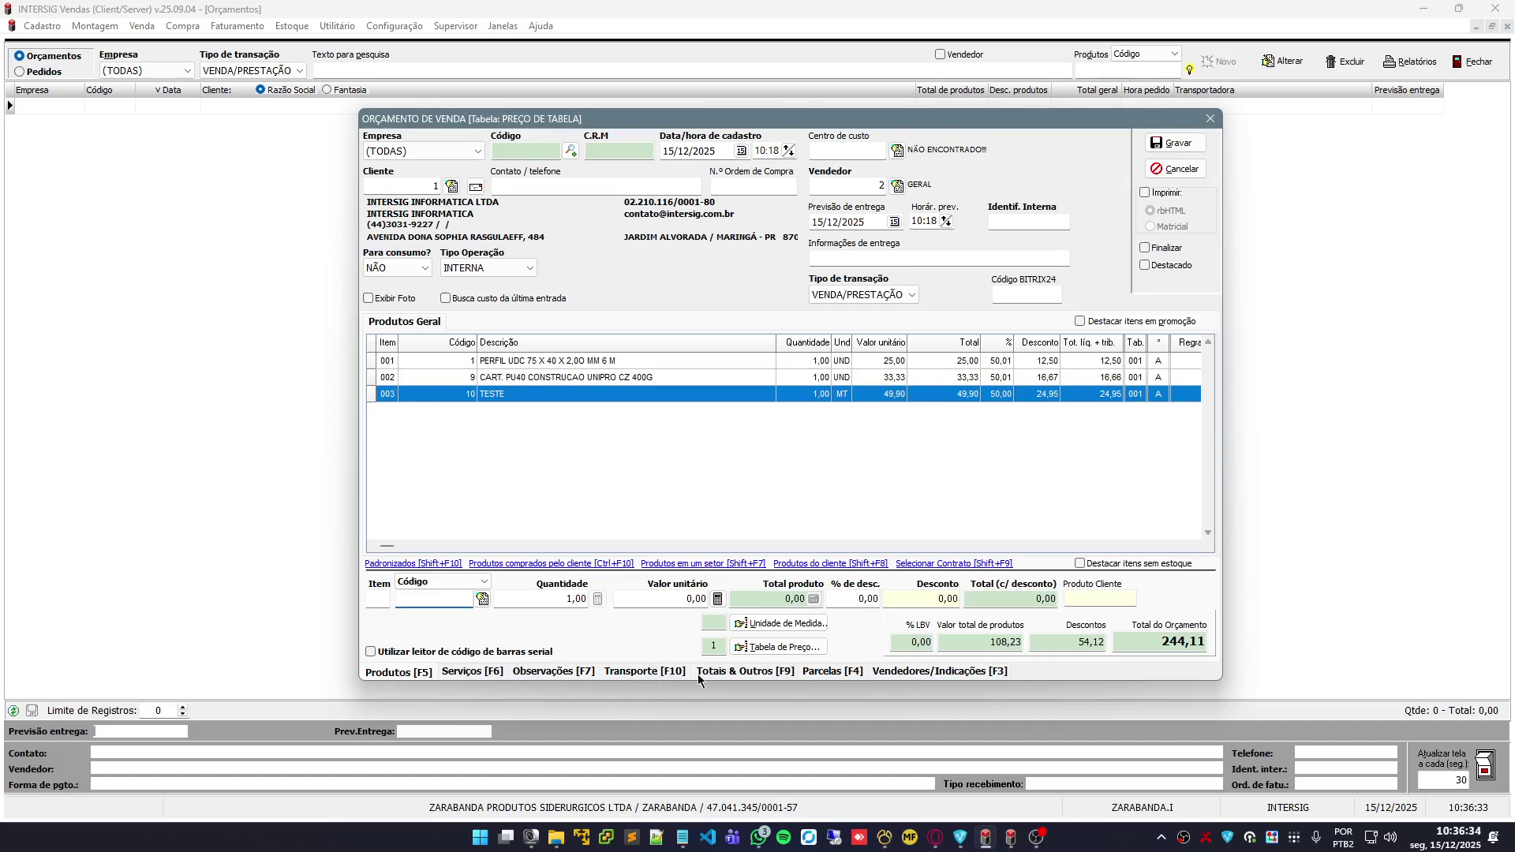
{"action": "left_click", "coordinate": [822, 674]}
{"action": "left_click", "coordinate": [772, 671]}
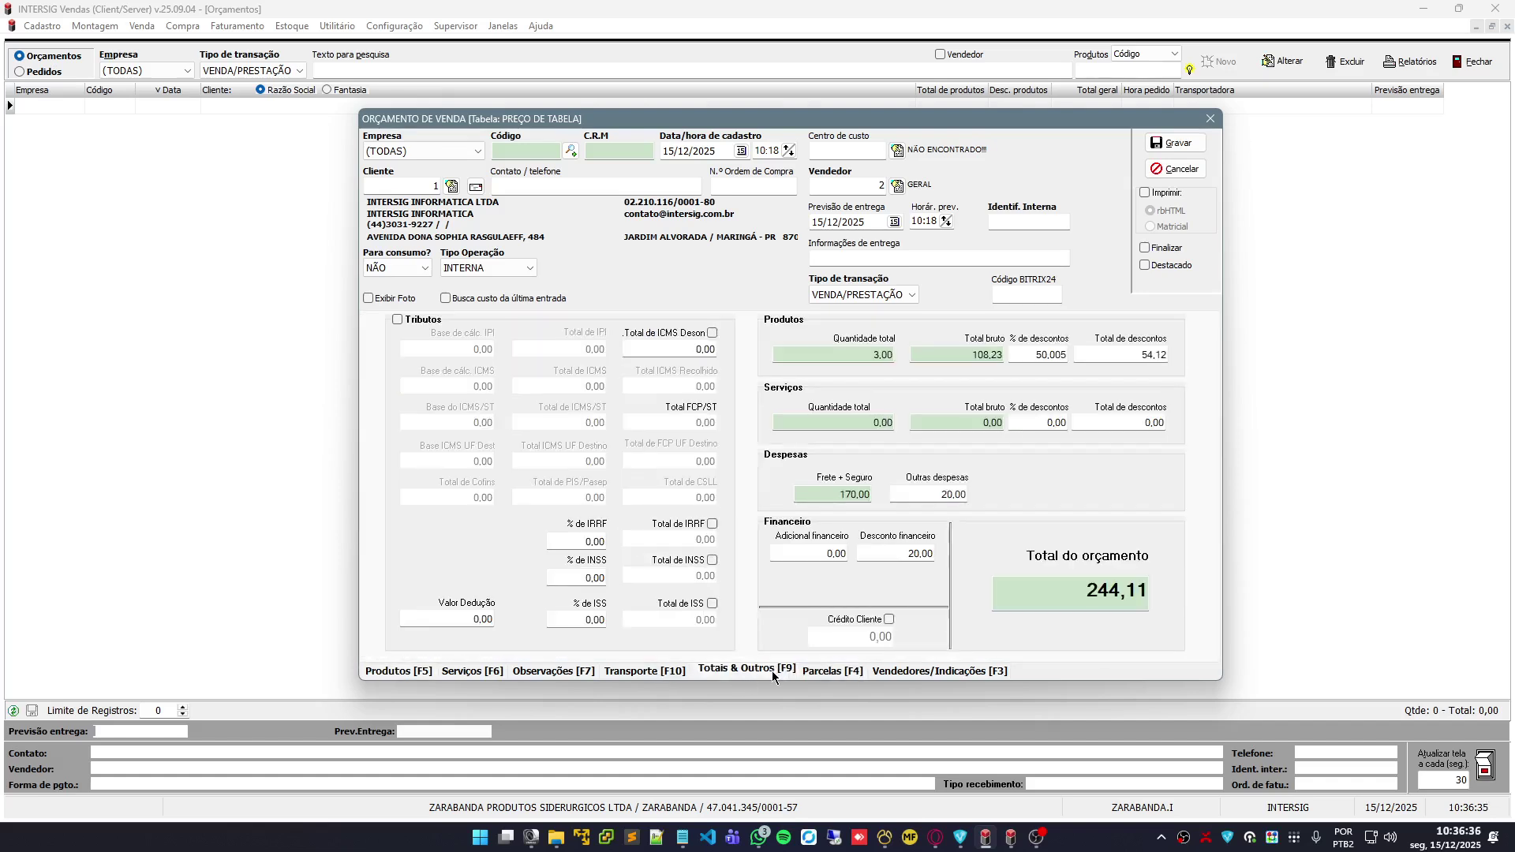
{"action": "left_click", "coordinate": [905, 556]}
{"action": "type", "text": "0"}
{"action": "left_click", "coordinate": [900, 495]}
{"action": "left_click", "coordinate": [398, 320]}
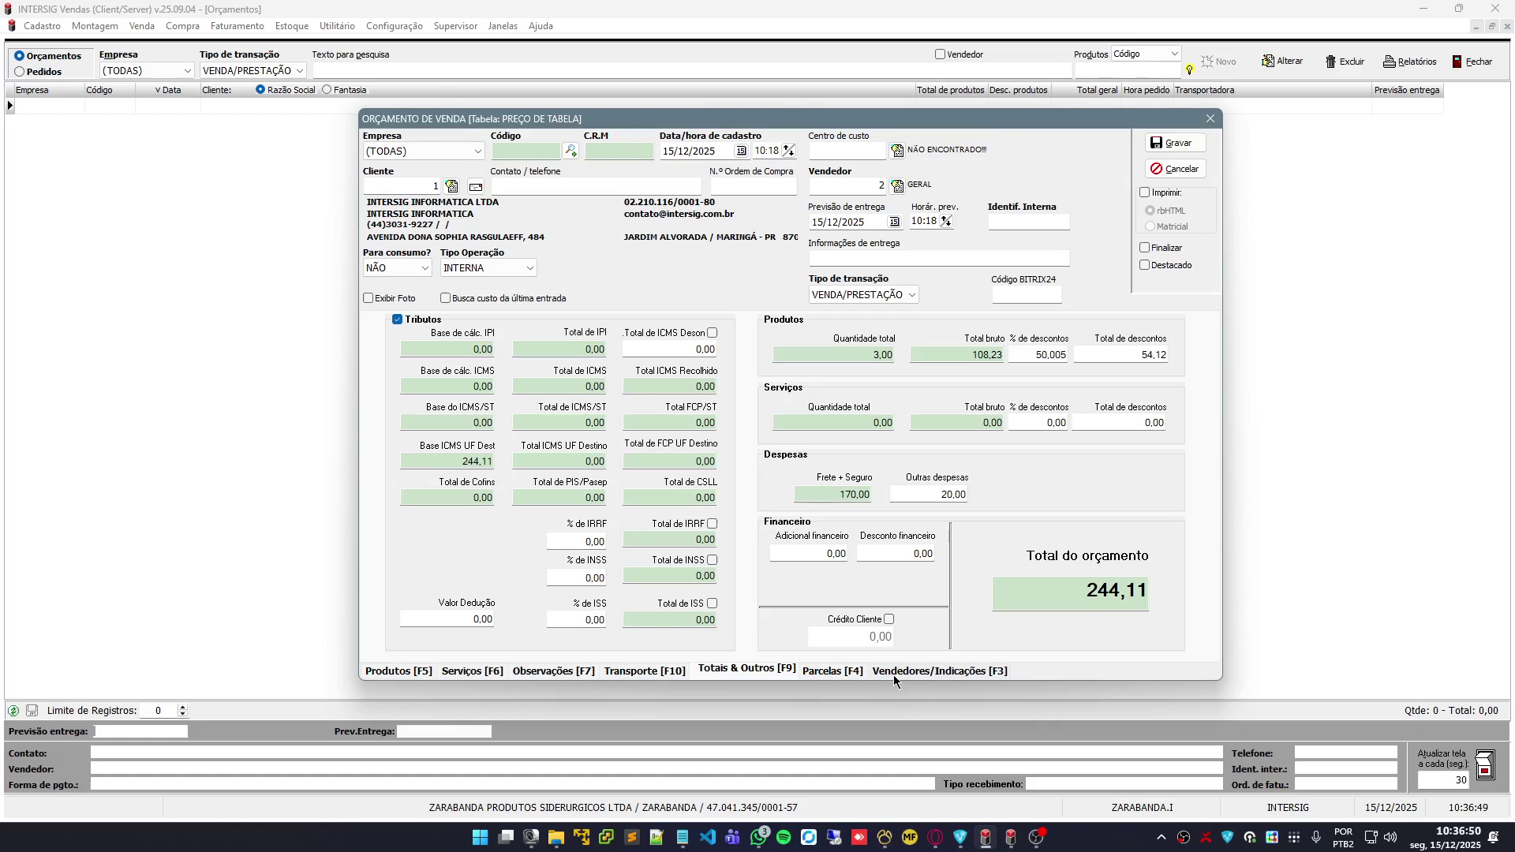
{"action": "left_click", "coordinate": [809, 672]}
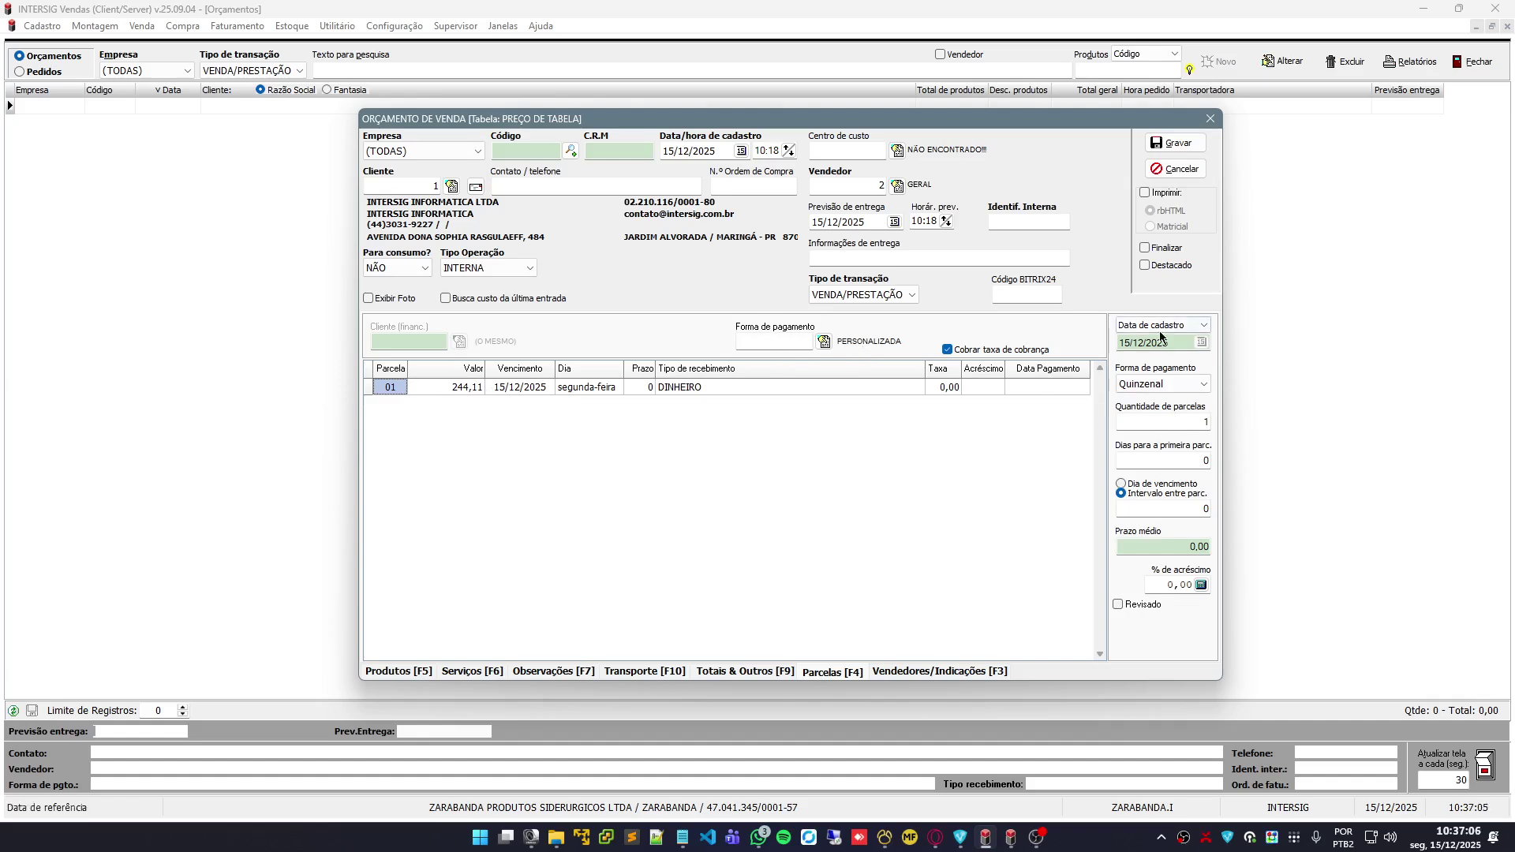
Set 5 installments, briefly trying a fixed monthly due day of 20
{"action": "left_click", "coordinate": [1186, 423]}
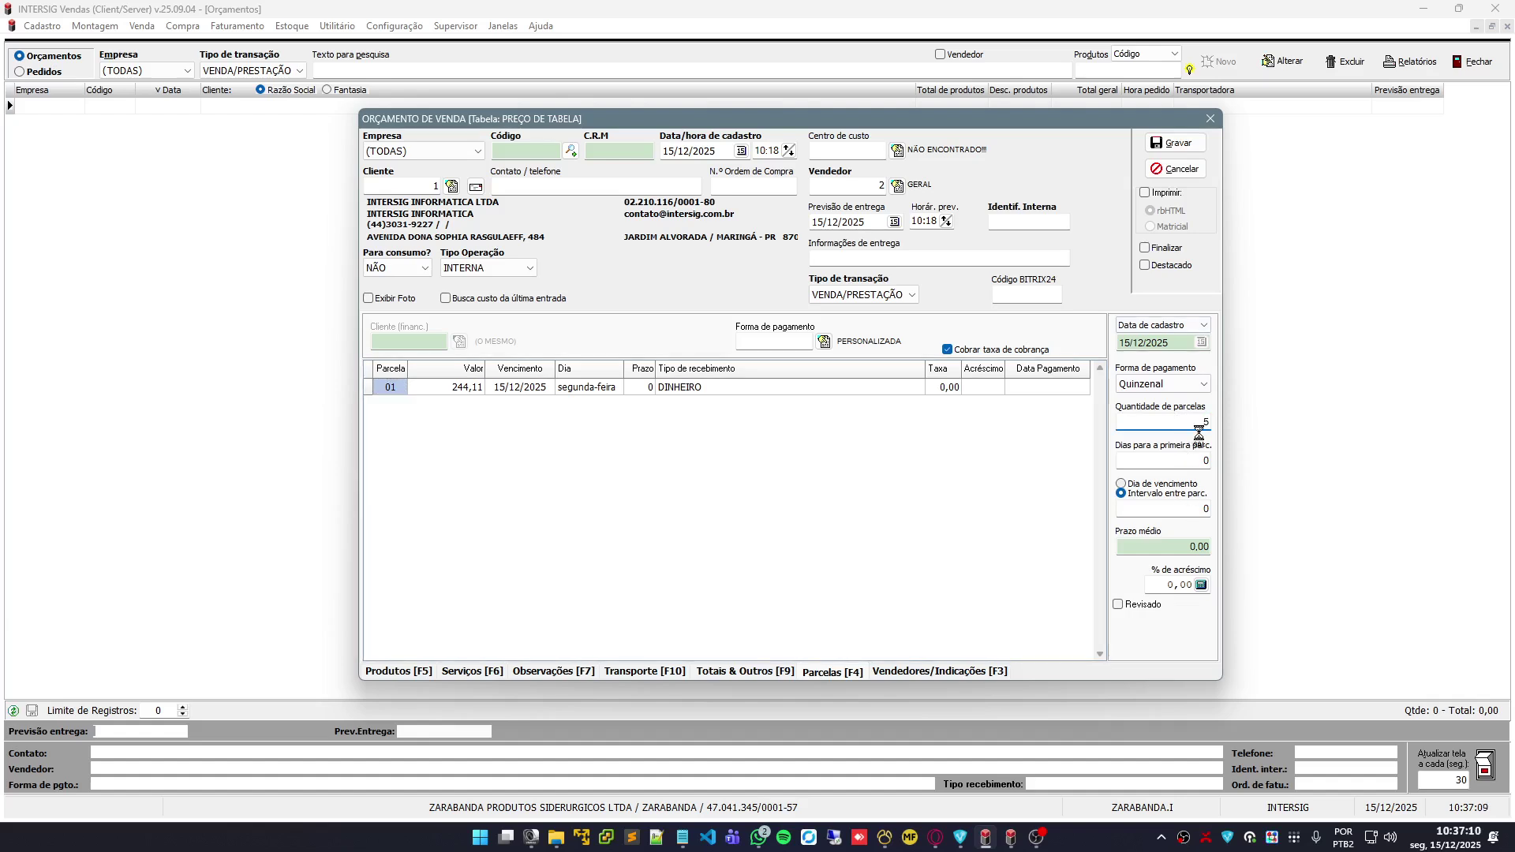
{"action": "type", "text": "5"}
{"action": "left_click", "coordinate": [1192, 465]}
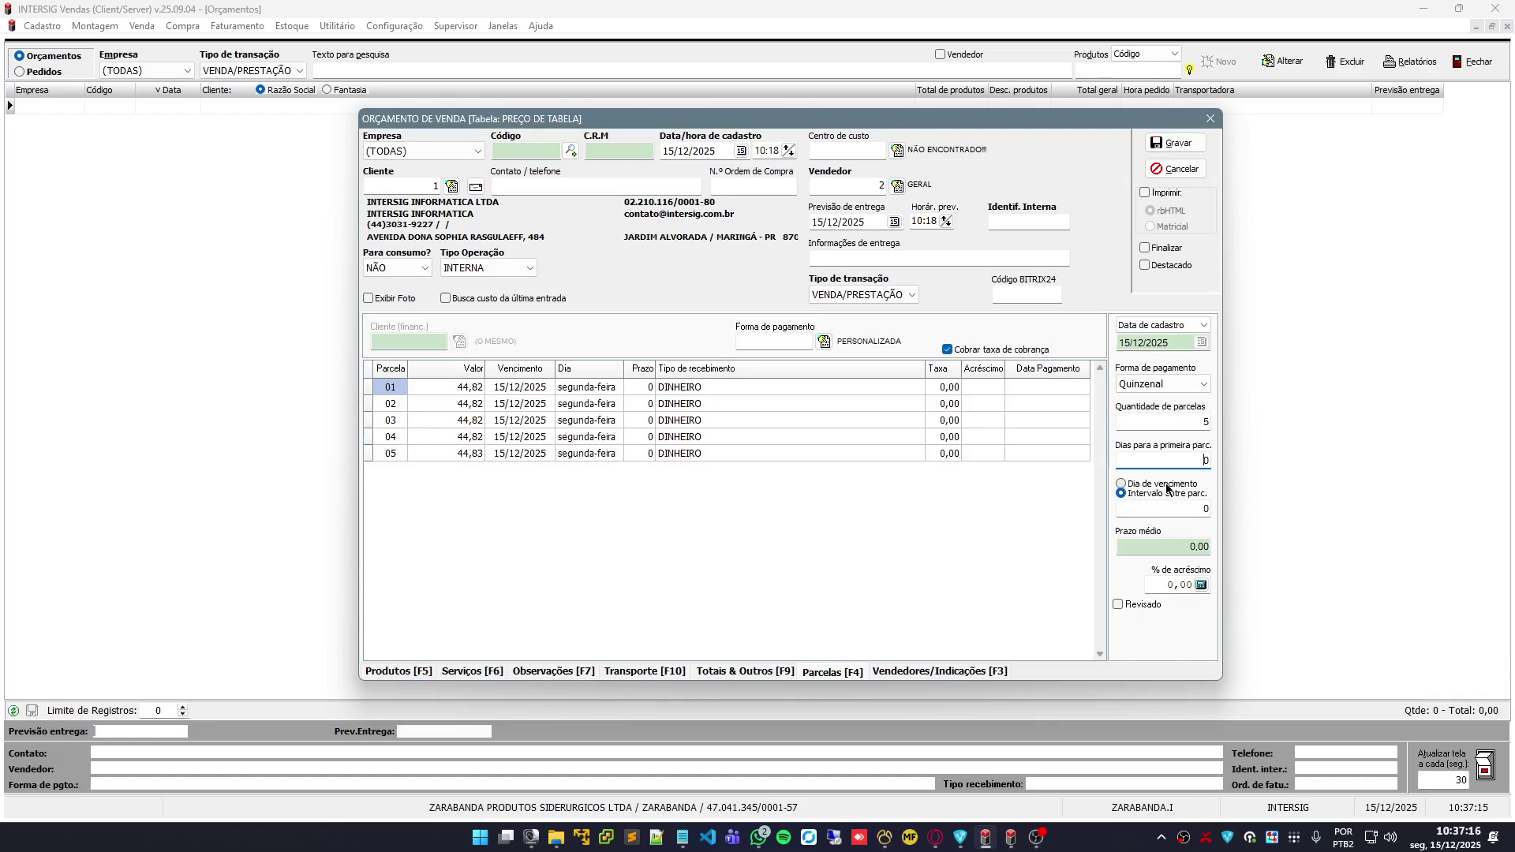
{"action": "left_click", "coordinate": [1165, 485]}
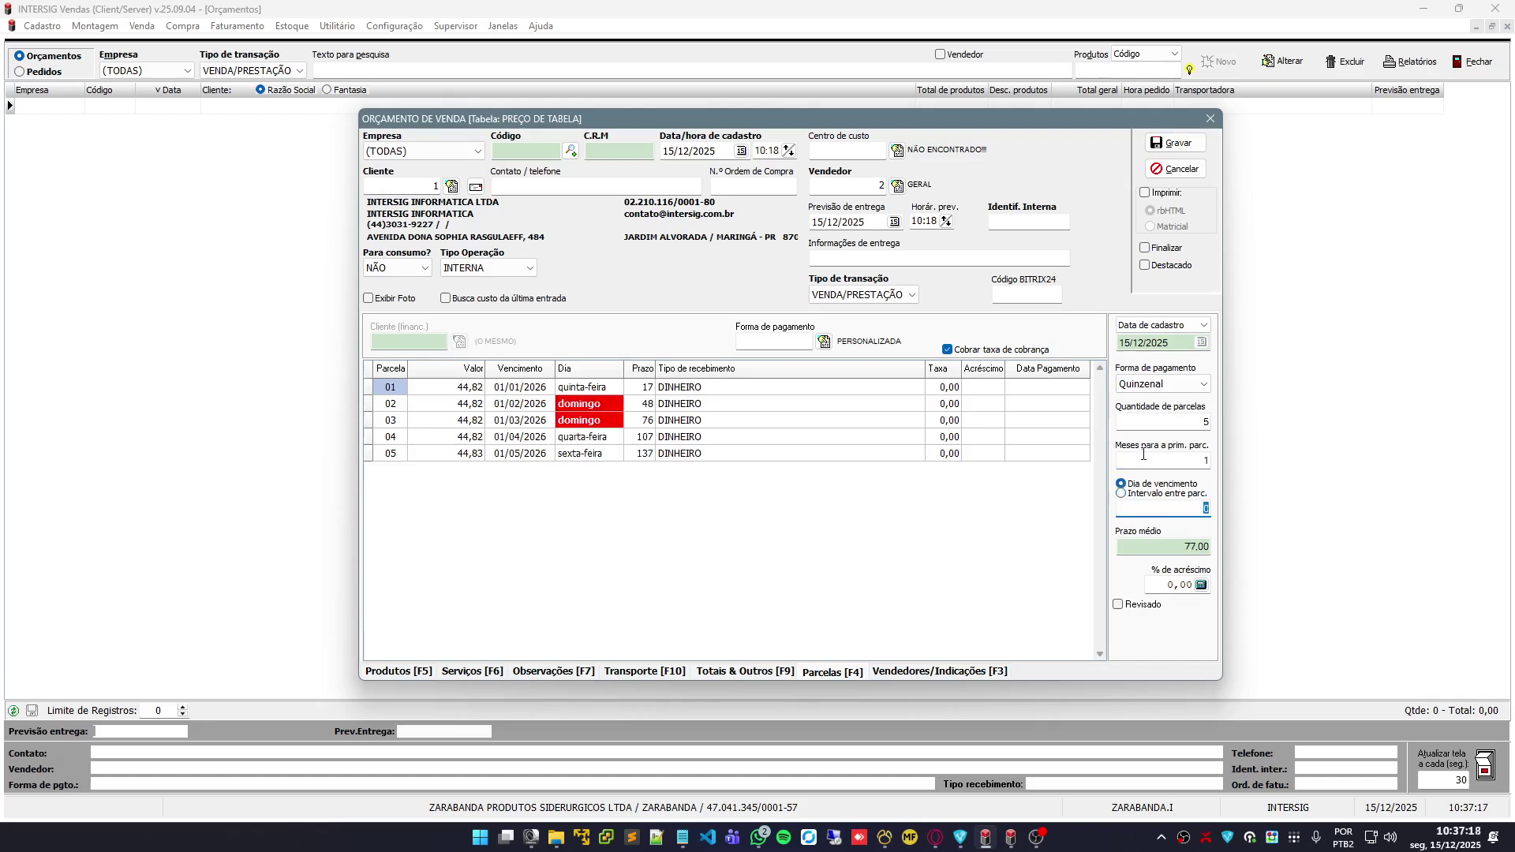
{"action": "left_click", "coordinate": [1177, 464]}
{"action": "left_click", "coordinate": [1187, 509]}
{"action": "type", "text": "20"}
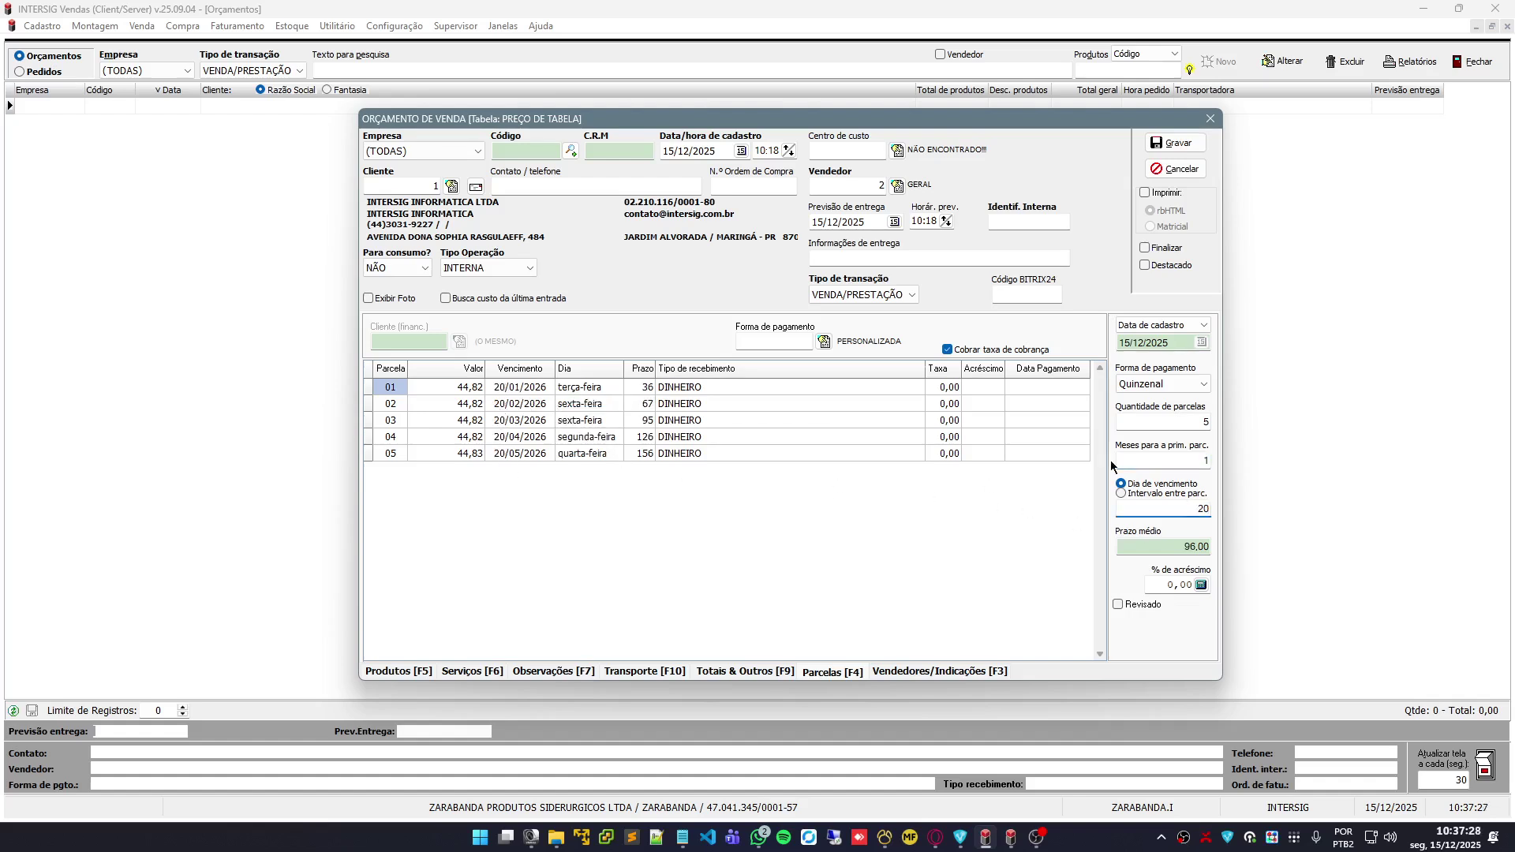
Switch to a fixed interval: first installment after 15 days, then every 30 days
{"action": "left_click", "coordinate": [1127, 494]}
{"action": "left_click", "coordinate": [1171, 458]}
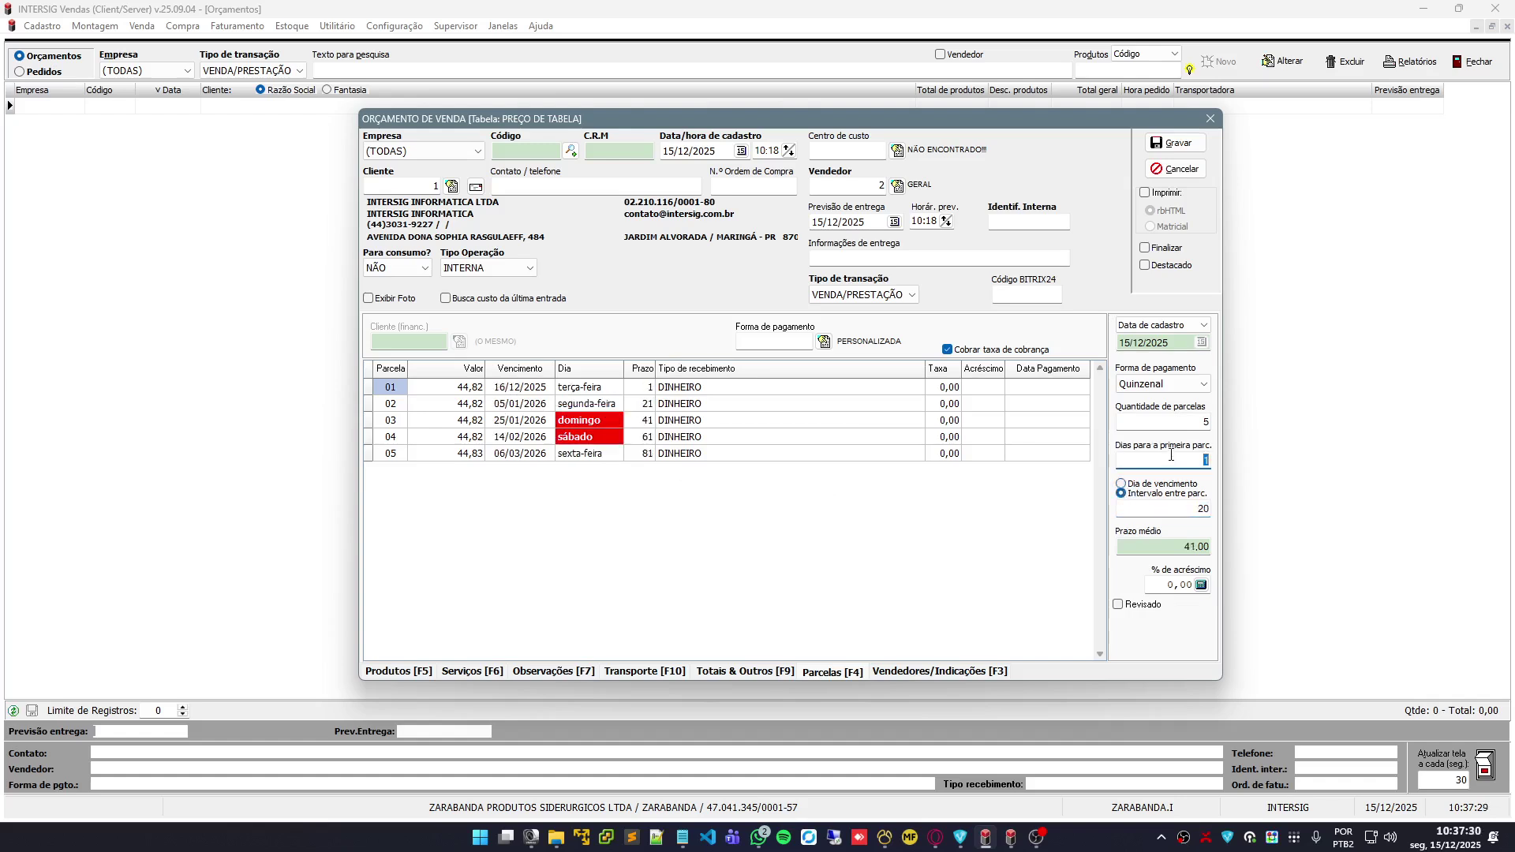
{"action": "type", "text": "15"}
{"action": "key", "text": "Tab"}
{"action": "type", "text": "30"}
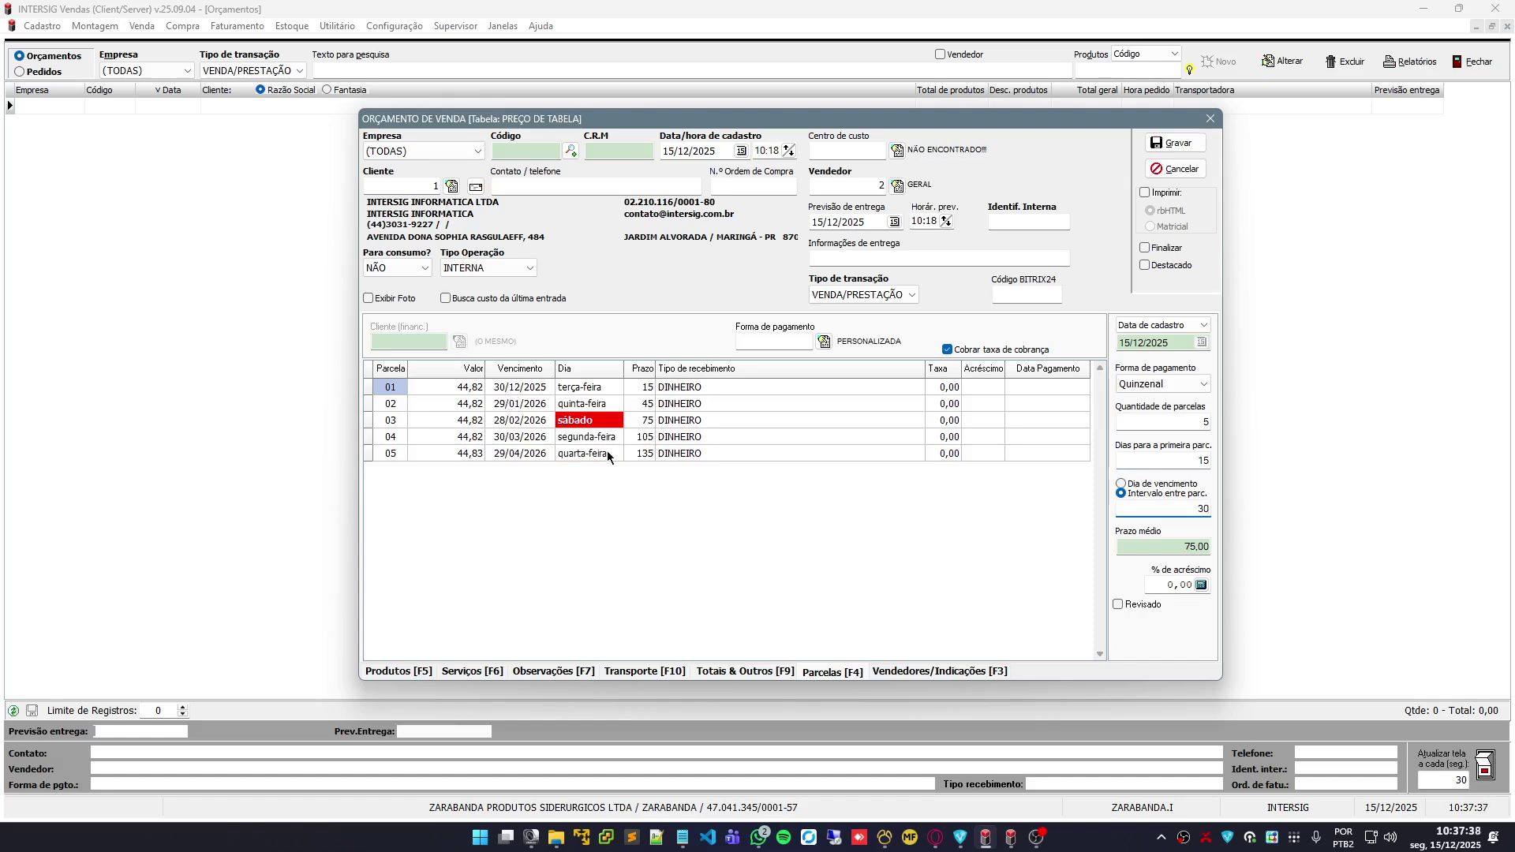
{"action": "left_click", "coordinate": [509, 403]}
Move the third installment's due date from Saturday to 27/02/2026
{"action": "left_click", "coordinate": [495, 422]}
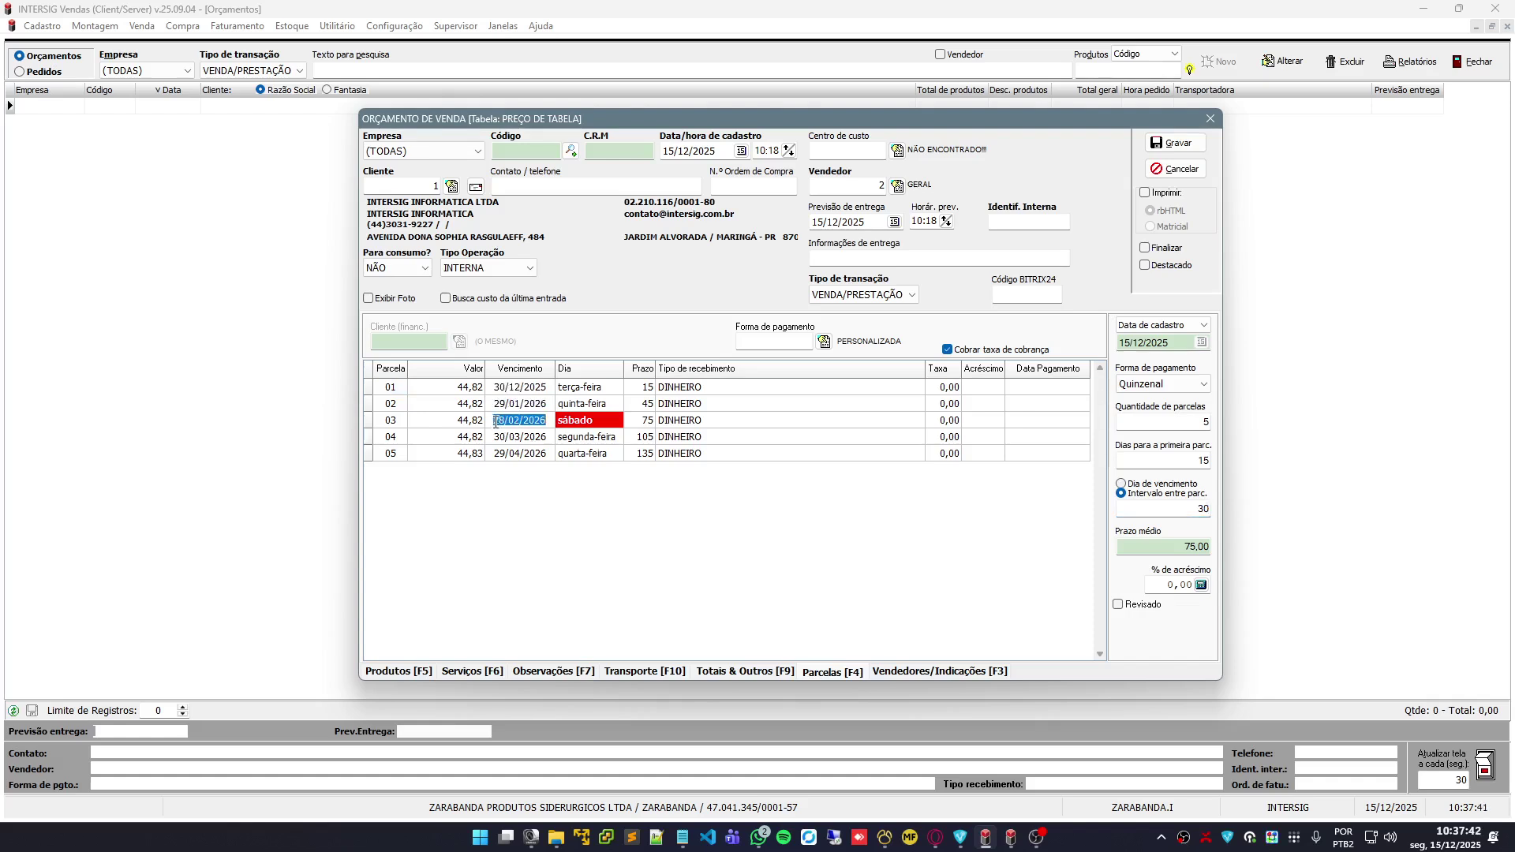
{"action": "left_click", "coordinate": [496, 422]}
{"action": "type", "text": "27"}
{"action": "left_click", "coordinate": [520, 435]}
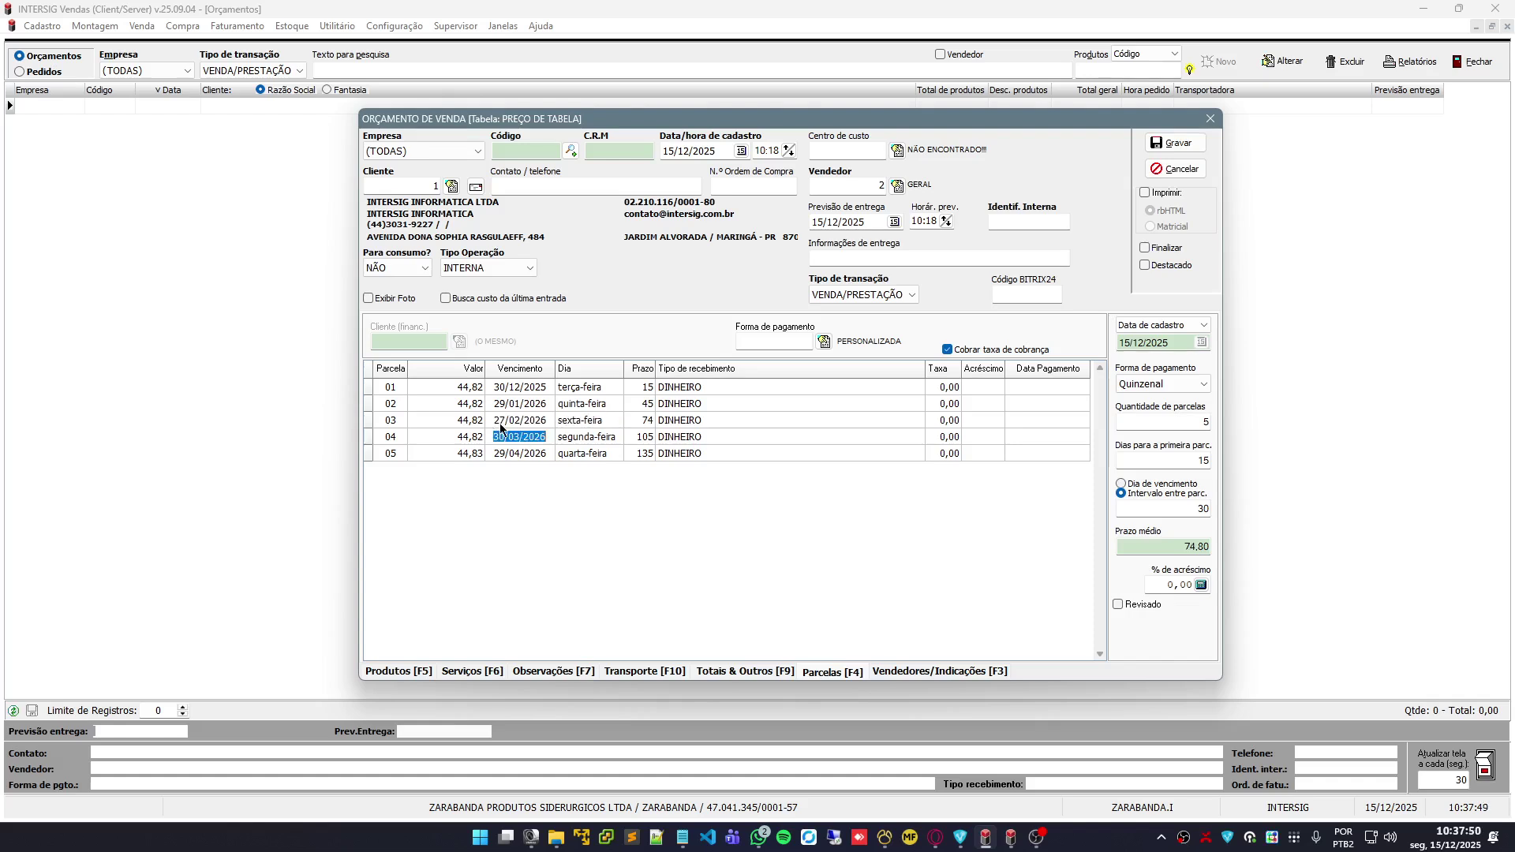
{"action": "left_click", "coordinate": [499, 424]}
Set the first installment to 100,00 so the remaining ones rebalance
{"action": "left_click", "coordinate": [462, 390]}
{"action": "type", "text": "100"}
{"action": "key", "text": "Down"}
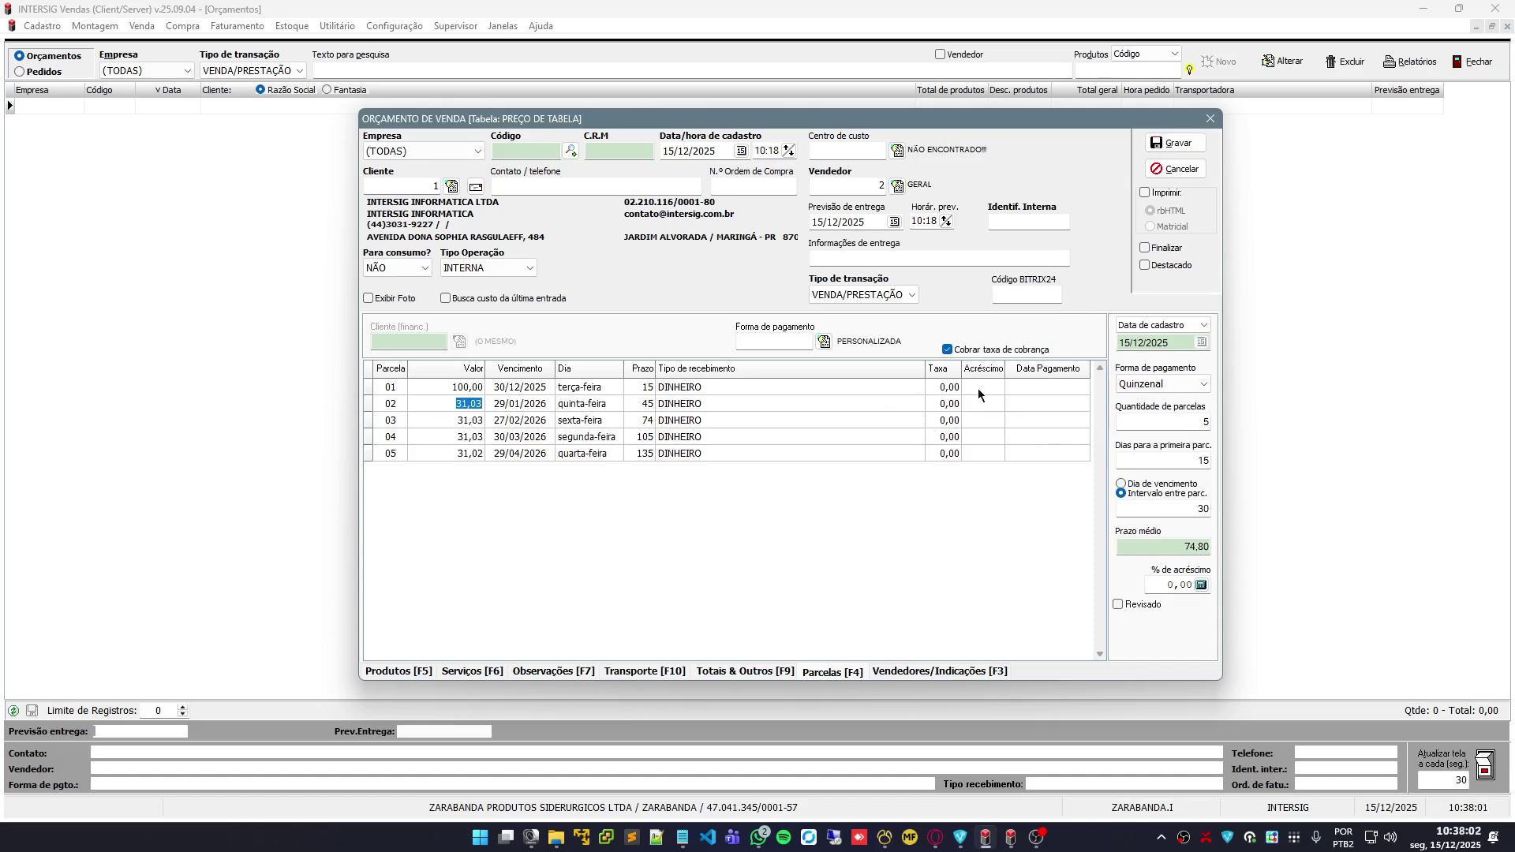
Pick payment form 07/14/21 DIAS and keep the products' unit prices unchanged
{"action": "left_click", "coordinate": [825, 341]}
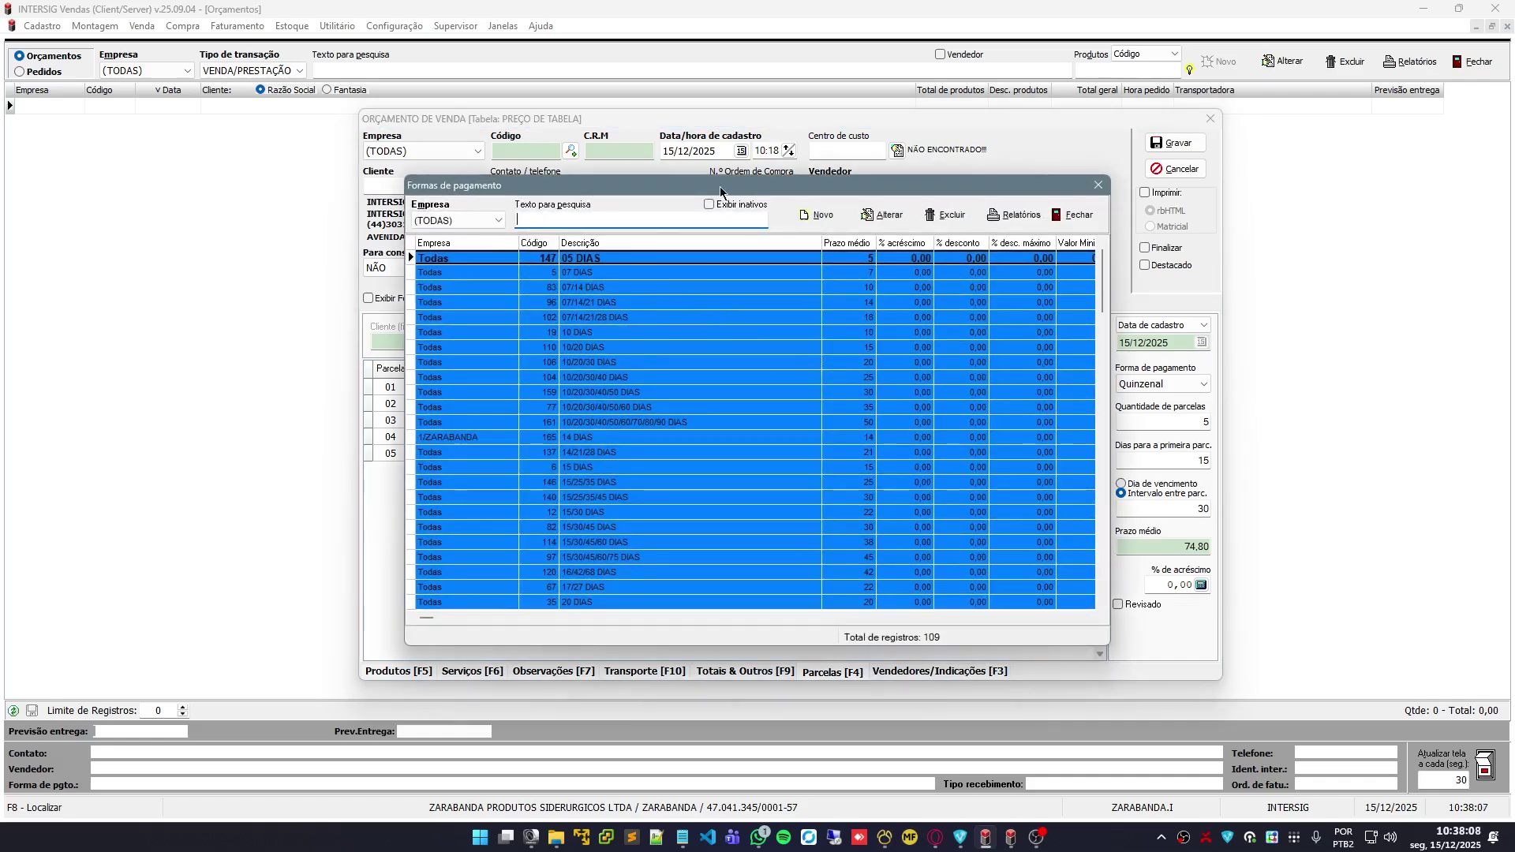
{"action": "left_click_drag", "start_coordinate": [720, 186], "coordinate": [542, 171]}
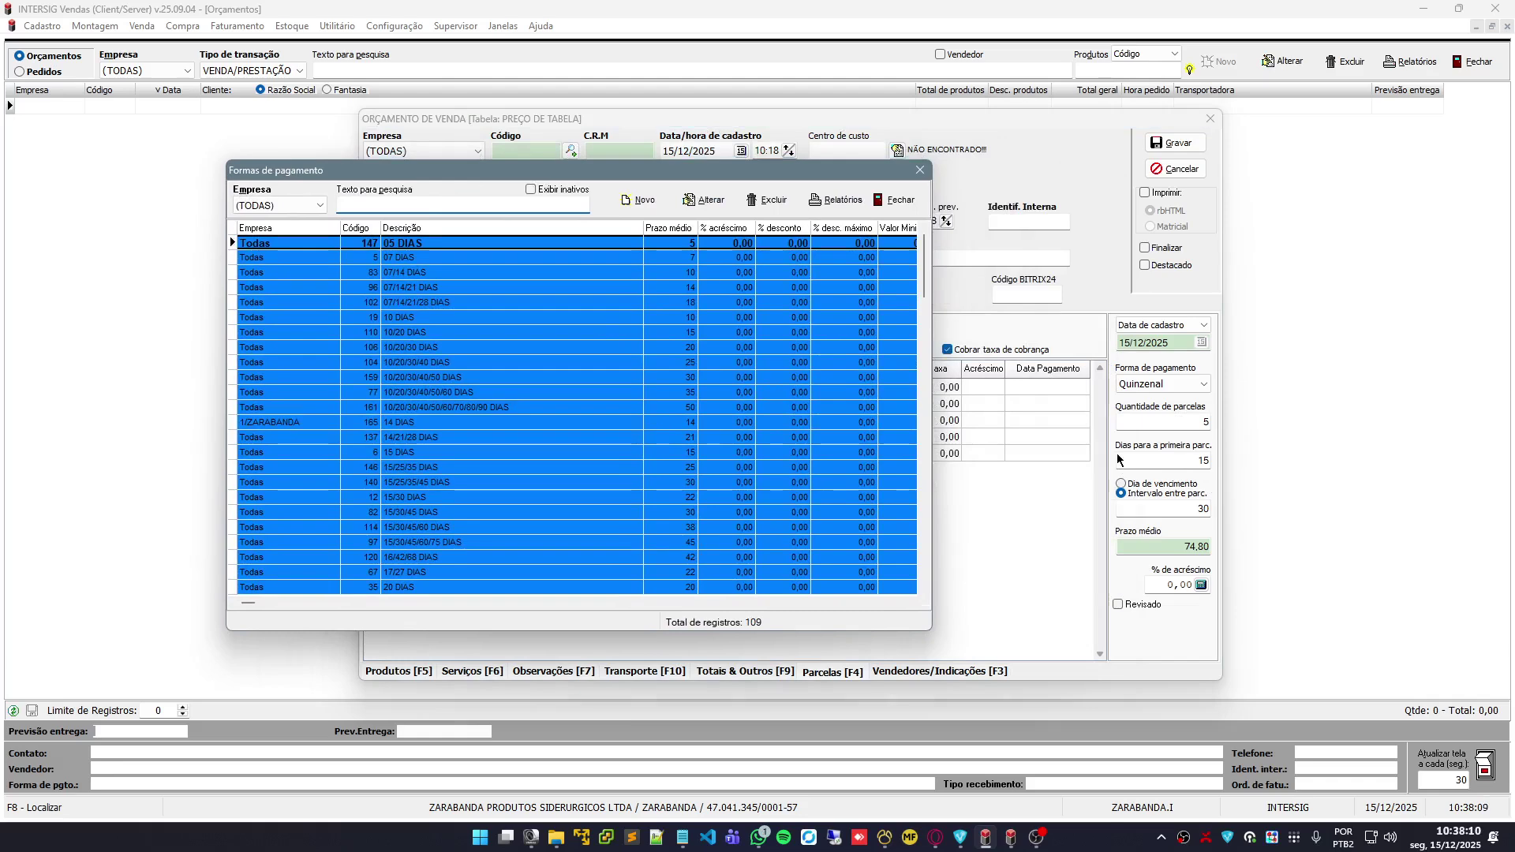
{"action": "key", "text": "Down"}
{"action": "key", "text": "Down"}
{"action": "key", "text": "Down"}
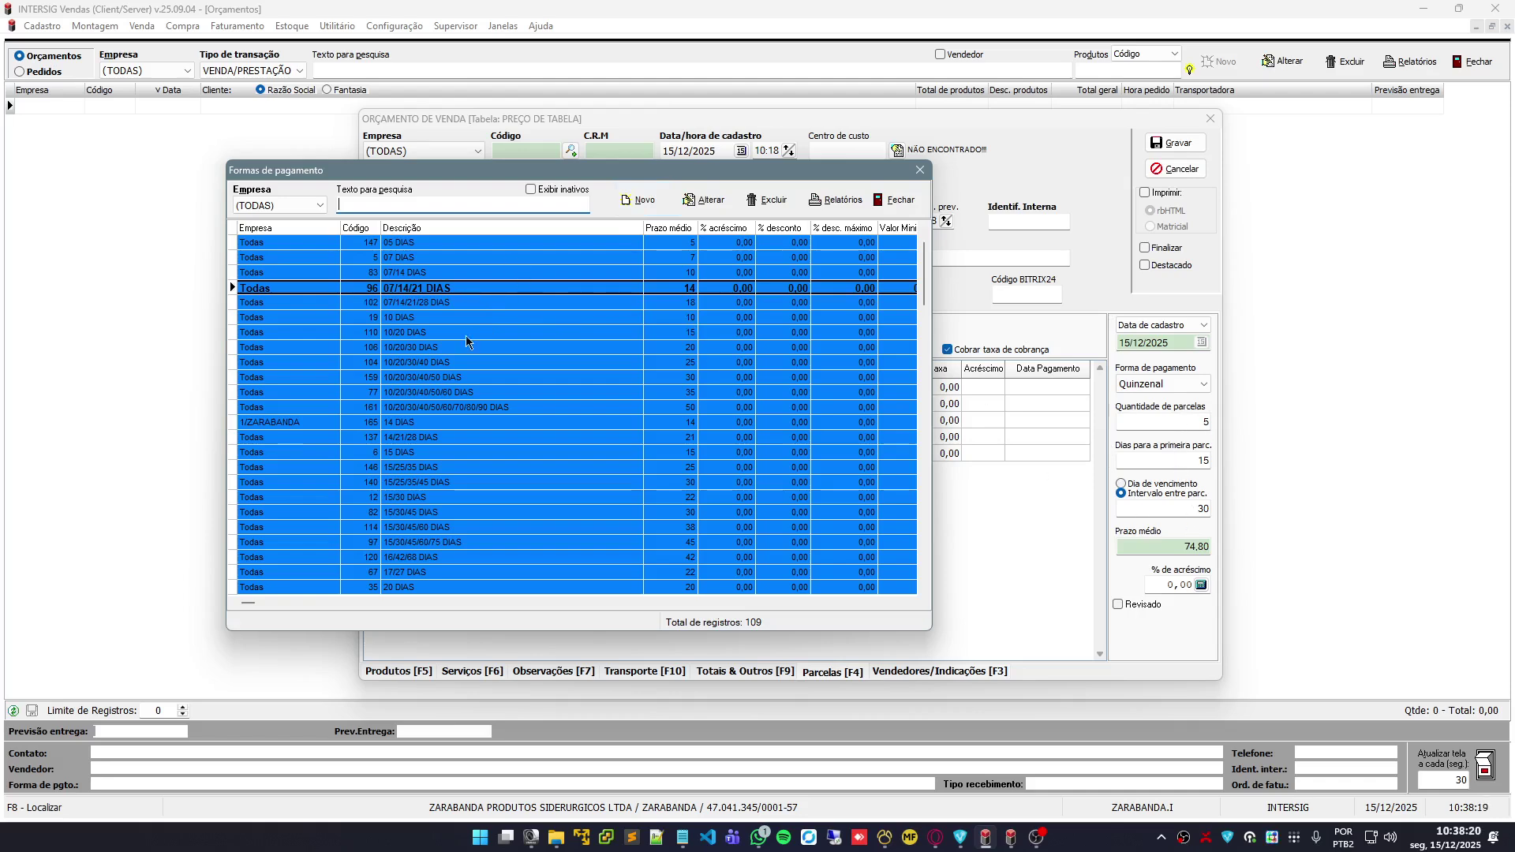
{"action": "double_click", "coordinate": [451, 289]}
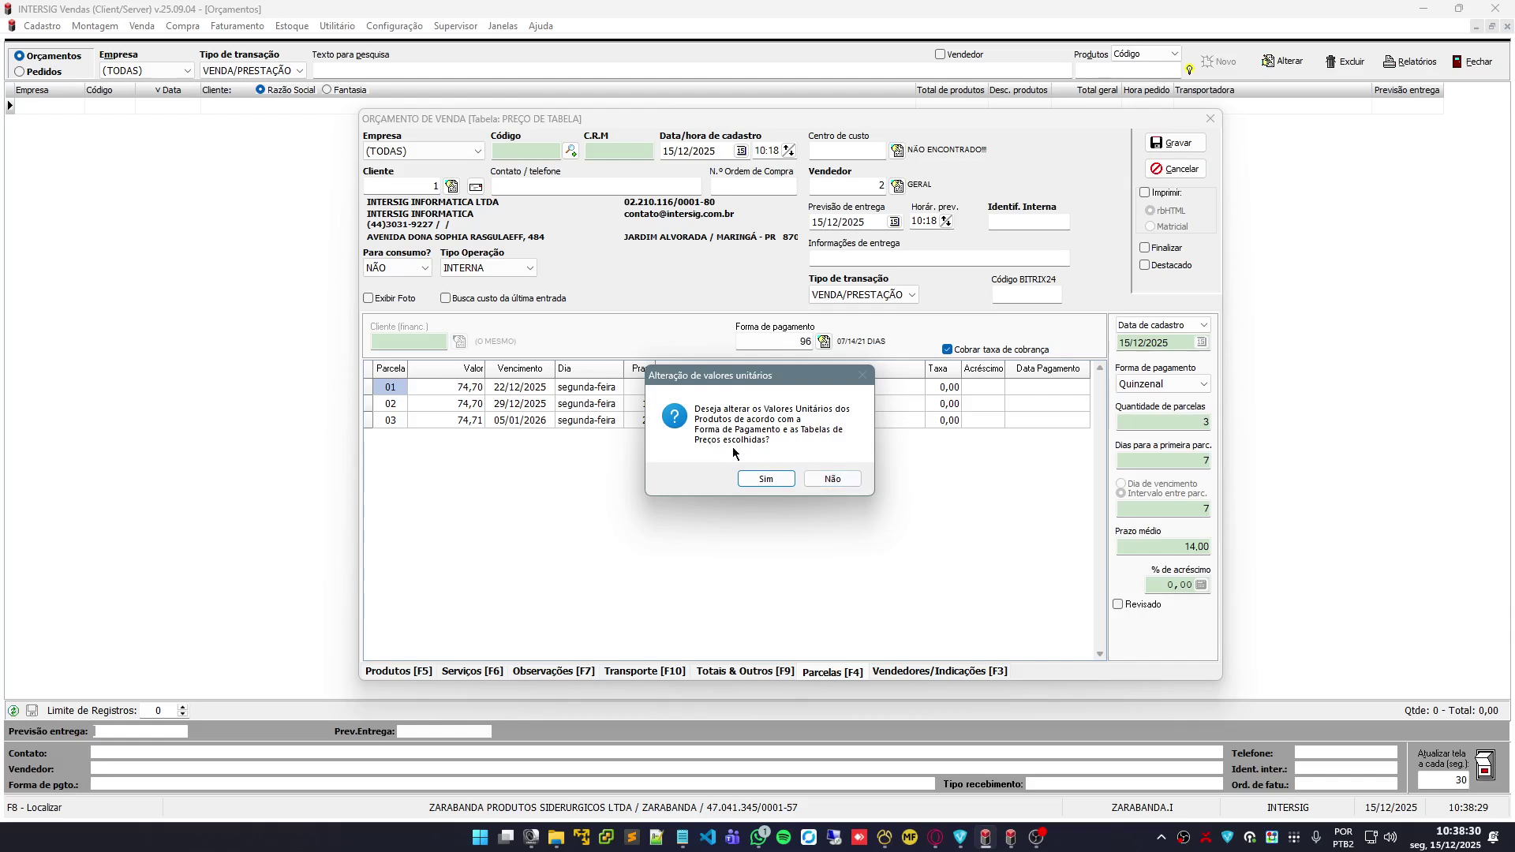
{"action": "left_click", "coordinate": [832, 479]}
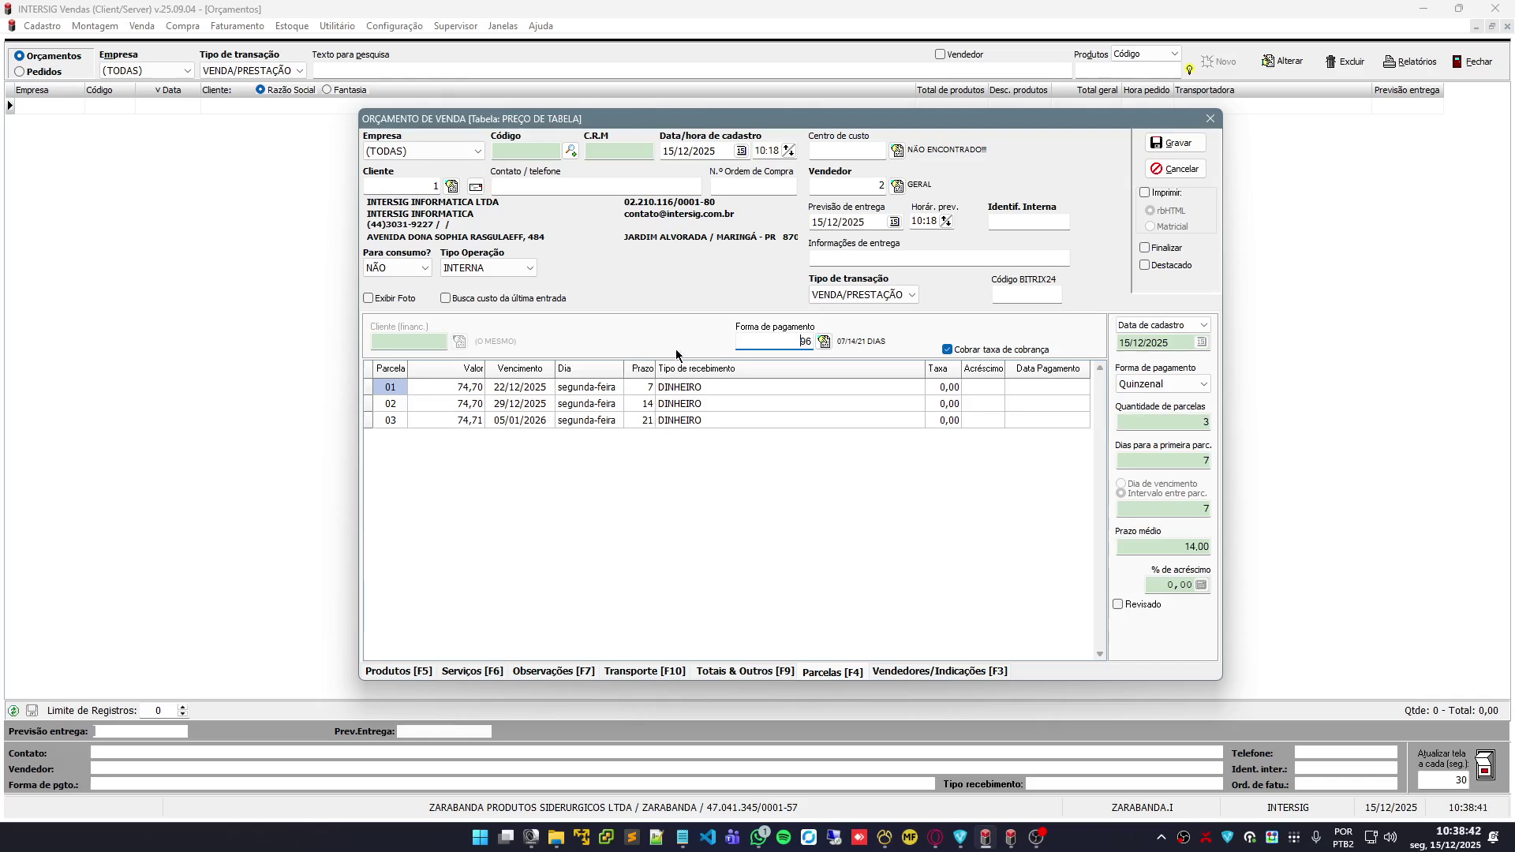
{"action": "left_click", "coordinate": [409, 672]}
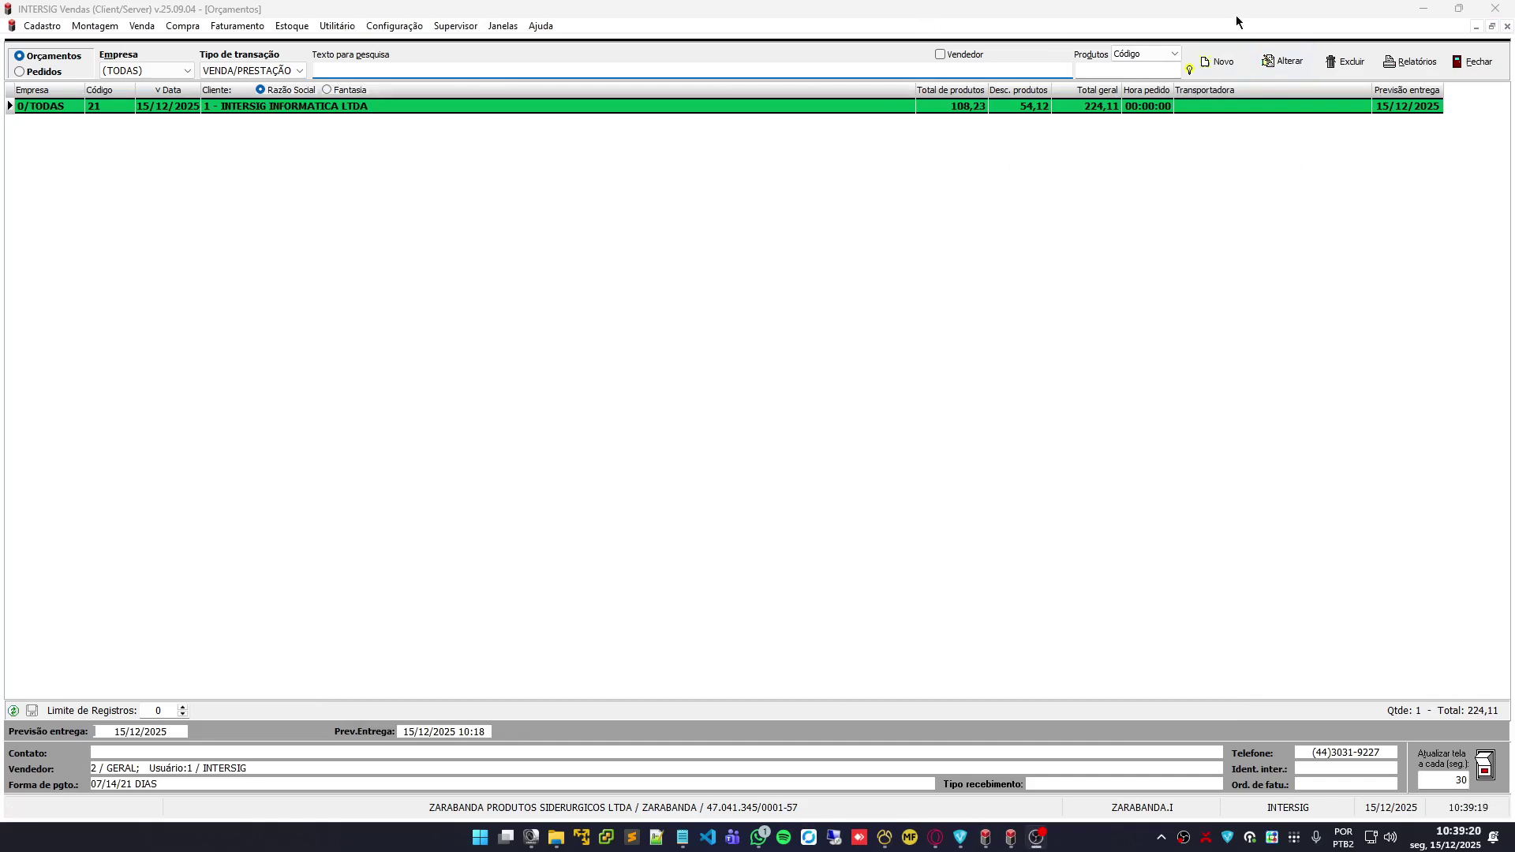
Reopen saved quote 21 with Alterar, then cancel and confirm leaving without changes
{"action": "left_click", "coordinate": [1279, 62]}
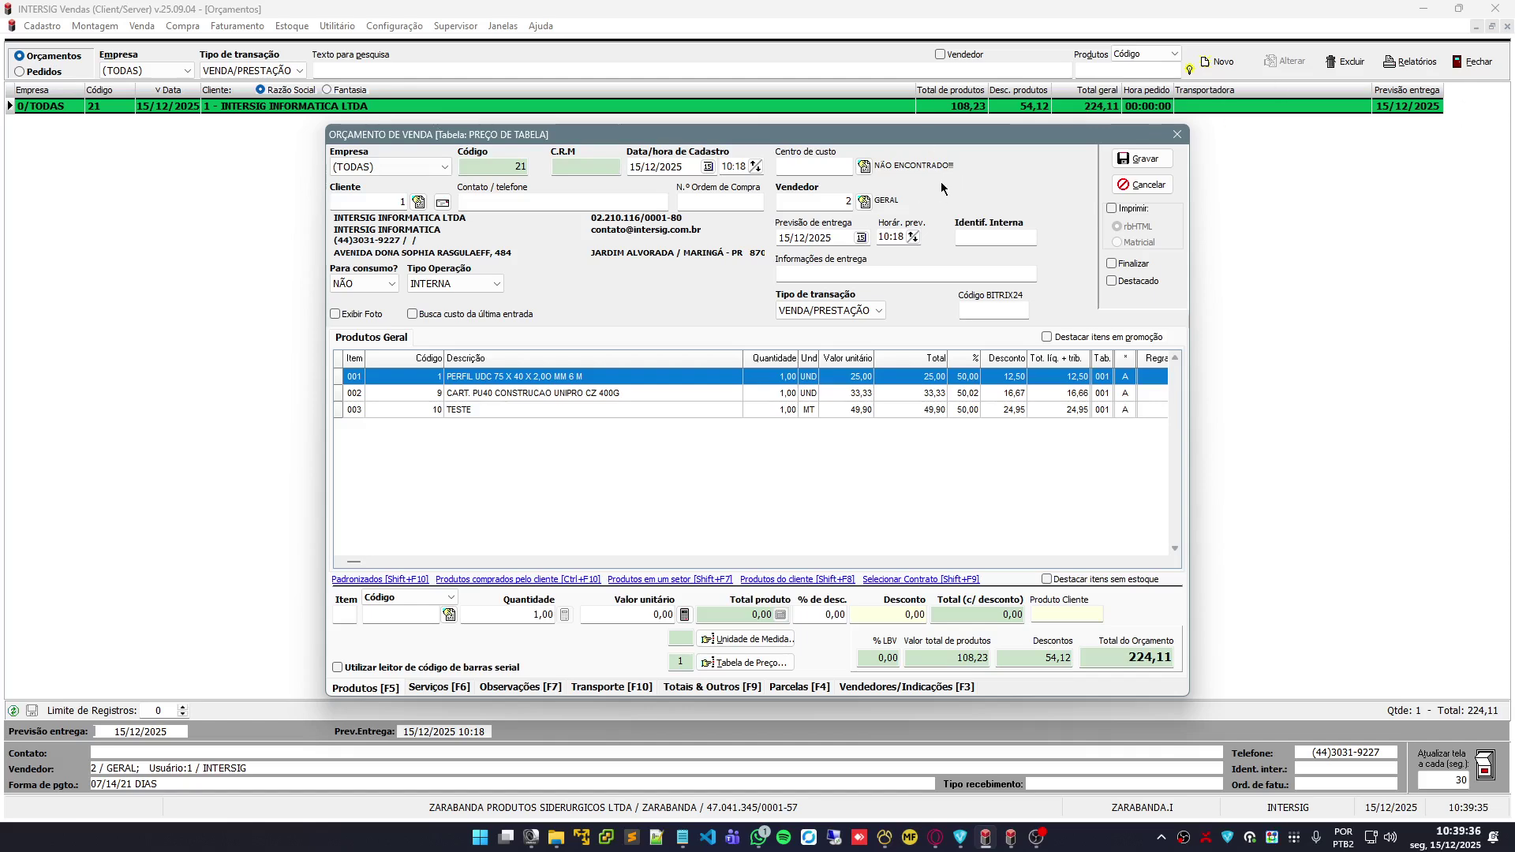
{"action": "left_click", "coordinate": [1149, 196]}
{"action": "left_click", "coordinate": [807, 471]}
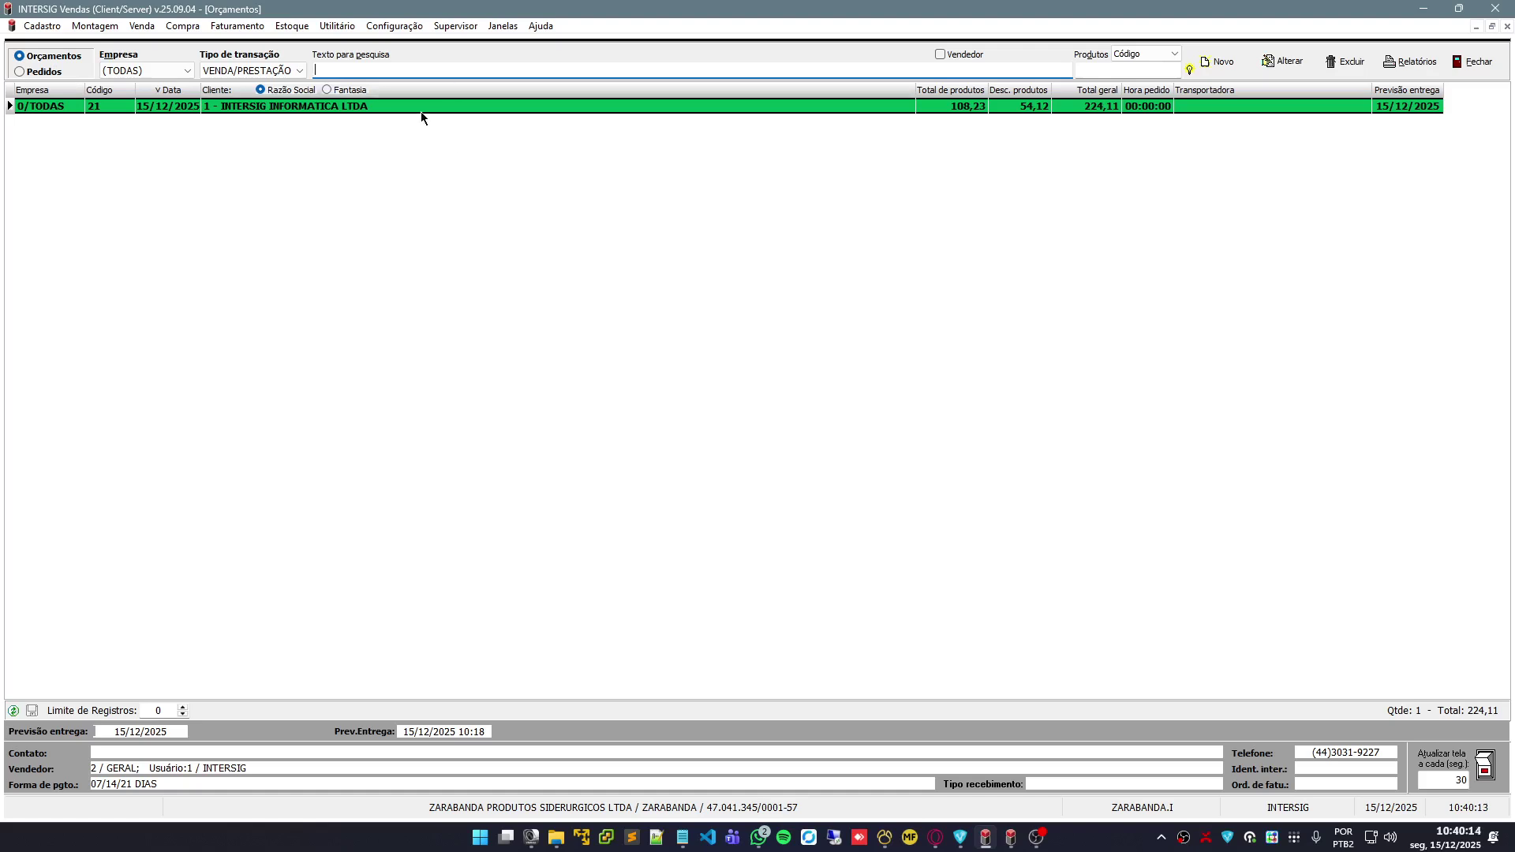
Finalize quote 21 into an order, accepting both prompts including the zero average cost warning
{"action": "right_click", "coordinate": [321, 111]}
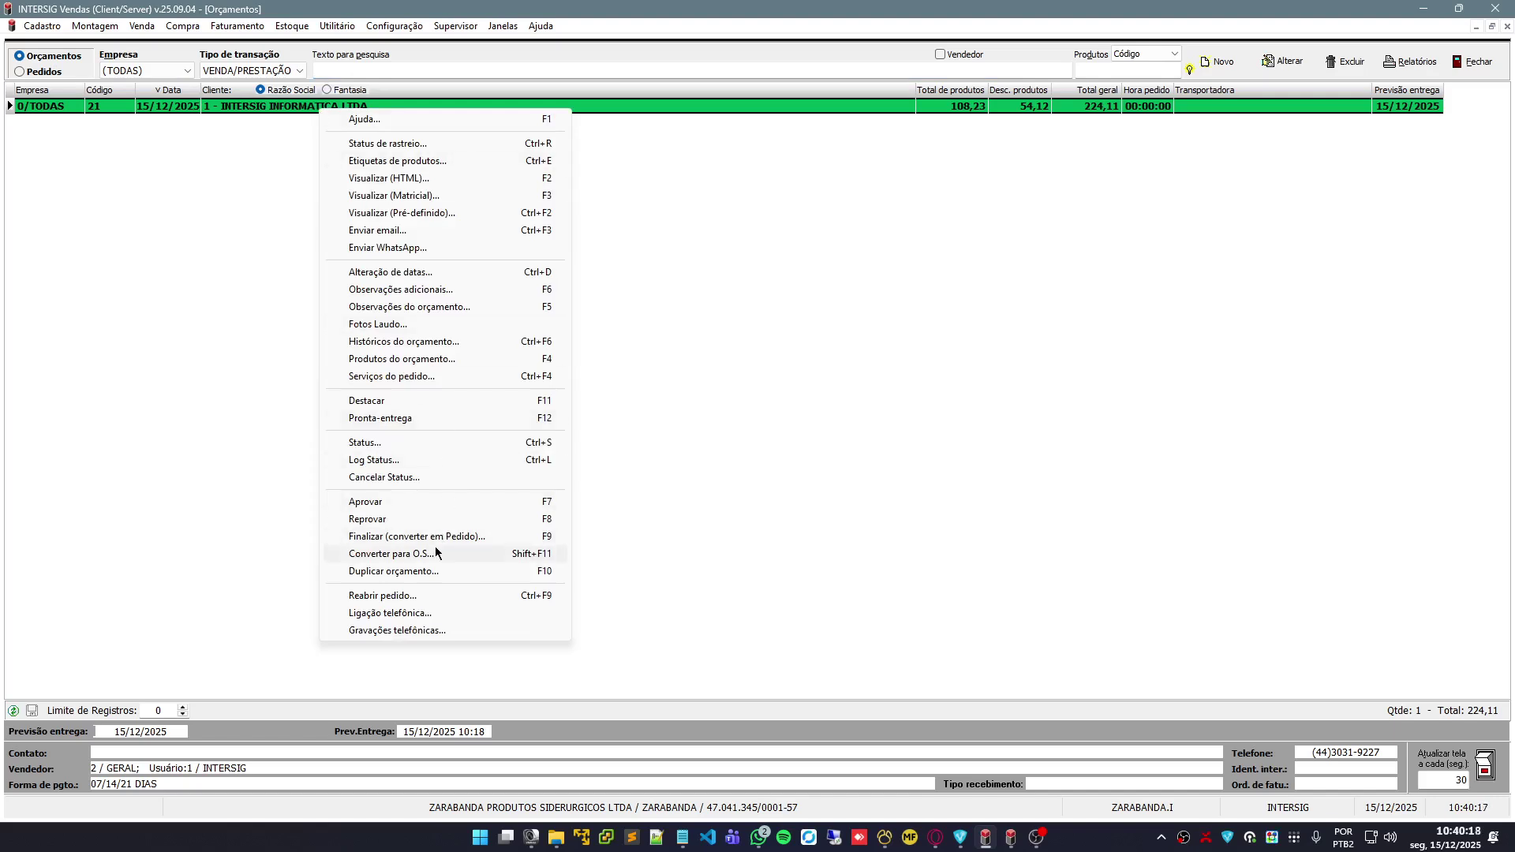
{"action": "left_click", "coordinate": [537, 542]}
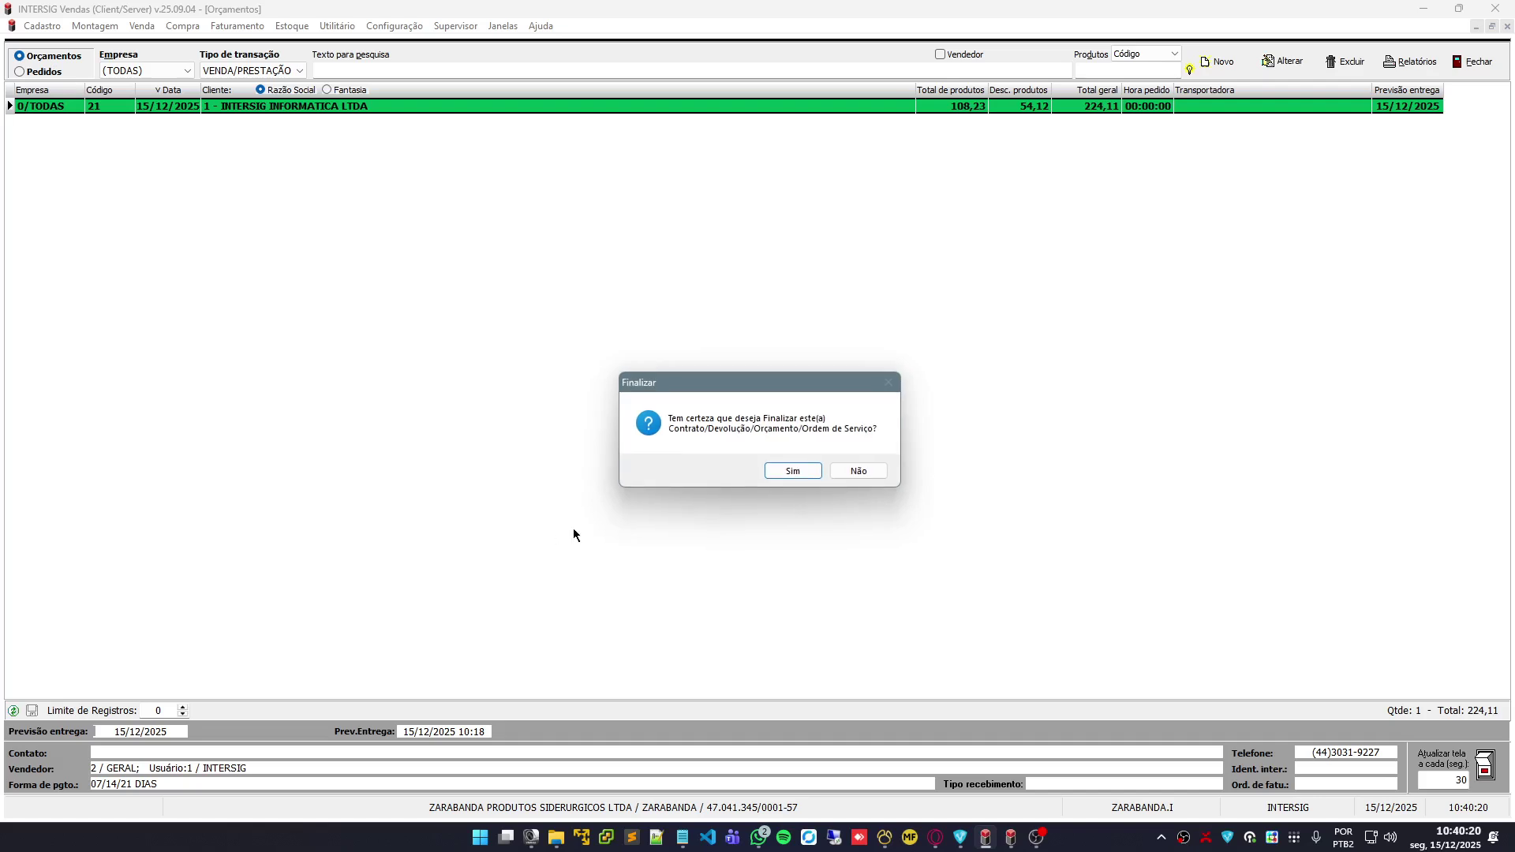
{"action": "left_click", "coordinate": [783, 475]}
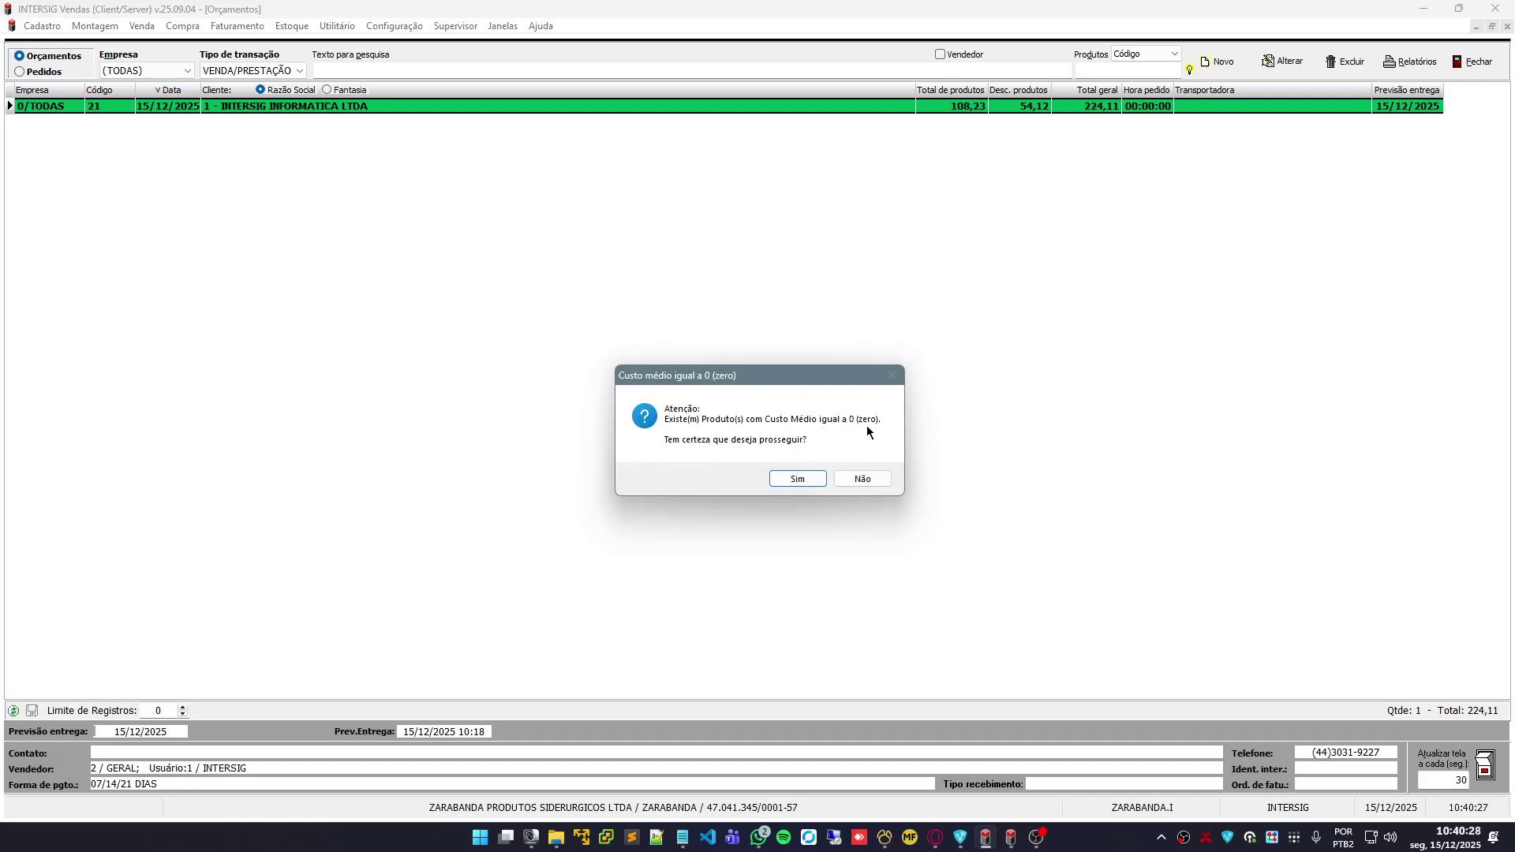
{"action": "left_click", "coordinate": [812, 478]}
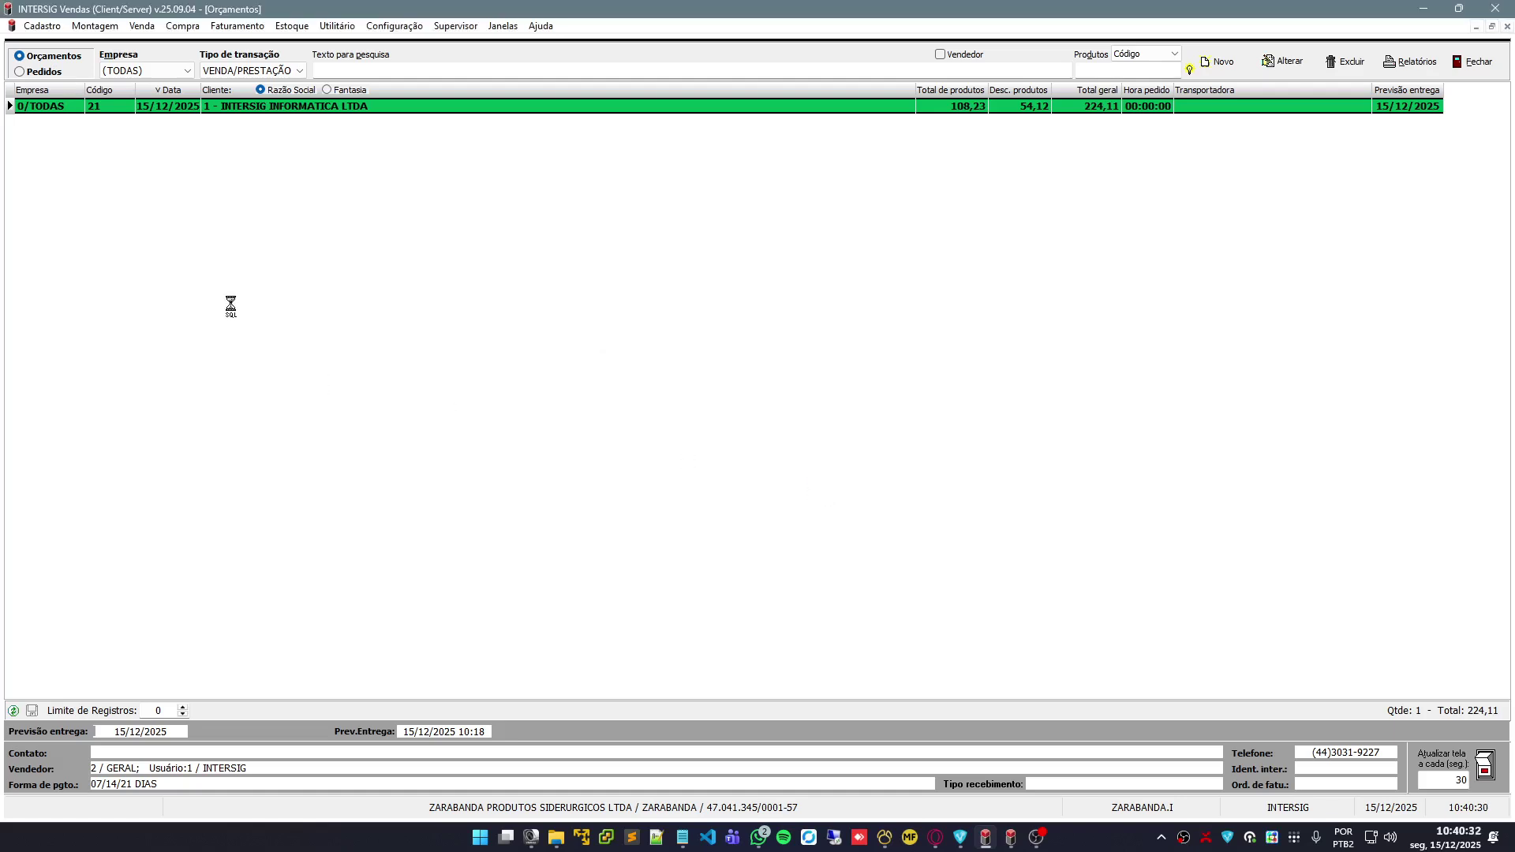
{"action": "left_click", "coordinate": [28, 72]}
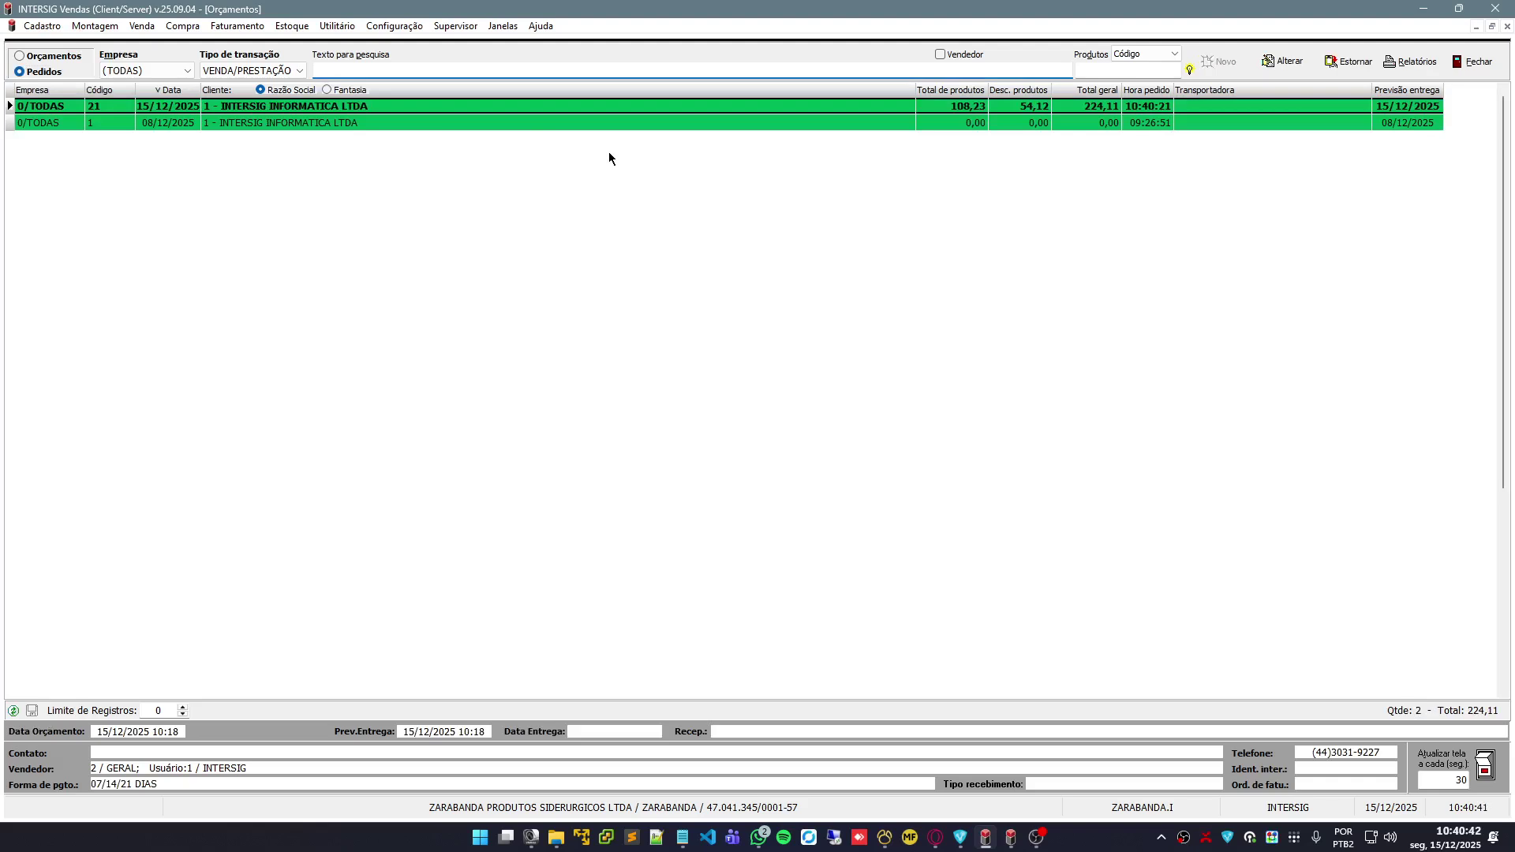
Open order 21 with Alterar and leave it without saving
{"action": "left_click", "coordinate": [1288, 71]}
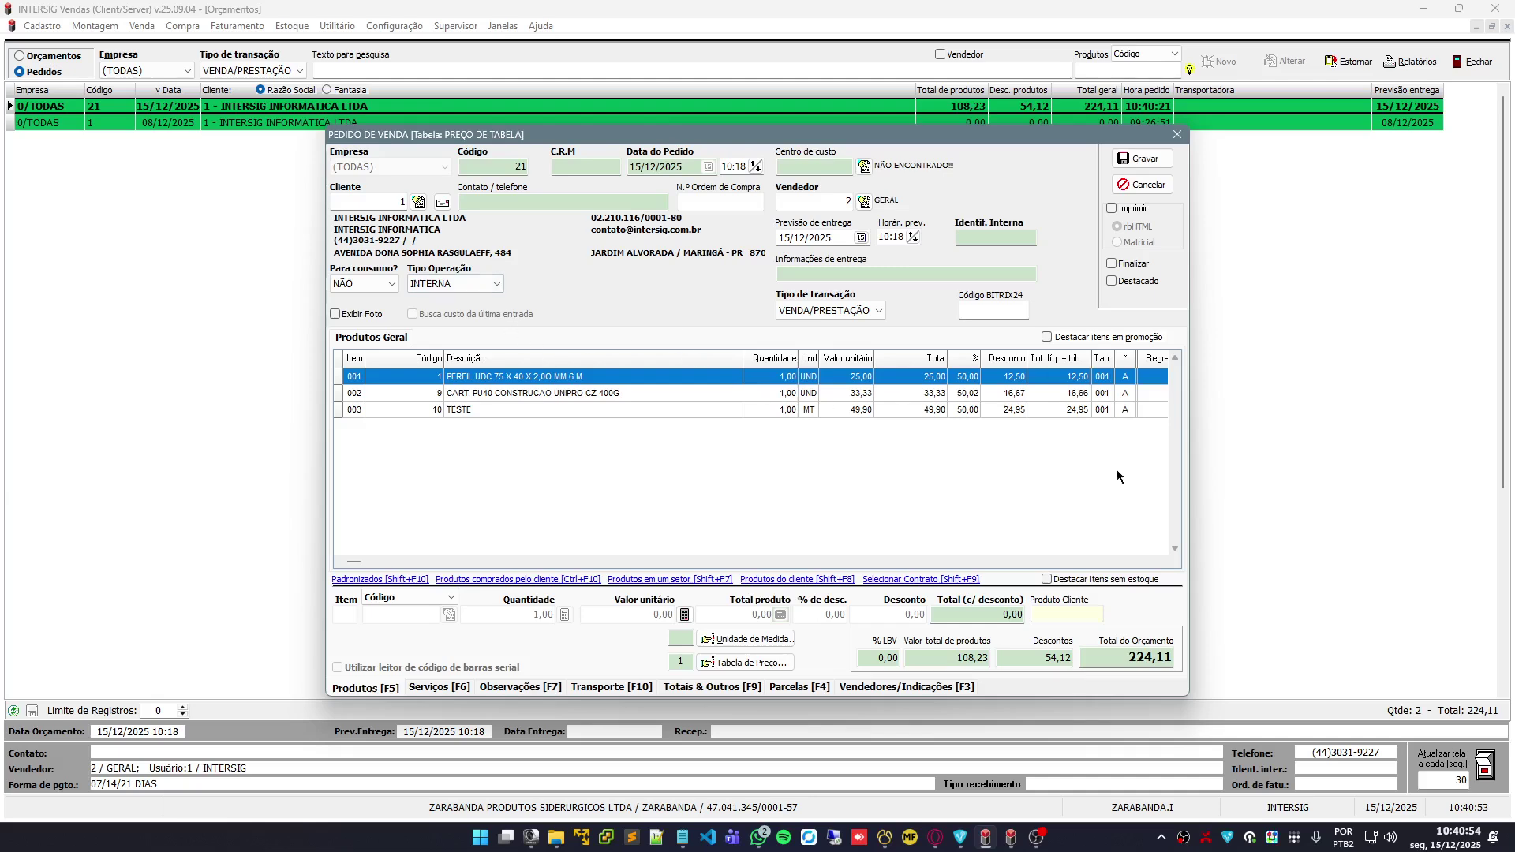
{"action": "left_click", "coordinate": [1152, 186]}
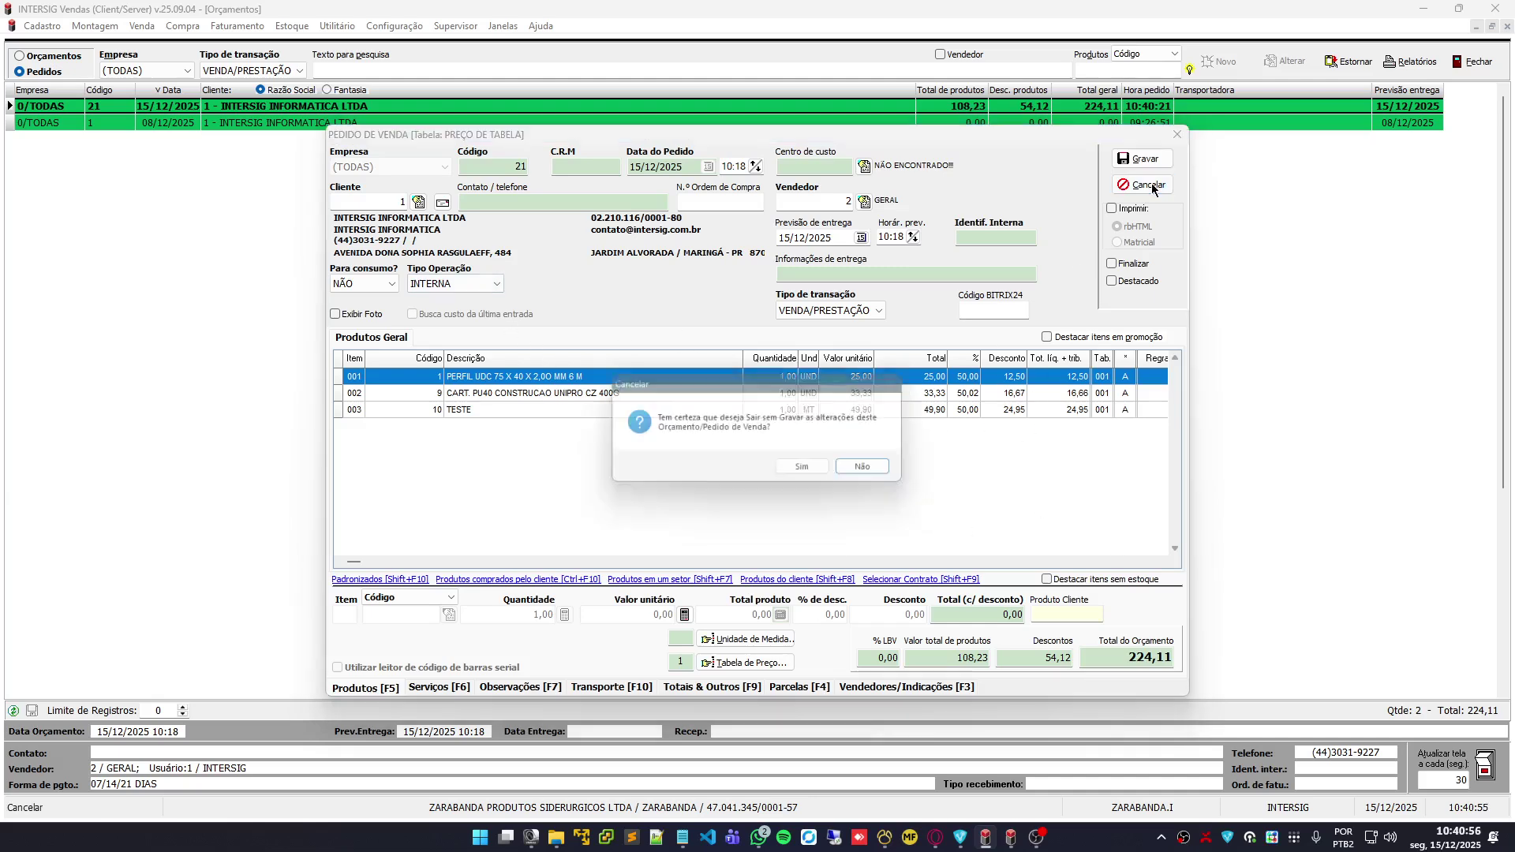
{"action": "left_click", "coordinate": [817, 472]}
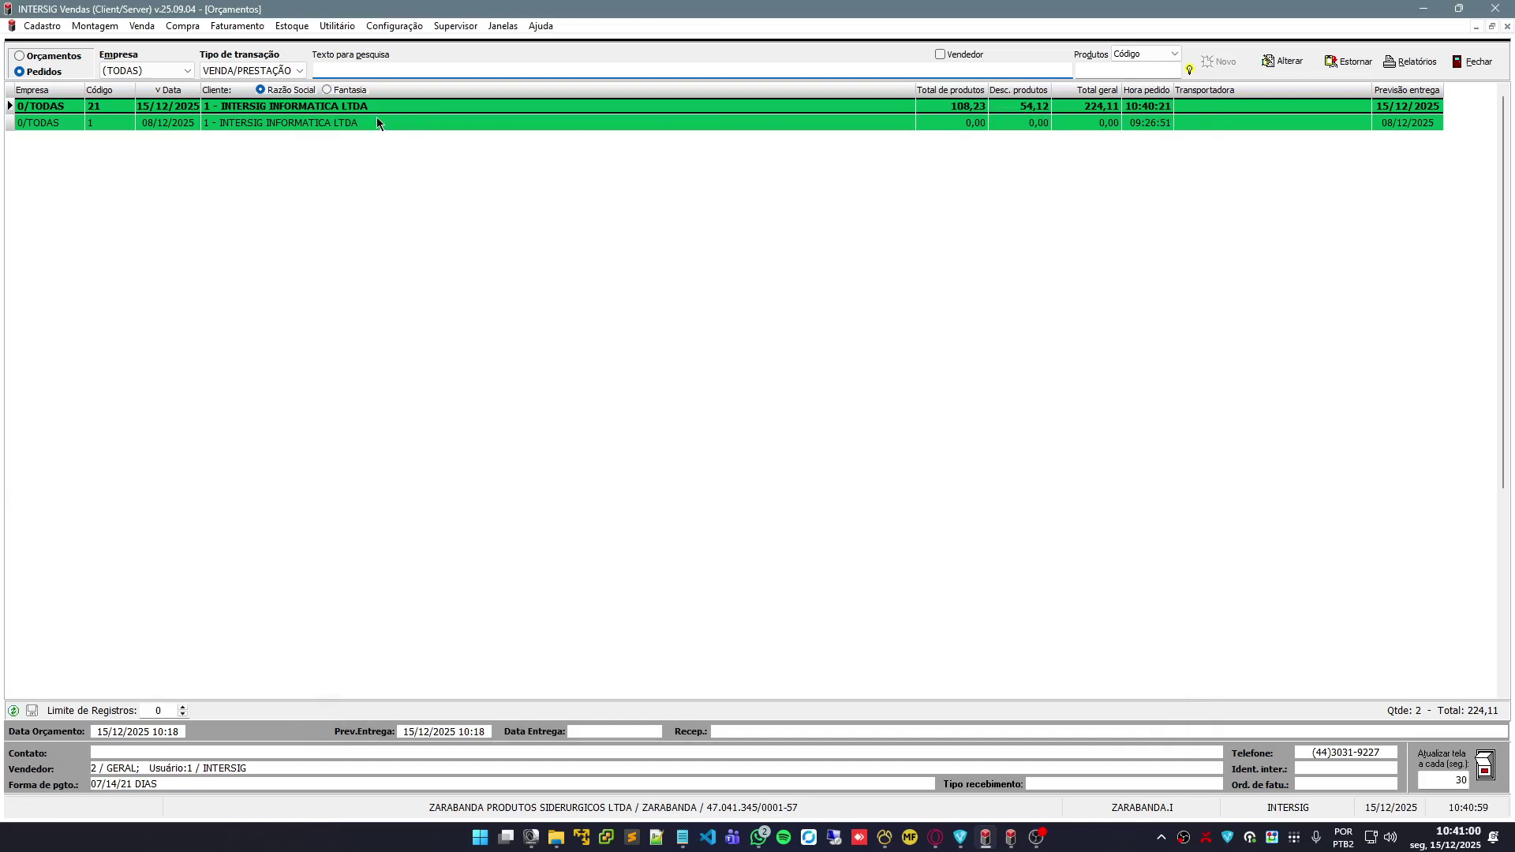
Review order 21's product lines, including the Faturado and Não faturado columns, then close them
{"action": "double_click", "coordinate": [1019, 113]}
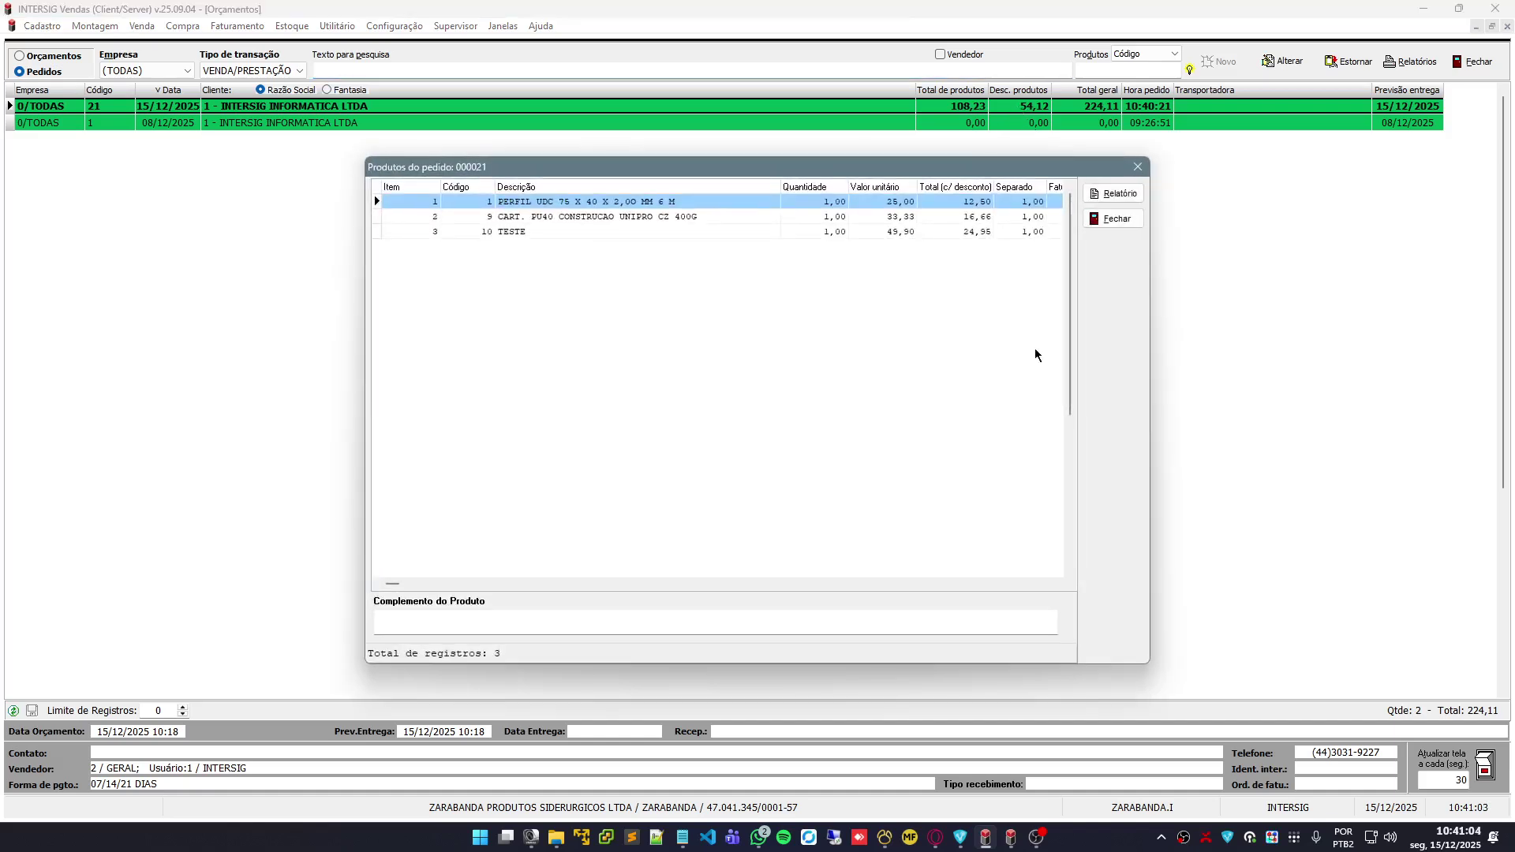
{"action": "left_click", "coordinate": [1049, 584]}
{"action": "left_click", "coordinate": [1055, 582]}
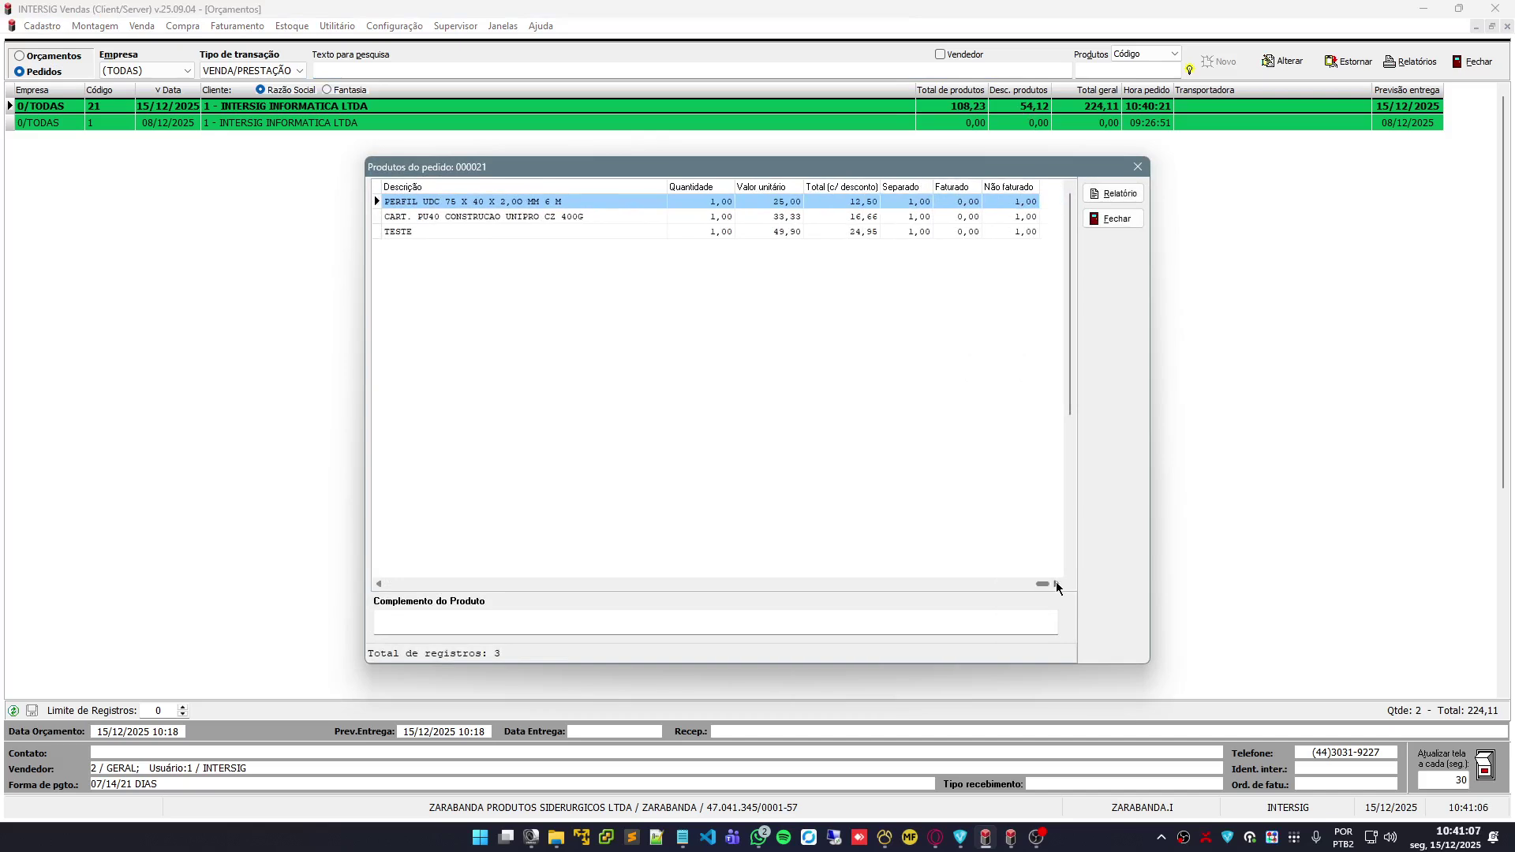
{"action": "left_click", "coordinate": [378, 584]}
{"action": "left_click", "coordinate": [1115, 218]}
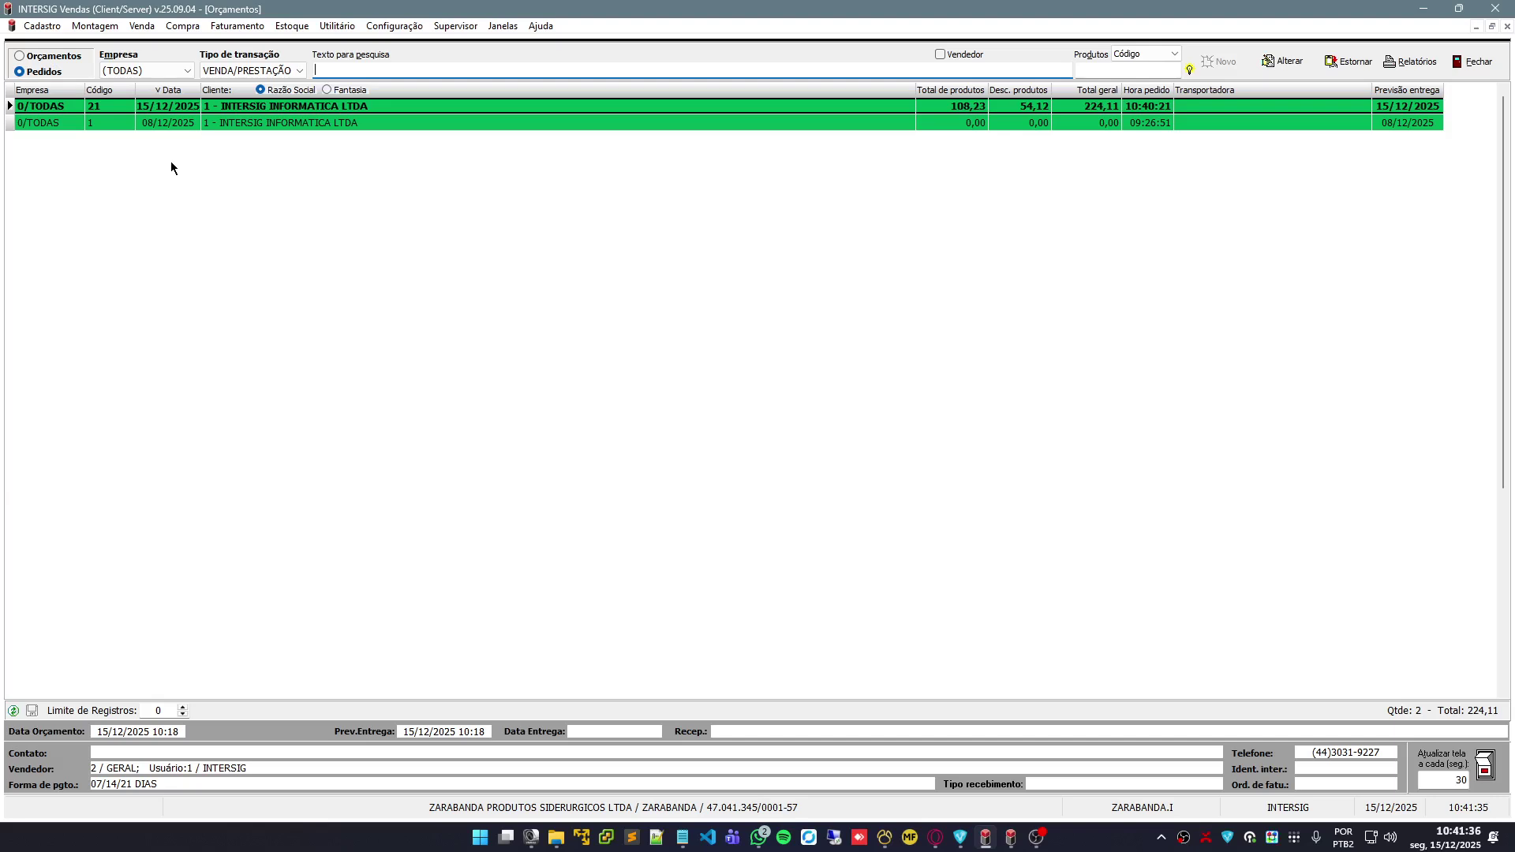
Start invoicing order 21 with transaction 01/001 - VENDA DE MERCADORIA and series 01/001 - PS
{"action": "right_click", "coordinate": [466, 104]}
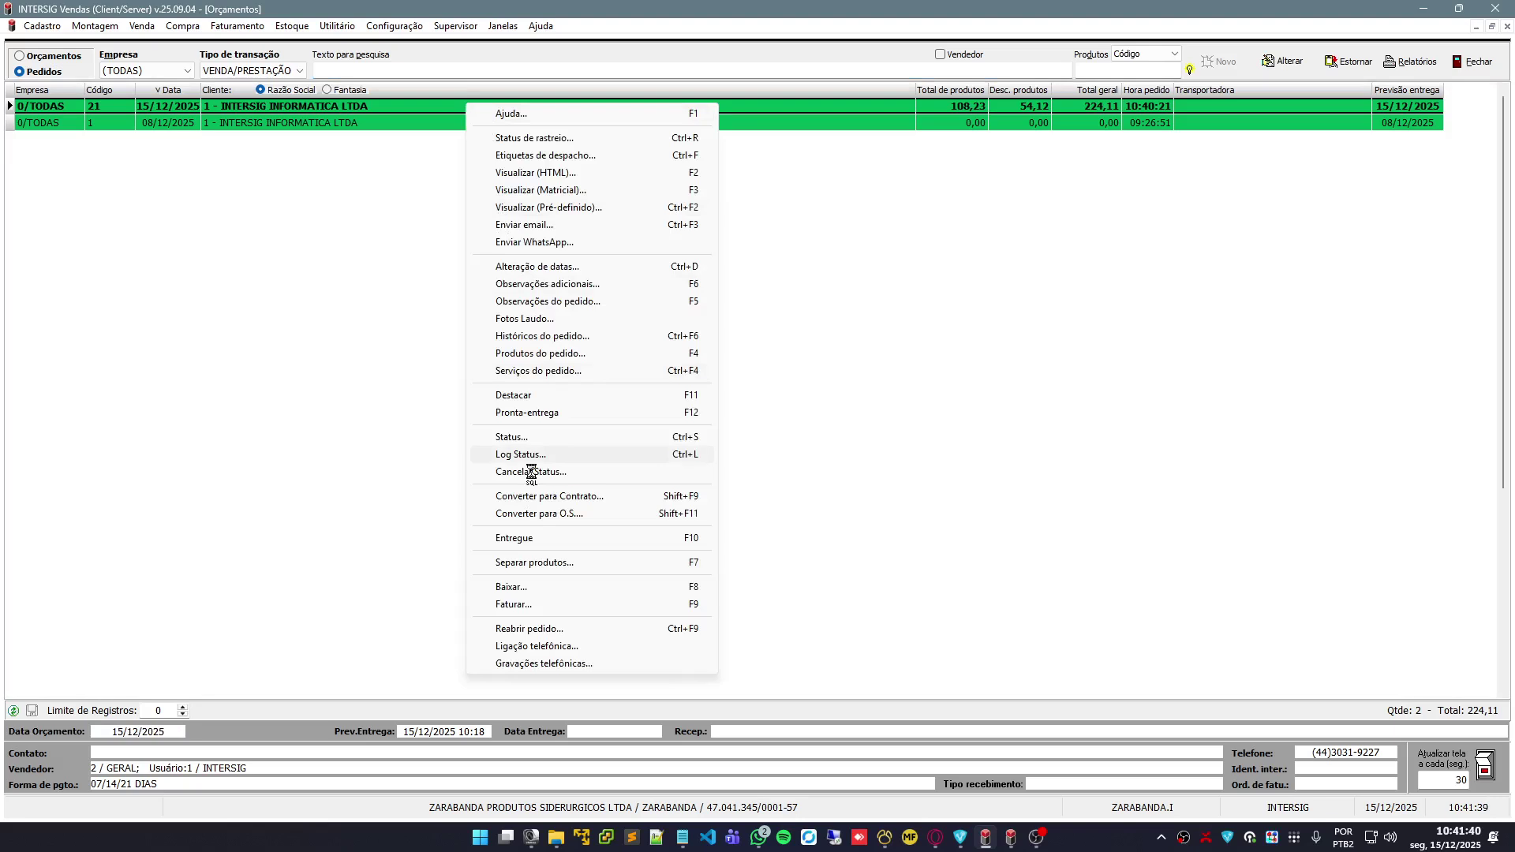
{"action": "left_click", "coordinate": [674, 606]}
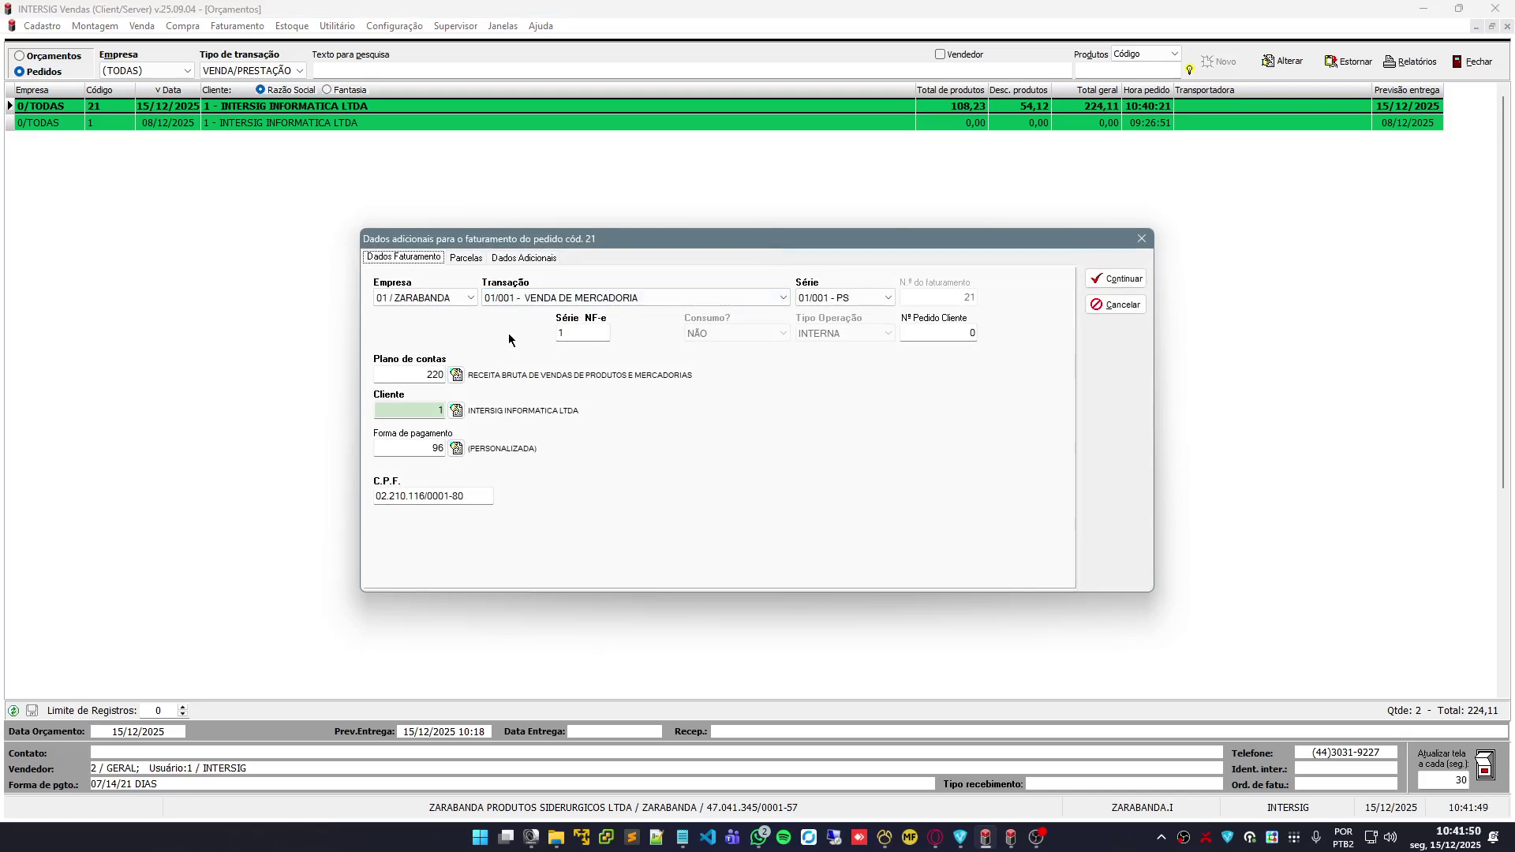
{"action": "left_click", "coordinate": [469, 260]}
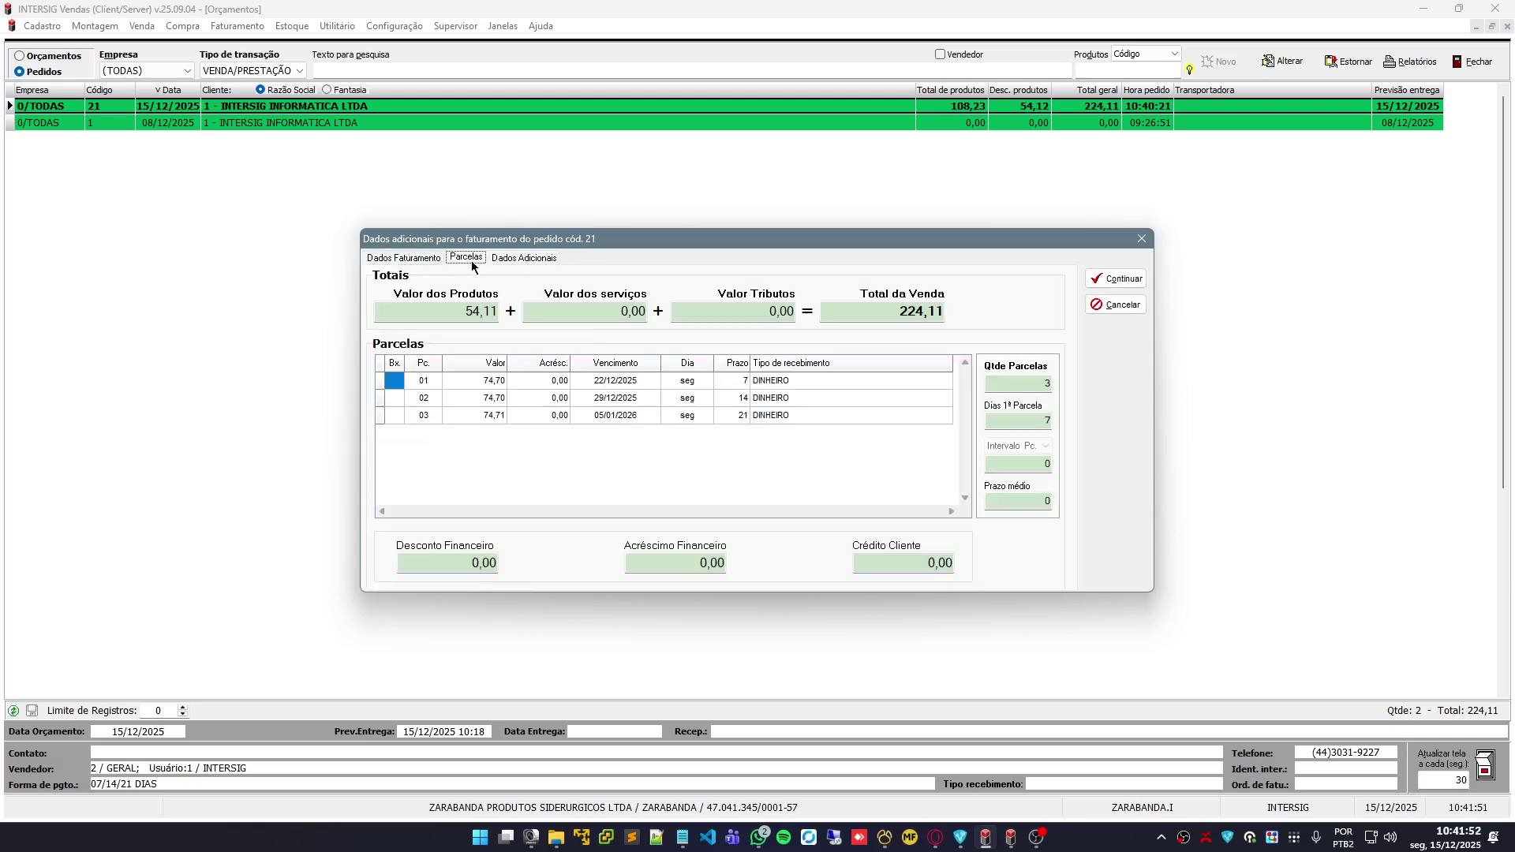
{"action": "left_click", "coordinate": [511, 261]}
{"action": "left_click", "coordinate": [403, 260]}
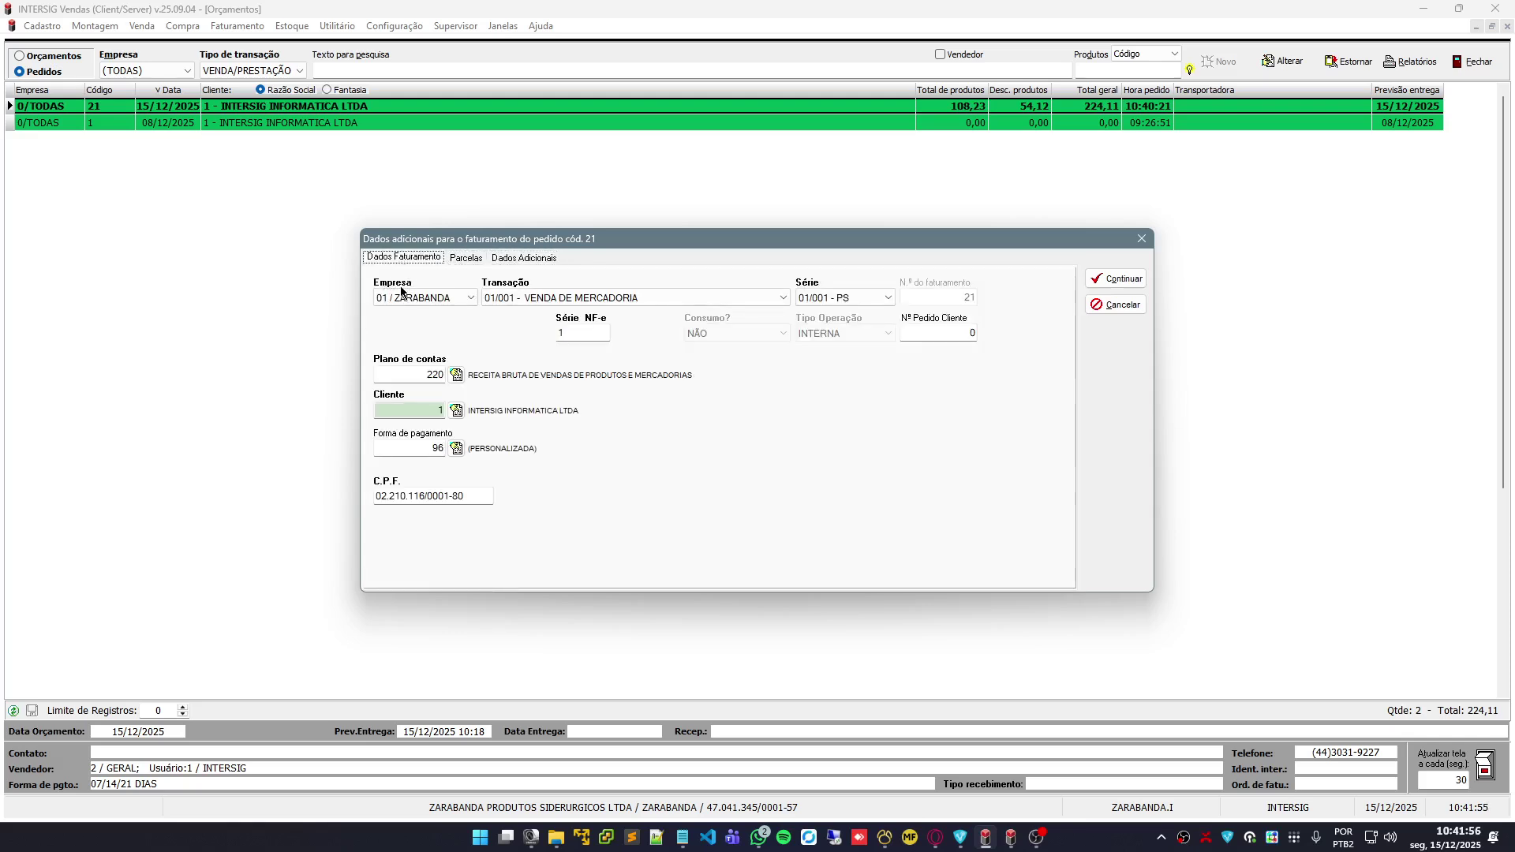
{"action": "left_click", "coordinate": [609, 299]}
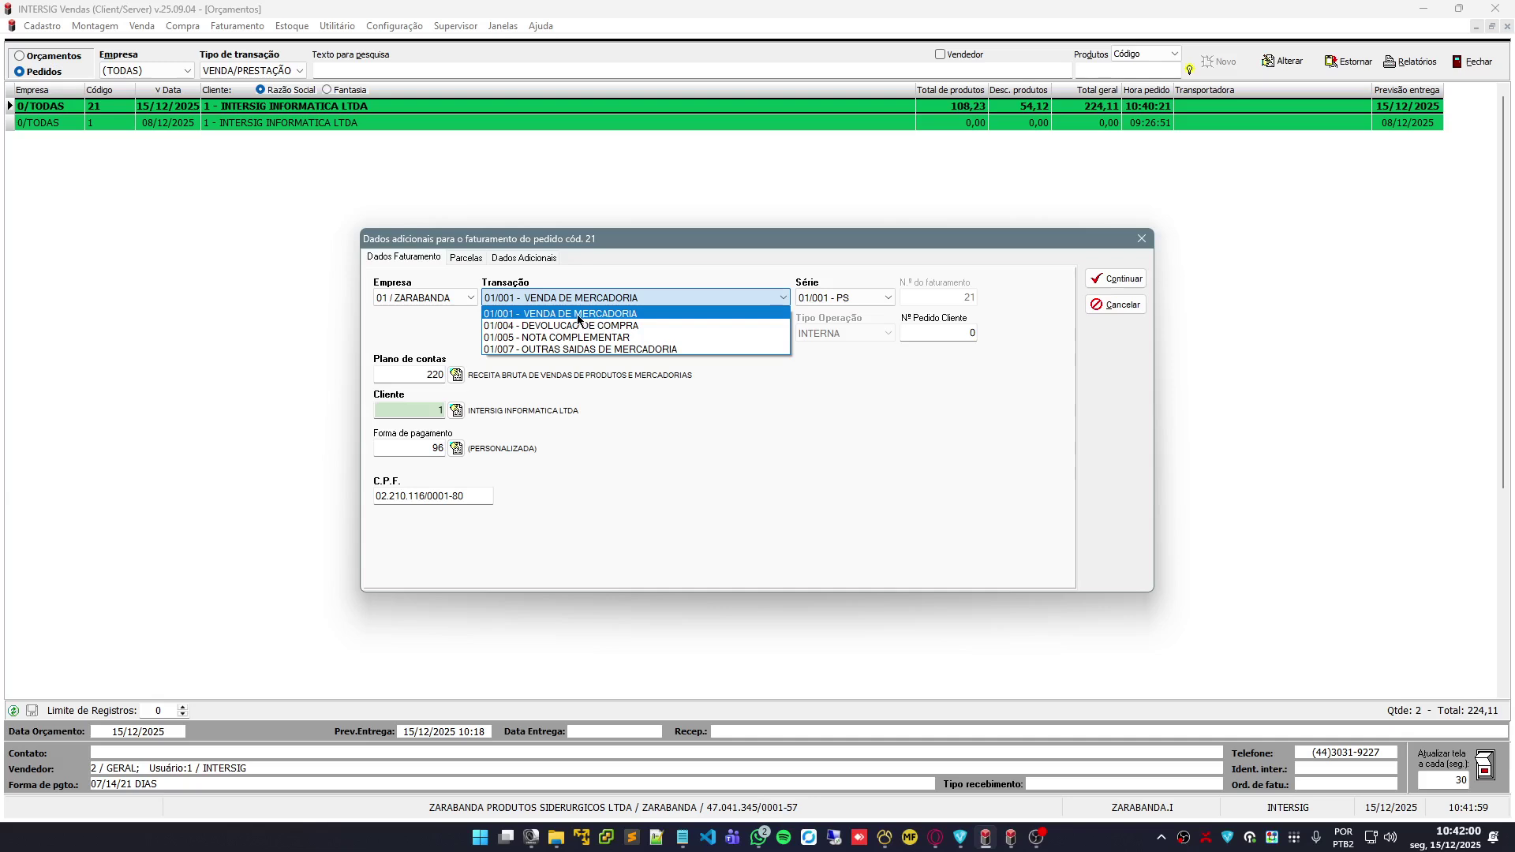
{"action": "left_click", "coordinate": [578, 316]}
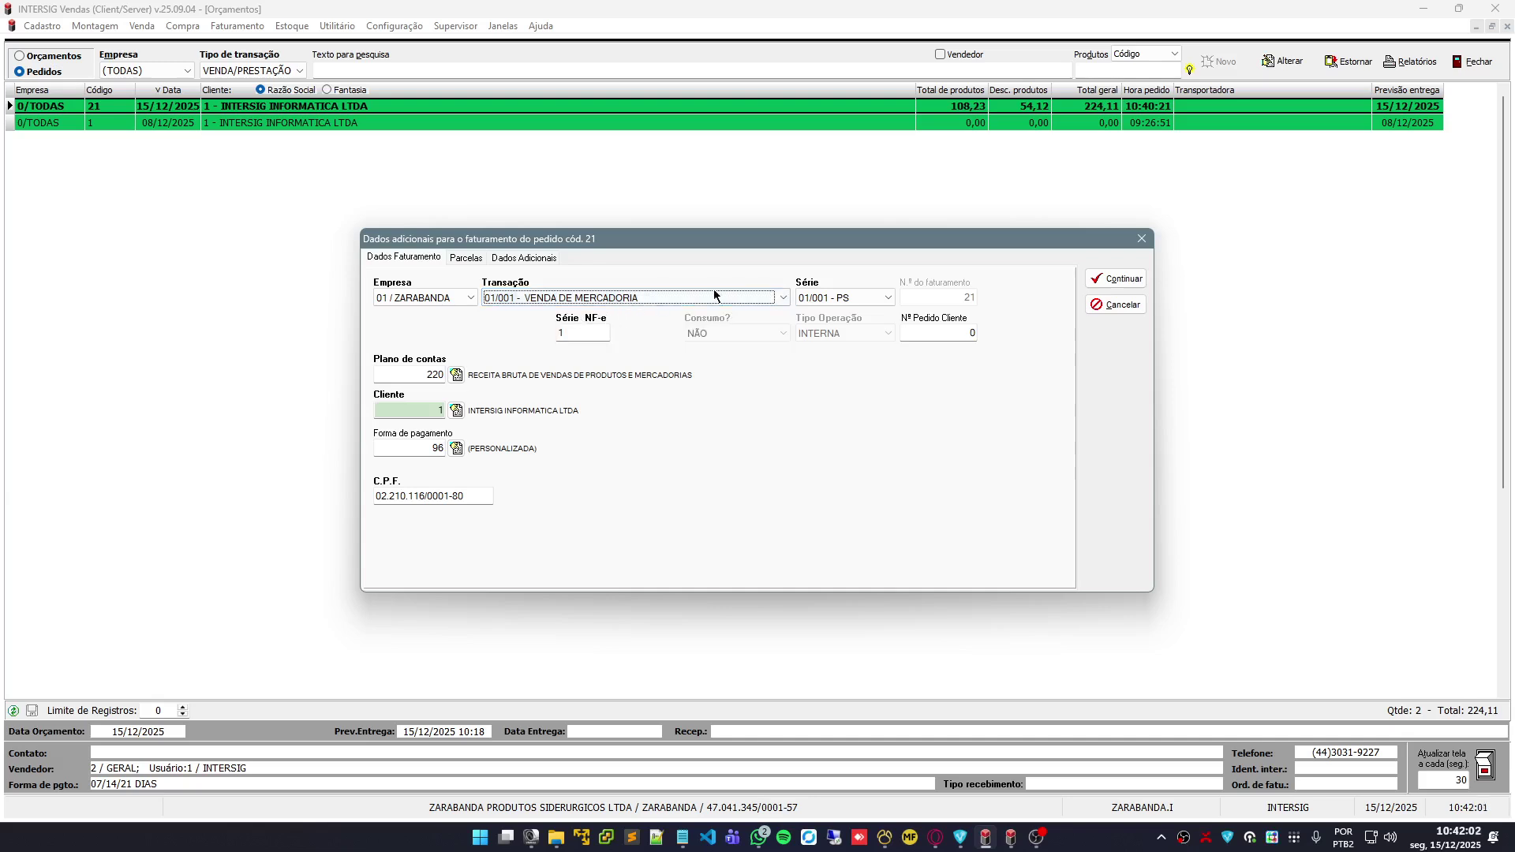
{"action": "left_click", "coordinate": [829, 299]}
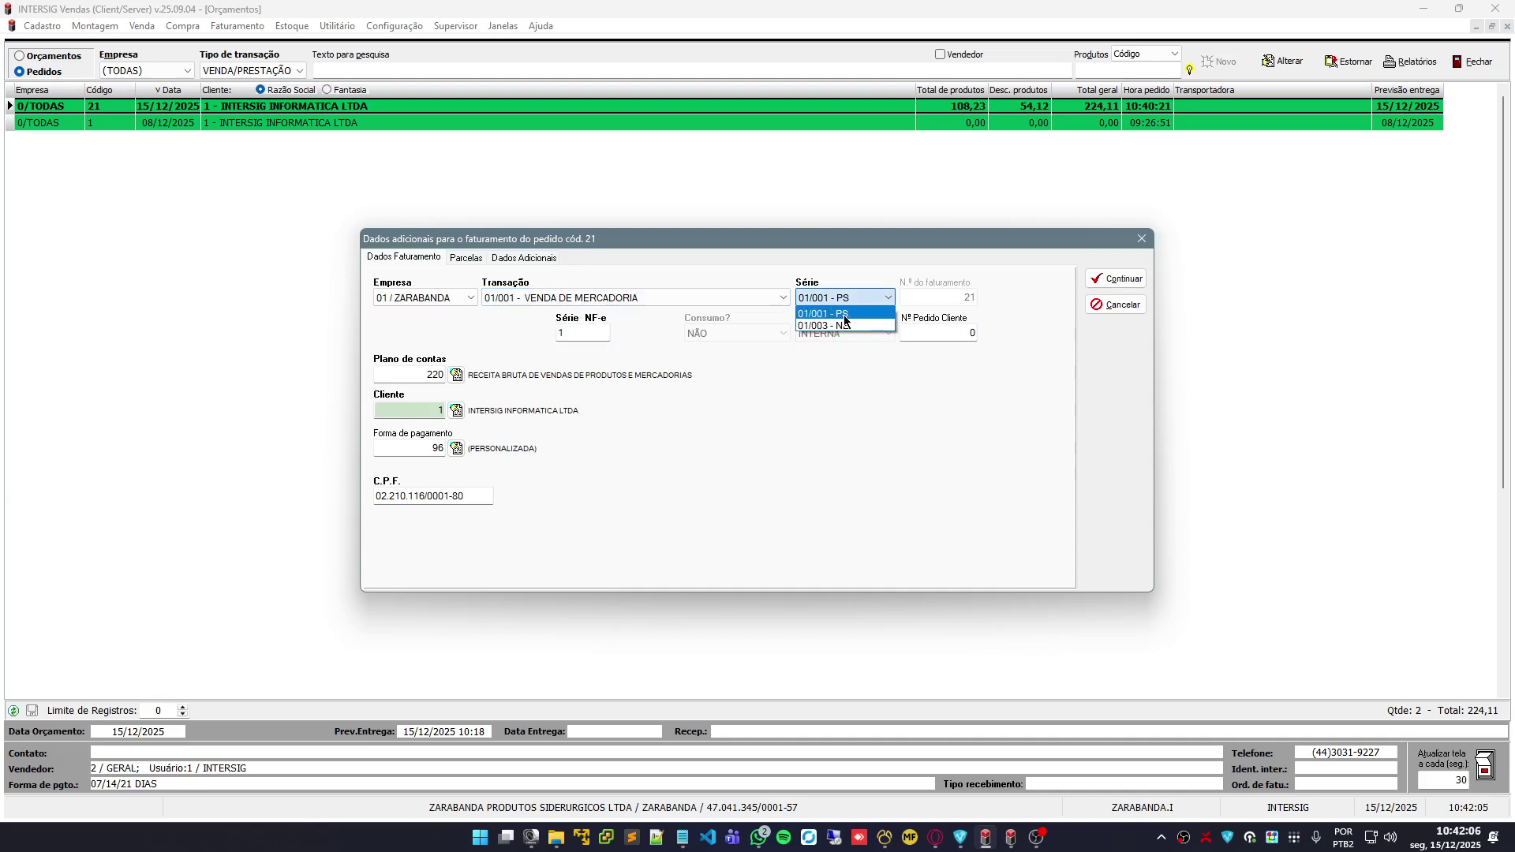
{"action": "left_click", "coordinate": [844, 318]}
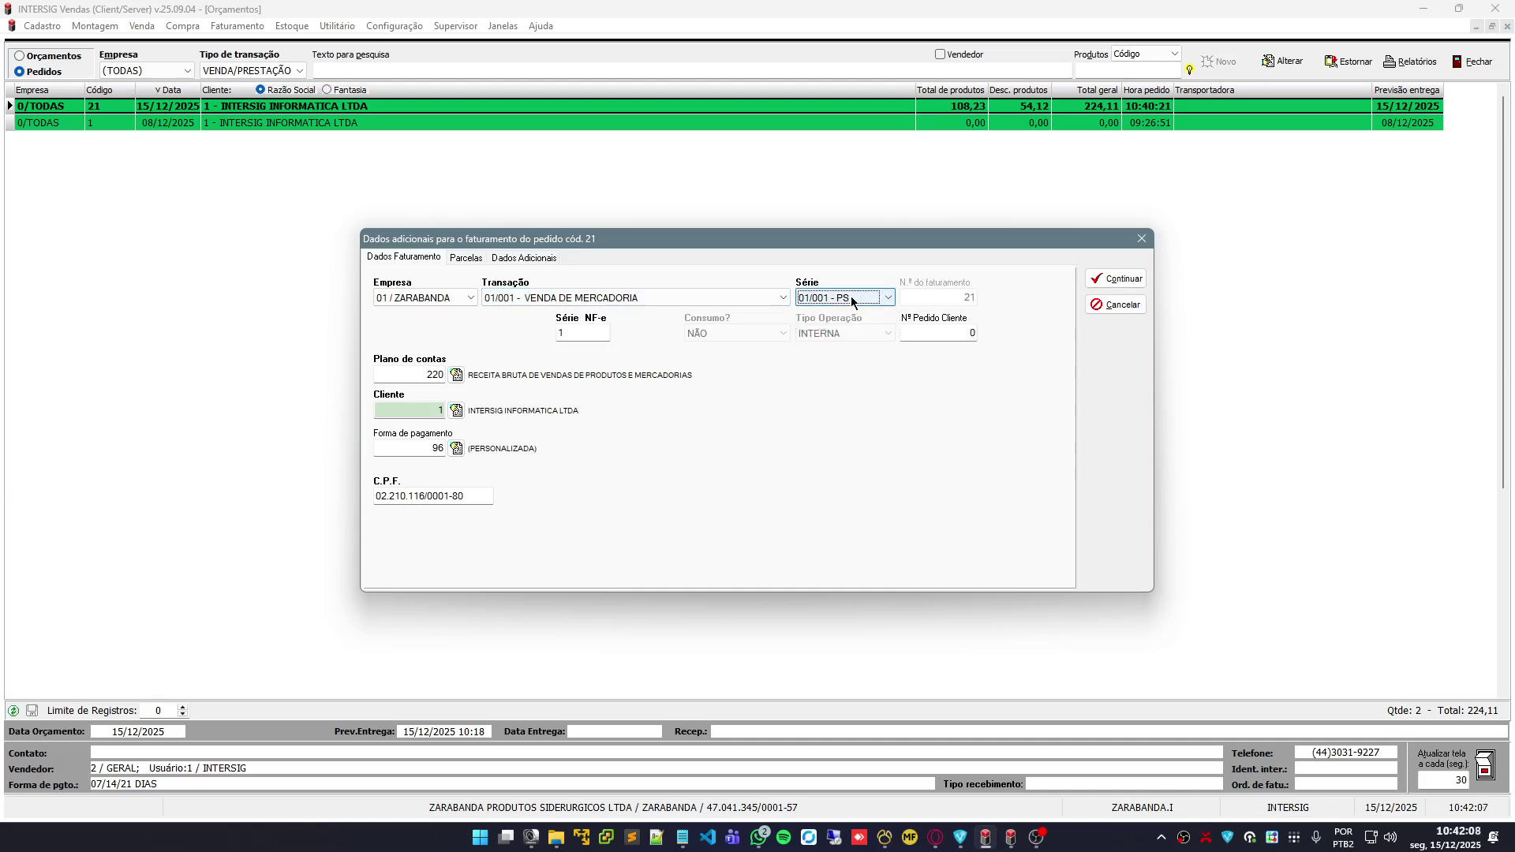
Try series 01/003 - NE, revert to 01/001 - PS, and confirm the billing data
{"action": "left_click", "coordinate": [851, 298]}
{"action": "left_click", "coordinate": [850, 325]}
{"action": "left_click", "coordinate": [628, 298]}
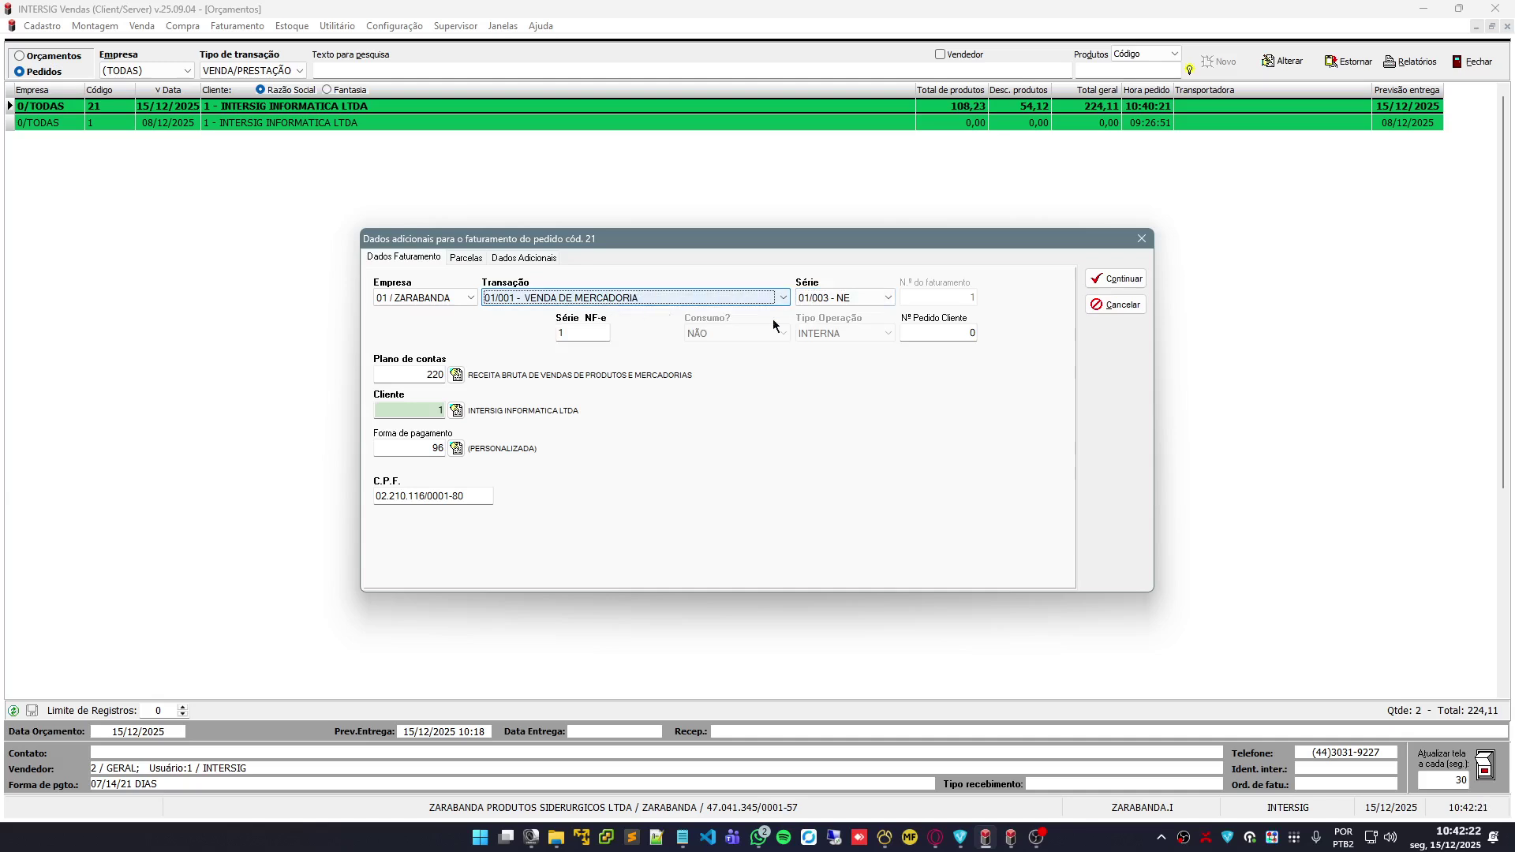
{"action": "left_click", "coordinate": [859, 303]}
{"action": "left_click", "coordinate": [857, 316]}
{"action": "left_click", "coordinate": [859, 301]}
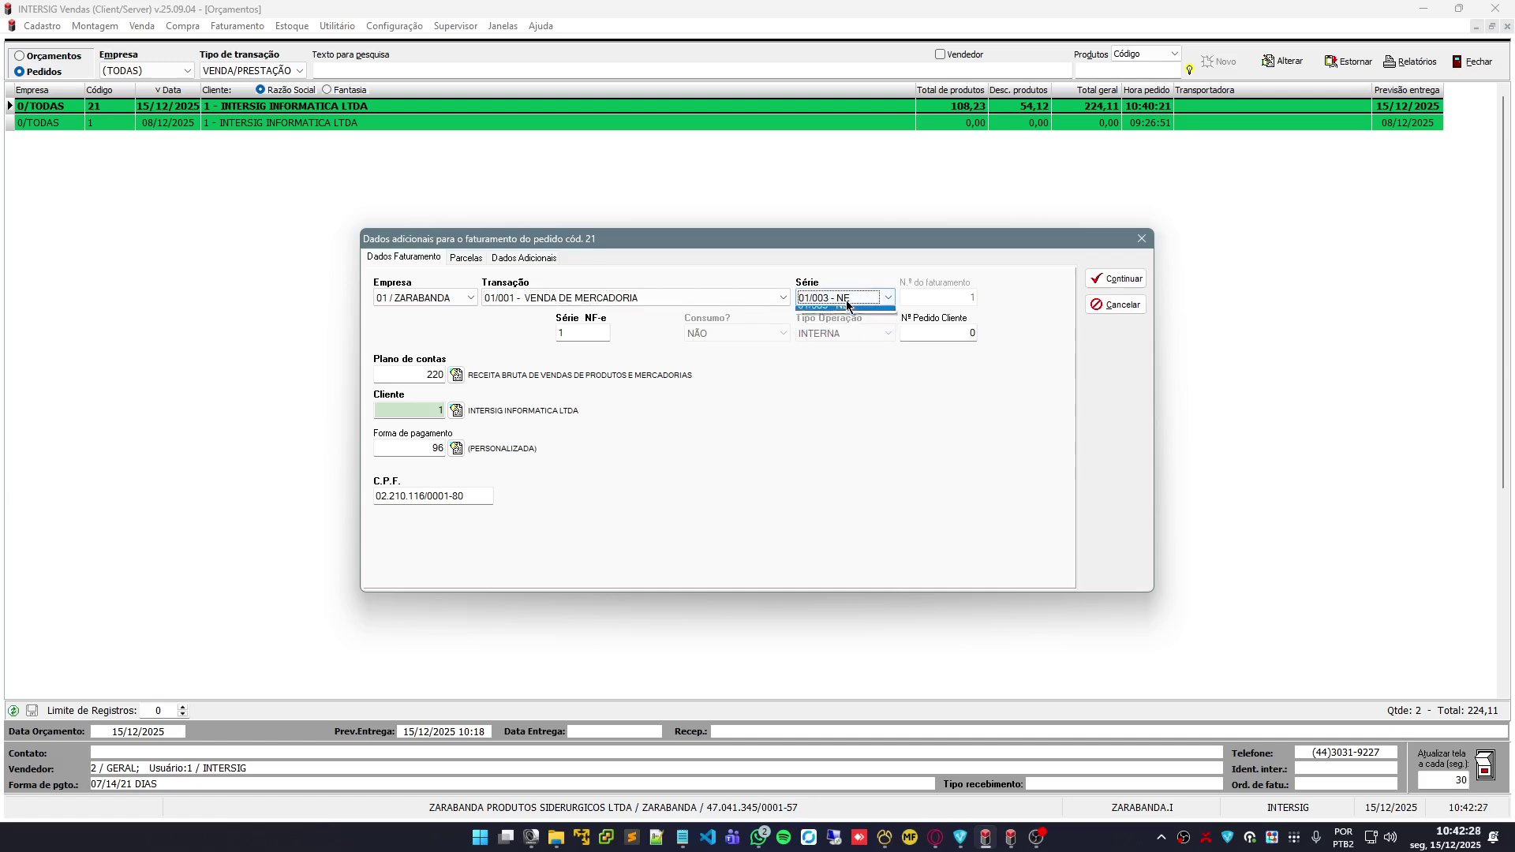
{"action": "left_click", "coordinate": [851, 316]}
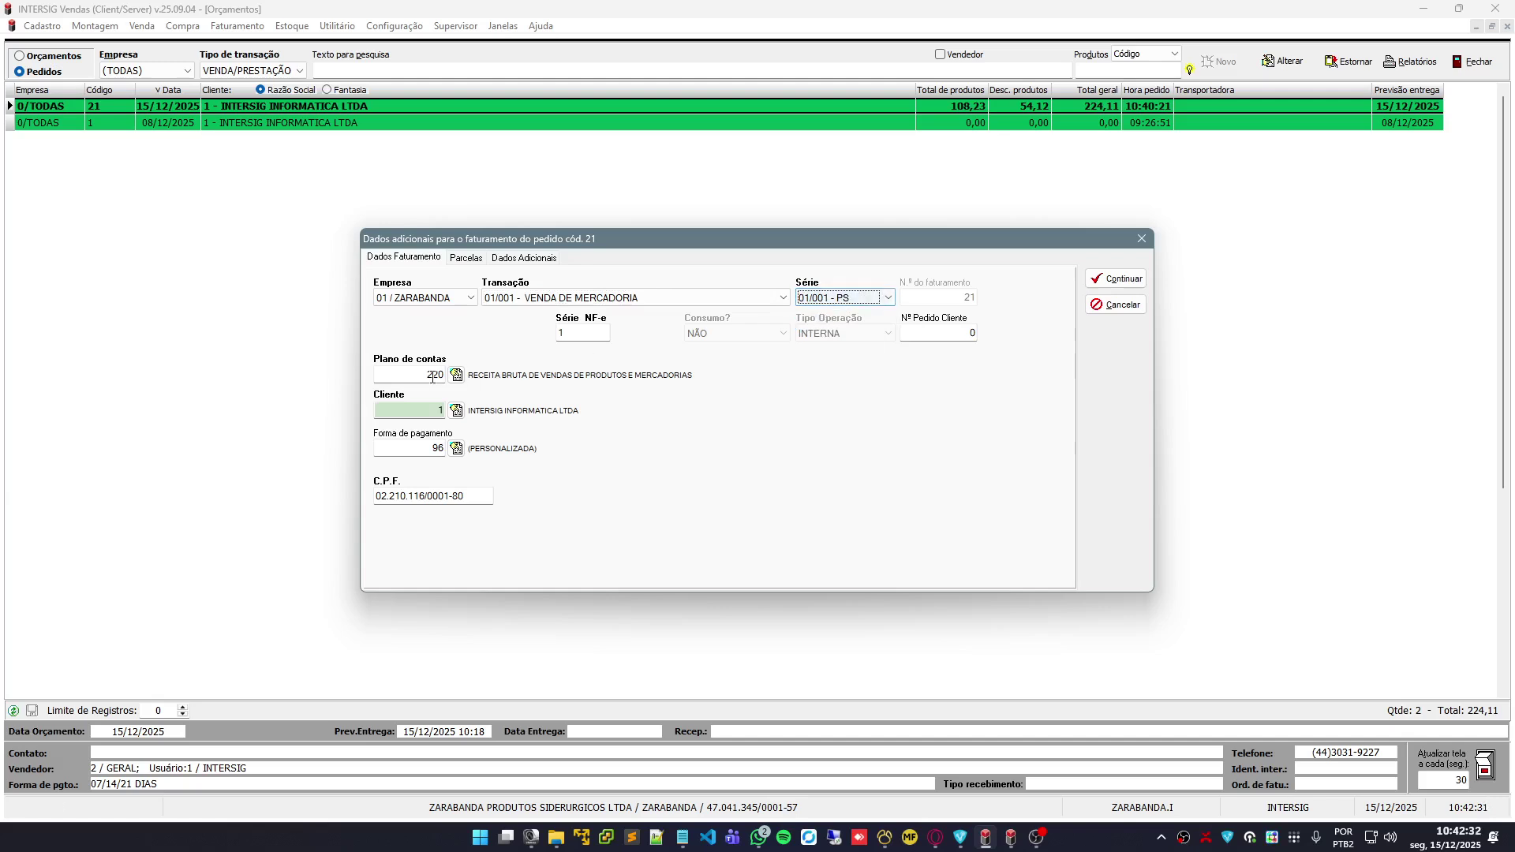
{"action": "left_click", "coordinate": [1140, 281]}
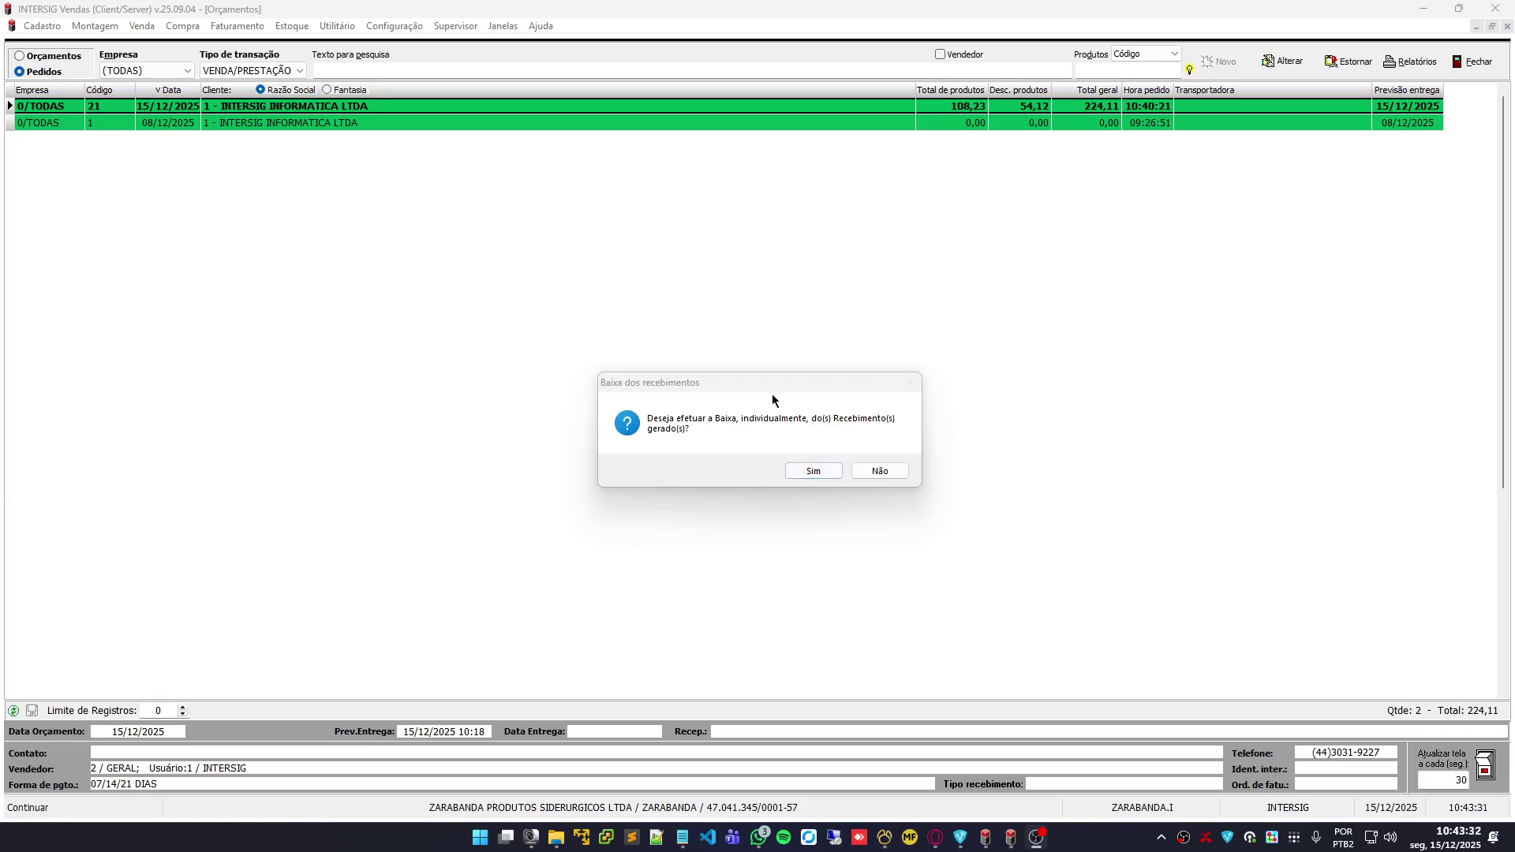
Skip settling all three installments and decline printing the invoice and the payment slips
{"action": "left_click", "coordinate": [813, 471]}
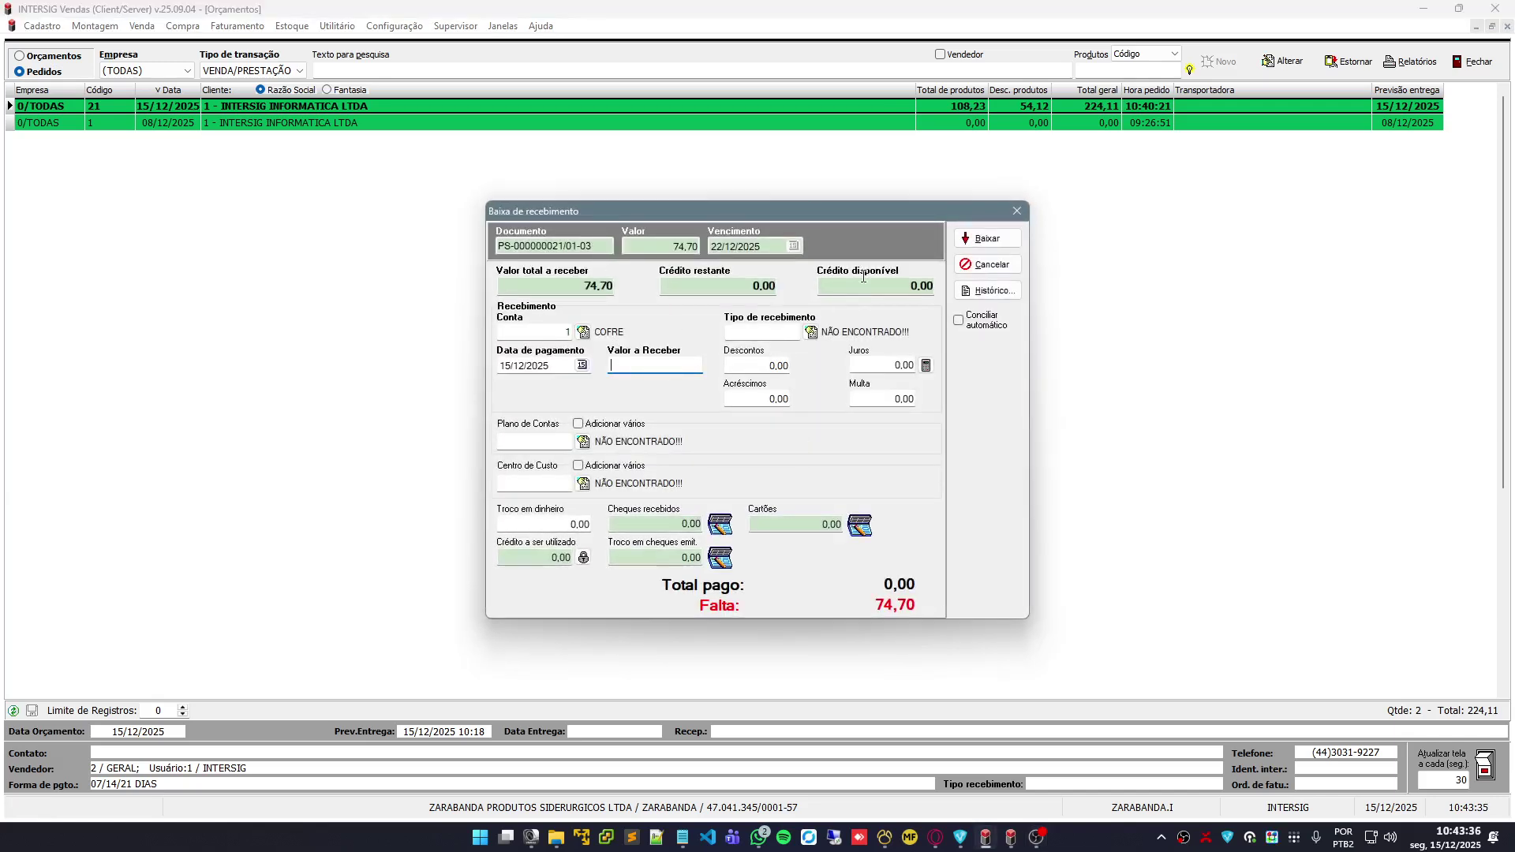
{"action": "left_click", "coordinate": [979, 265]}
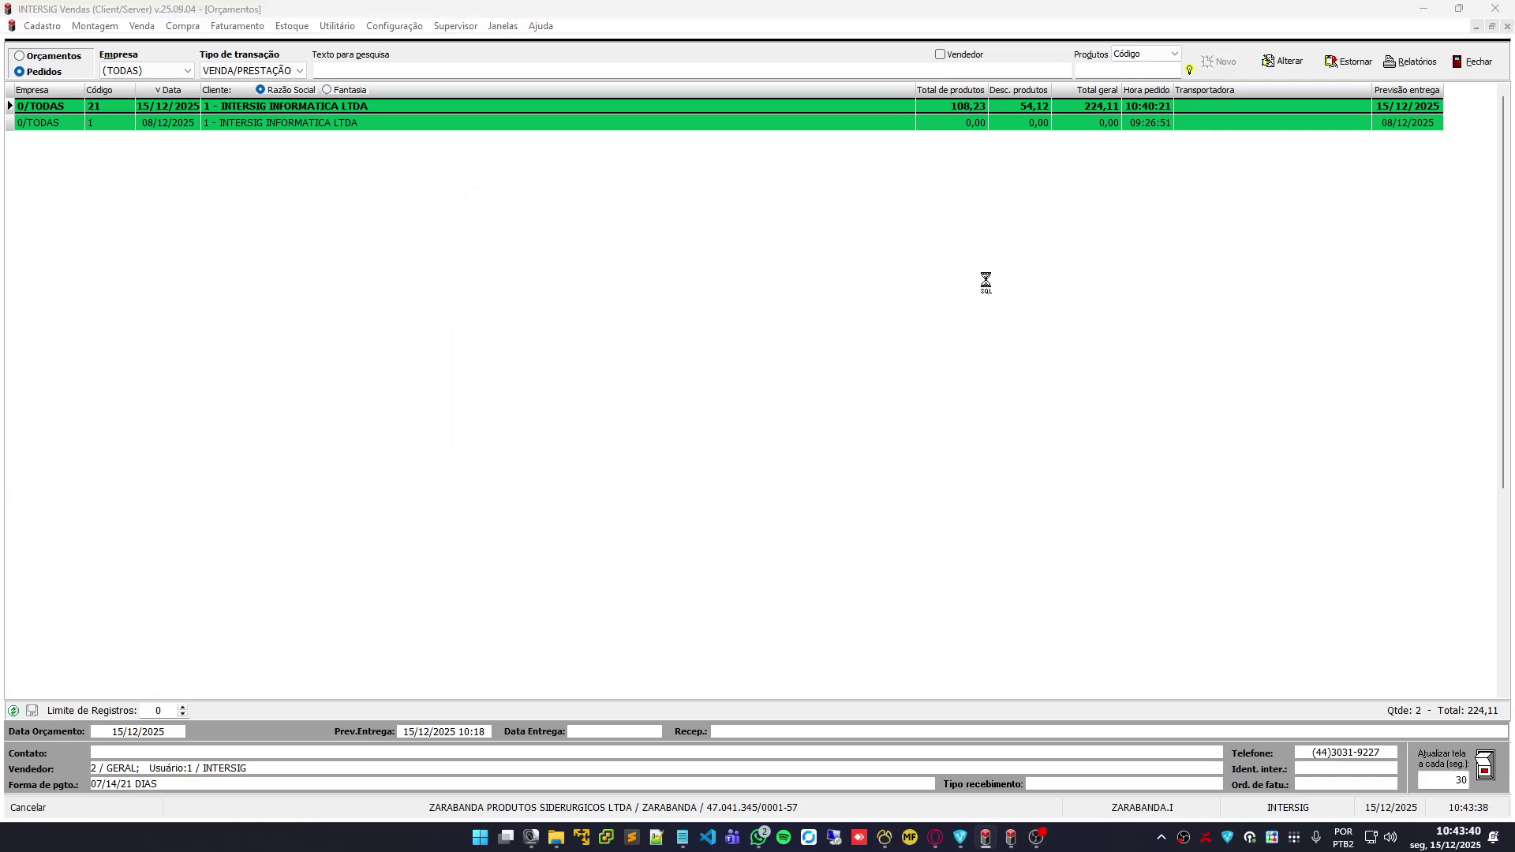
{"action": "left_click", "coordinate": [977, 269]}
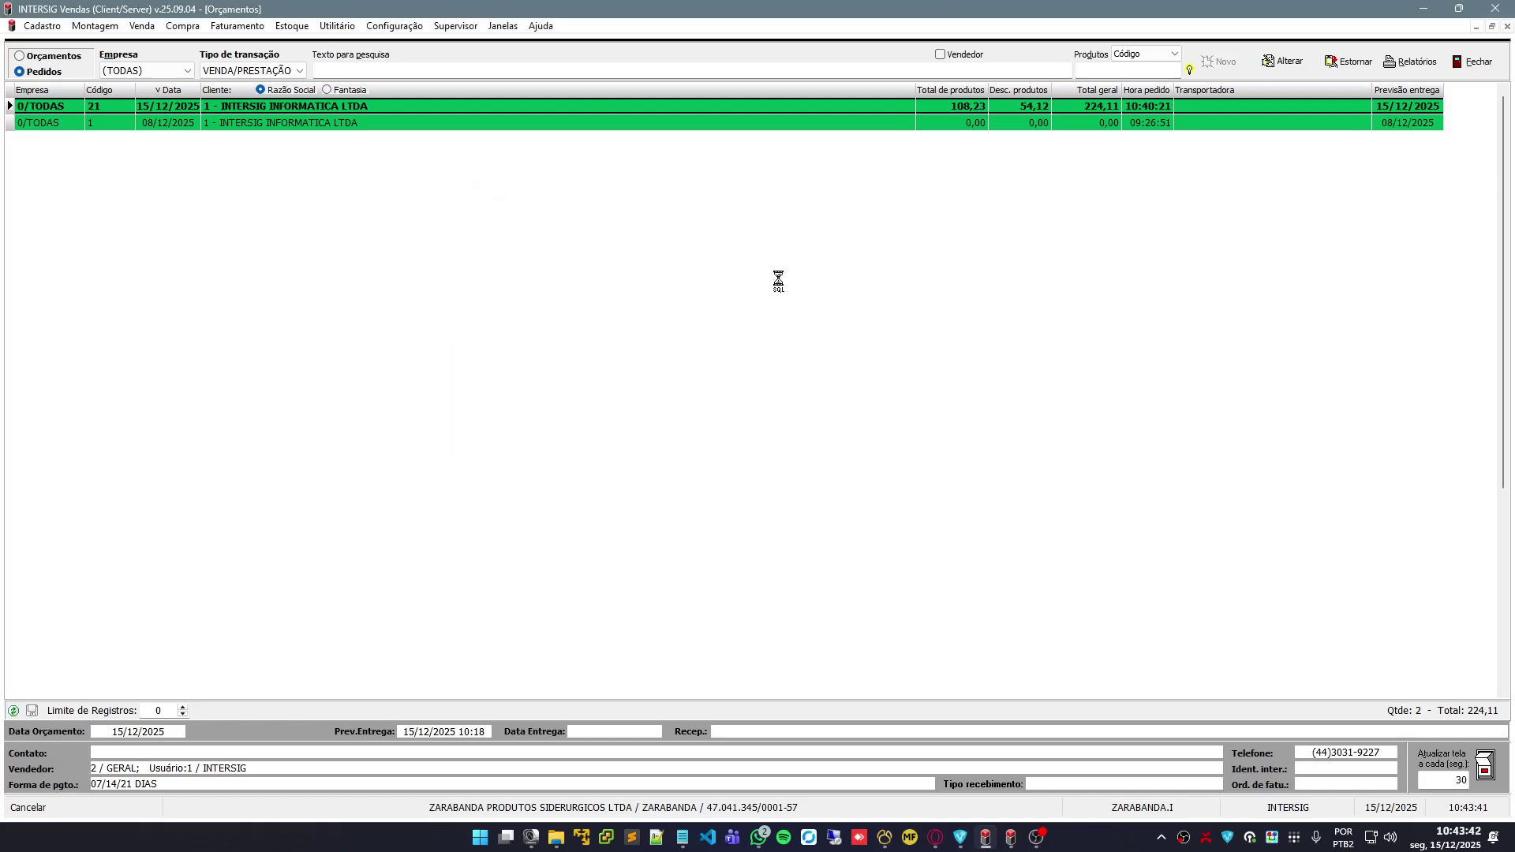
{"action": "left_click", "coordinate": [978, 270]}
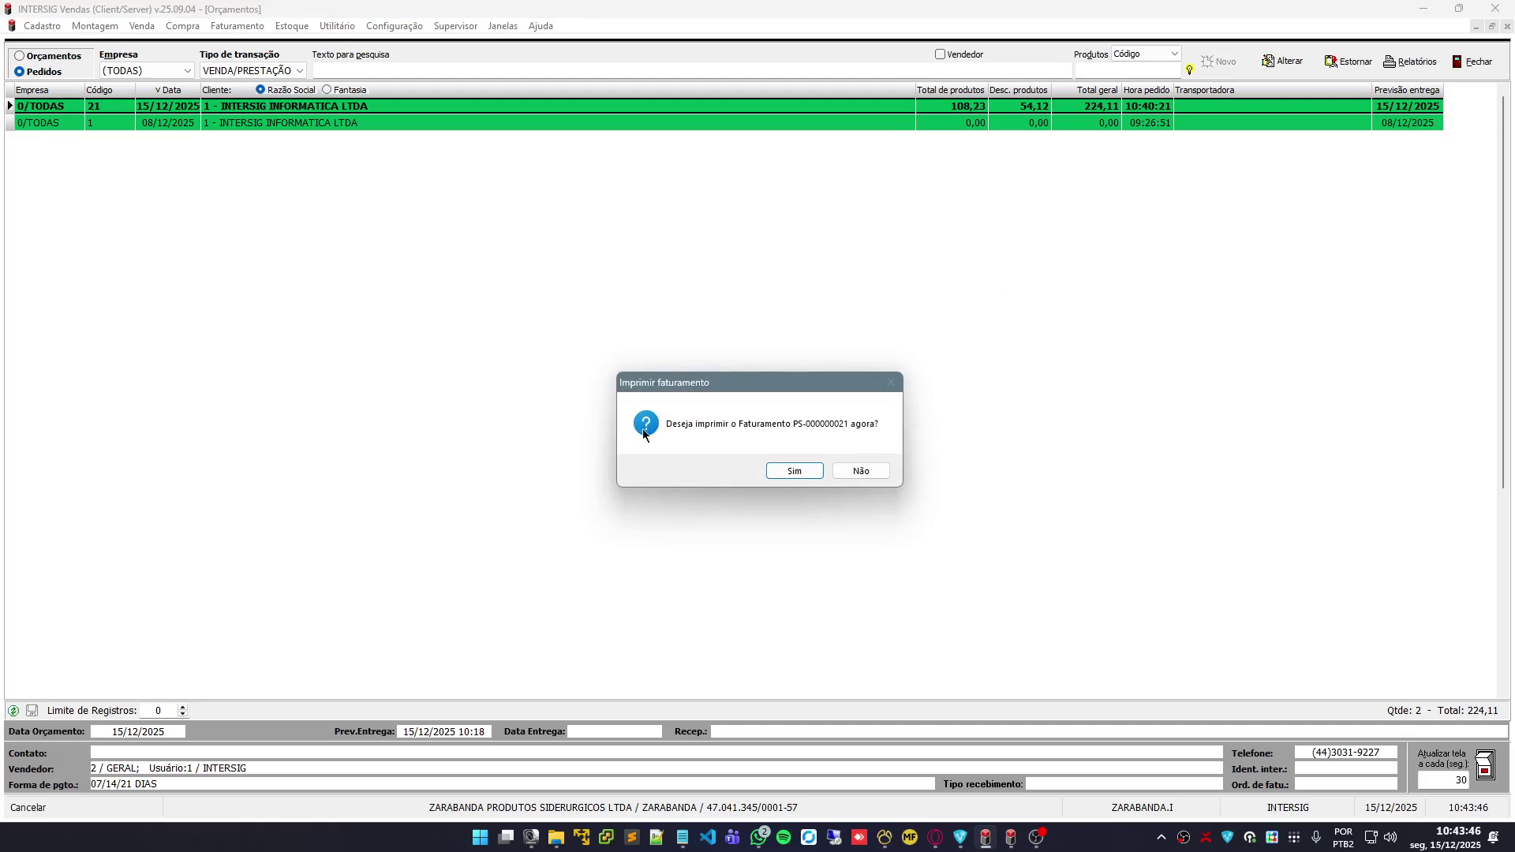
{"action": "left_click", "coordinate": [860, 473]}
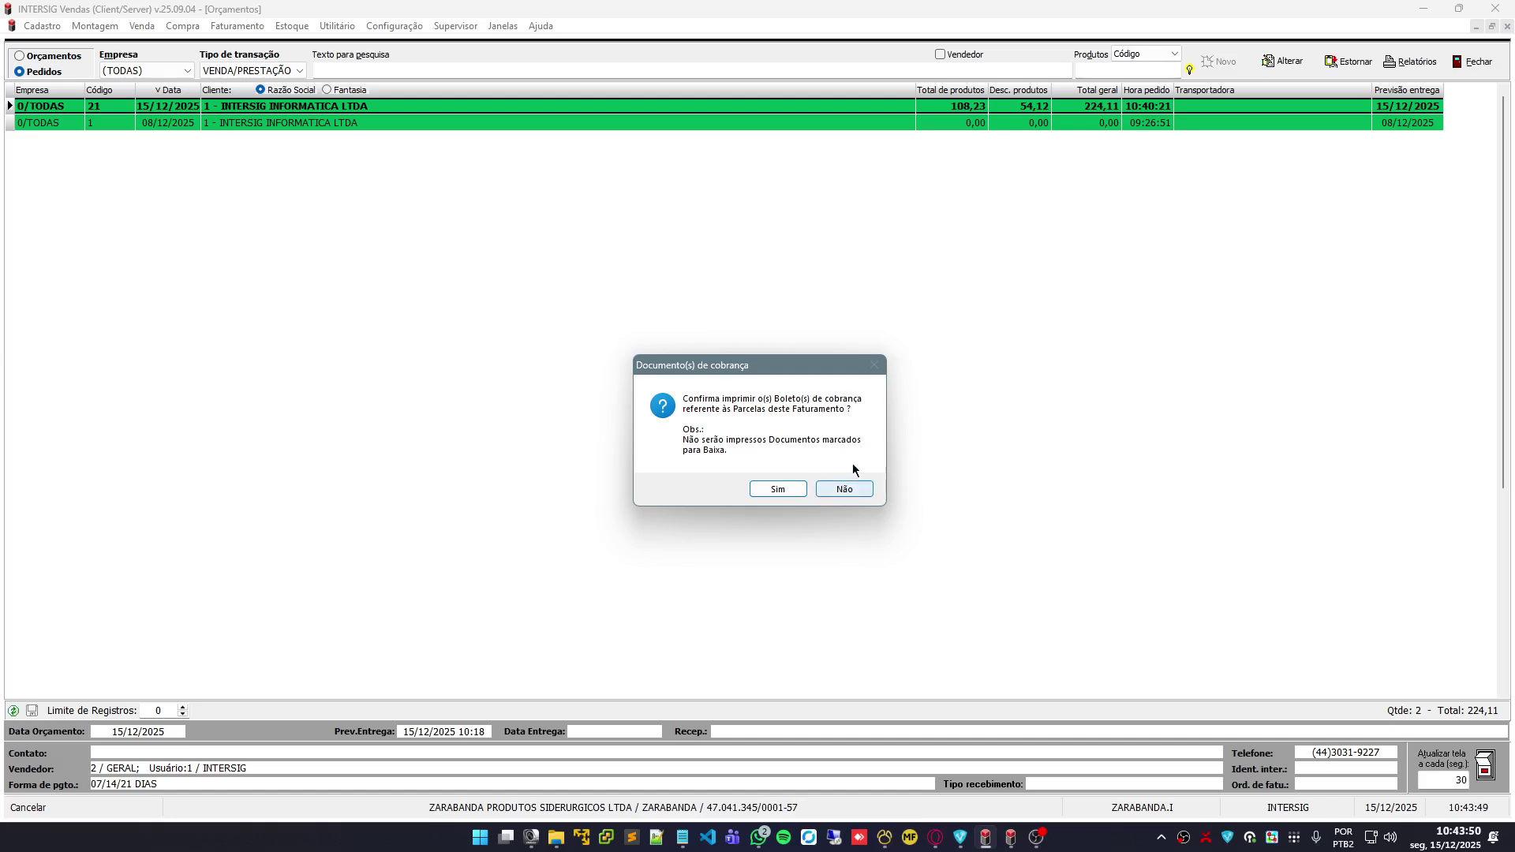
{"action": "left_click", "coordinate": [865, 493]}
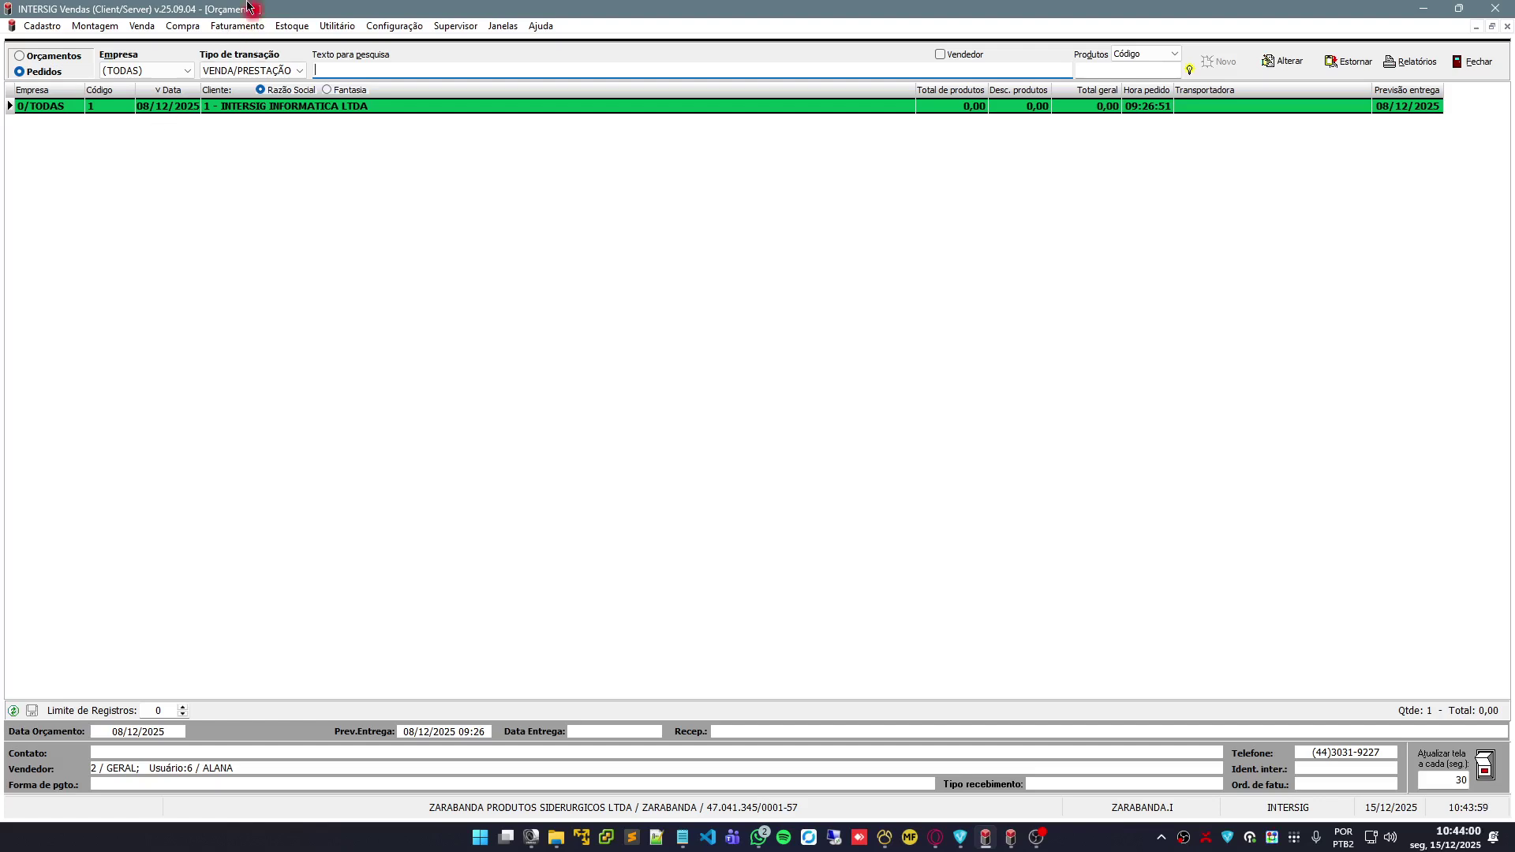
Delete invoice PS-000000021 in the Gerenciador de faturamento and return to the orders window
{"action": "left_click", "coordinate": [223, 29]}
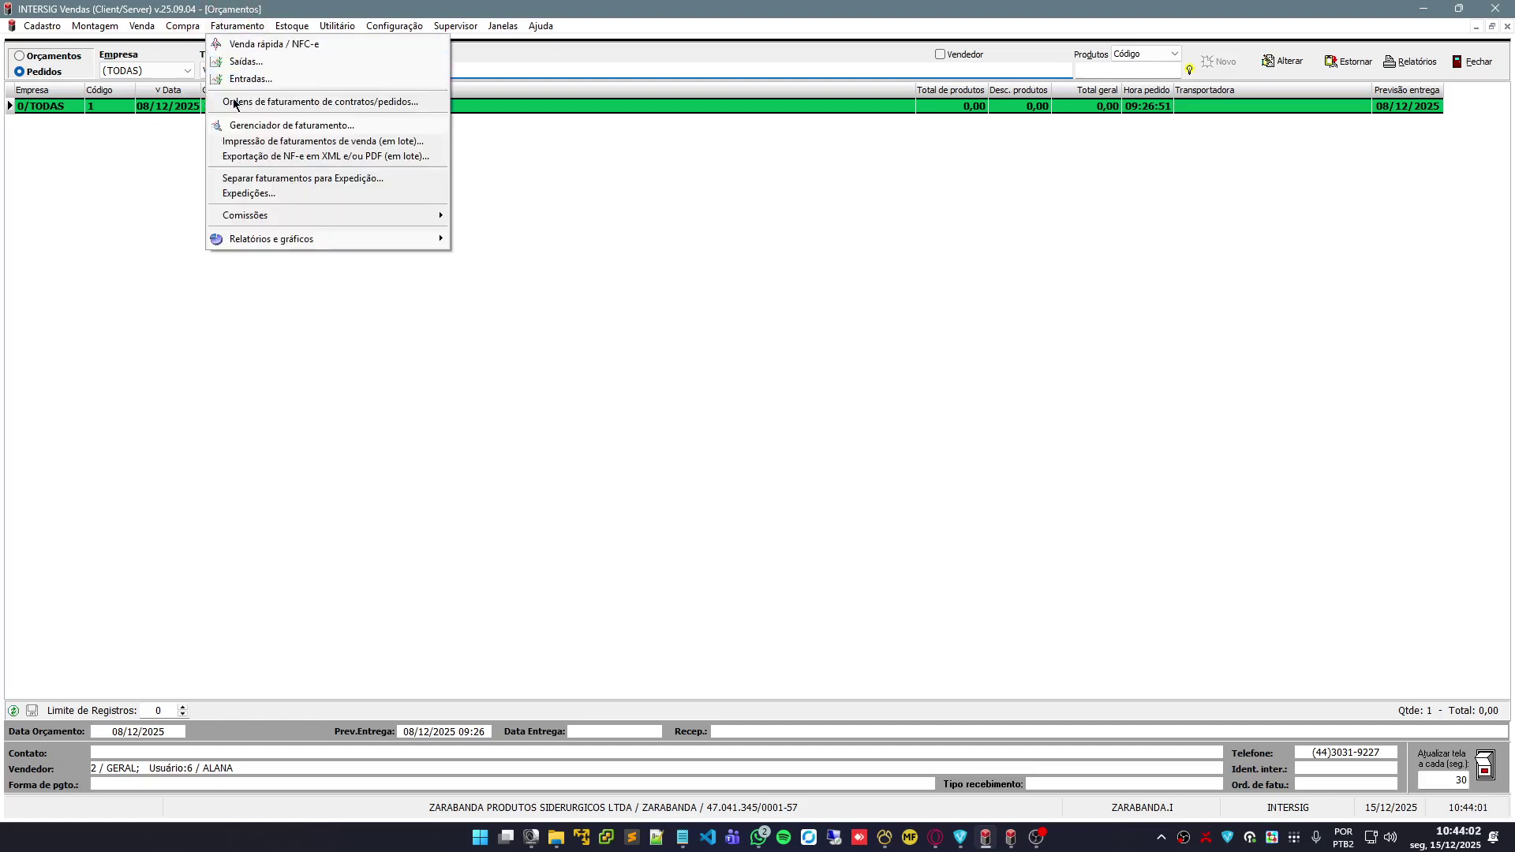
{"action": "left_click", "coordinate": [345, 126]}
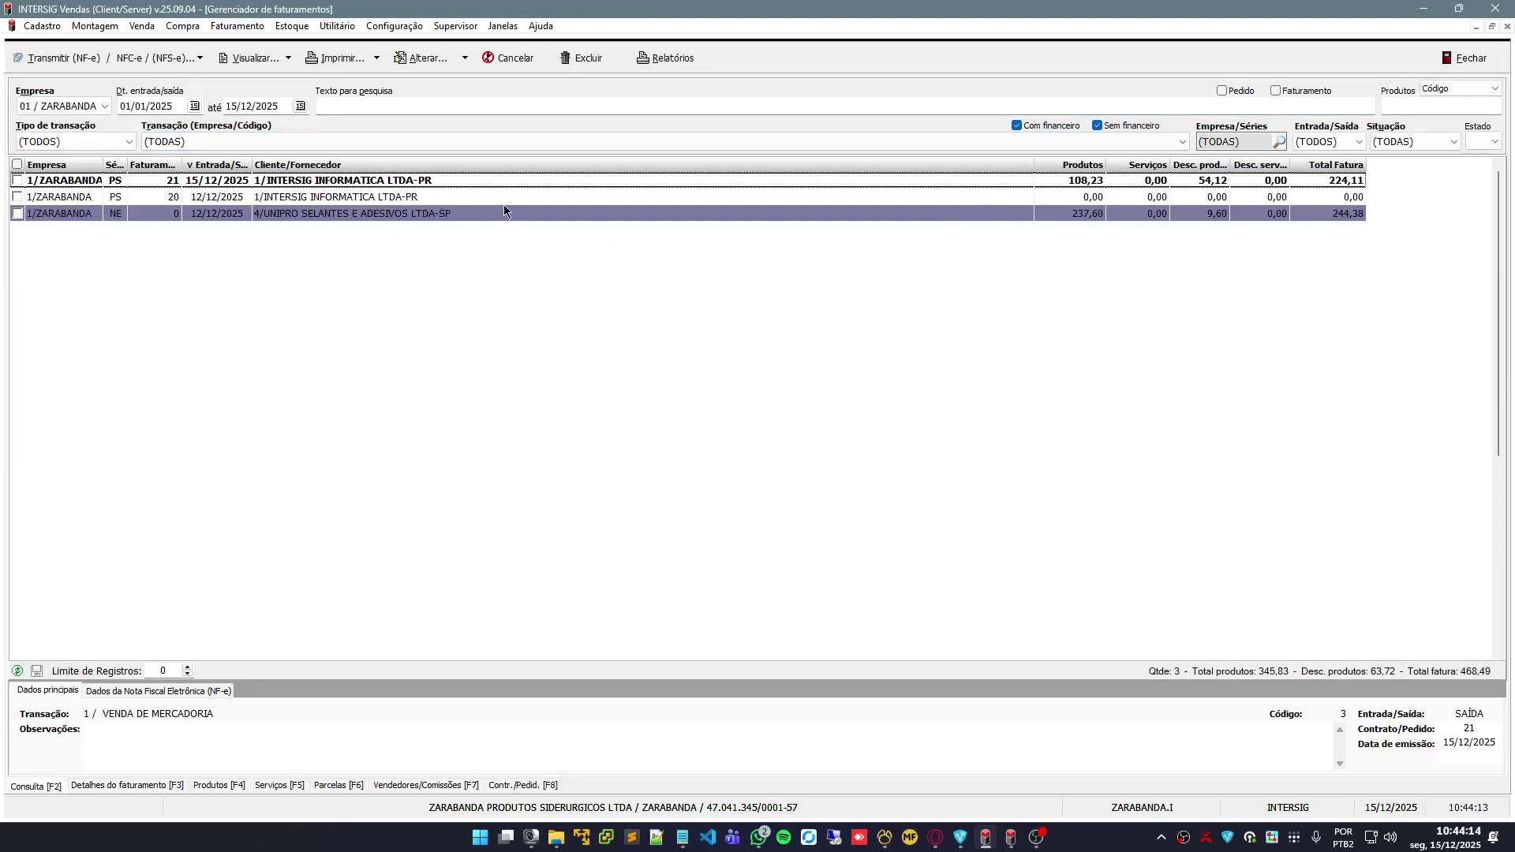
{"action": "left_click", "coordinate": [593, 57]}
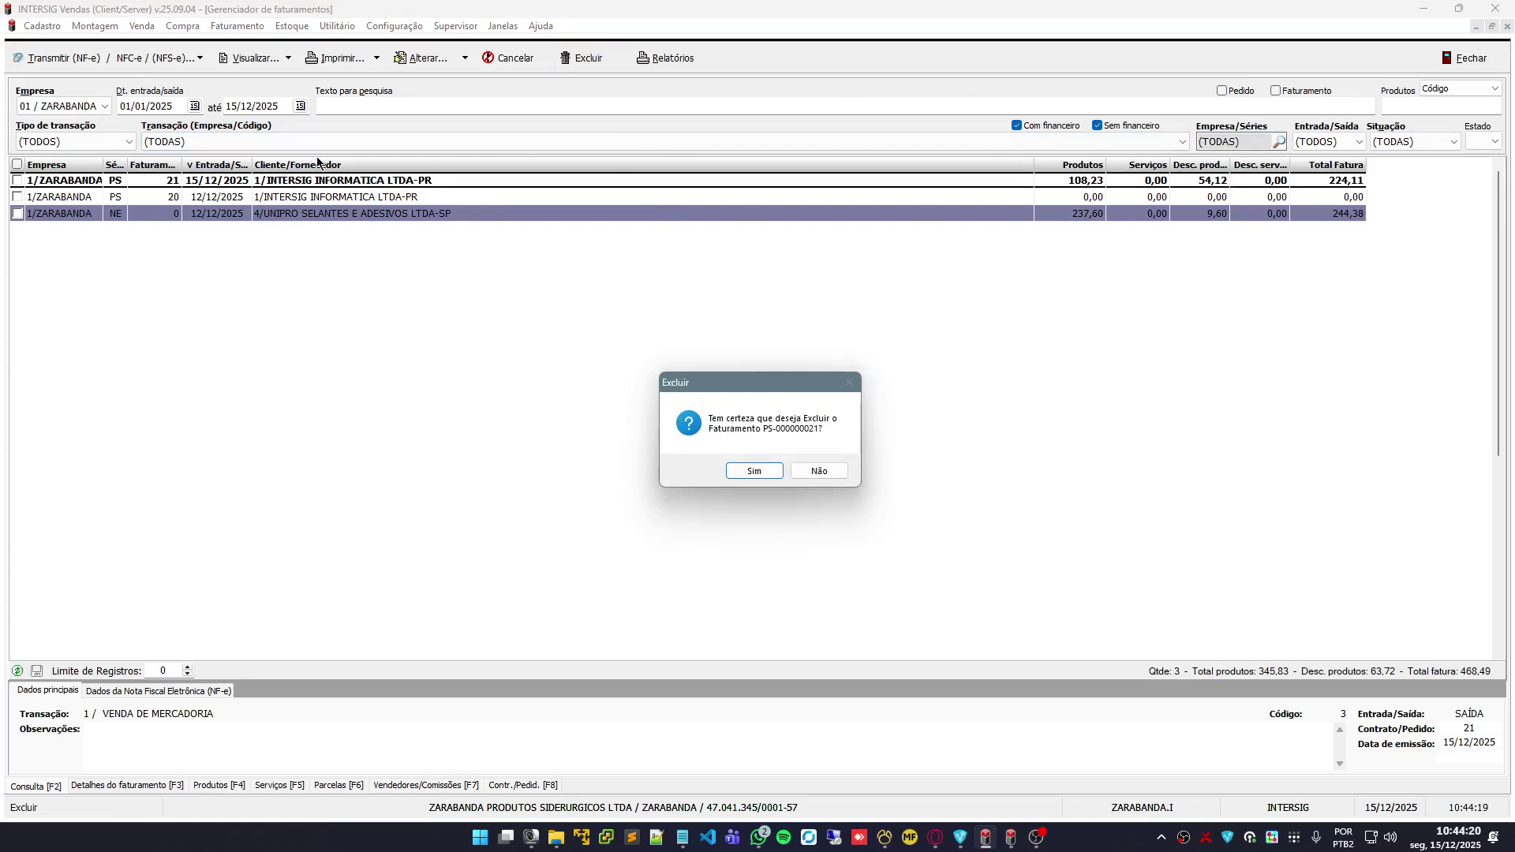
{"action": "left_click", "coordinate": [762, 474]}
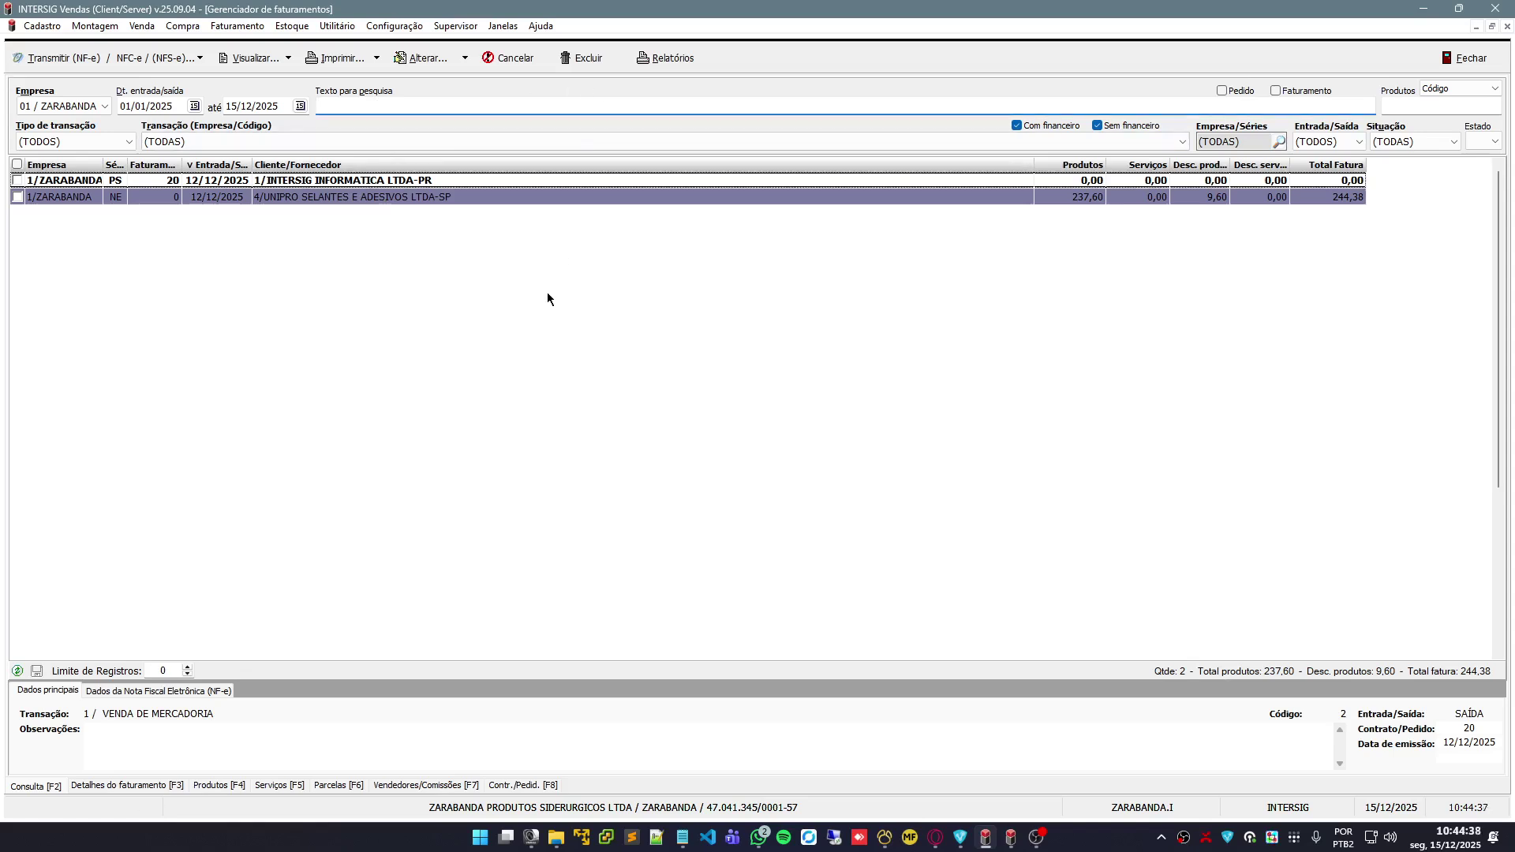
{"action": "key", "text": "ctrl+Tab"}
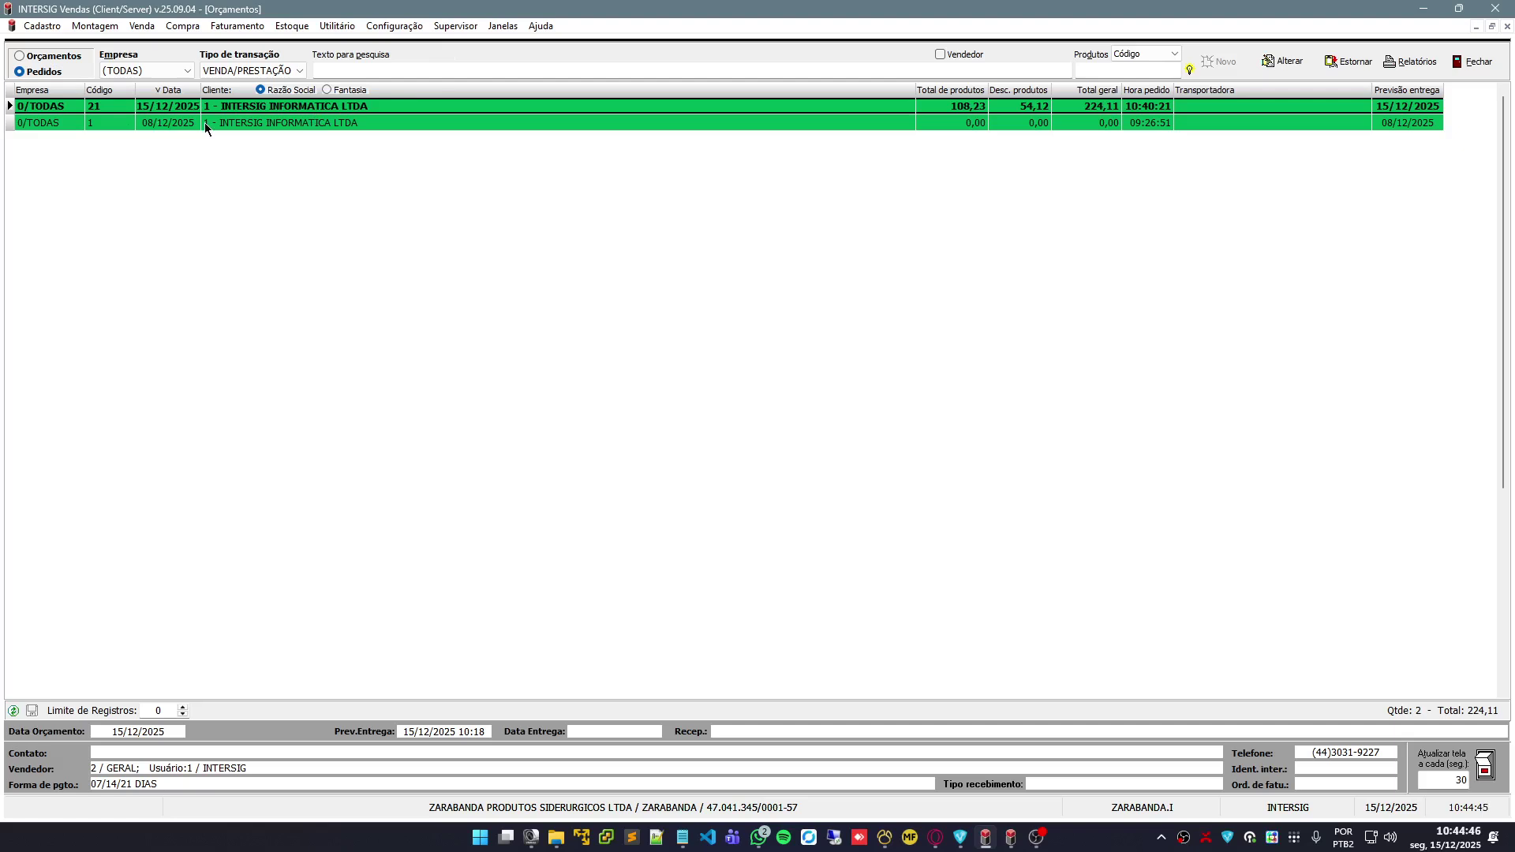
Look at order 21's action menu without choosing anything, then open the Faturamento menu
{"action": "right_click", "coordinate": [335, 105]}
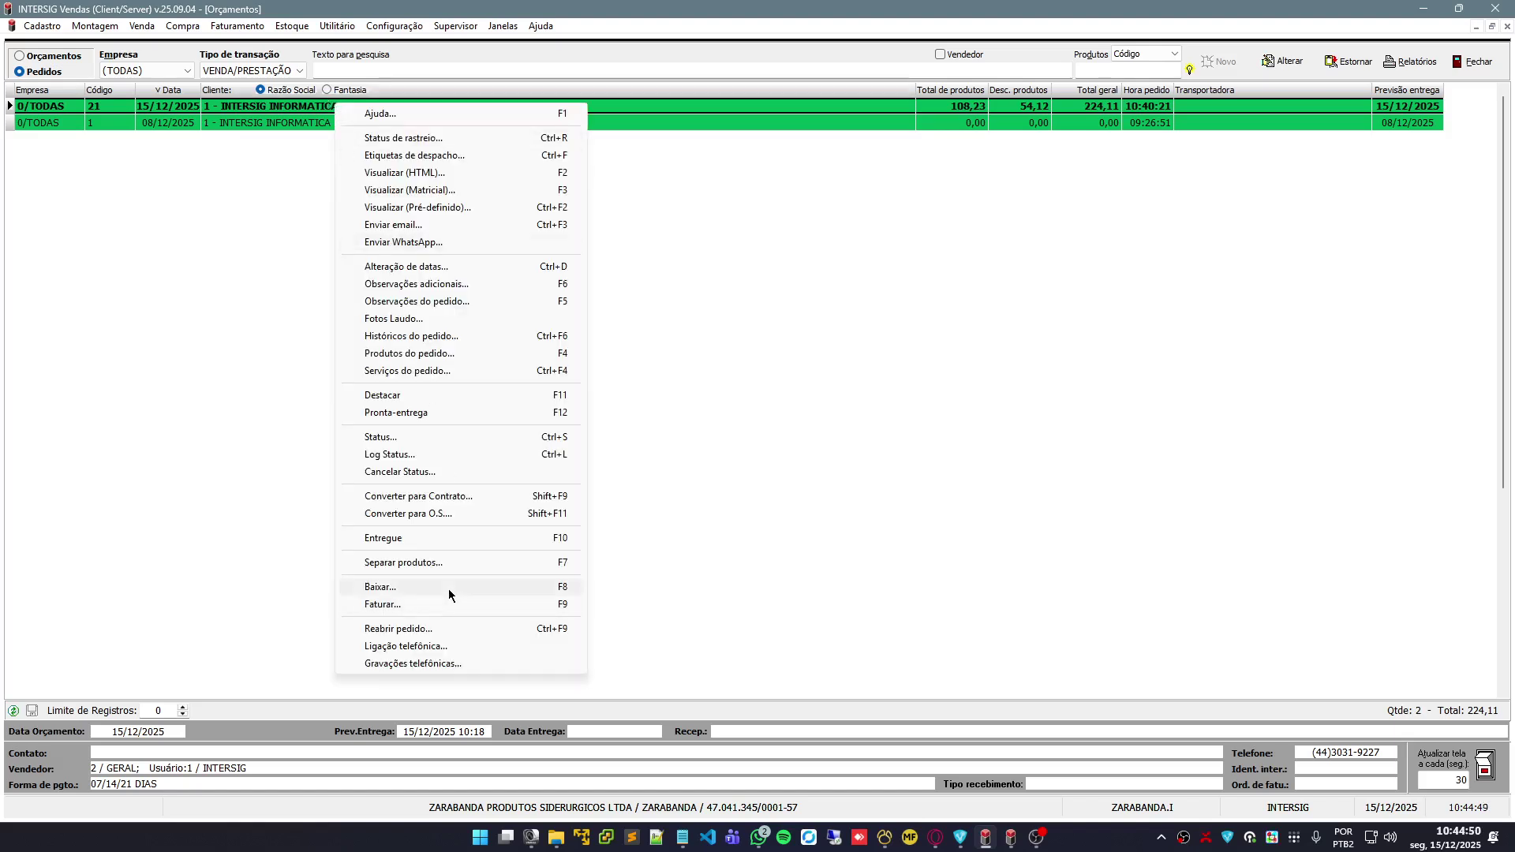
{"action": "left_click", "coordinate": [856, 343]}
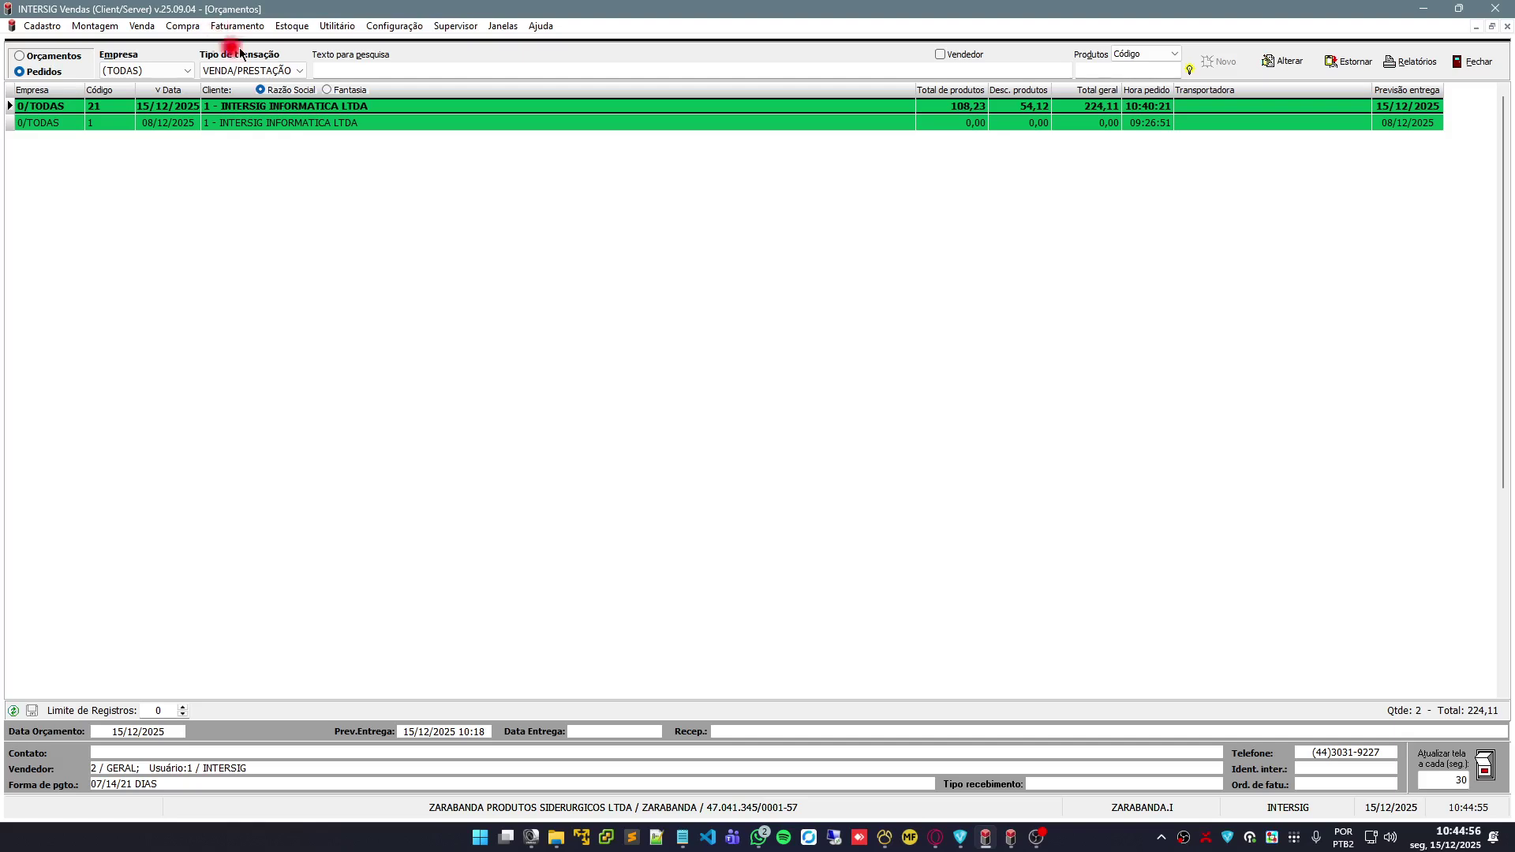
{"action": "left_click", "coordinate": [229, 26]}
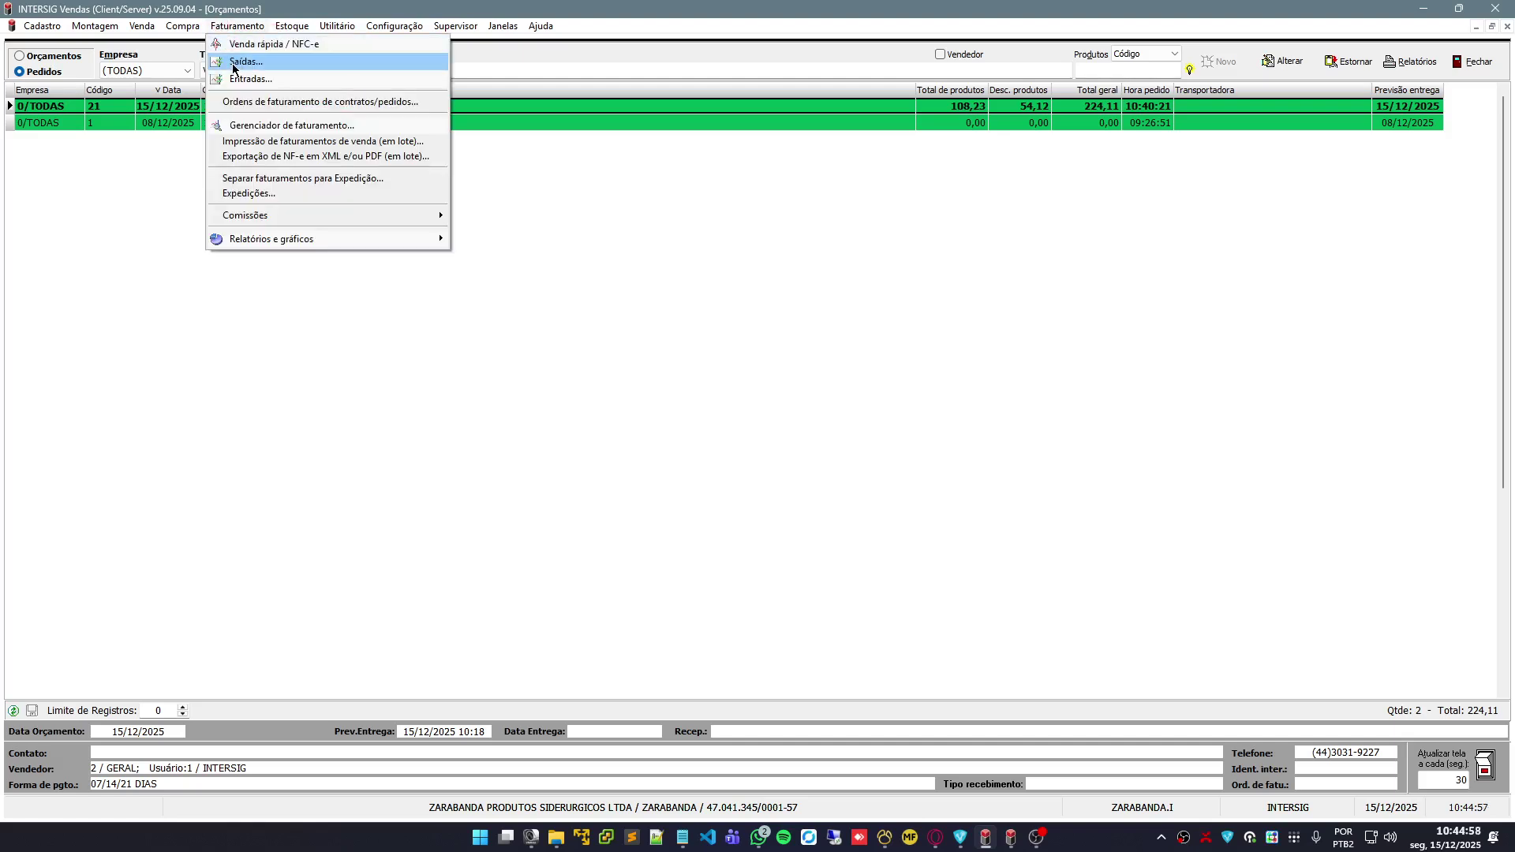
Create a new Saídas invoice for client 1 and import order 000021's items
{"action": "left_click", "coordinate": [317, 68]}
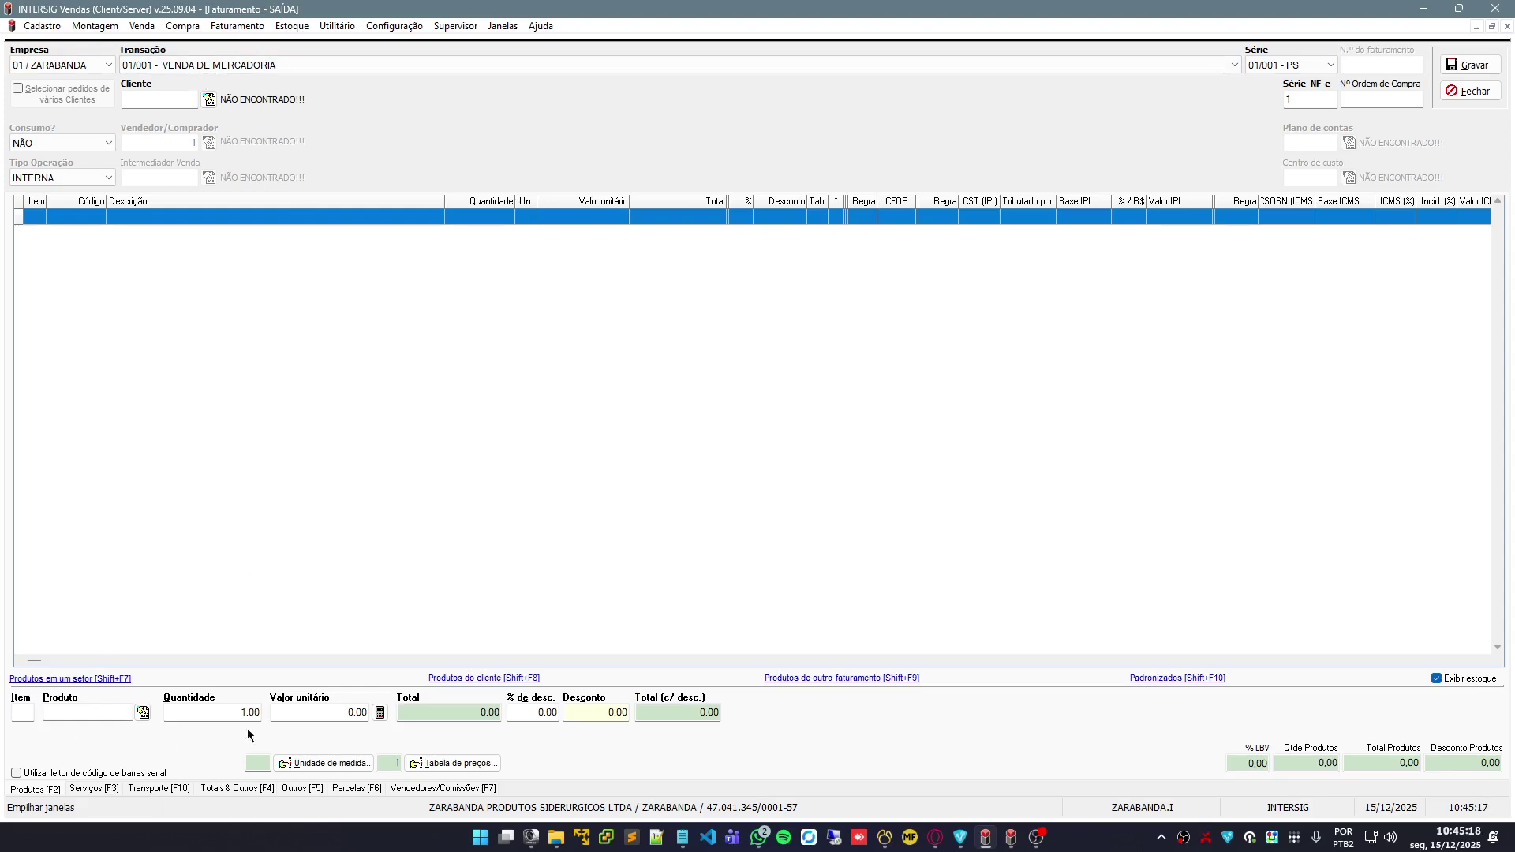
{"action": "left_click", "coordinate": [154, 99]}
{"action": "left_click", "coordinate": [172, 97]}
{"action": "type", "text": "1"}
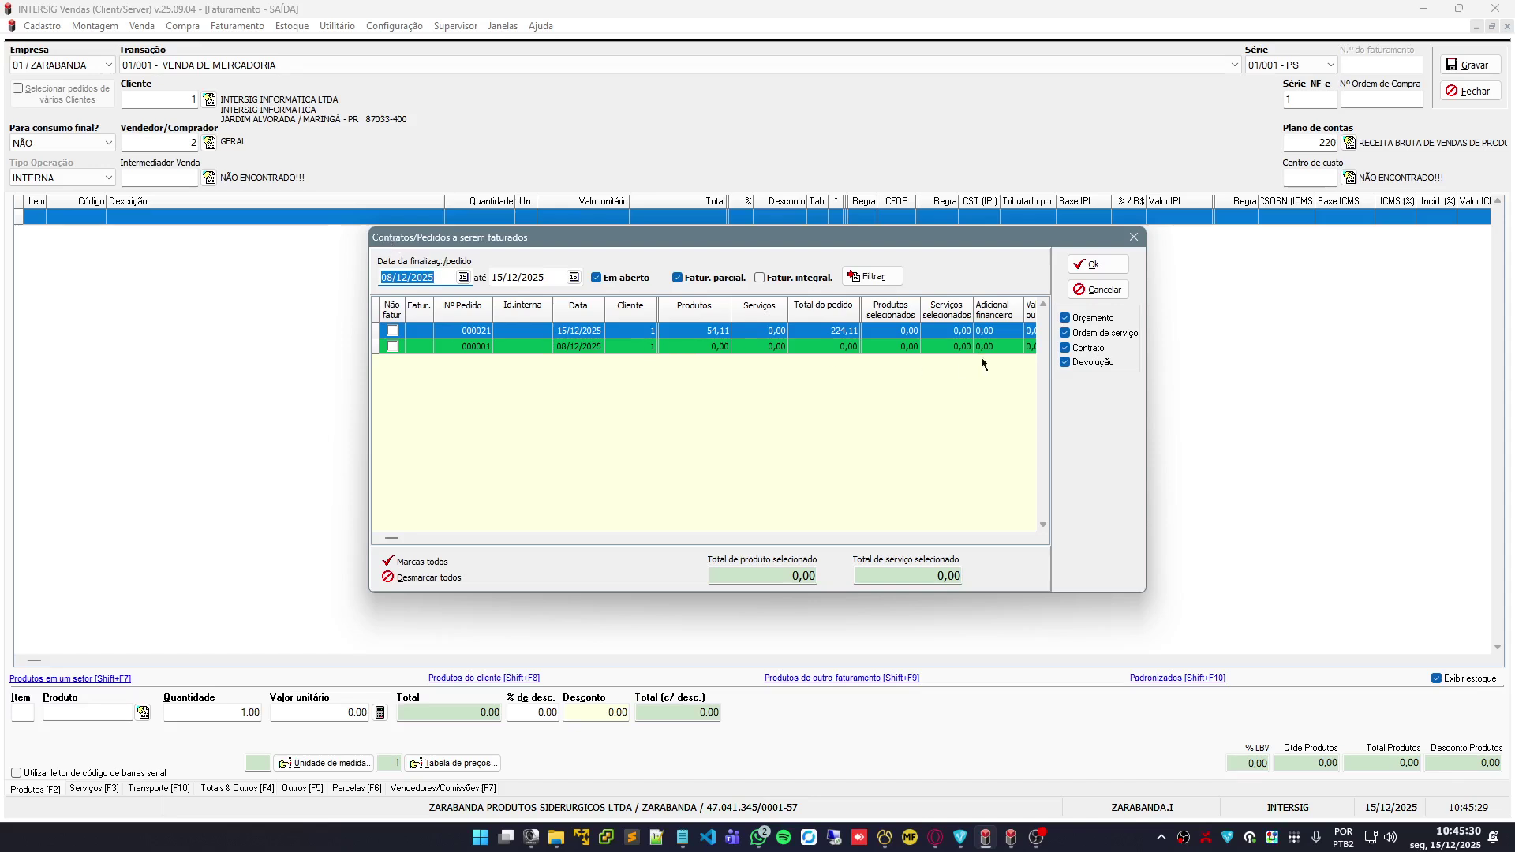
{"action": "left_click", "coordinate": [406, 340]}
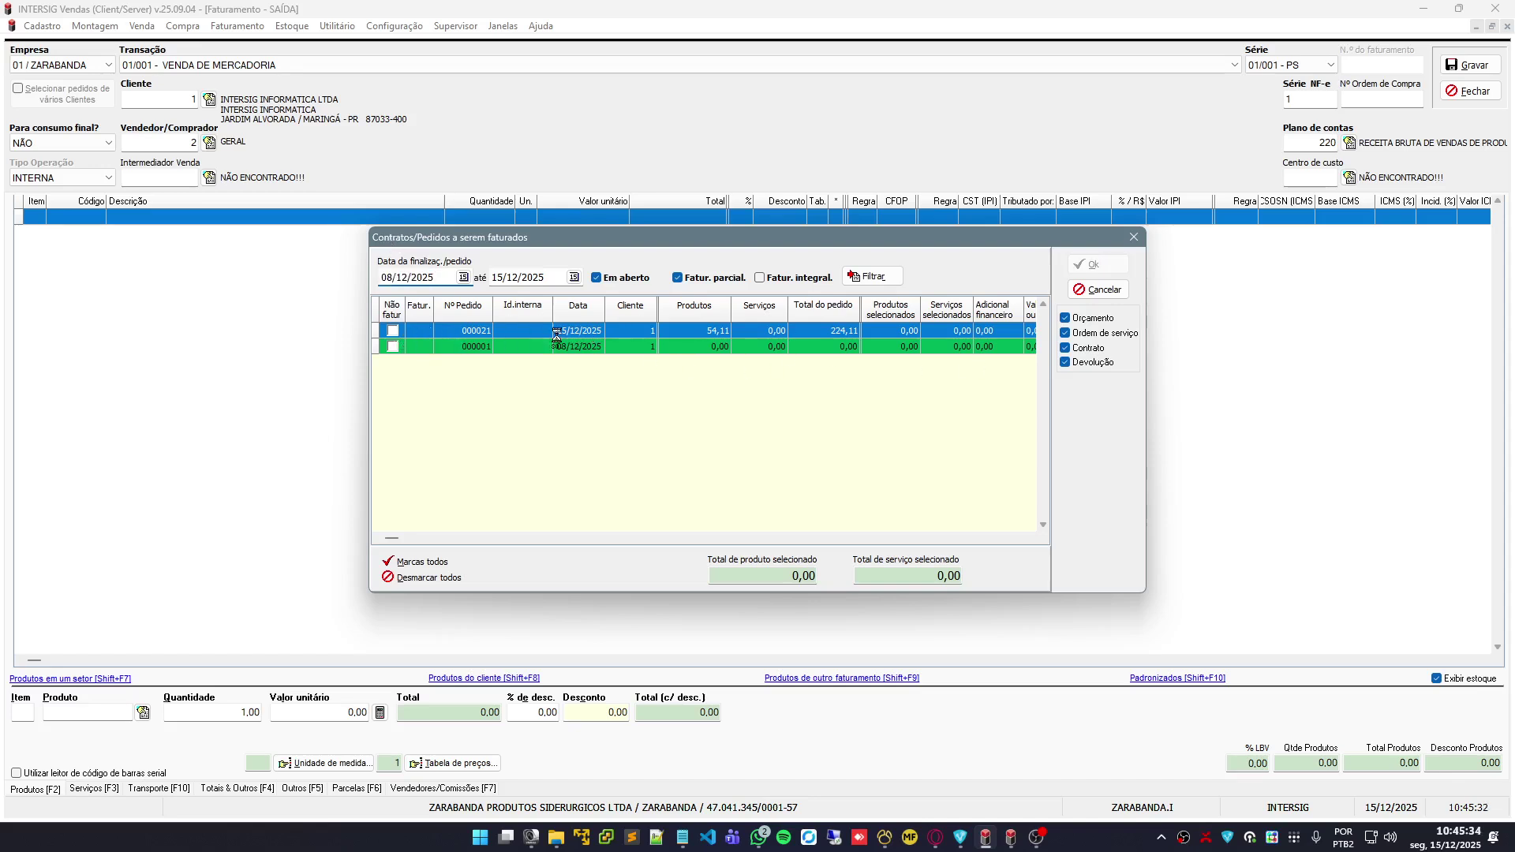
{"action": "left_click", "coordinate": [392, 332]}
{"action": "left_click", "coordinate": [1099, 265]}
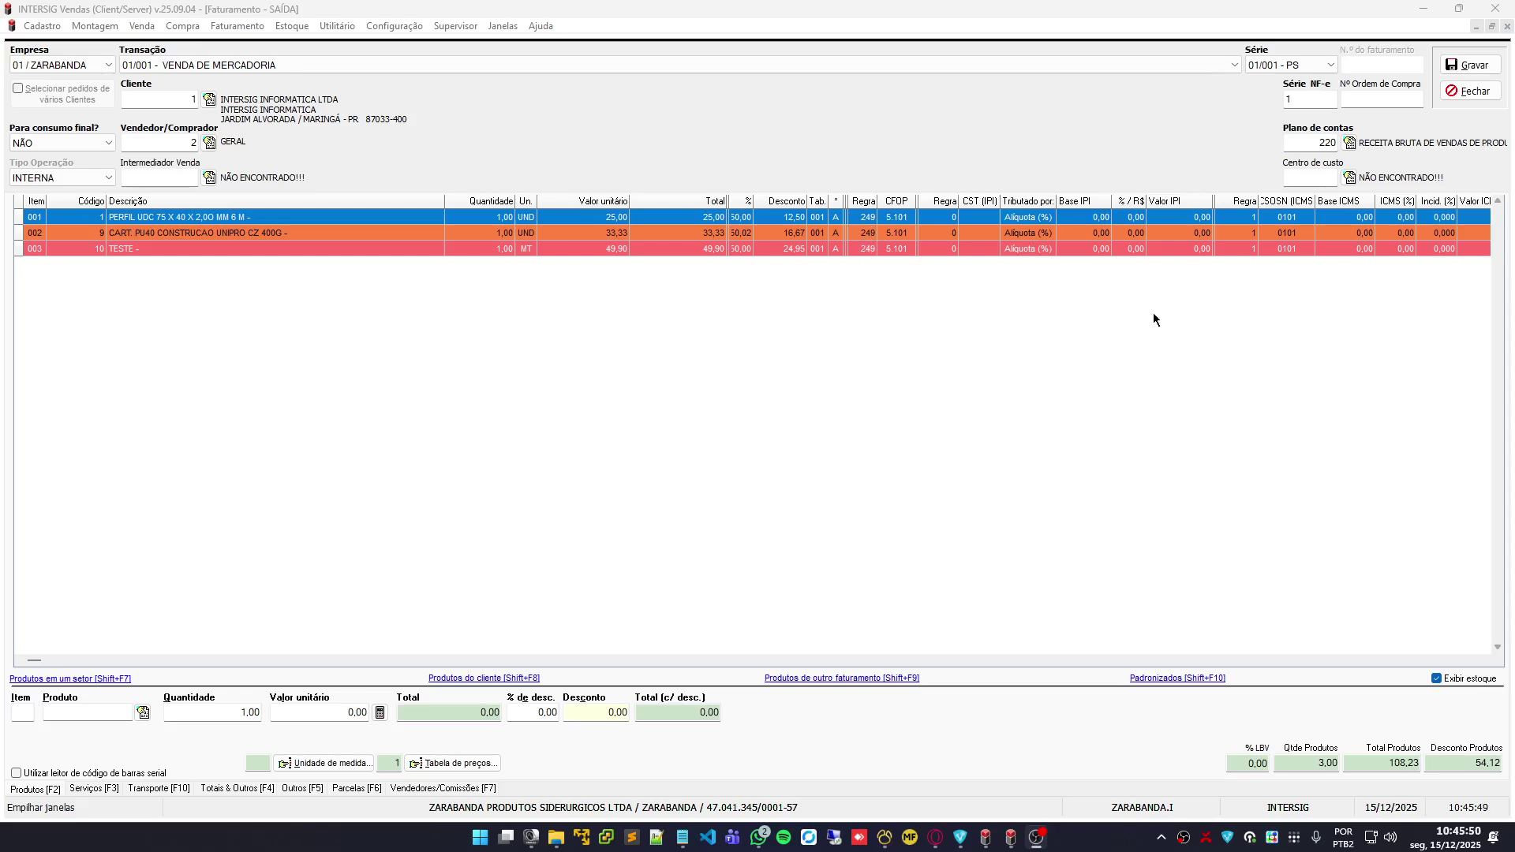
Remove the TESTE item by zeroing its quantity, then view the invoice totals and observations
{"action": "left_click", "coordinate": [1484, 659]}
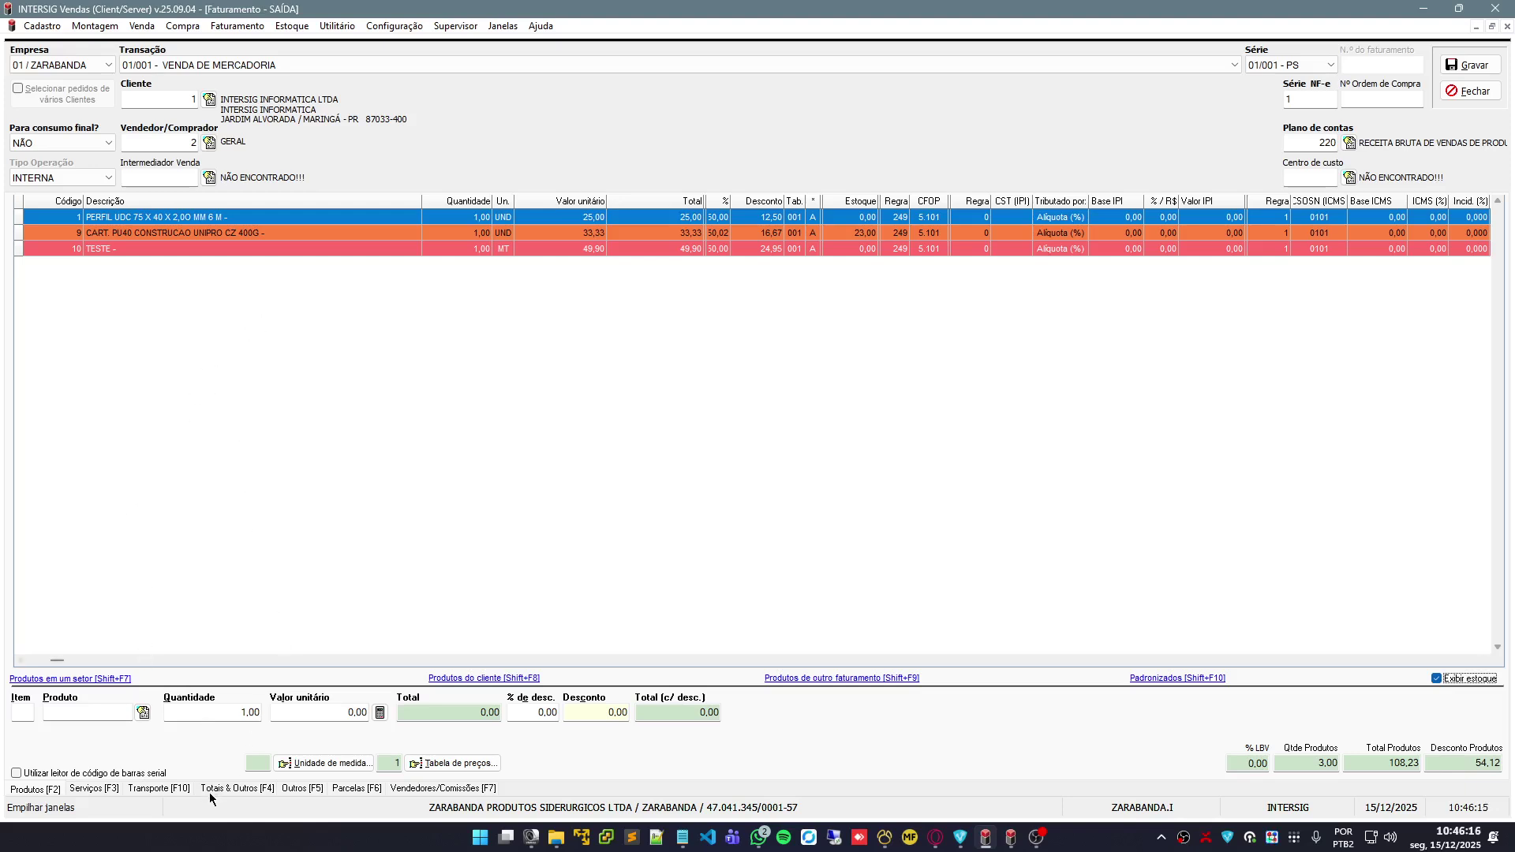
{"action": "double_click", "coordinate": [229, 249]}
{"action": "left_click", "coordinate": [859, 499]}
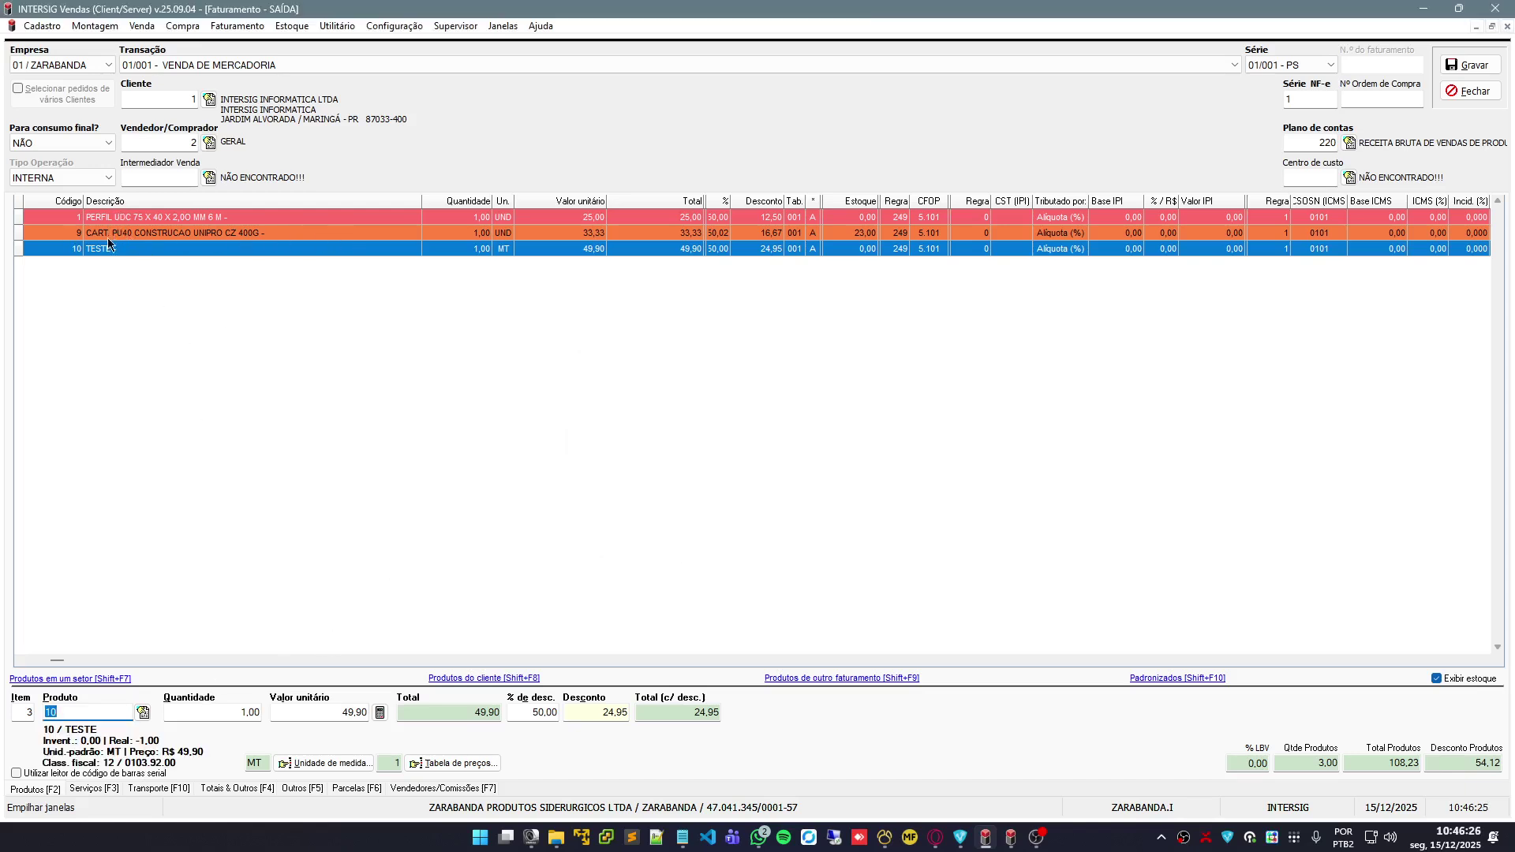
{"action": "left_click", "coordinate": [213, 708]}
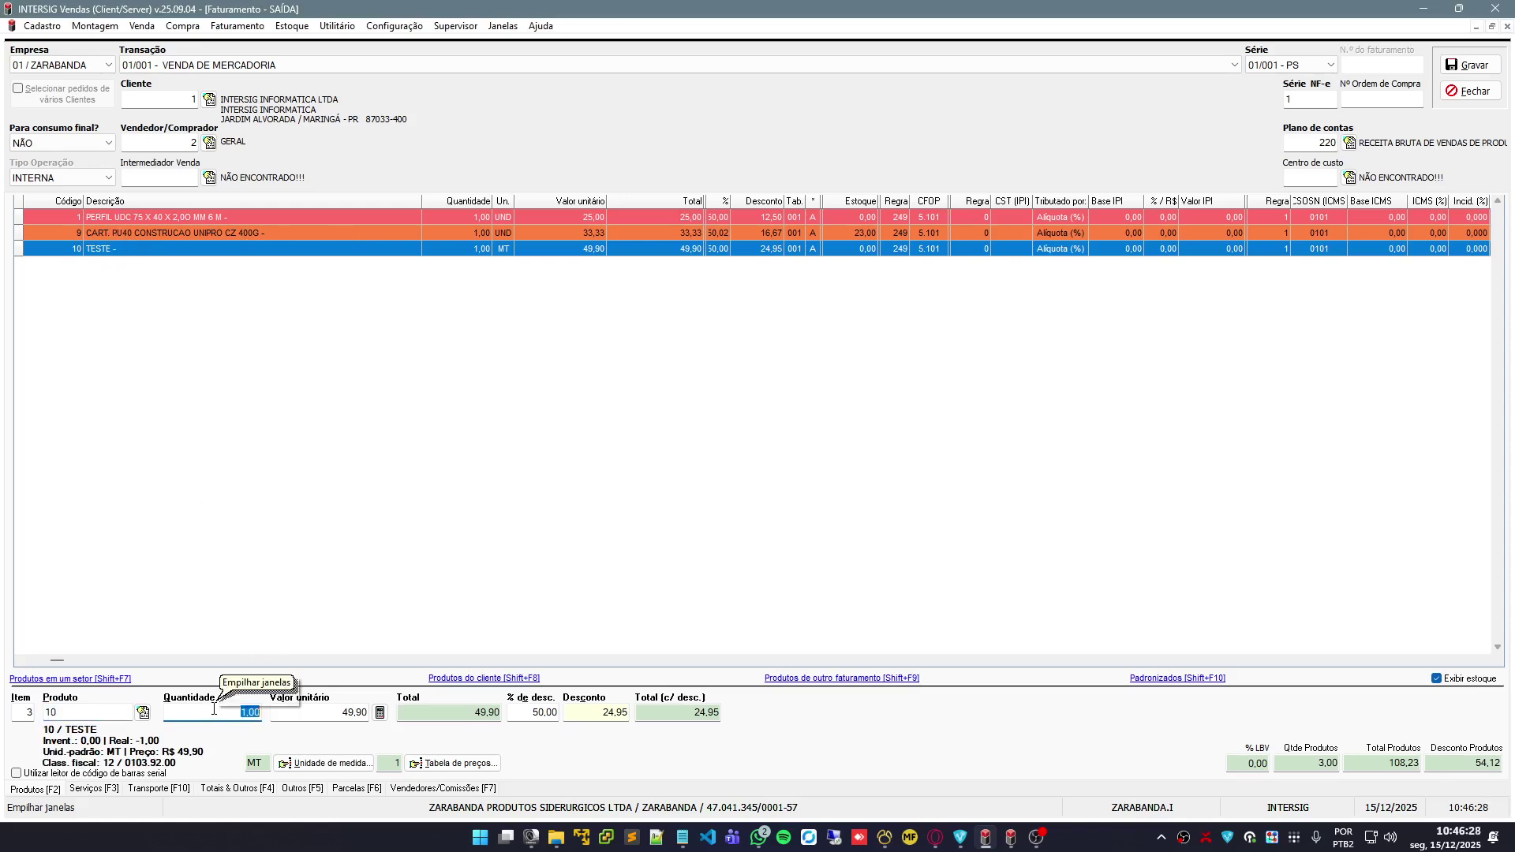
{"action": "key", "text": "BackSpace"}
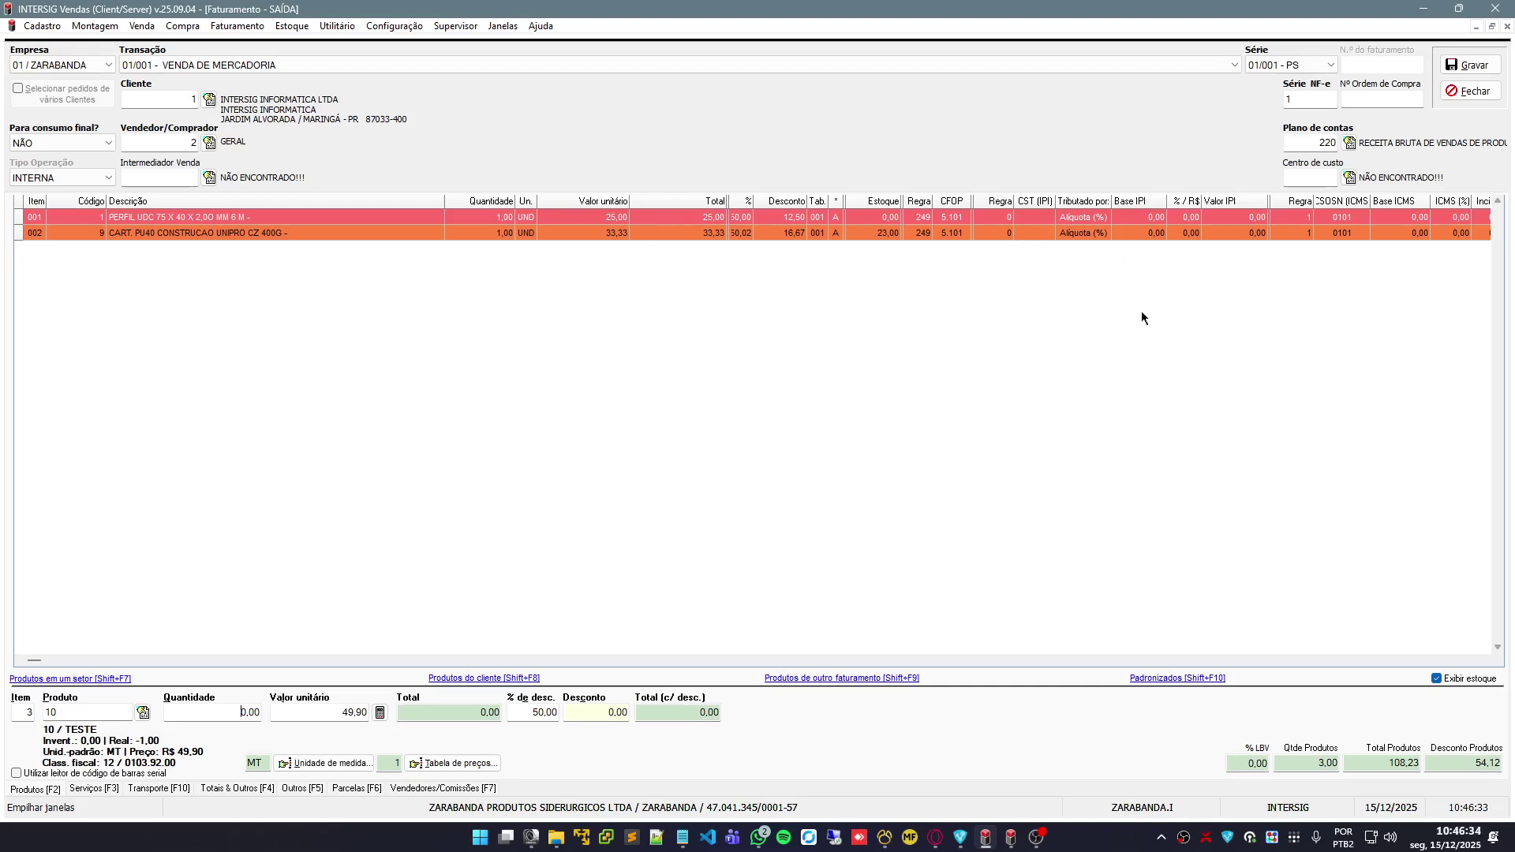
{"action": "left_click", "coordinate": [240, 788]}
{"action": "left_click", "coordinate": [303, 793]}
Review the installments, salesperson, services, transport and totals tabs, ending on the product list
{"action": "left_click", "coordinate": [347, 790]}
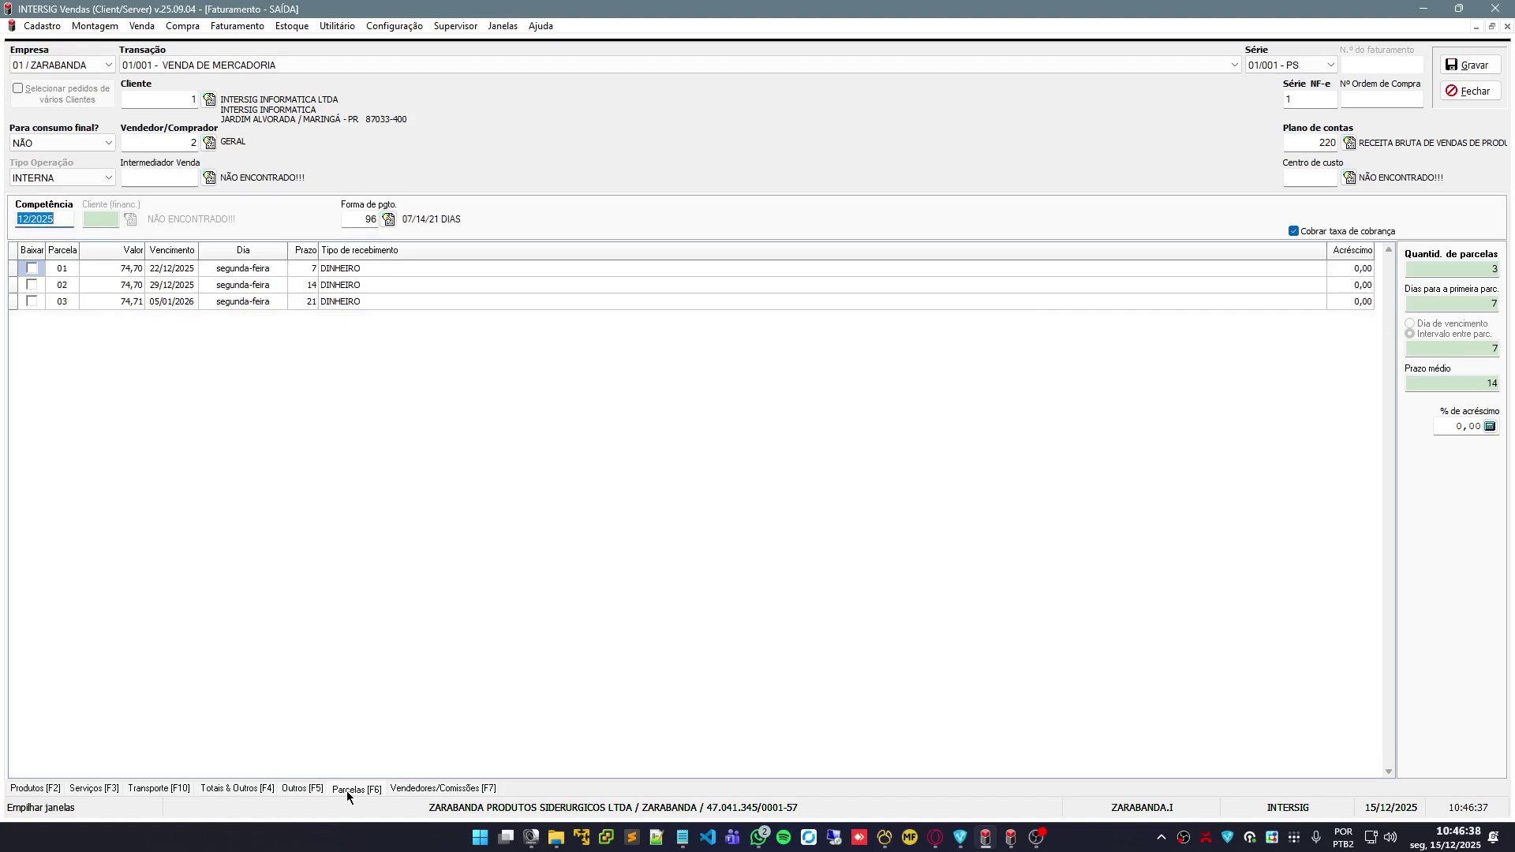
{"action": "left_click", "coordinate": [468, 787]}
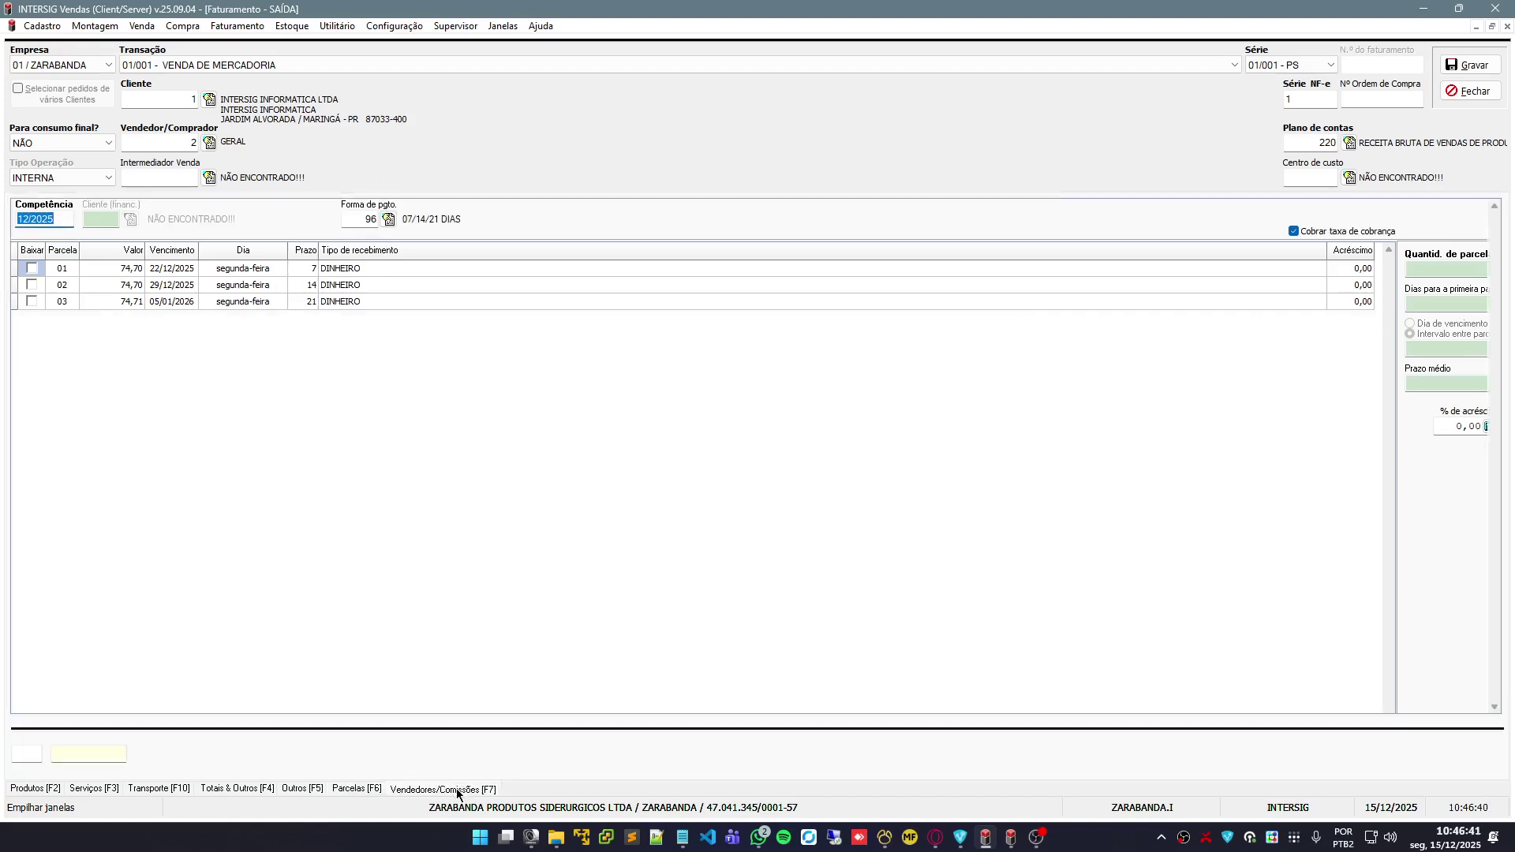
{"action": "left_click", "coordinate": [102, 790]}
{"action": "left_click", "coordinate": [158, 789]}
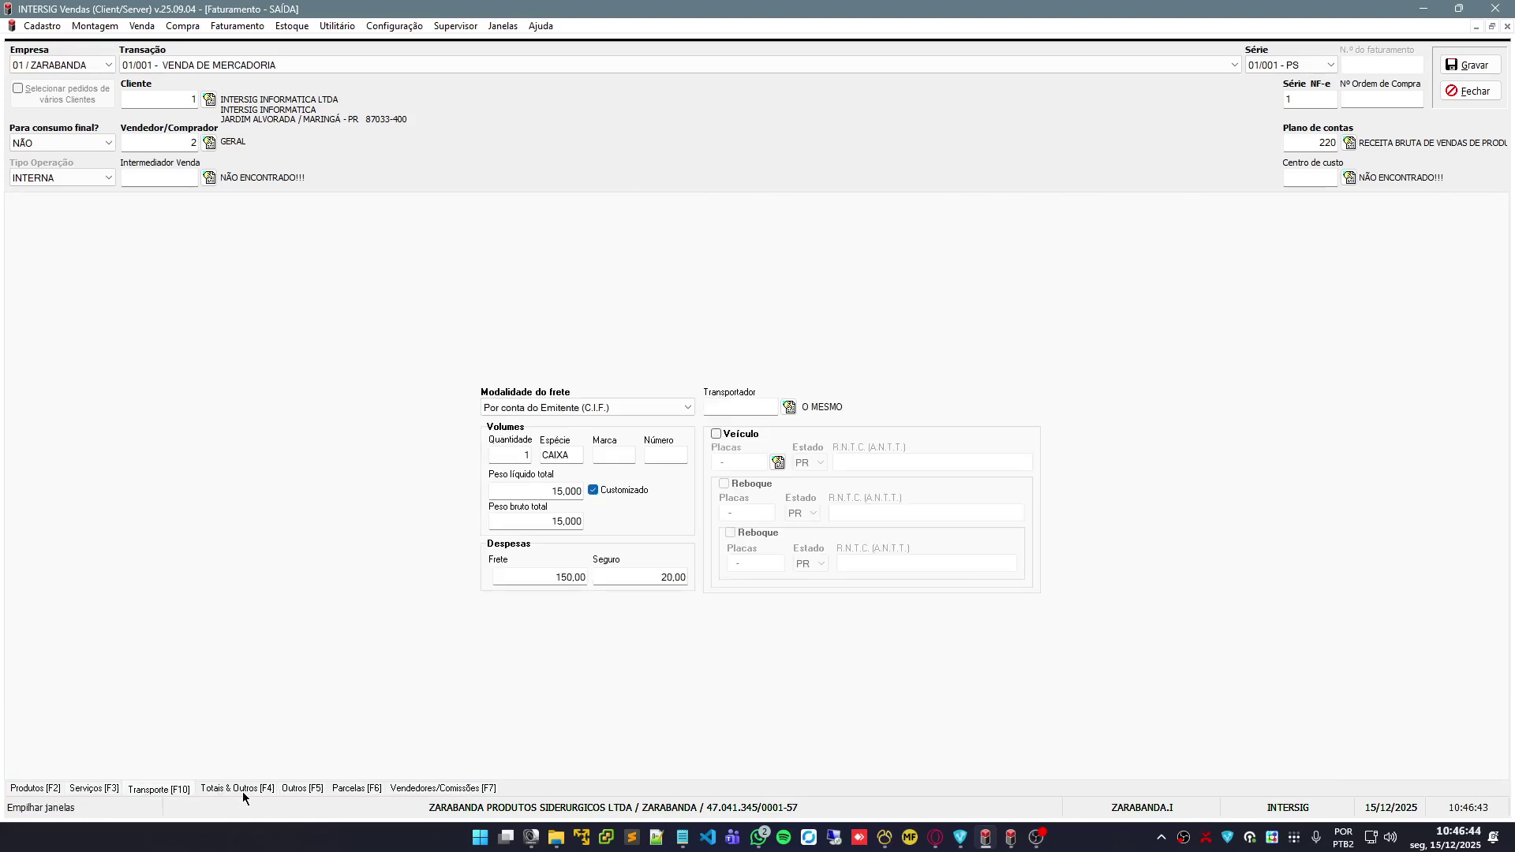
{"action": "left_click", "coordinate": [243, 789]}
{"action": "left_click", "coordinate": [161, 789]}
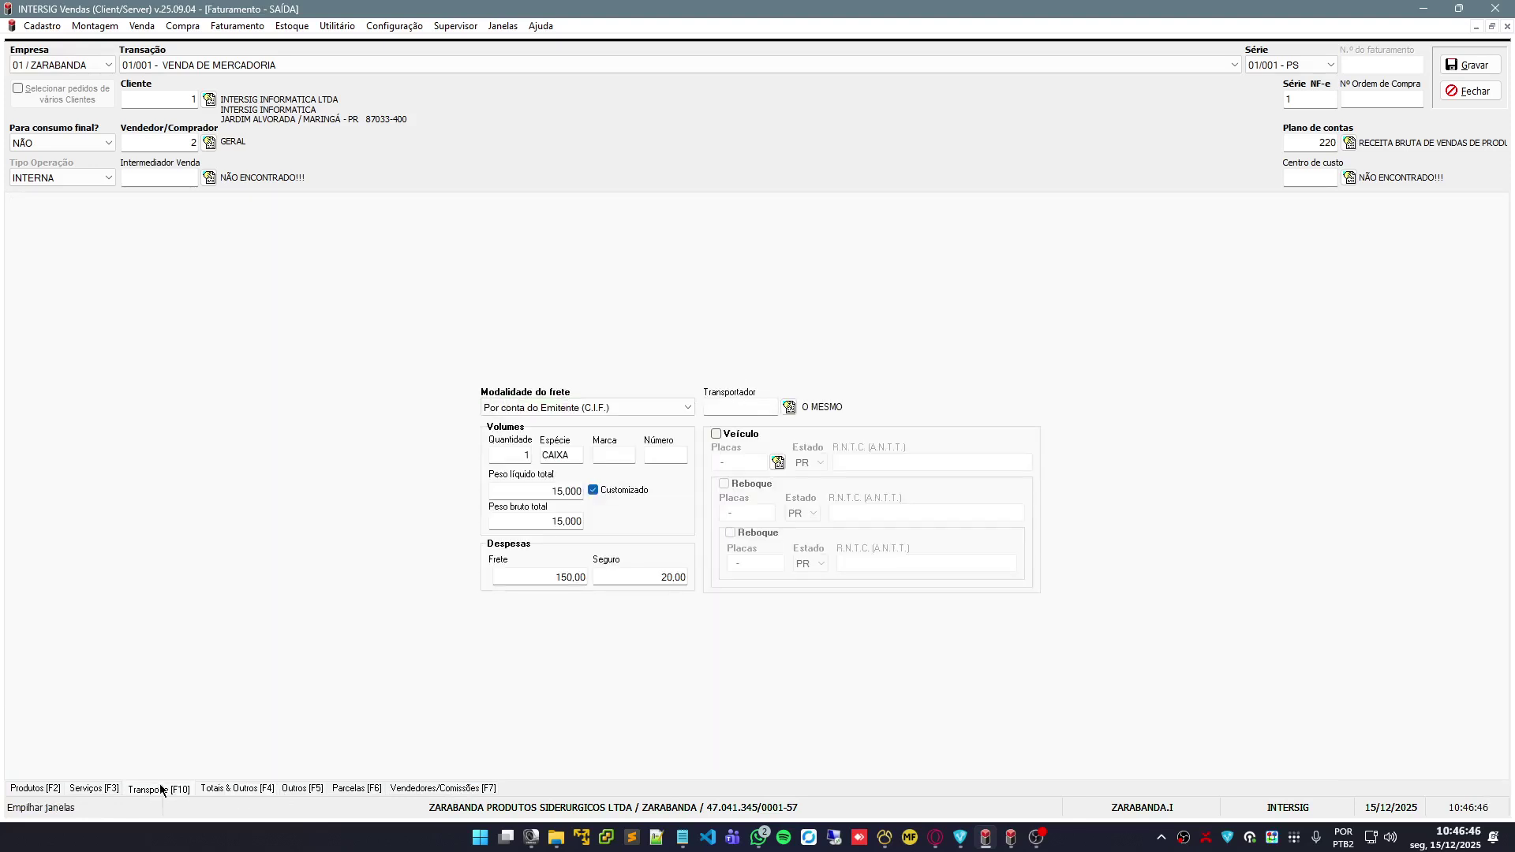
{"action": "left_click", "coordinate": [36, 788]}
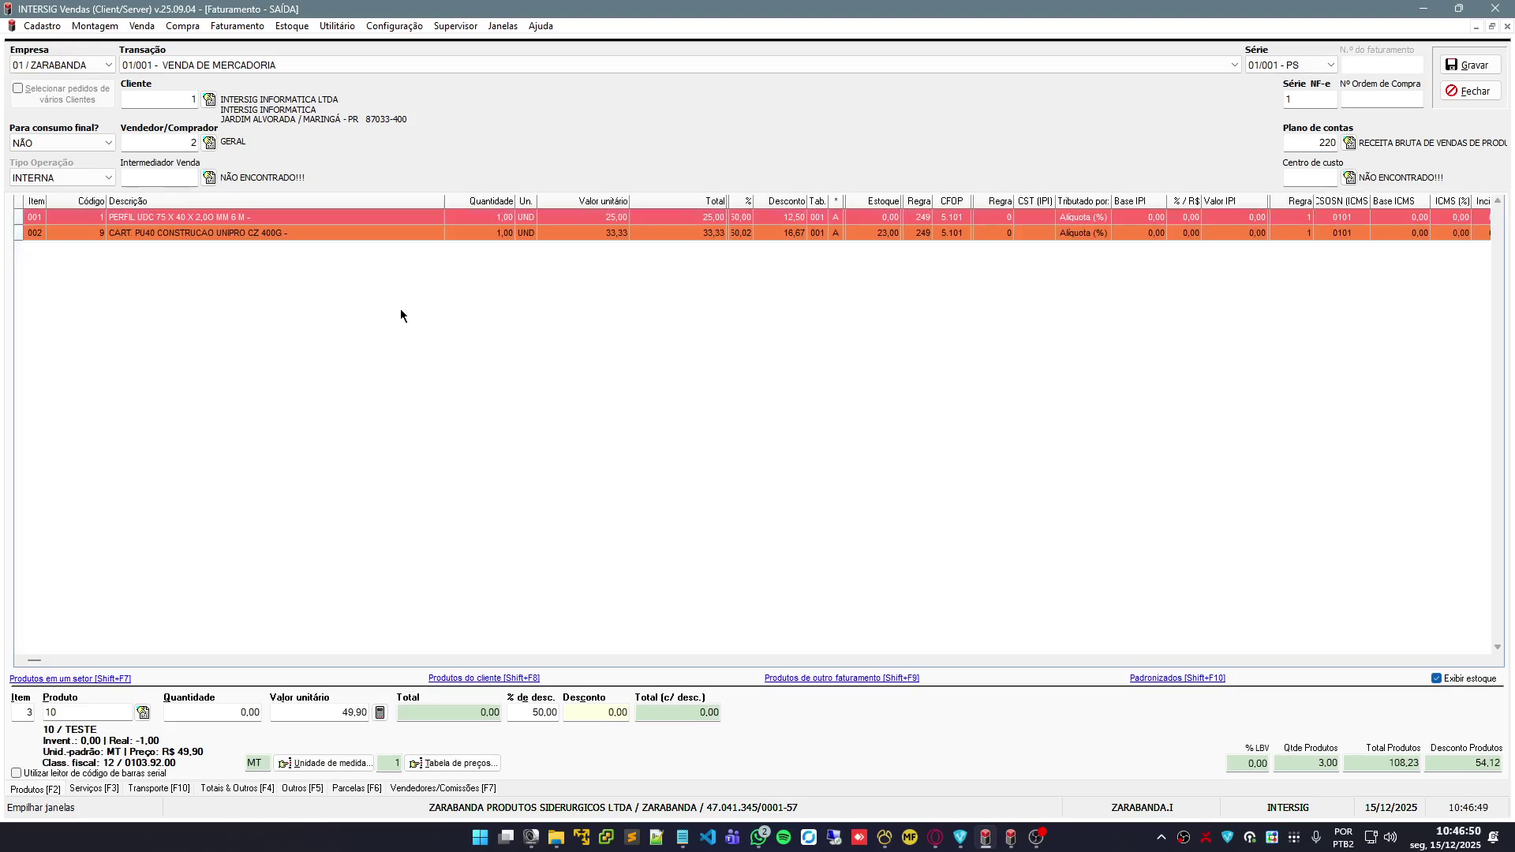
Keep transaction 01/001 - VENDA DE MERCADORIA and the current series, then save the invoice
{"action": "left_click", "coordinate": [420, 68]}
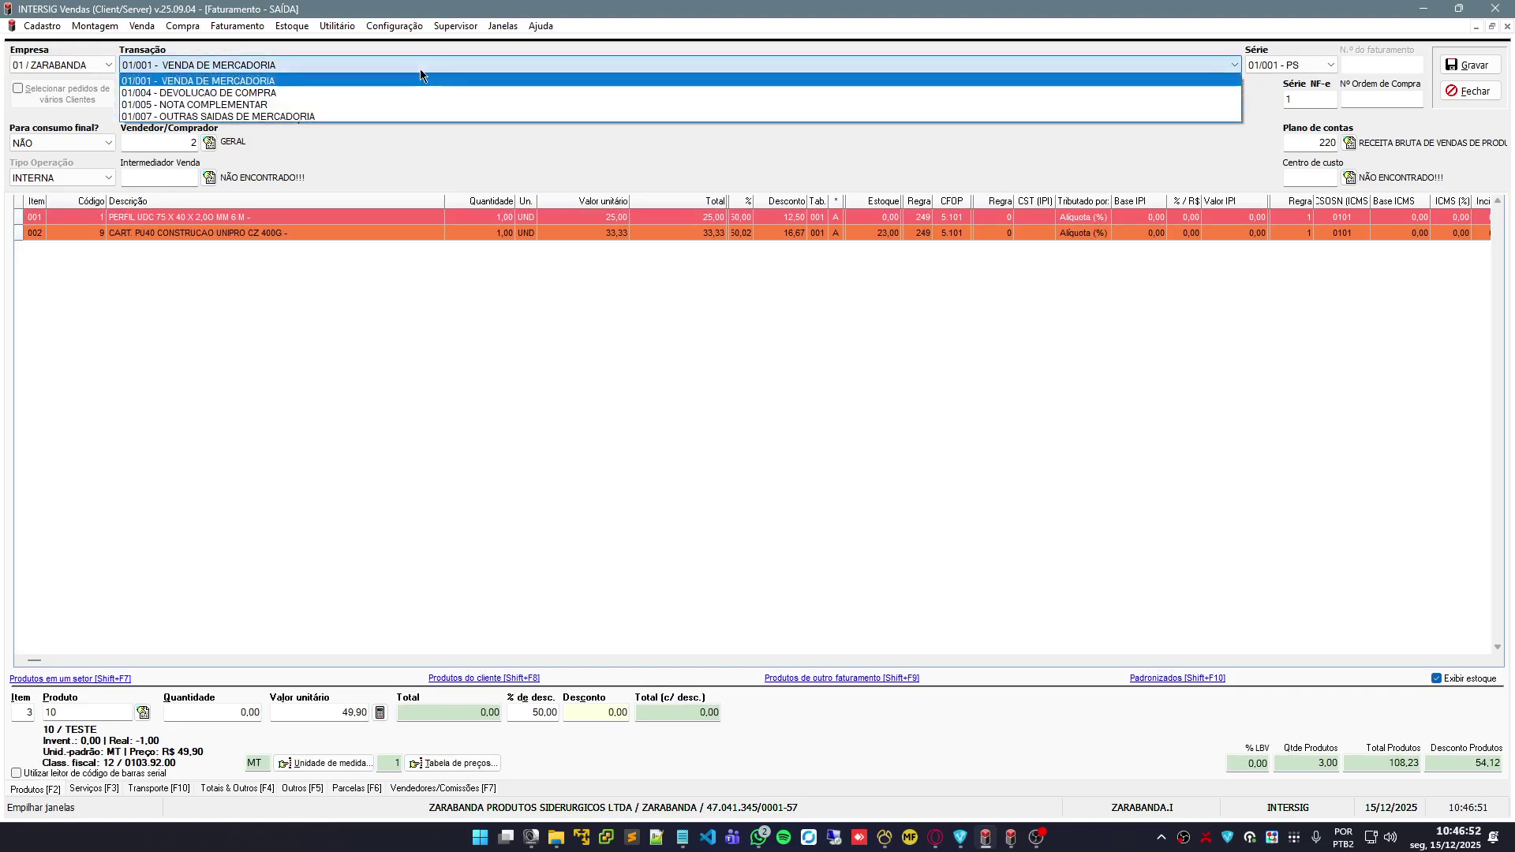
{"action": "left_click", "coordinate": [420, 80]}
{"action": "left_click", "coordinate": [1331, 64]}
{"action": "left_click", "coordinate": [1278, 77]}
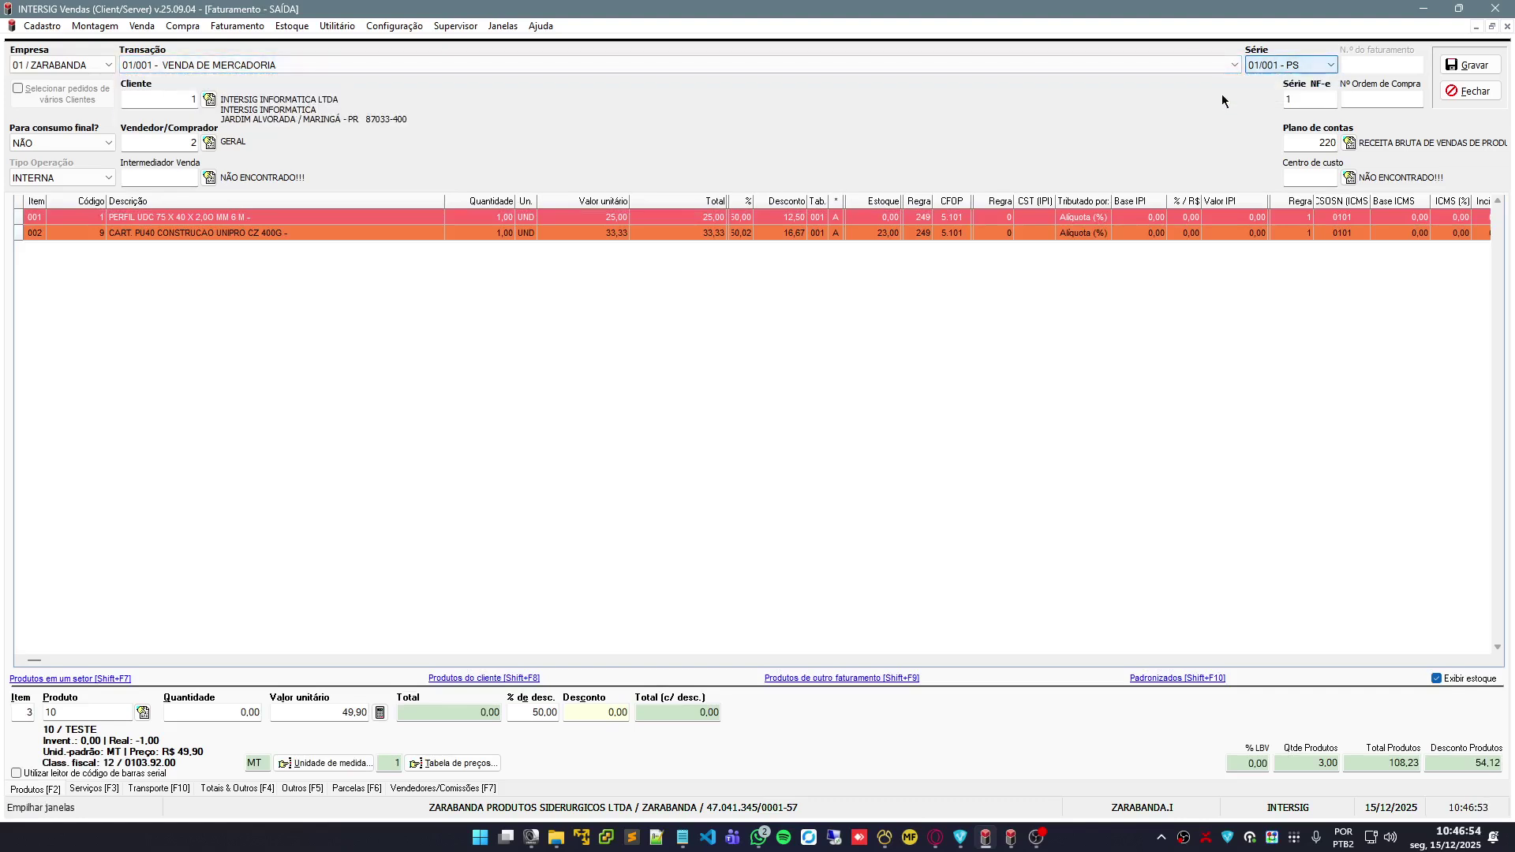
{"action": "left_click", "coordinate": [1469, 66]}
Accept the printer, zero average cost and save prompts for PS-000000021, then close the form
{"action": "left_click", "coordinate": [795, 487]}
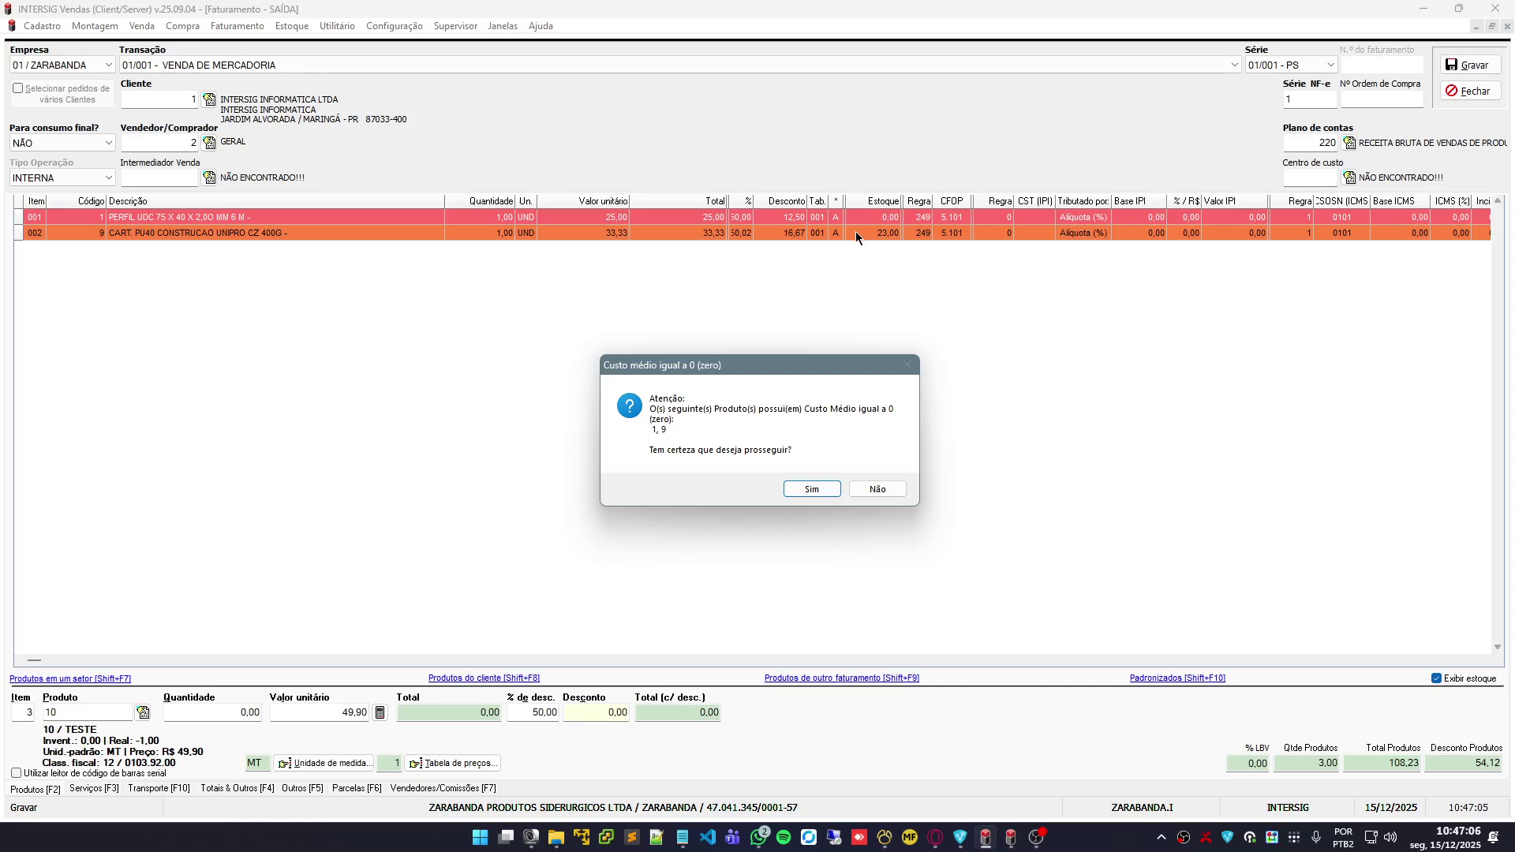
{"action": "left_click", "coordinate": [817, 489]}
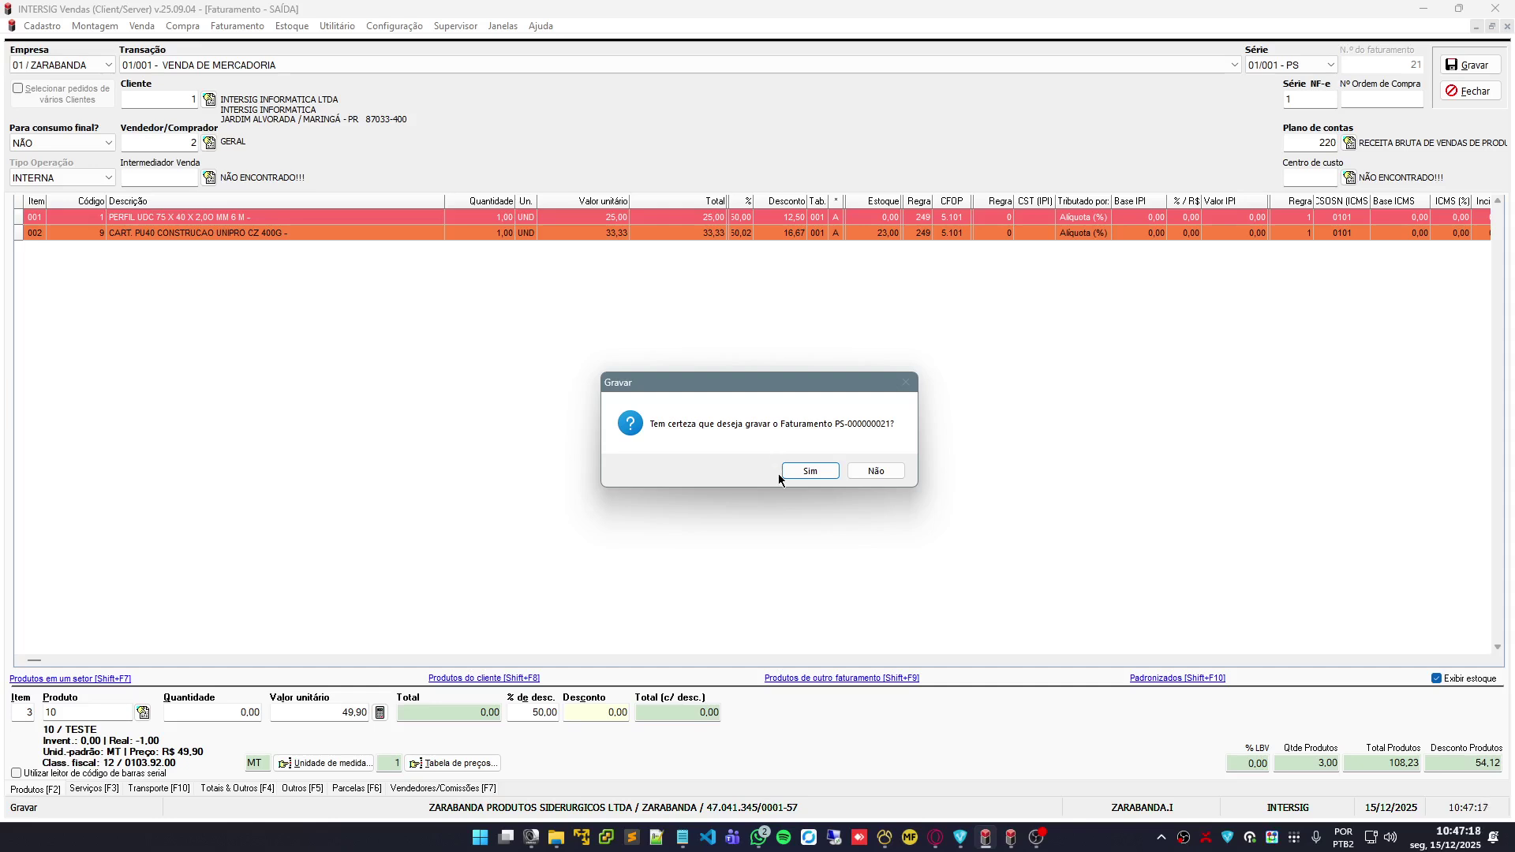
{"action": "left_click", "coordinate": [811, 471]}
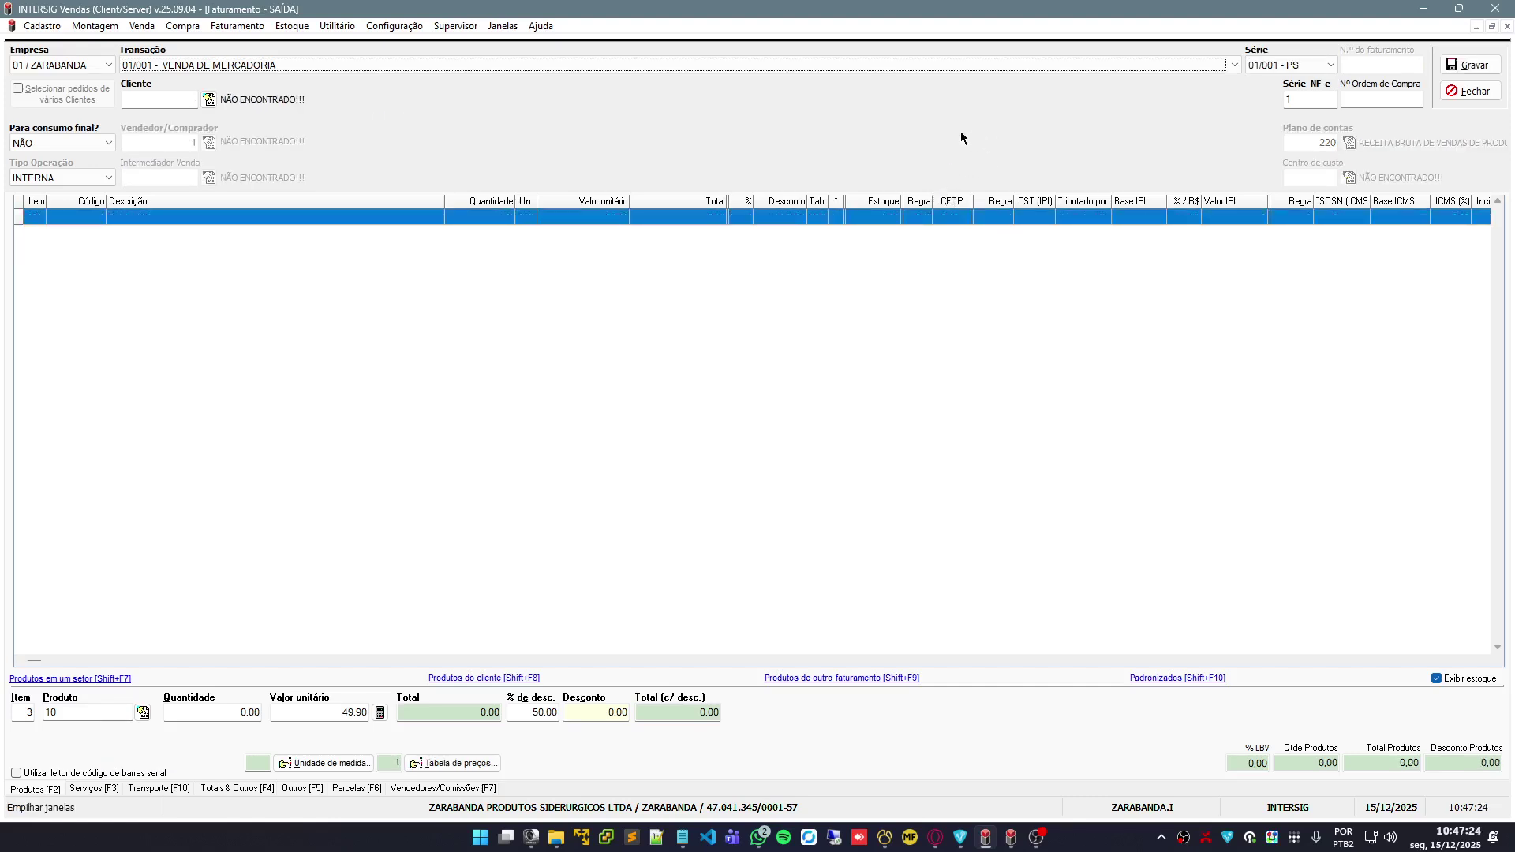
{"action": "key", "text": "Escape"}
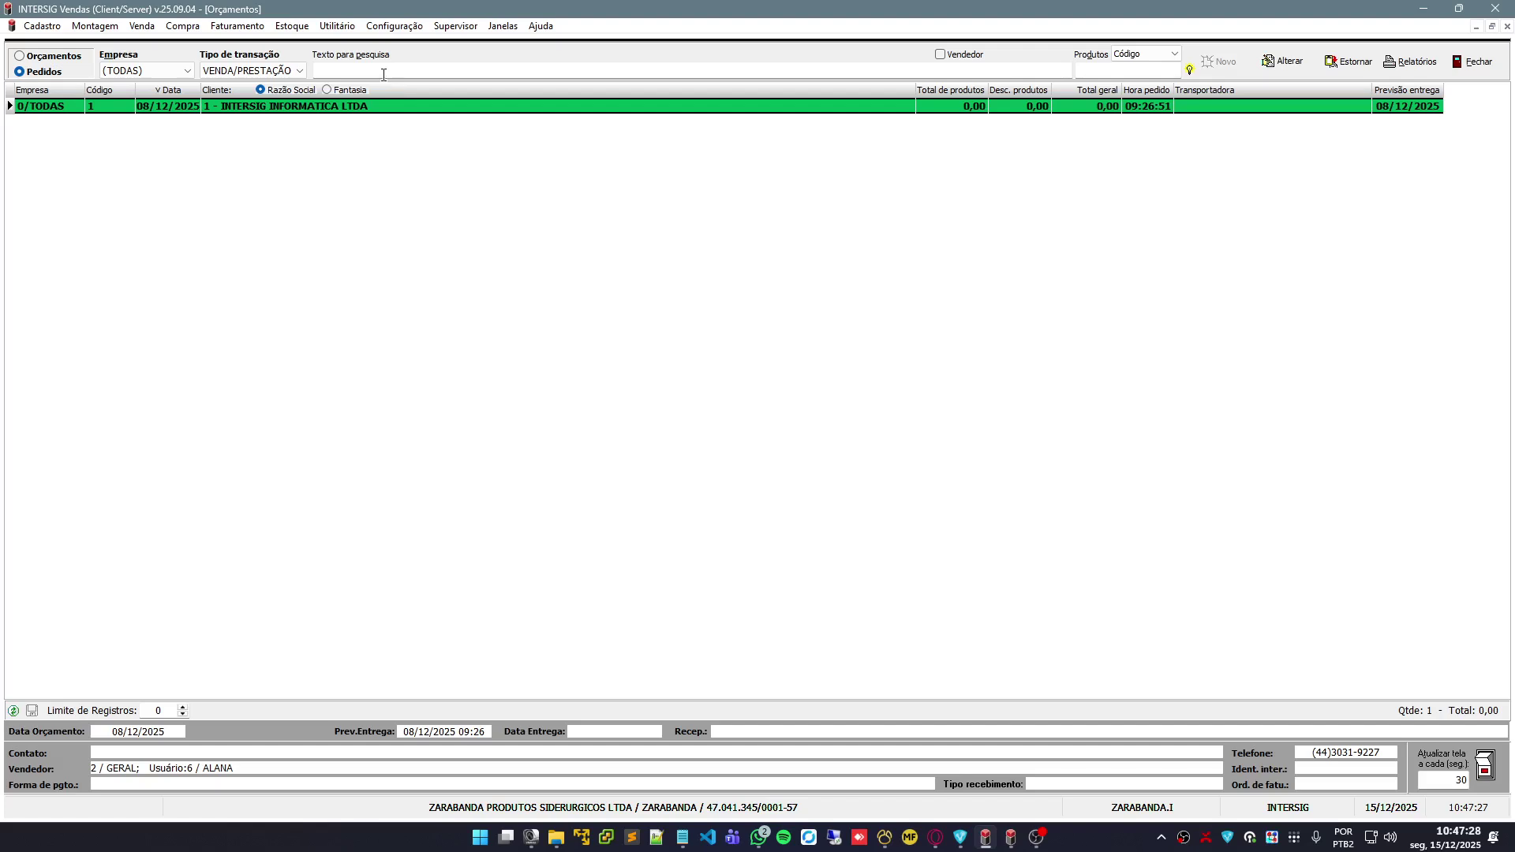
Close the orders list, refresh the invoice manager, and delete invoice 21 before closing the manager
{"action": "left_click", "coordinate": [384, 75]}
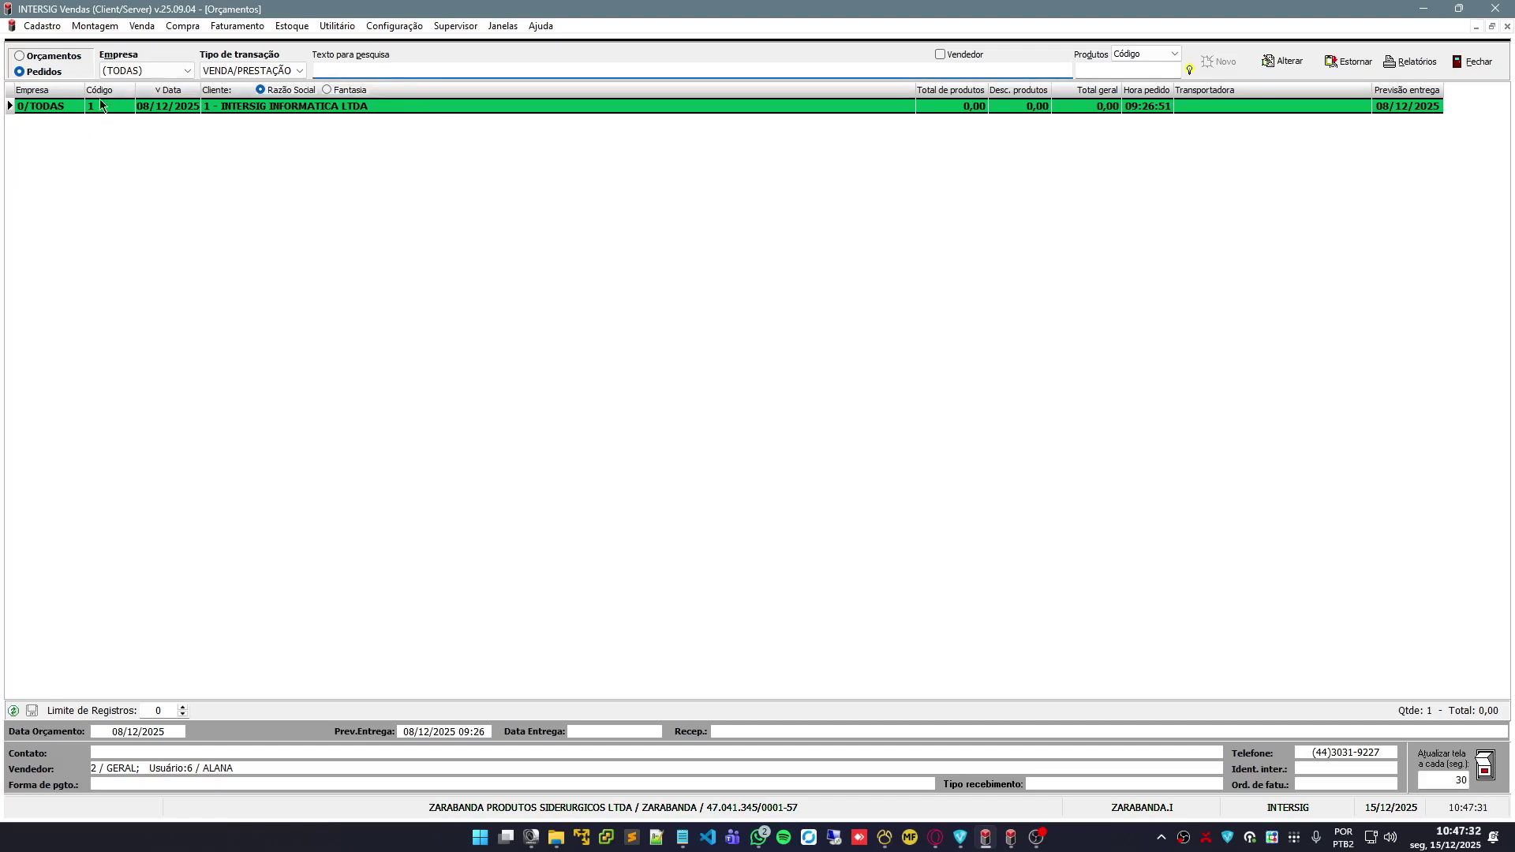
{"action": "key", "text": "Escape"}
{"action": "left_click", "coordinate": [319, 107]}
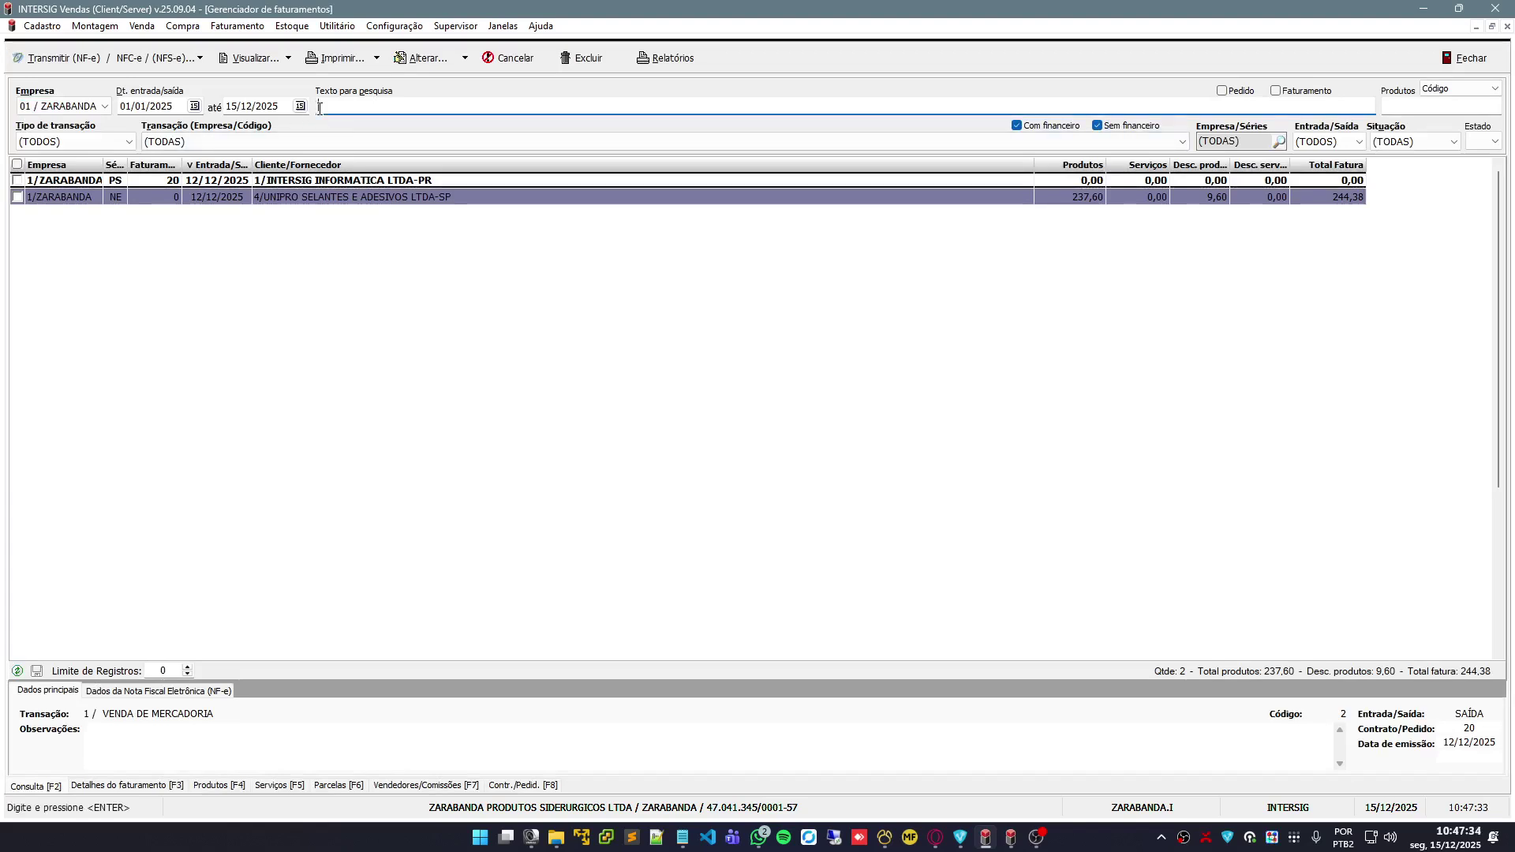
{"action": "key", "text": "Return"}
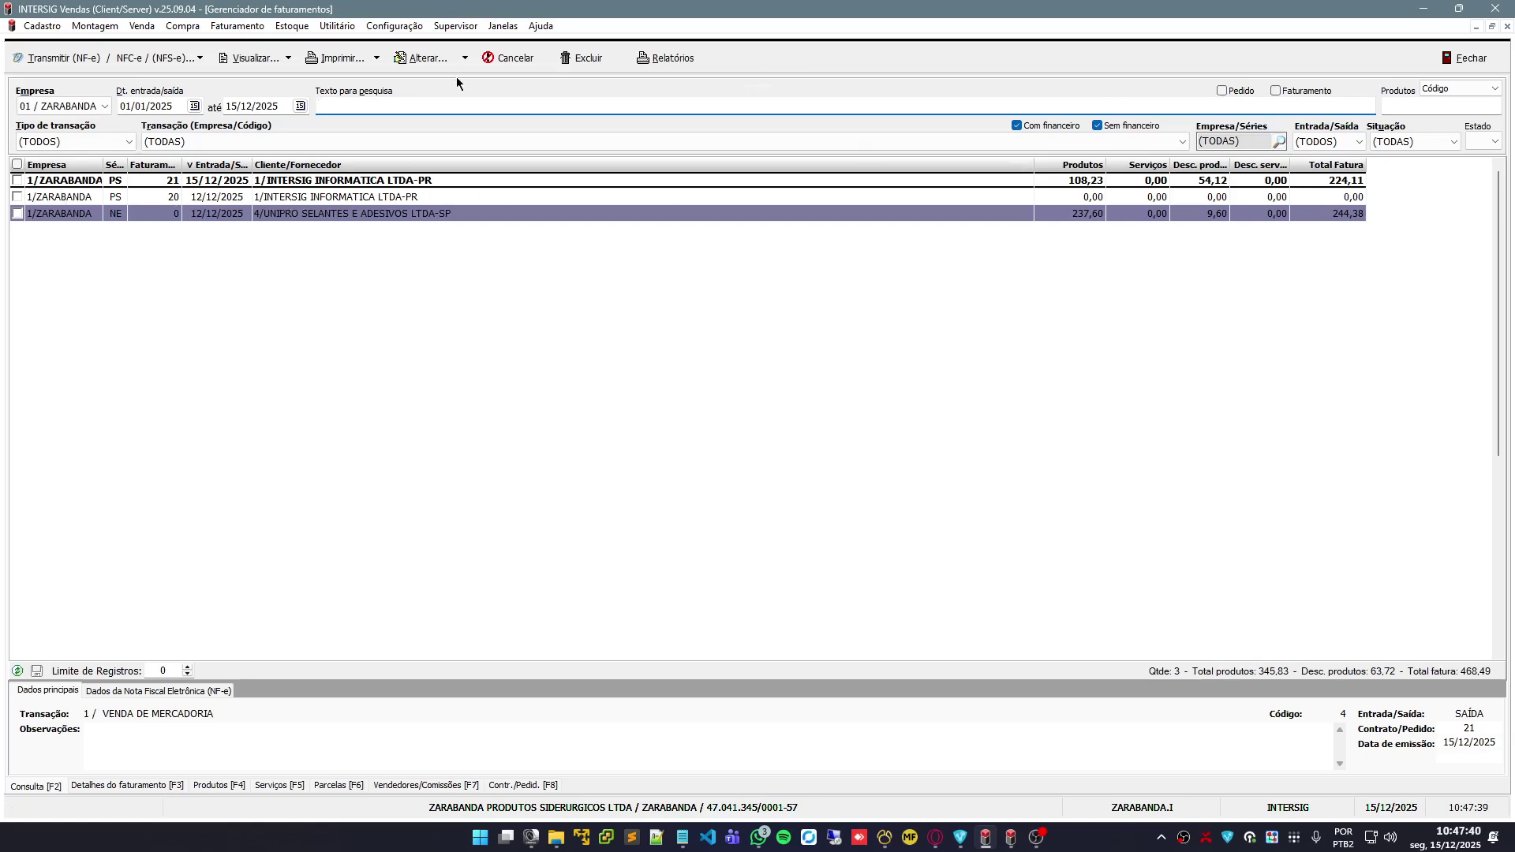
{"action": "left_click", "coordinate": [586, 58]}
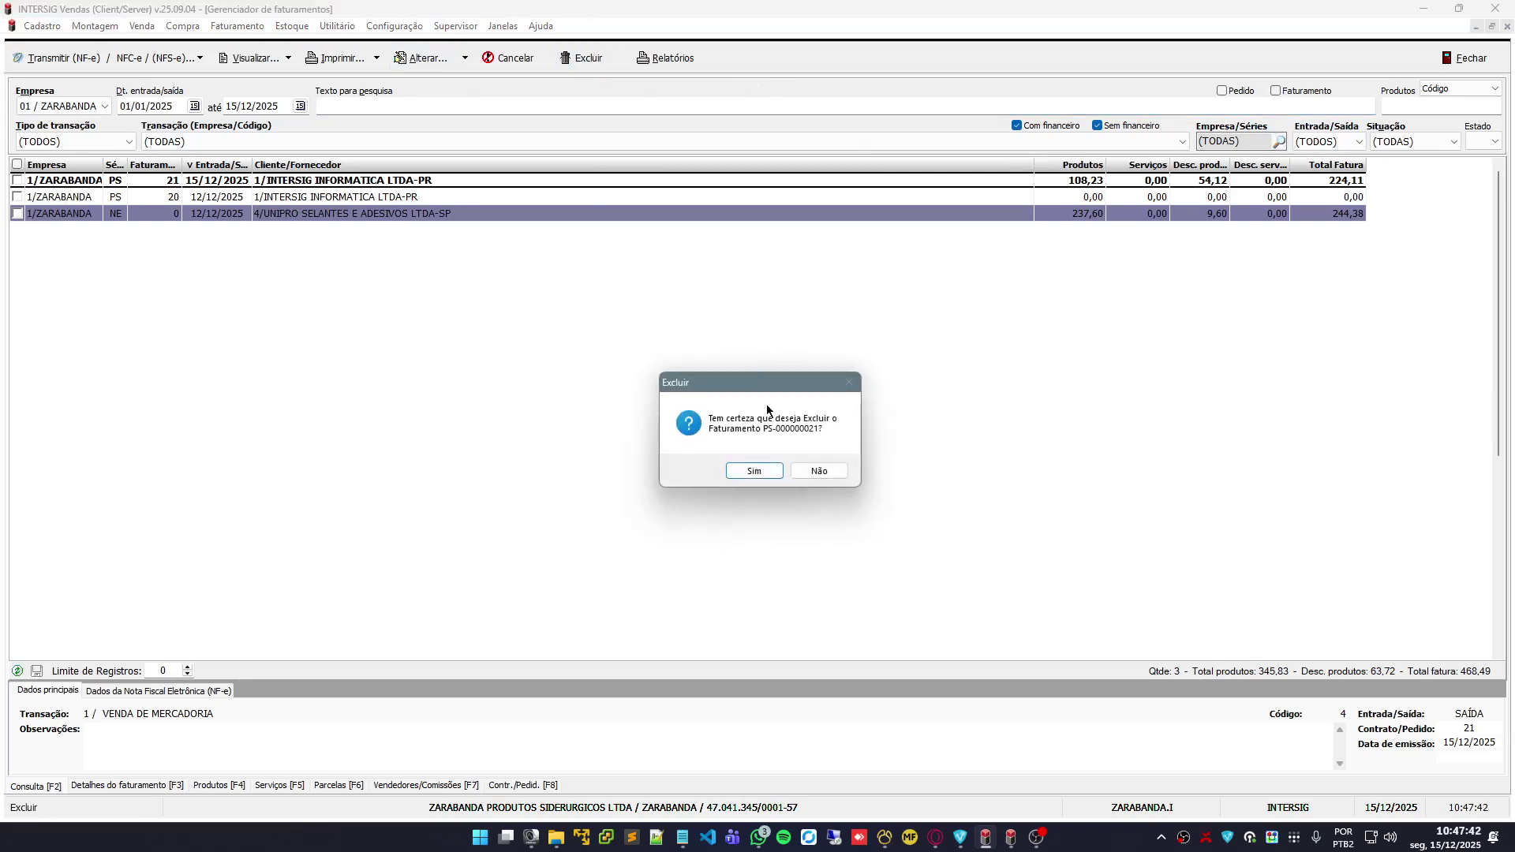
{"action": "left_click", "coordinate": [753, 471]}
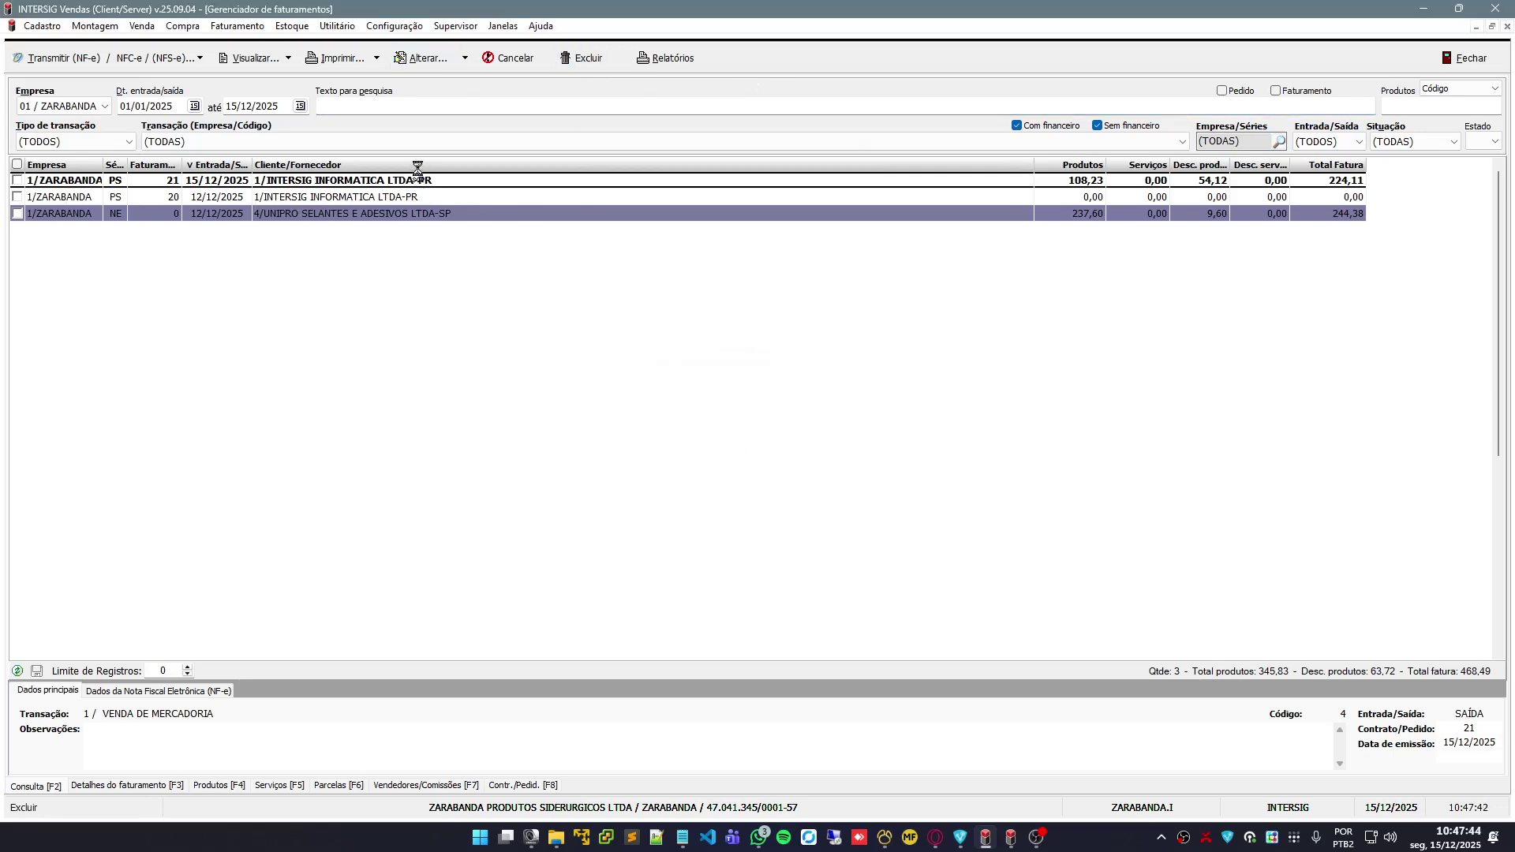
{"action": "key", "text": "Escape"}
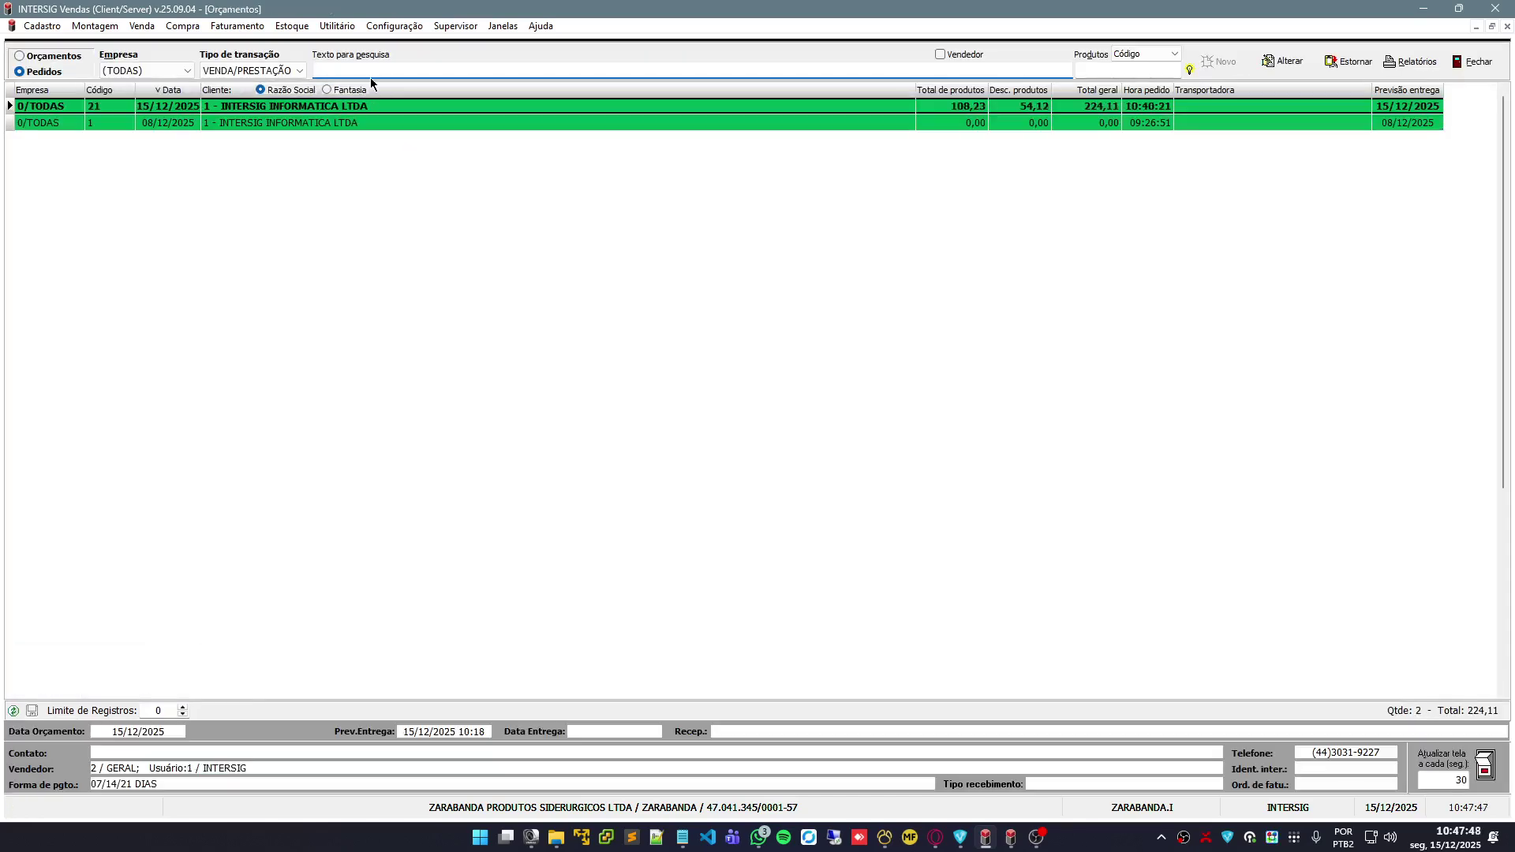
Revert order 21 back to a quote with Estornar and confirm
{"action": "right_click", "coordinate": [216, 110]}
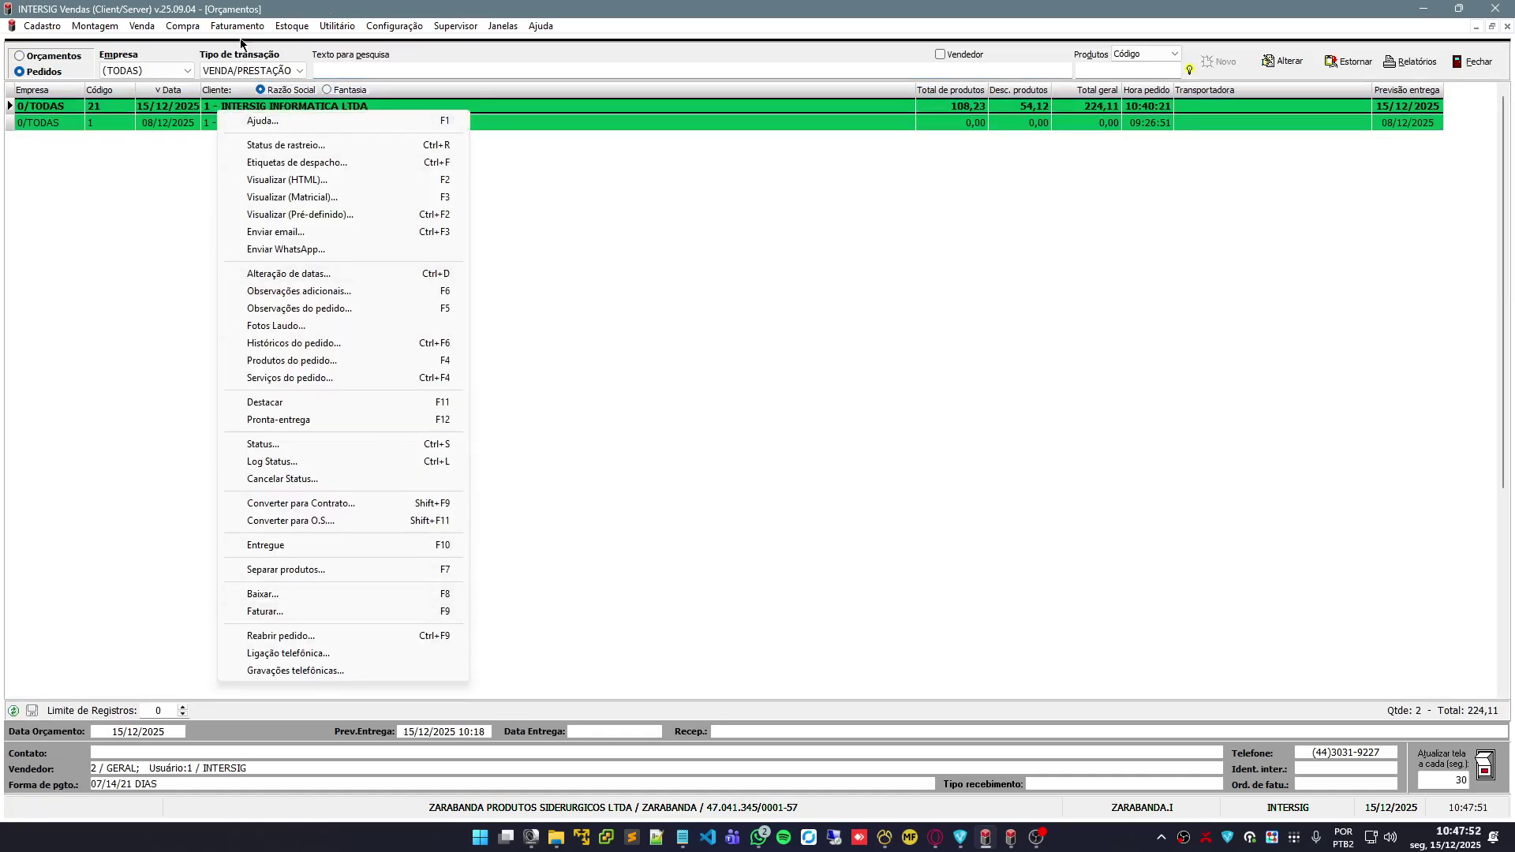
{"action": "left_click", "coordinate": [237, 26]}
{"action": "left_click", "coordinate": [928, 282]}
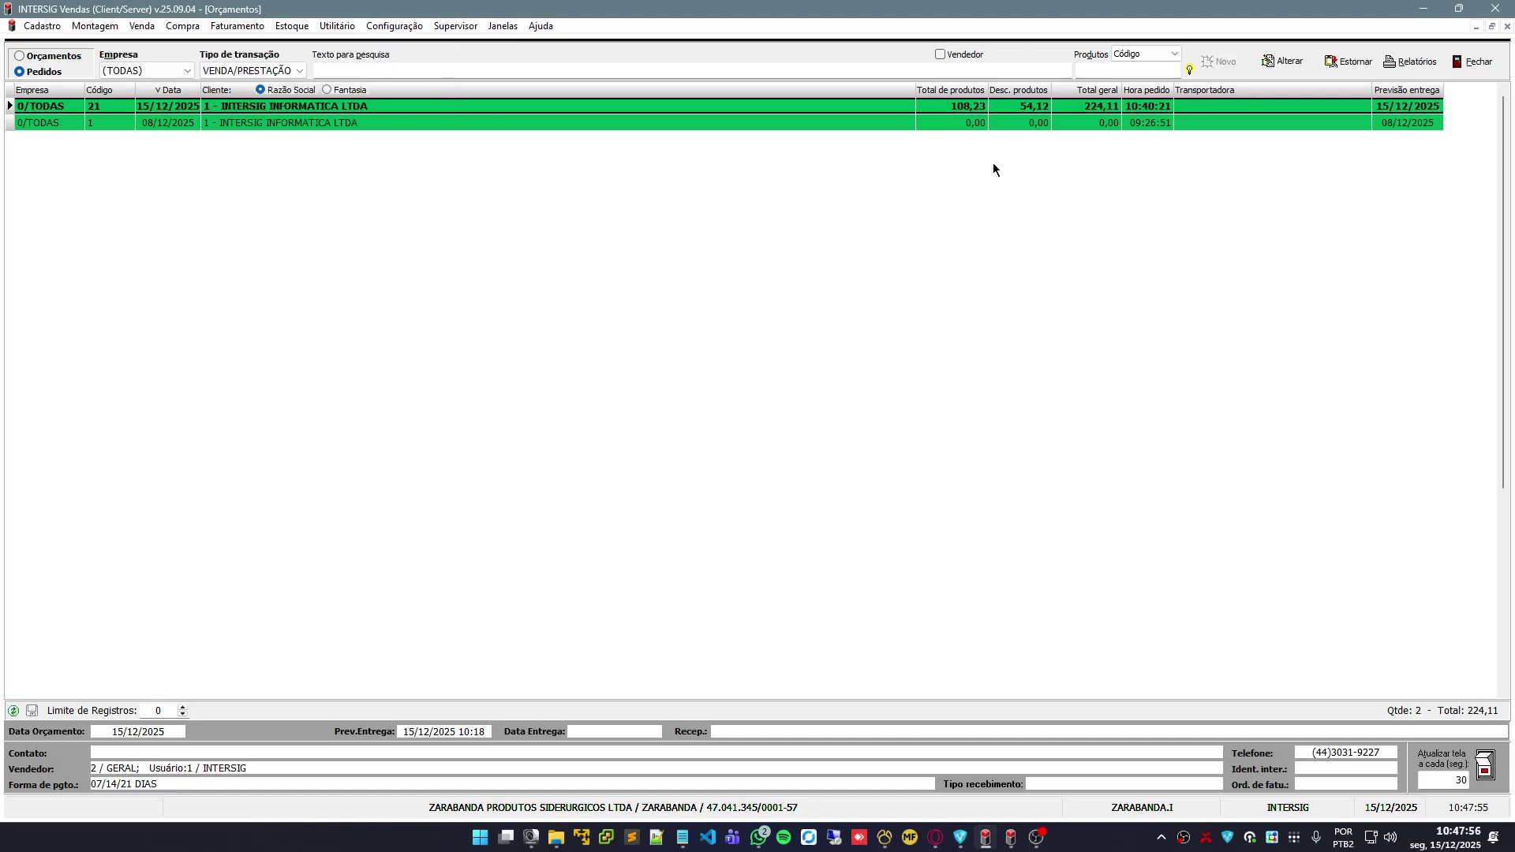
{"action": "left_click", "coordinate": [1344, 69]}
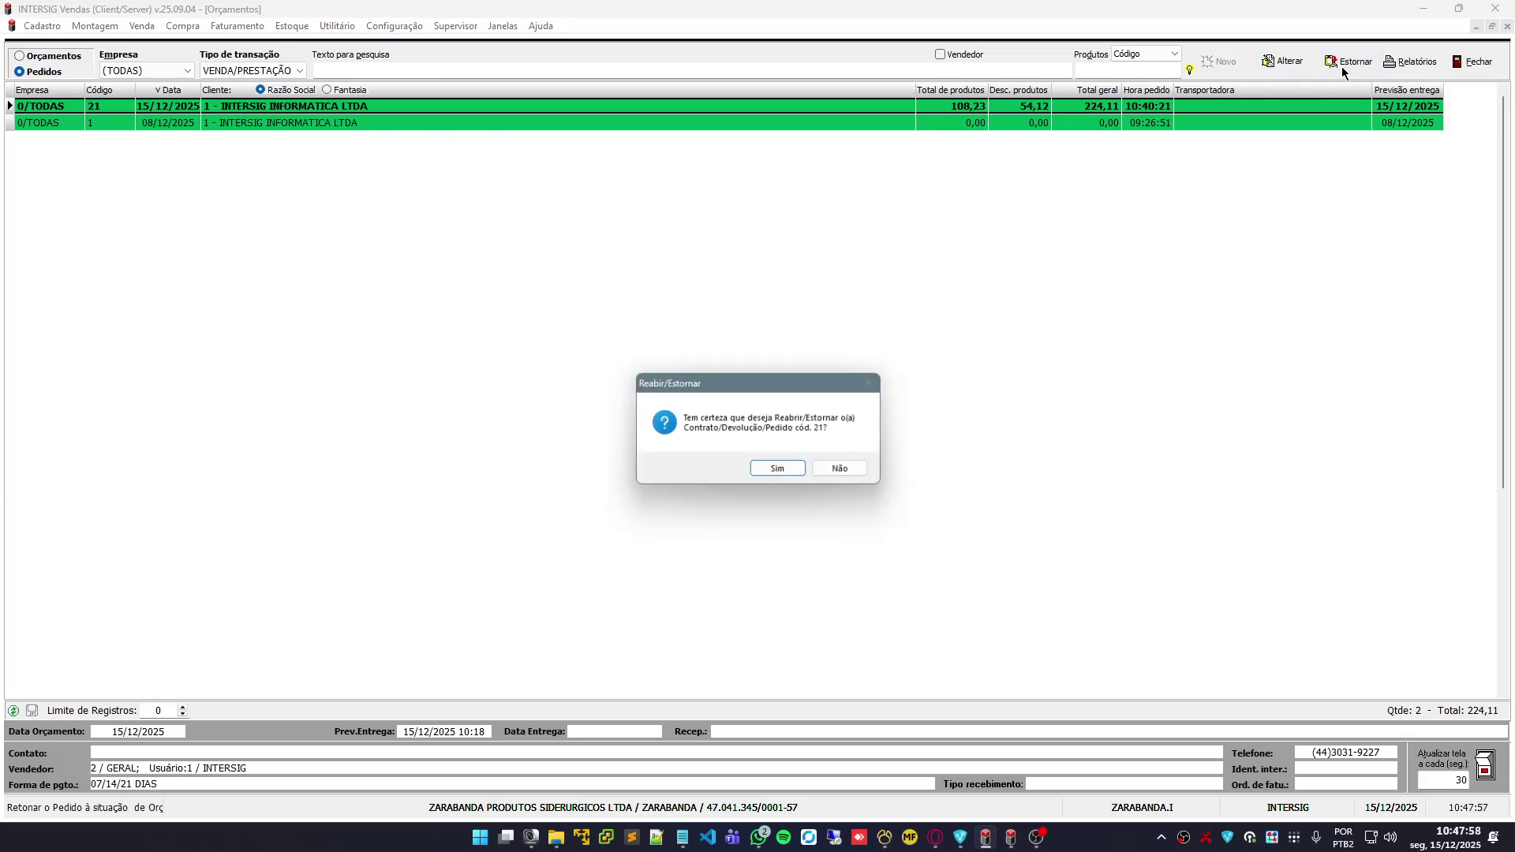
{"action": "left_click", "coordinate": [805, 475]}
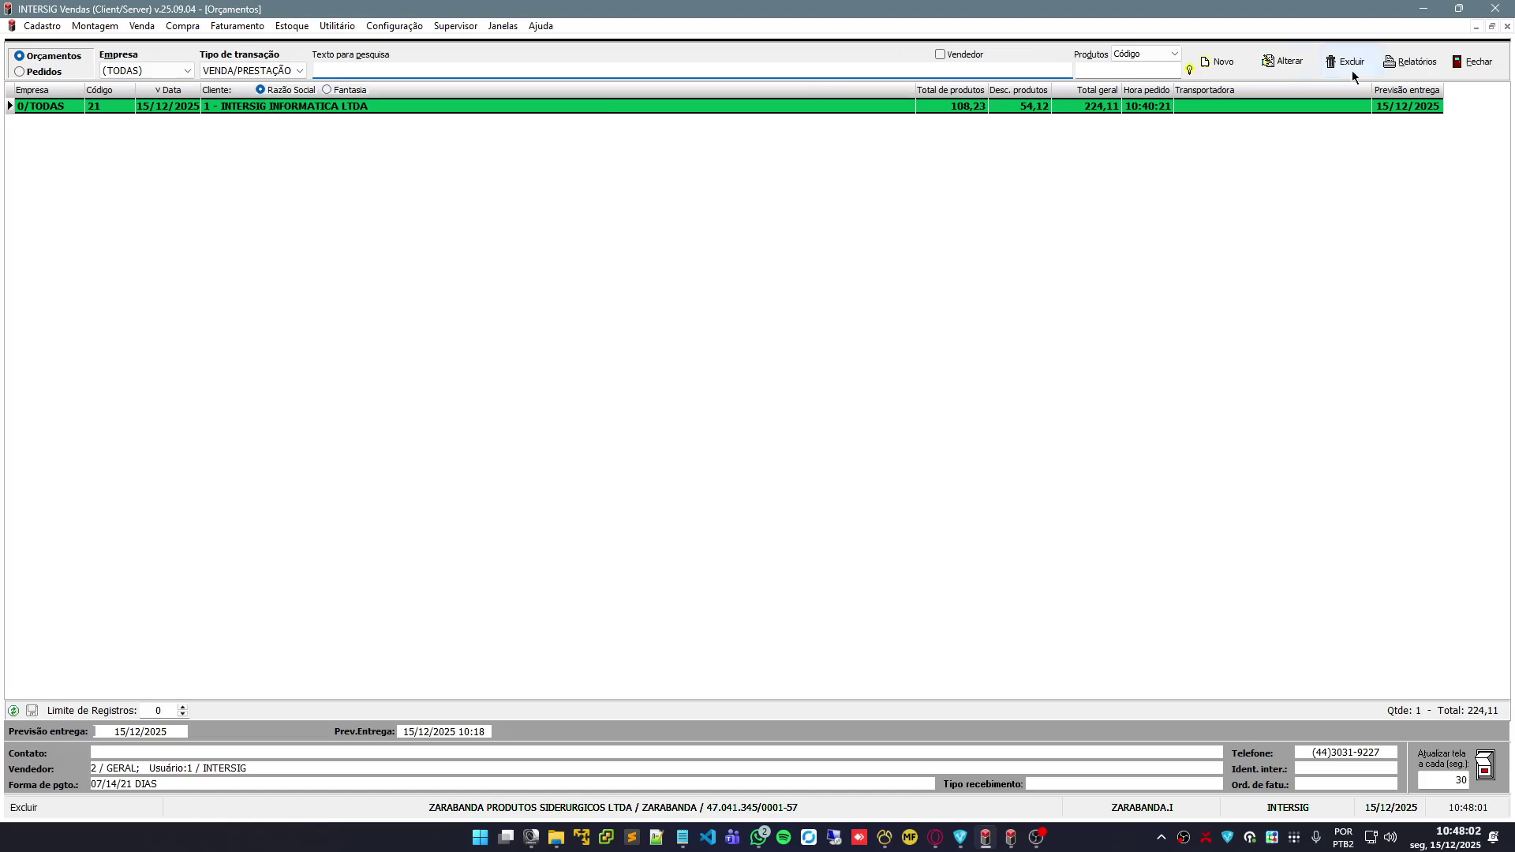
Answer the Excluir prompt for quote 21 and switch the list back to Pedidos
{"action": "left_click", "coordinate": [1350, 66]}
{"action": "left_click", "coordinate": [795, 471]}
{"action": "left_click", "coordinate": [22, 73]}
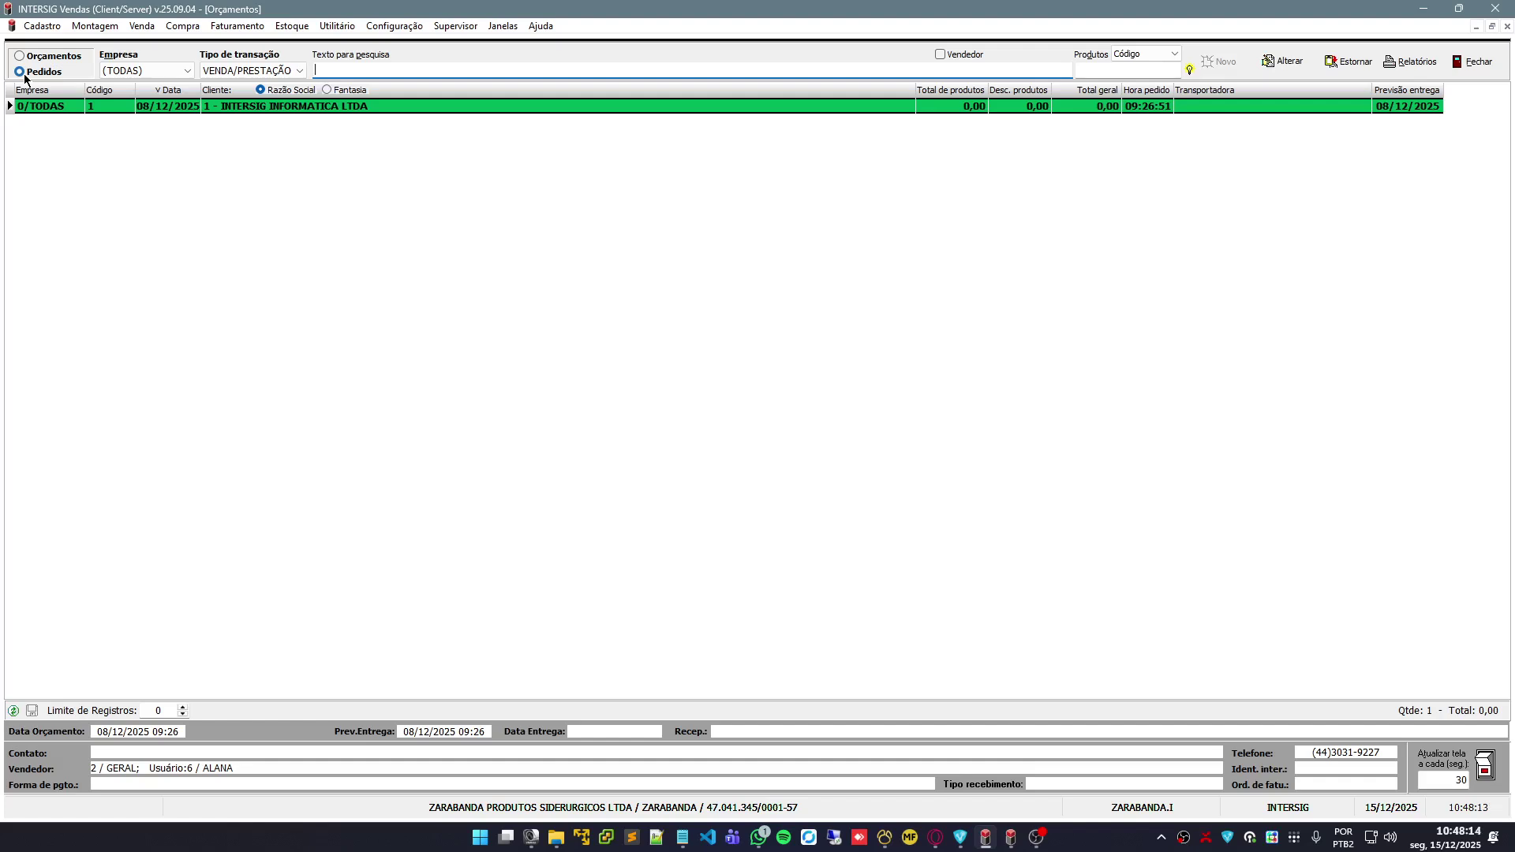
Dismiss the Cadastro menu and close the quotes/orders window and the remaining child window
{"action": "left_click", "coordinate": [39, 28]}
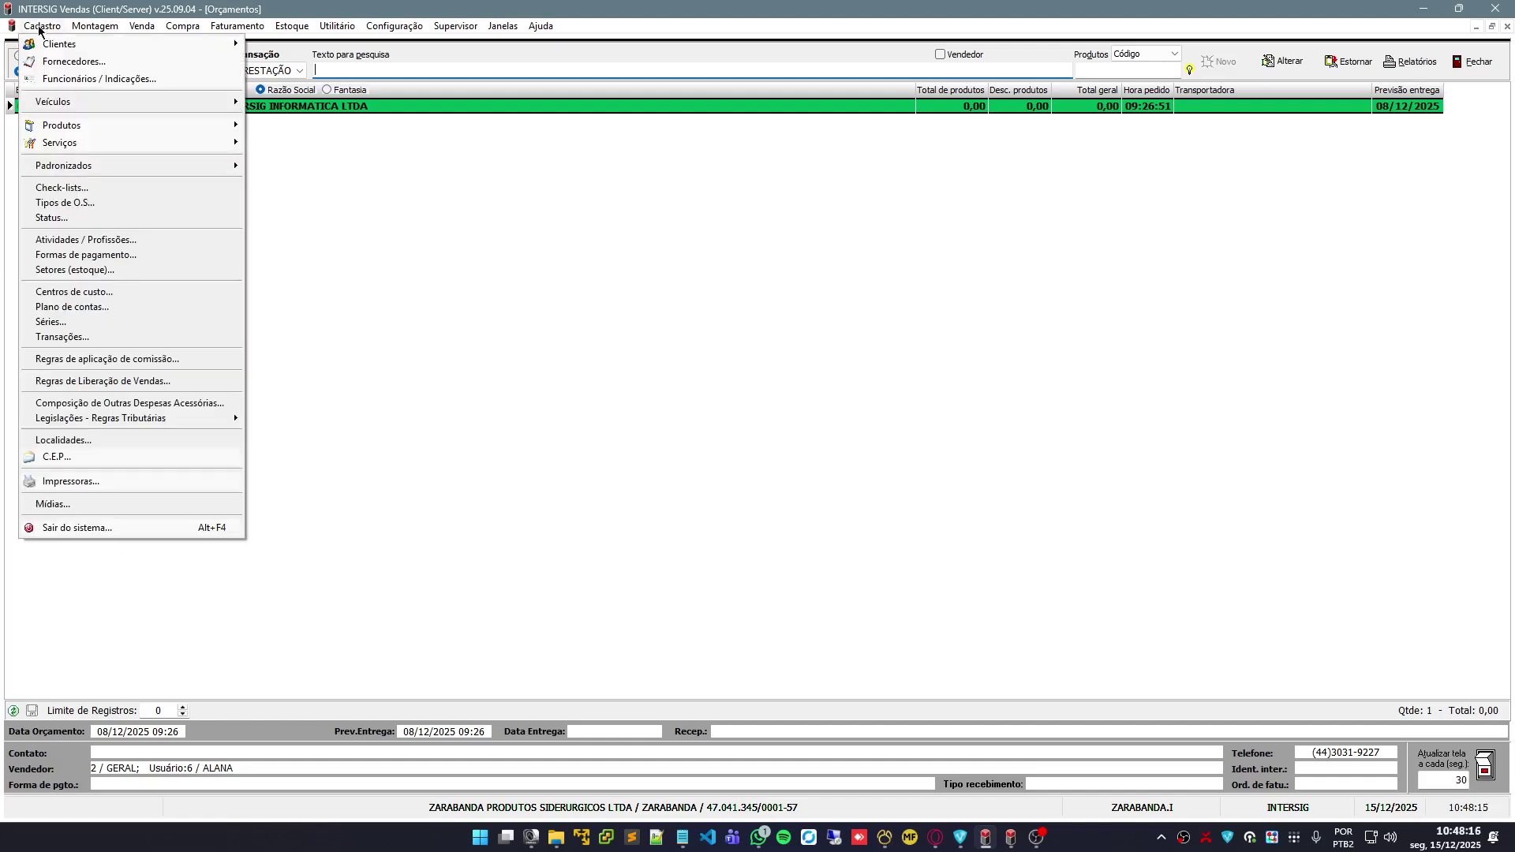
{"action": "mouse_move", "coordinate": [93, 132]}
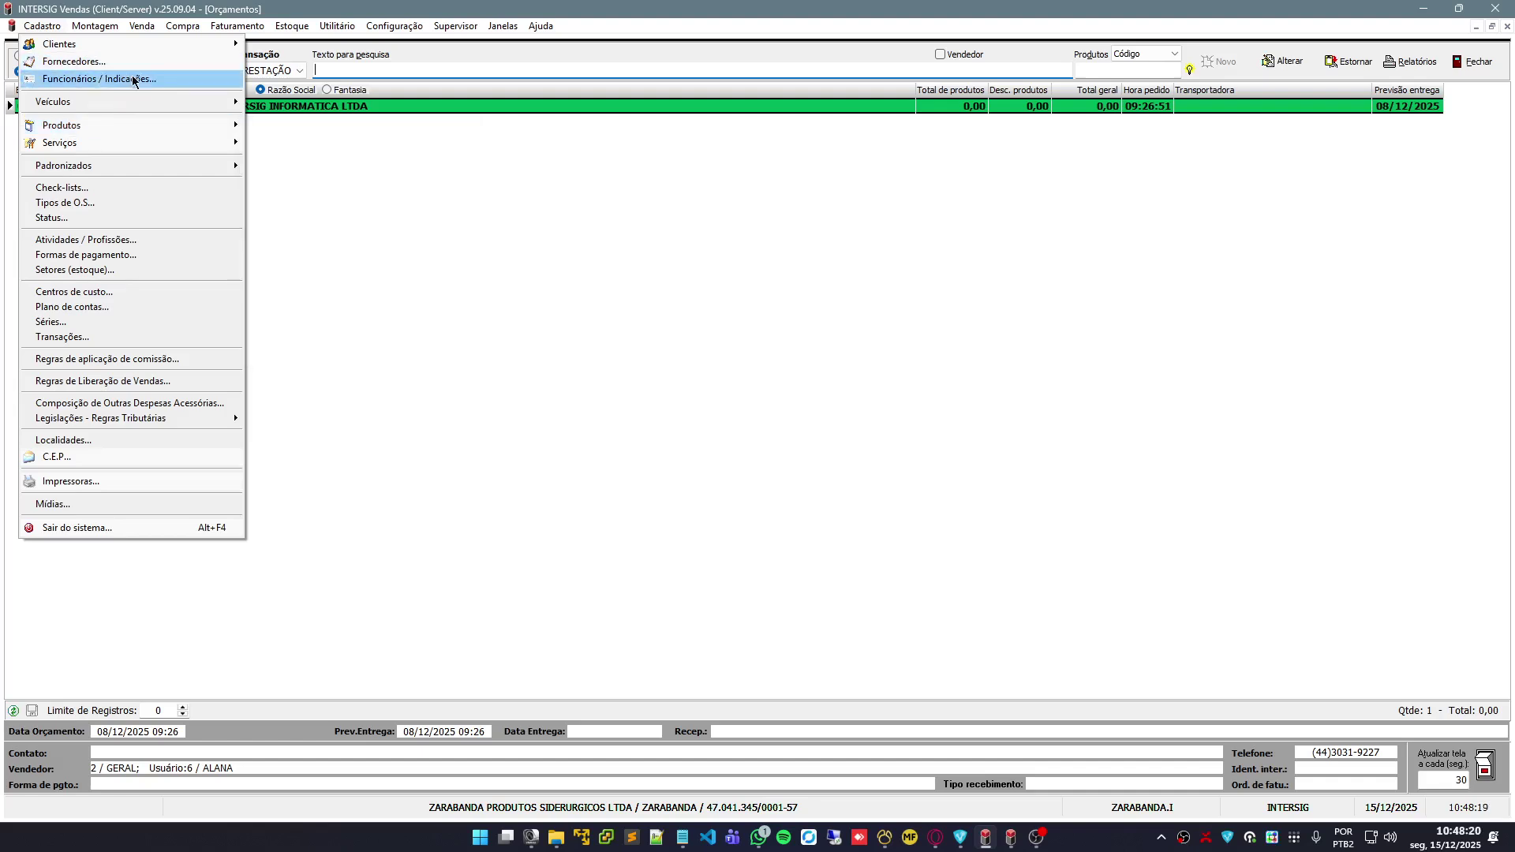
{"action": "left_click", "coordinate": [417, 148]}
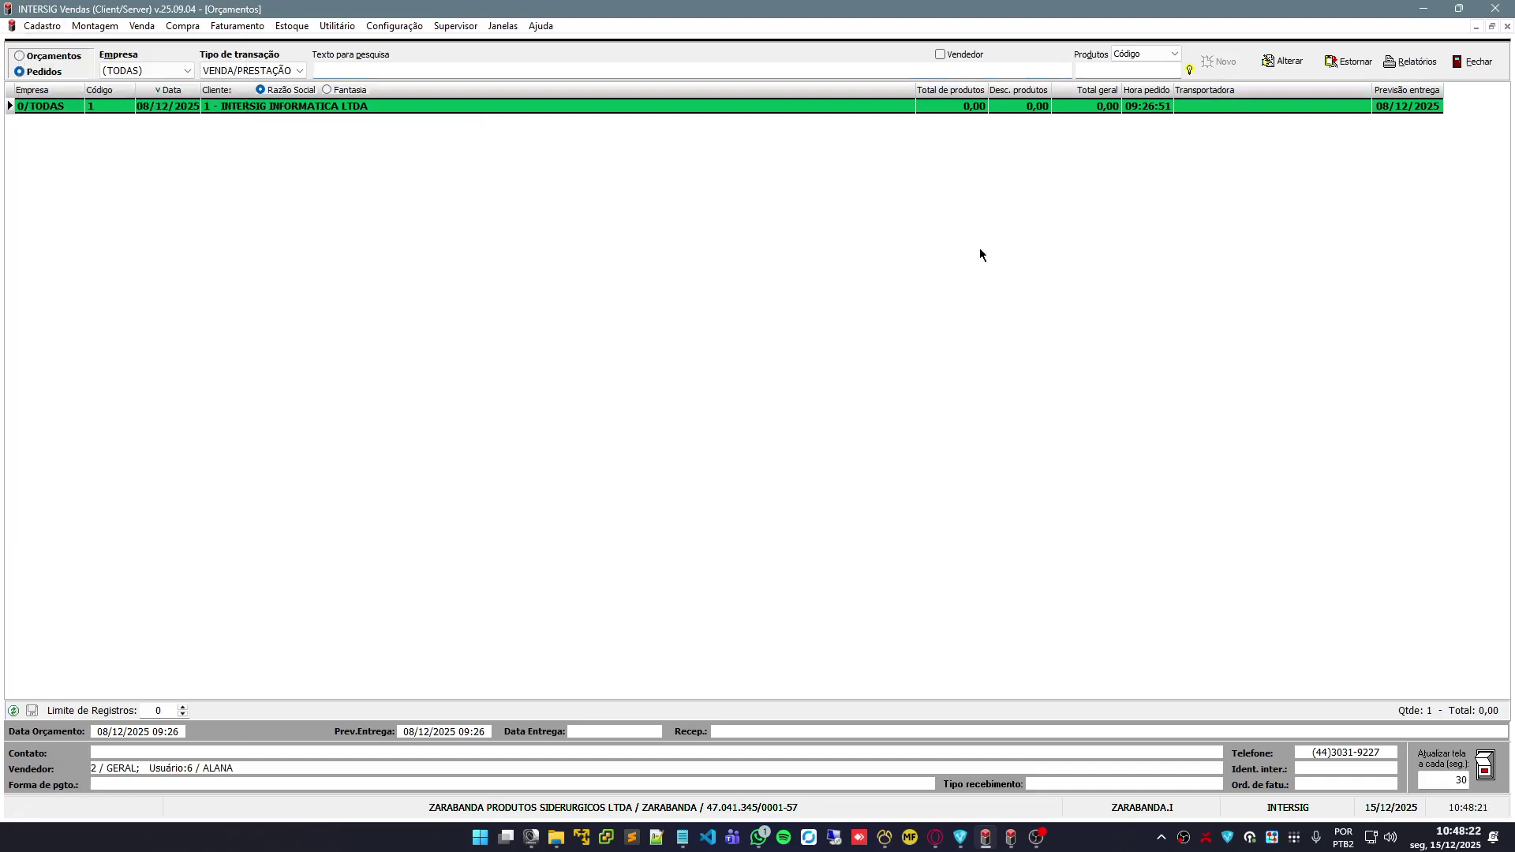
{"action": "left_click", "coordinate": [1472, 61]}
{"action": "left_click", "coordinate": [1473, 71]}
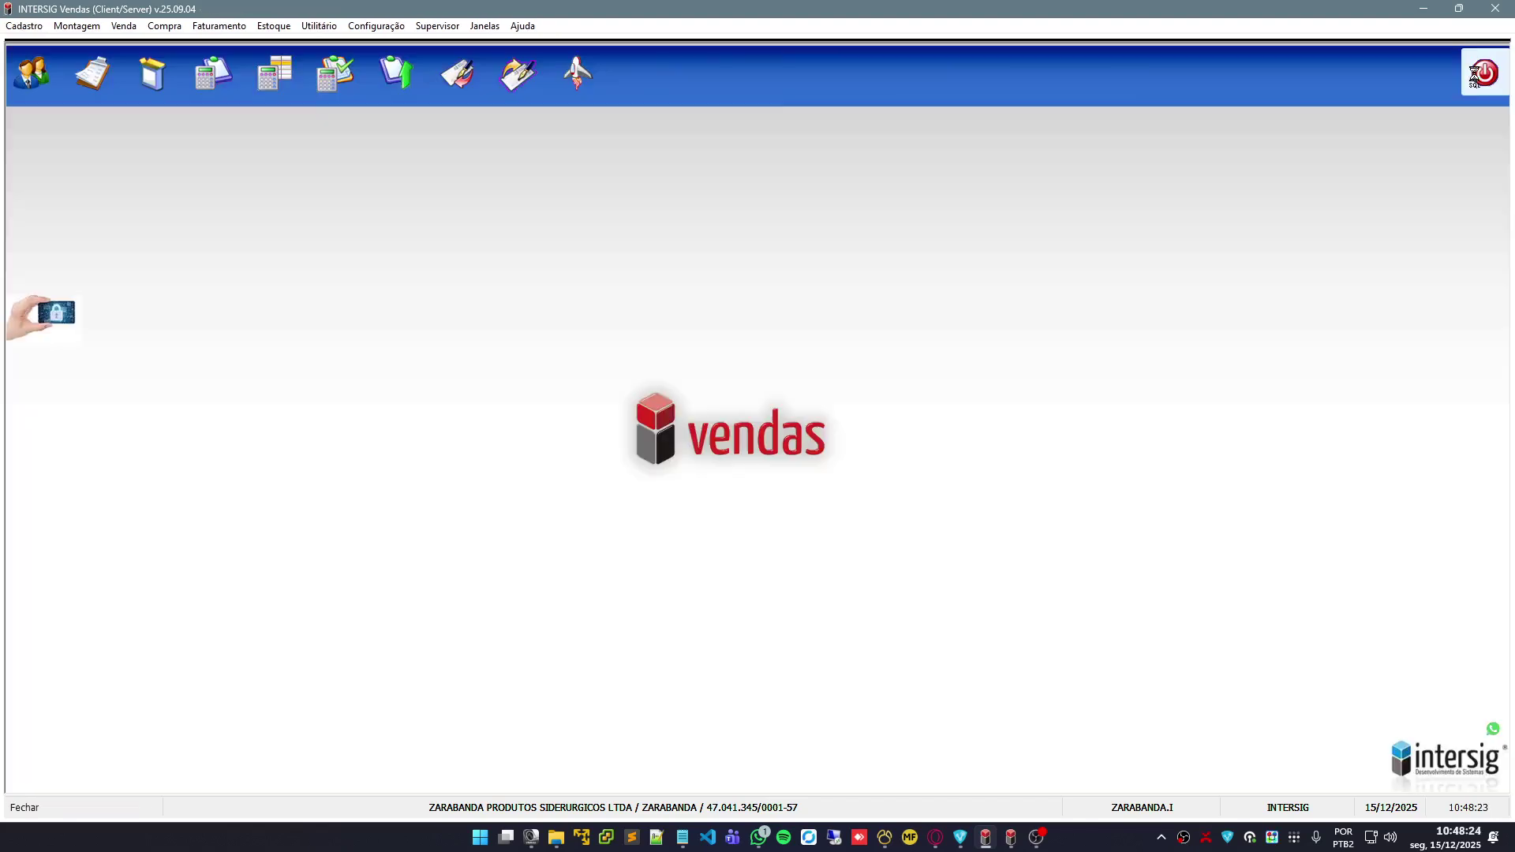